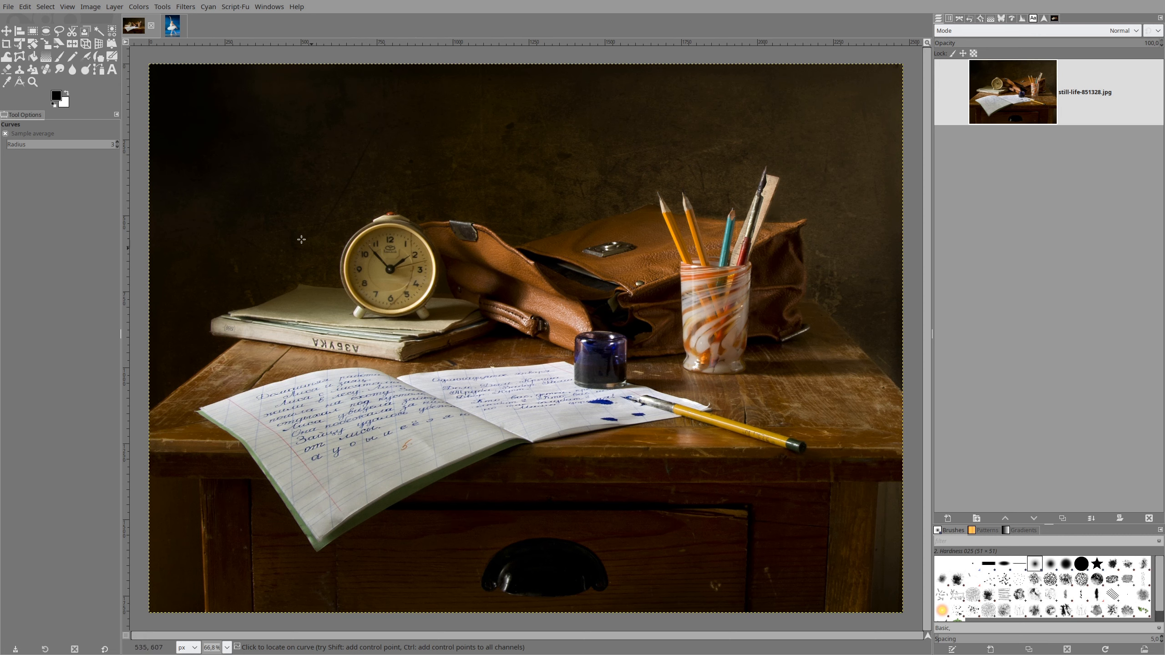
Compare the still-life photo with the ballerina photo as candidates for extraction, finishing on the ballerina image
{"action": "left_click", "coordinate": [173, 25]}
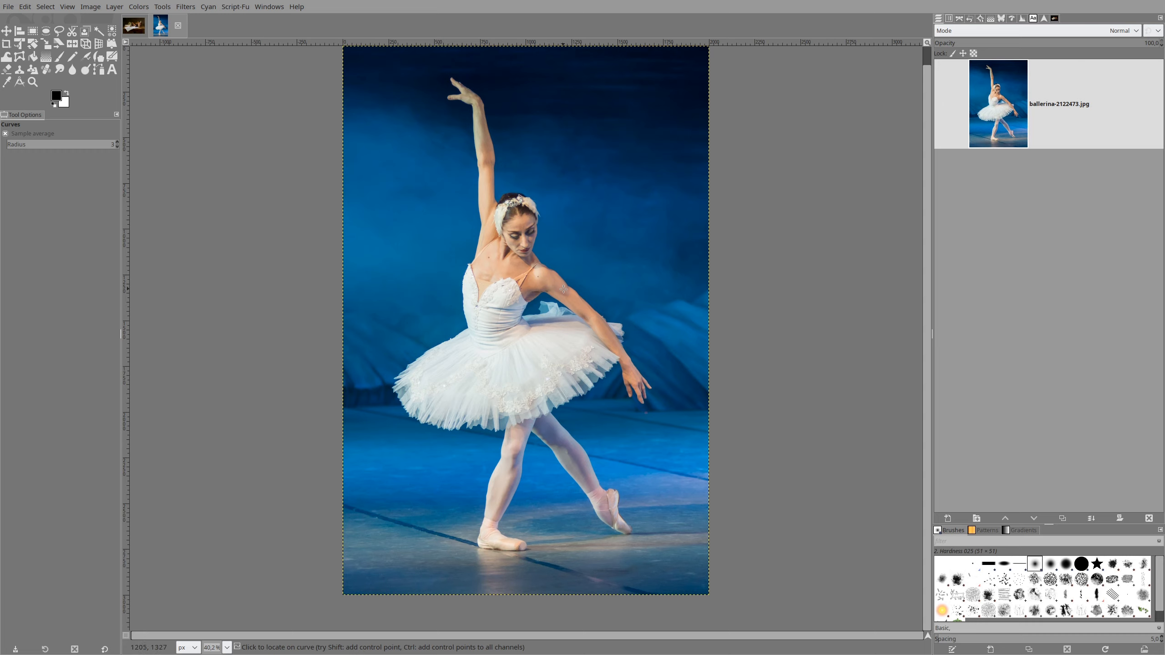
{"action": "left_click", "coordinate": [133, 28]}
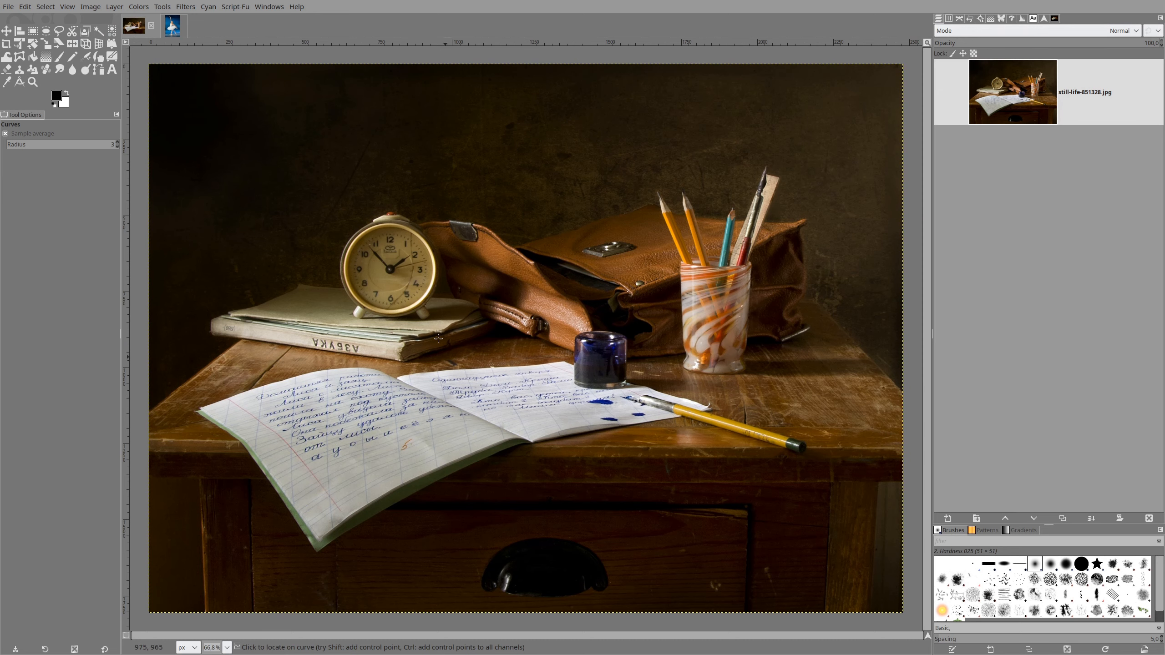
{"action": "left_click", "coordinate": [172, 25]}
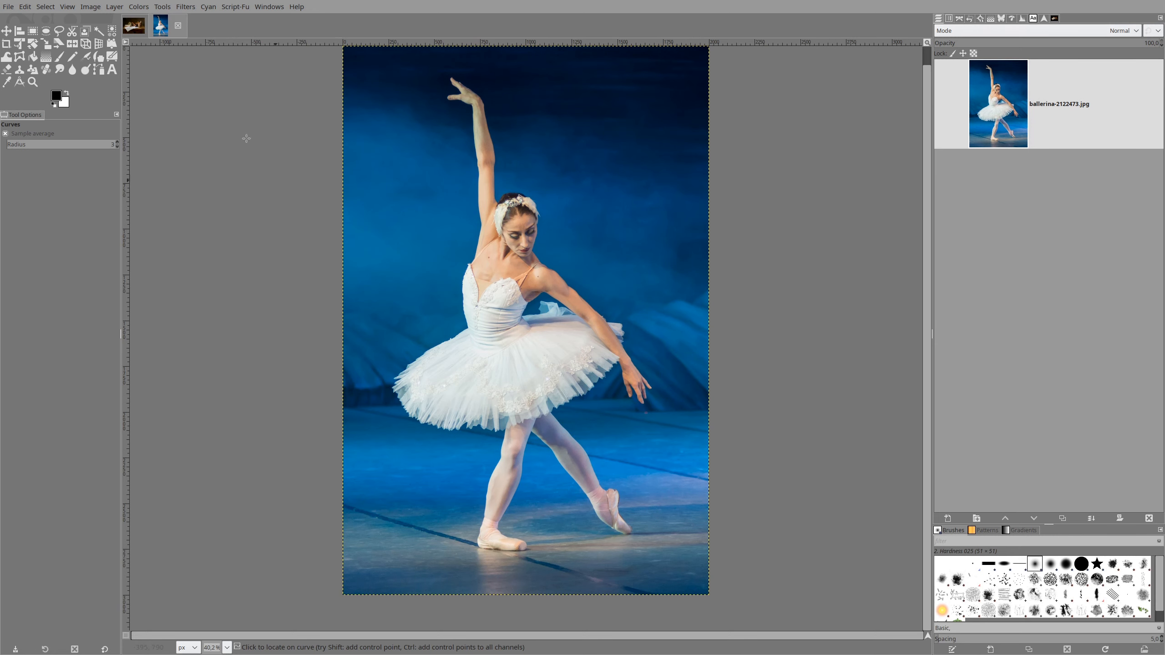
{"action": "left_click", "coordinate": [137, 29]}
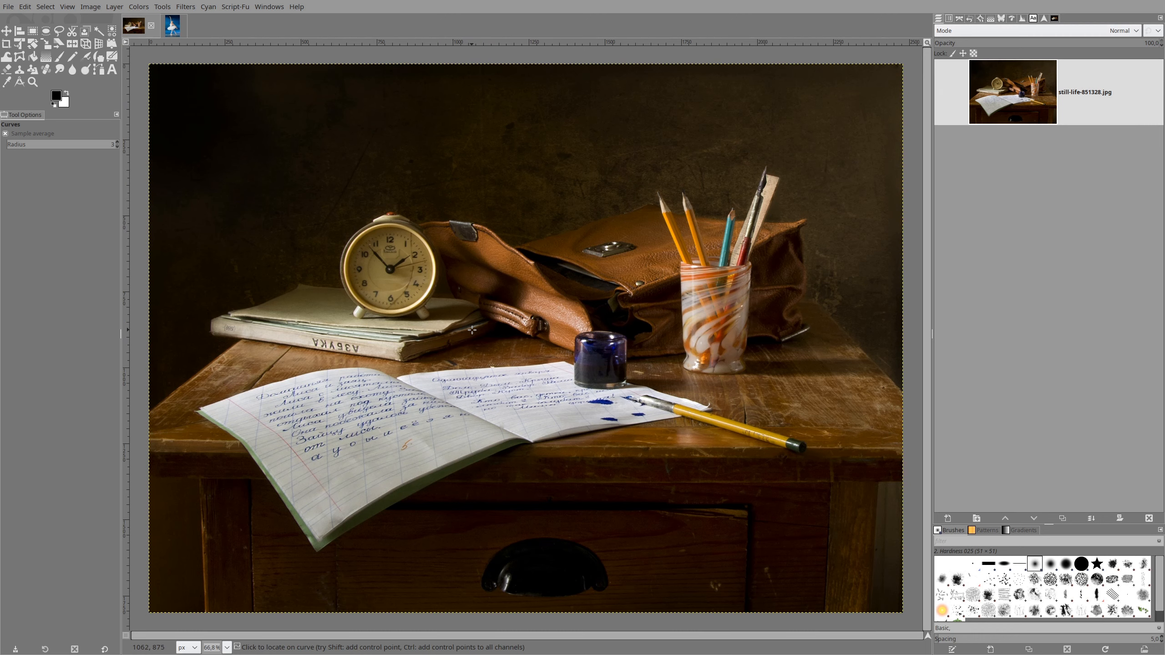
{"action": "left_click", "coordinate": [171, 29]}
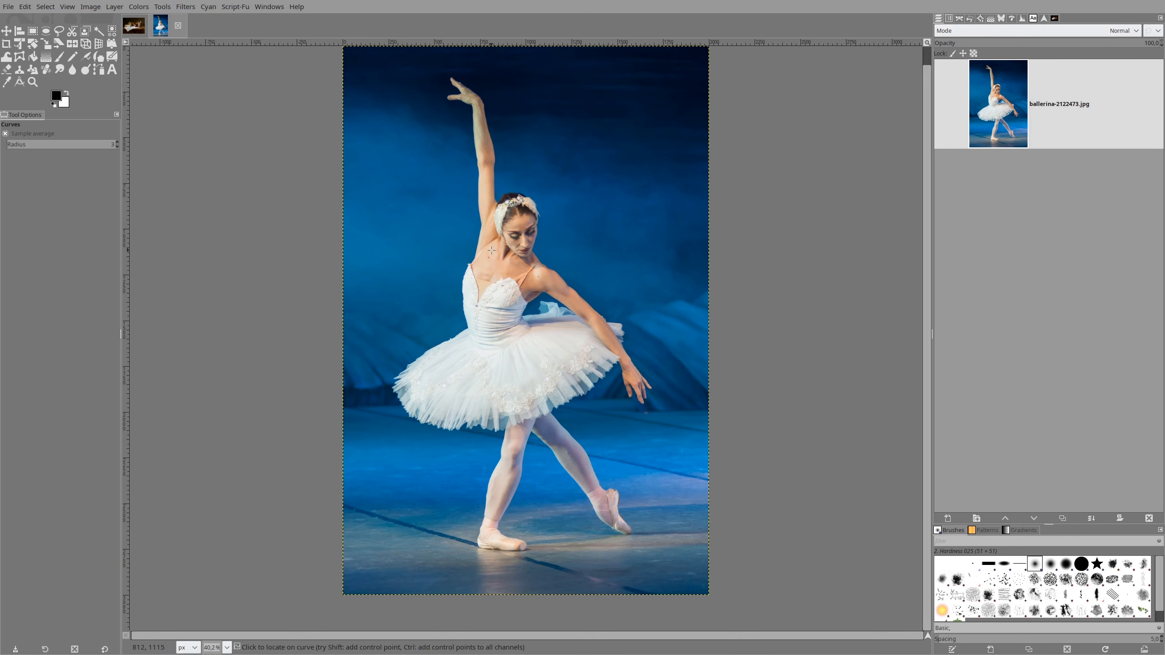
{"action": "left_click", "coordinate": [133, 28]}
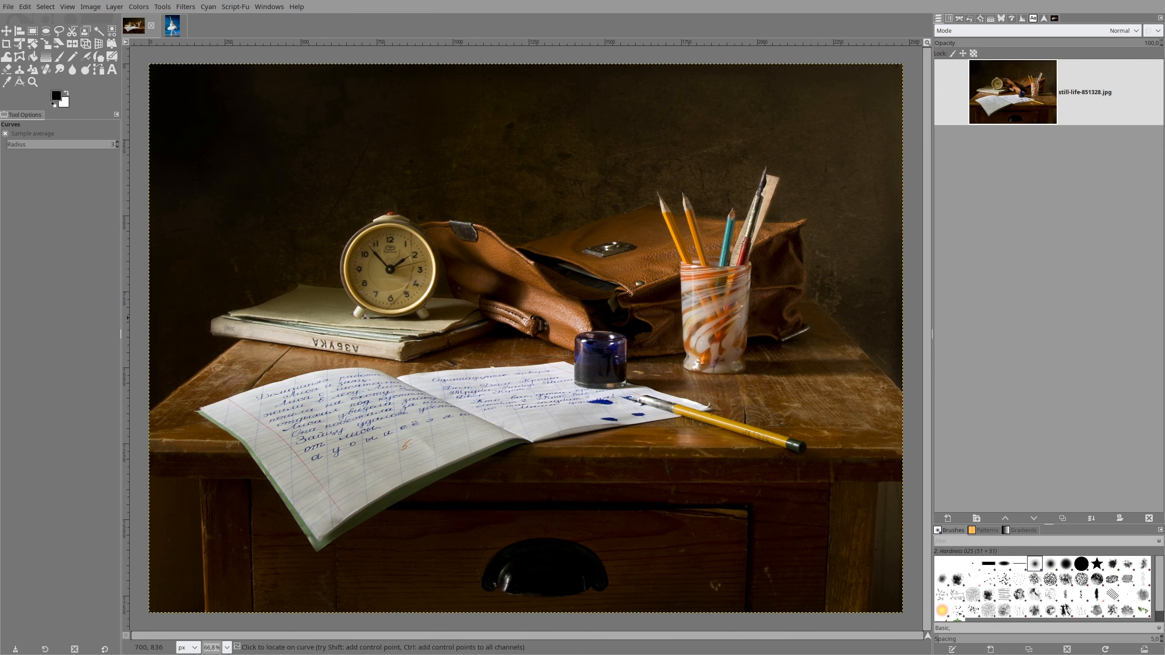
{"action": "left_click", "coordinate": [173, 25]}
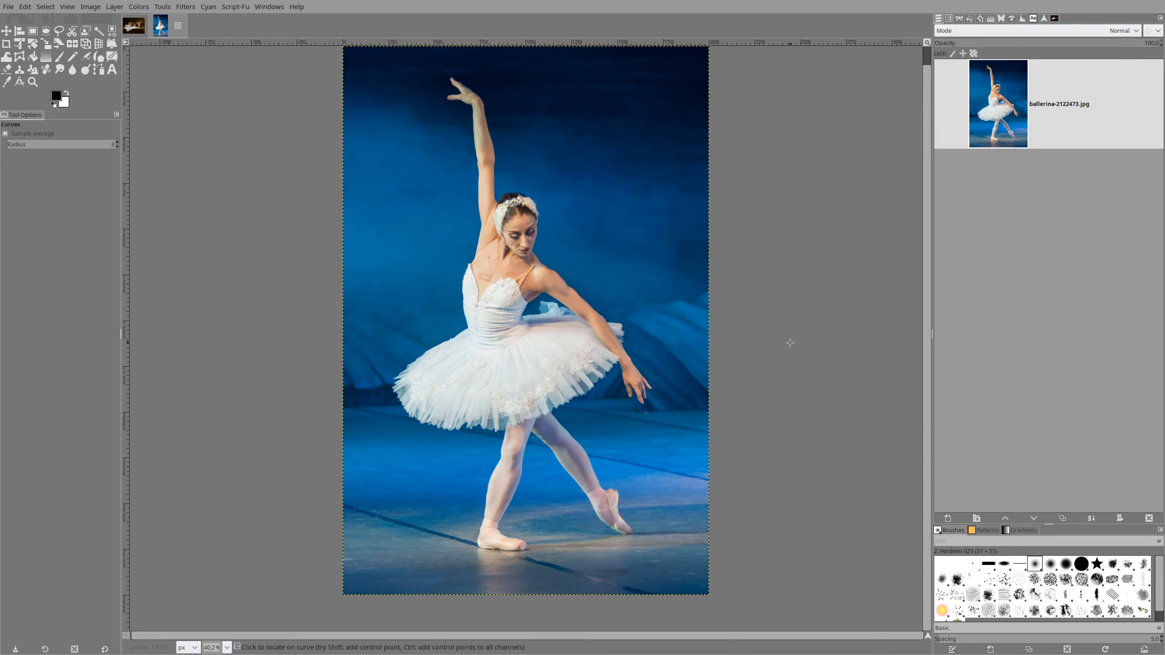
Roughly outline the whole ballerina with the Foreground Select tool and accept the closed outline
{"action": "left_click", "coordinate": [85, 31]}
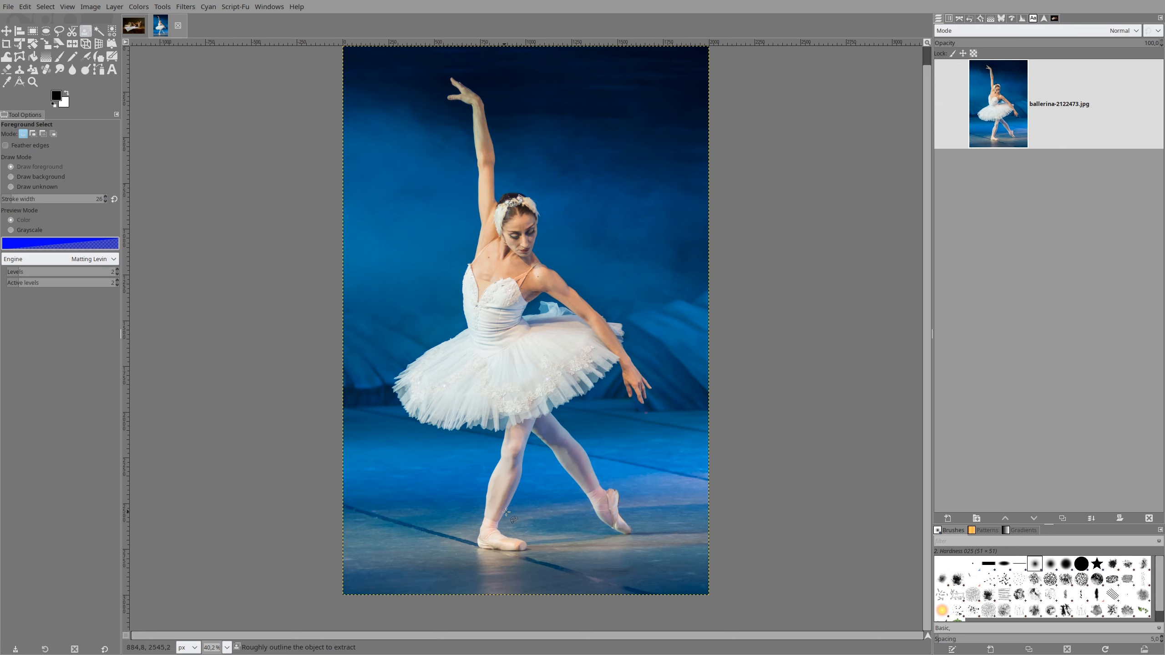
{"action": "left_click", "coordinate": [505, 527]}
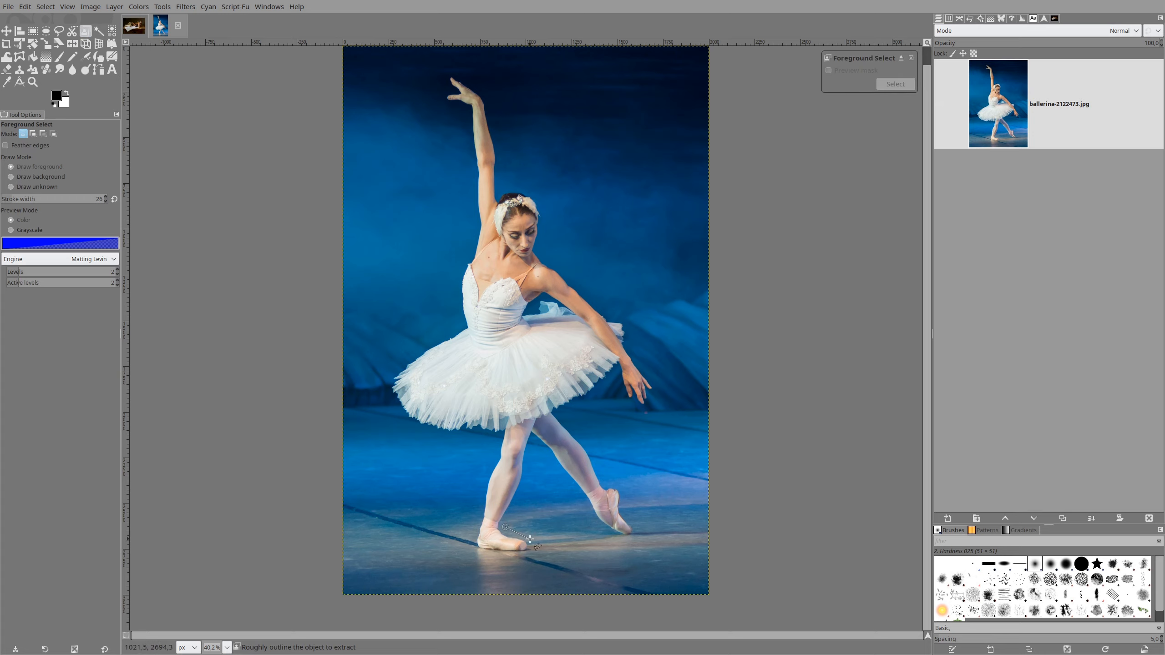
{"action": "left_click", "coordinate": [532, 541]}
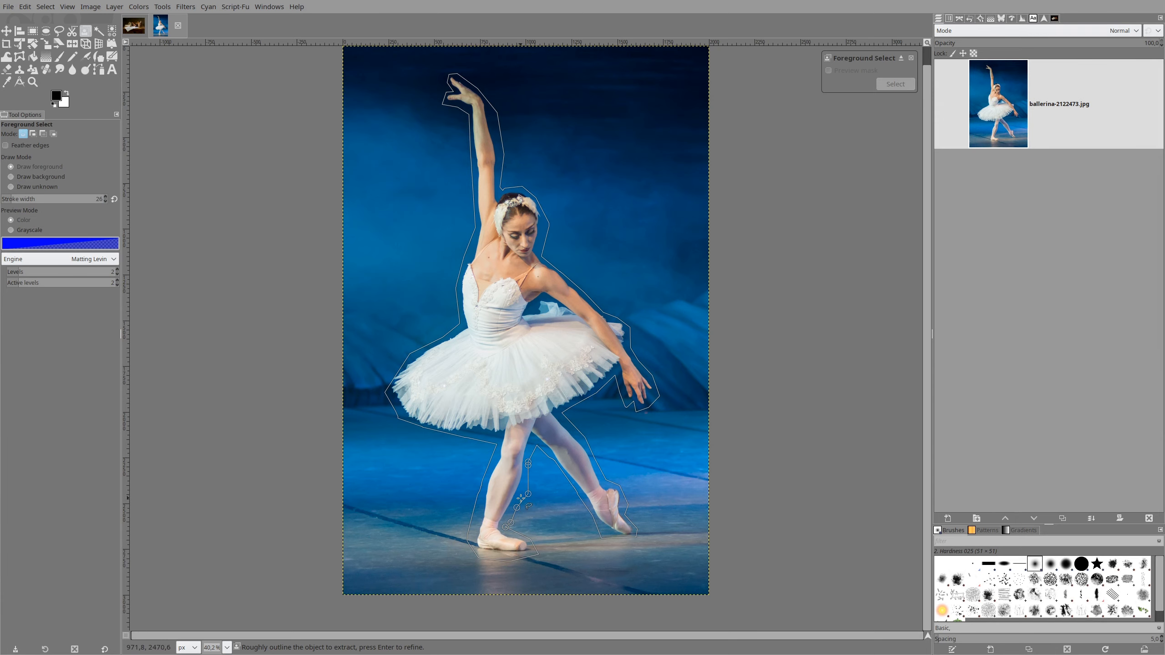
{"action": "left_click", "coordinate": [528, 494]}
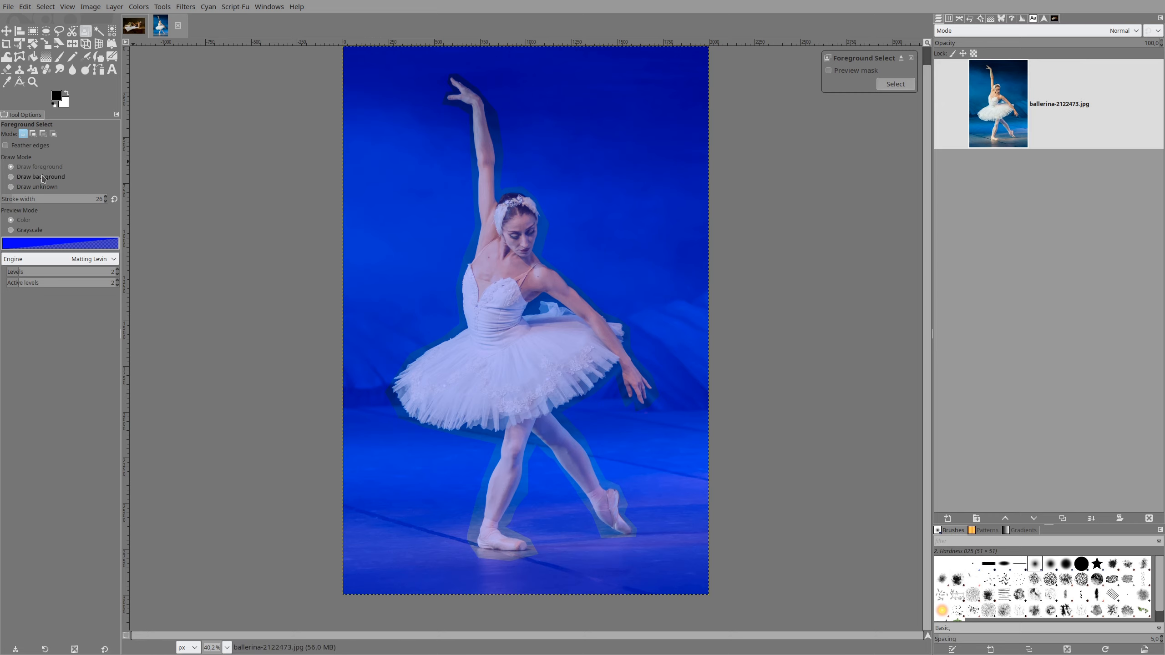
Mark the ballerina's head, body, tutu, arms and legs as foreground, using stroke widths of 121 and 35
{"action": "scroll", "coordinate": [468, 283], "scroll_direction": "up", "scroll_amount": 4}
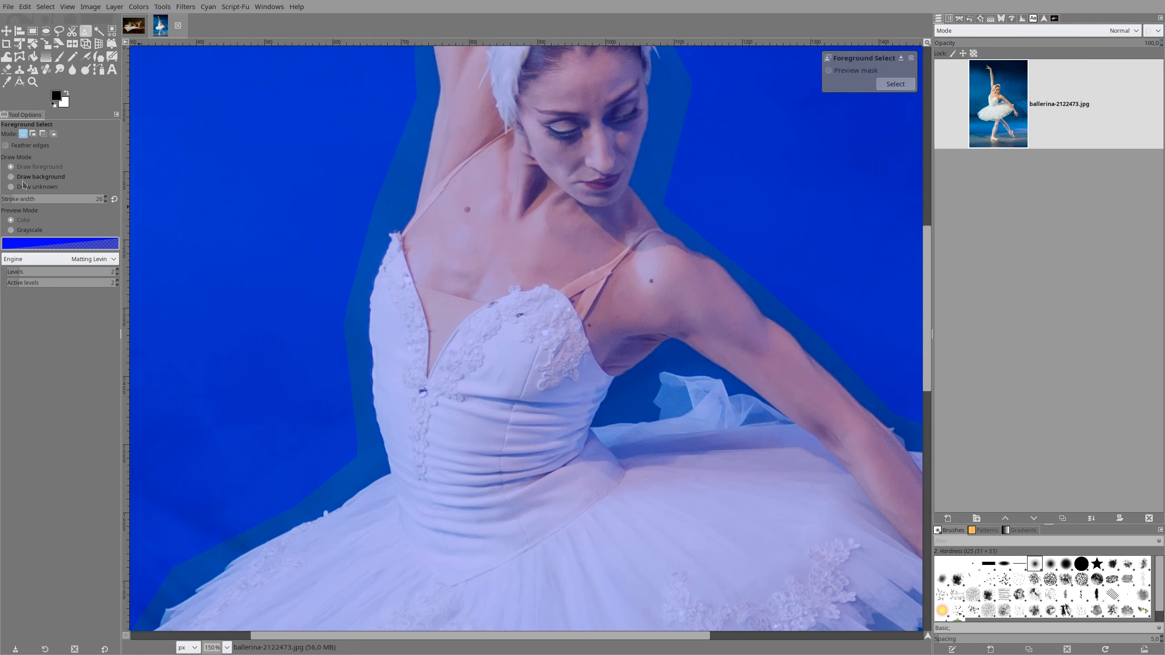
{"action": "left_click_drag", "start_coordinate": [16, 200], "coordinate": [32, 200]}
{"action": "scroll", "coordinate": [526, 203], "scroll_direction": "up", "scroll_amount": 4}
{"action": "scroll", "coordinate": [537, 216], "scroll_direction": "down", "scroll_amount": 1}
{"action": "left_click_drag", "start_coordinate": [546, 224], "coordinate": [508, 374]}
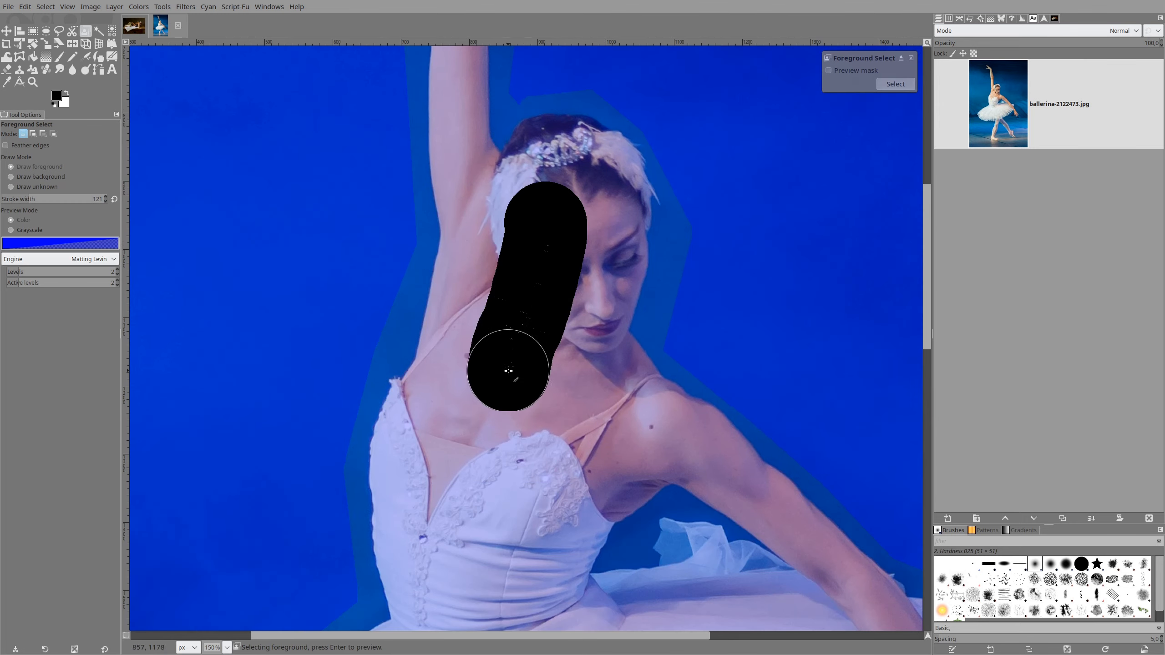
{"action": "mouse_move", "coordinate": [566, 209]}
{"action": "left_mouse_down"}
{"action": "mouse_move", "coordinate": [561, 181]}
{"action": "mouse_move", "coordinate": [571, 180]}
{"action": "mouse_move", "coordinate": [583, 226]}
{"action": "mouse_move", "coordinate": [528, 338]}
{"action": "left_mouse_up"}
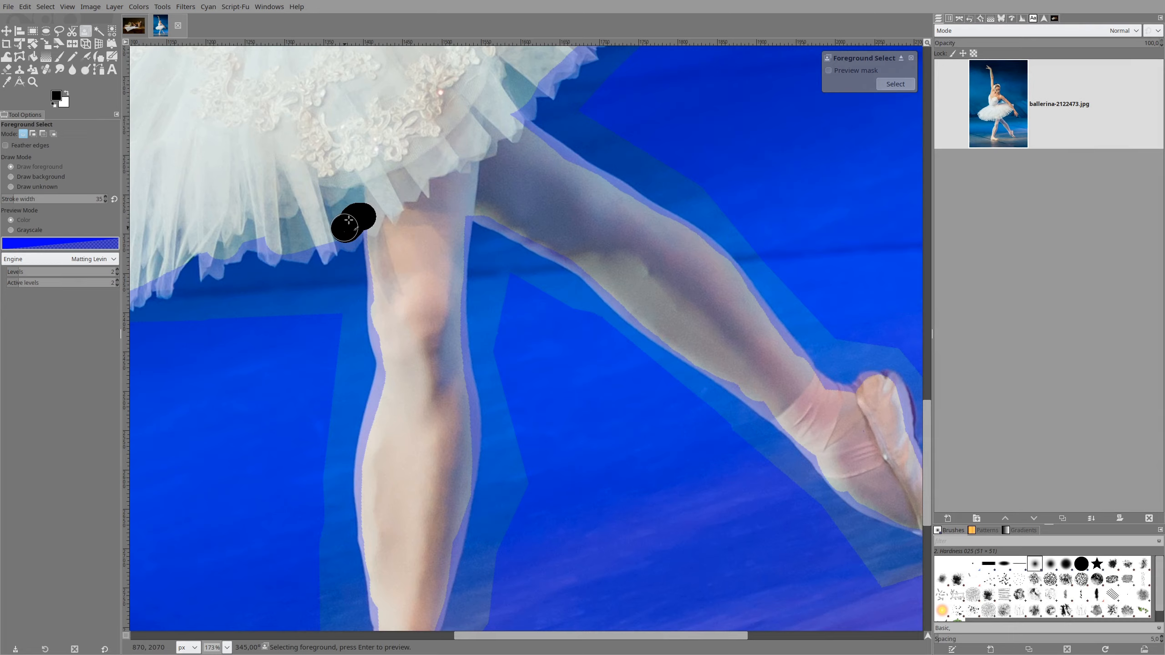
Reset the canvas rotation so the ballerina image is upright again
{"action": "scroll", "coordinate": [361, 185], "scroll_direction": "down", "scroll_amount": 3}
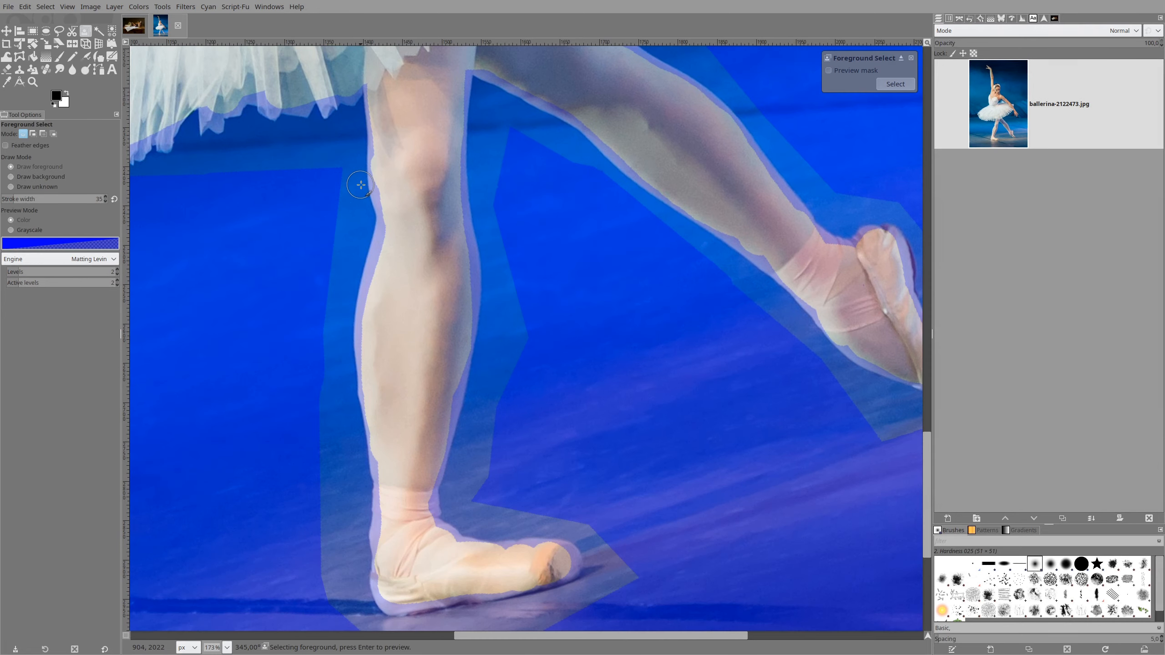
{"action": "scroll", "coordinate": [361, 185], "scroll_direction": "down", "scroll_amount": 5}
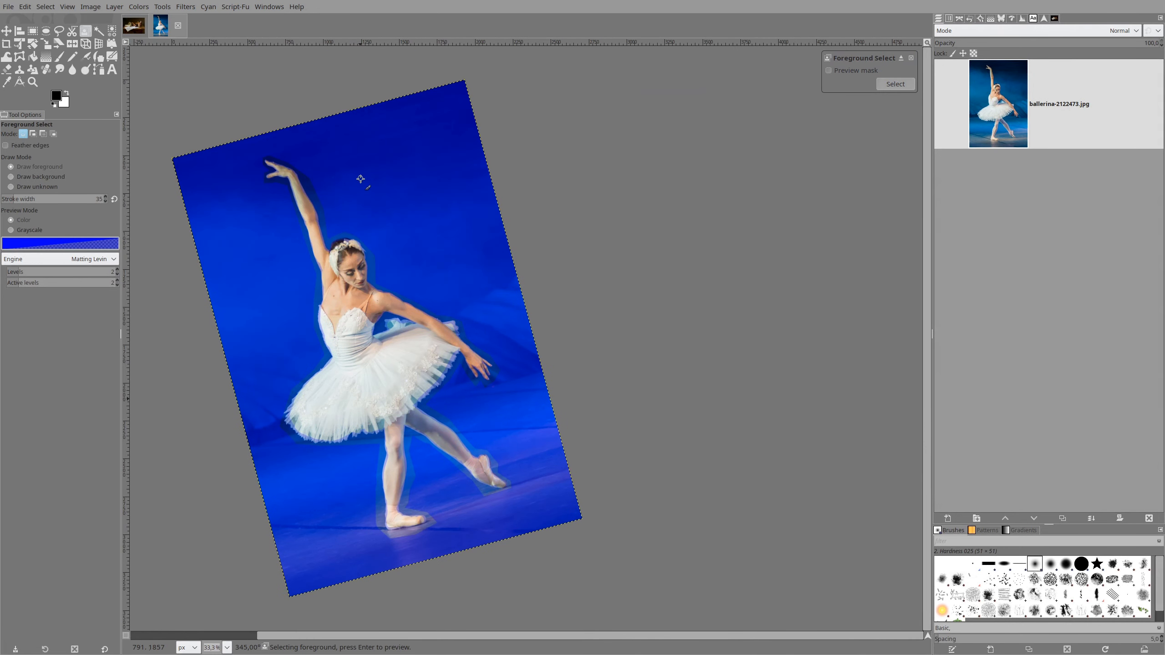
{"action": "key", "text": "exclam"}
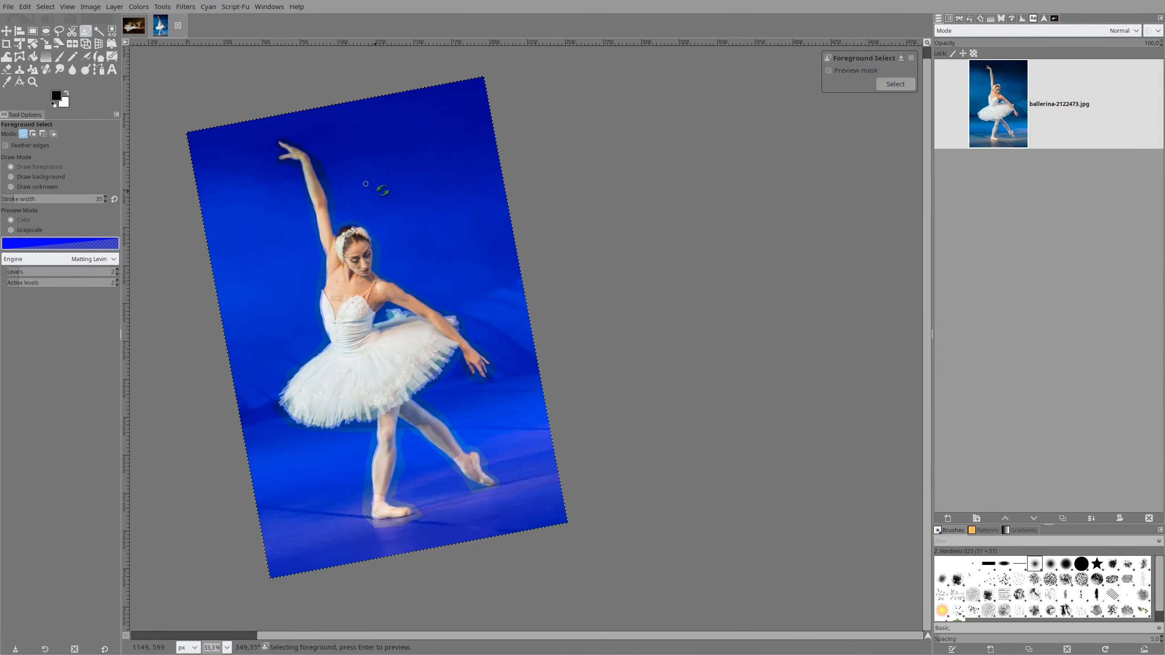
Mark the gap between the bodice, the lowered arm and the tulle as background, reducing the stroke width to 6
{"action": "scroll", "coordinate": [377, 225], "scroll_direction": "up", "scroll_amount": 4}
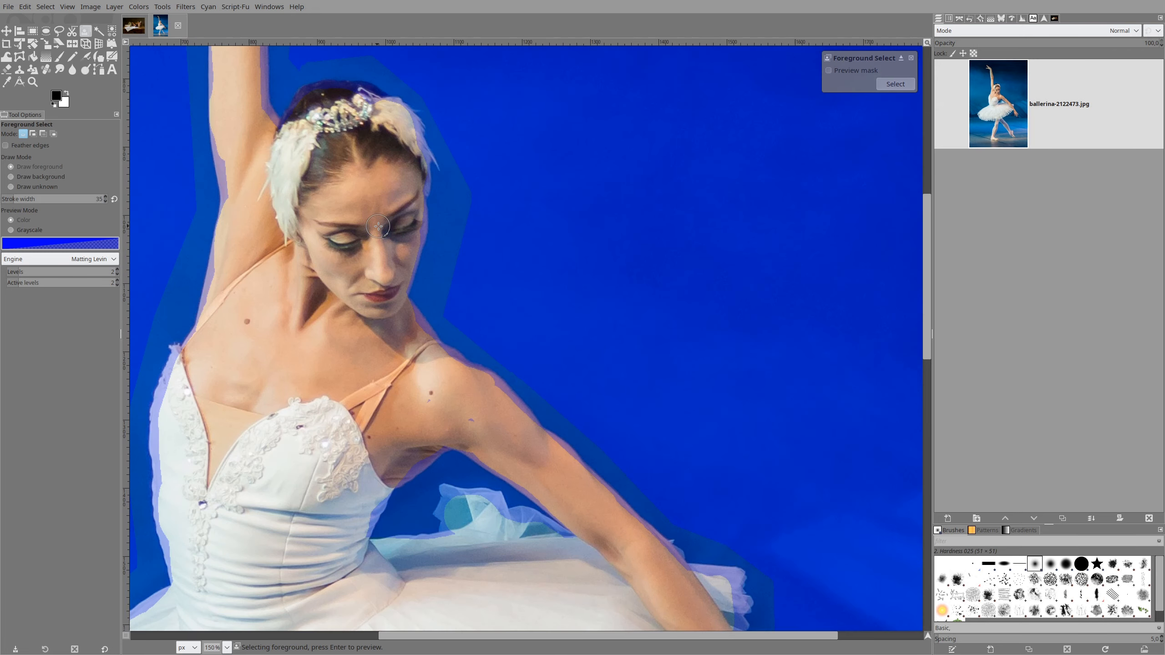
{"action": "scroll", "coordinate": [378, 226], "scroll_direction": "down", "scroll_amount": 5}
{"action": "scroll", "coordinate": [378, 226], "scroll_direction": "left", "scroll_amount": 2}
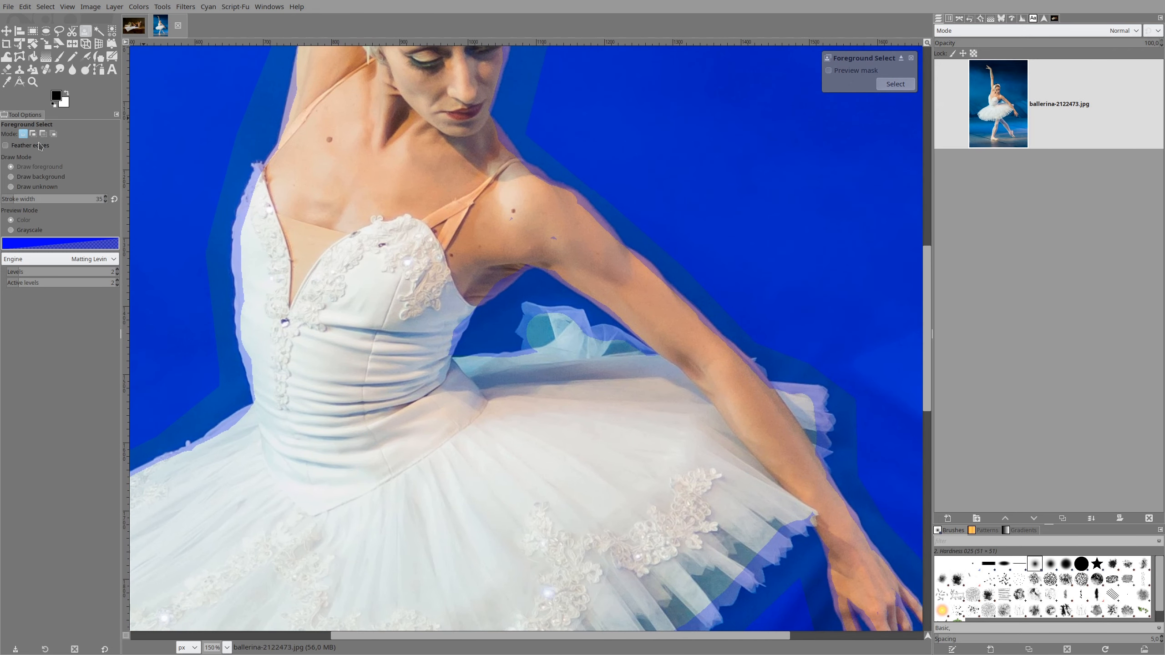
{"action": "left_click", "coordinate": [11, 179]}
{"action": "left_click_drag", "start_coordinate": [486, 338], "coordinate": [495, 310]}
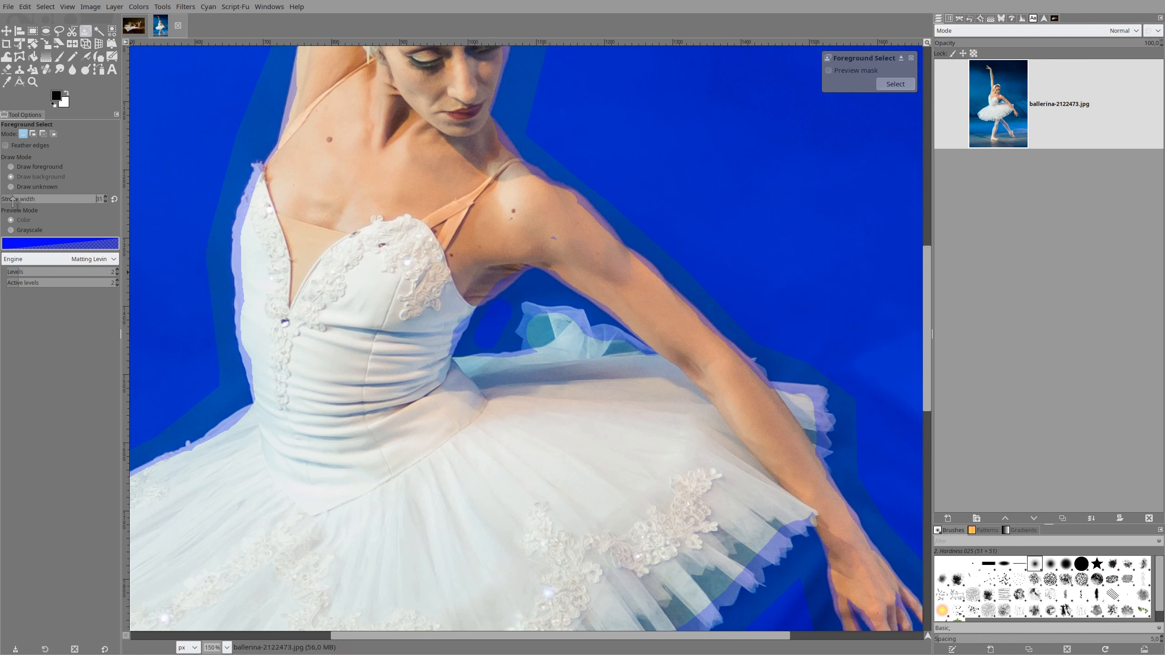
{"action": "left_click_drag", "start_coordinate": [13, 197], "coordinate": [4, 198]}
{"action": "mouse_move", "coordinate": [502, 313]}
{"action": "left_mouse_down"}
{"action": "mouse_move", "coordinate": [519, 288]}
{"action": "mouse_move", "coordinate": [558, 290]}
{"action": "mouse_move", "coordinate": [545, 290]}
{"action": "mouse_move", "coordinate": [606, 325]}
{"action": "left_mouse_up"}
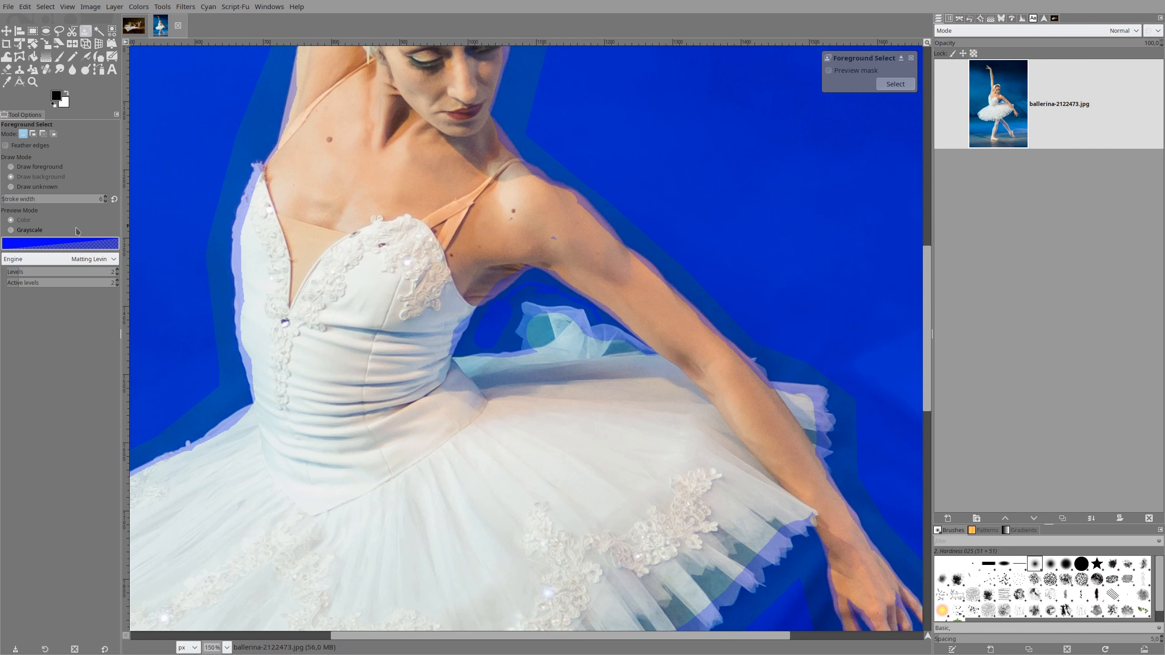
Paint more foreground along the lower edge of the tutu with a stroke width of 47
{"action": "scroll", "coordinate": [362, 266], "scroll_direction": "down", "scroll_amount": 3}
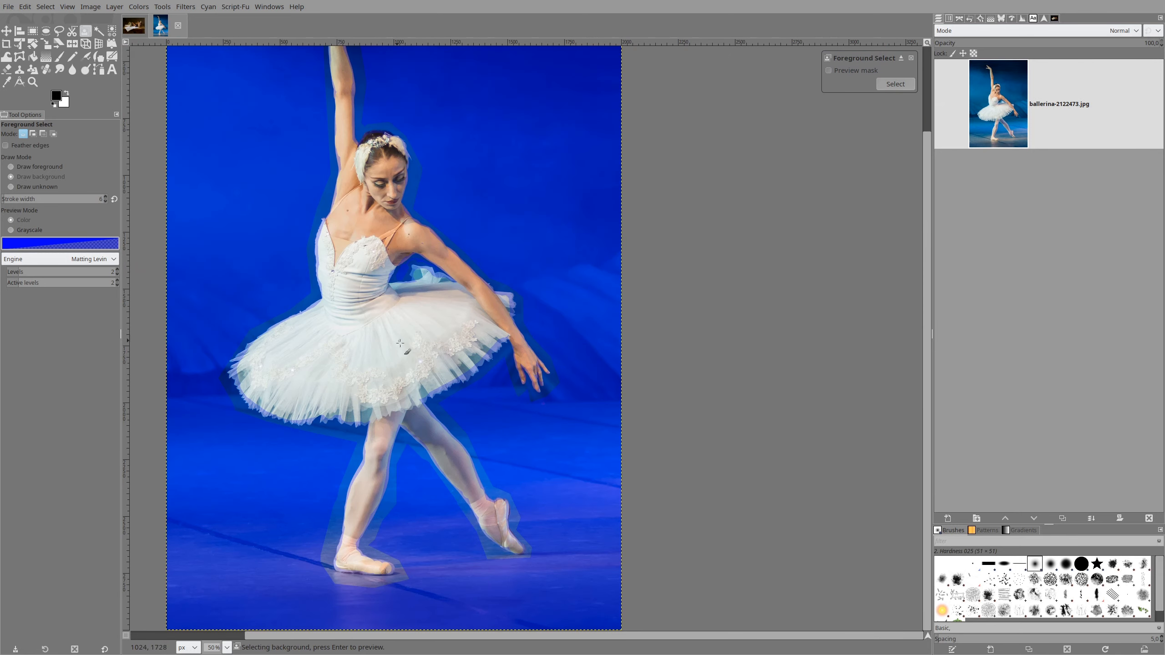
{"action": "scroll", "coordinate": [420, 369], "scroll_direction": "up", "scroll_amount": 2}
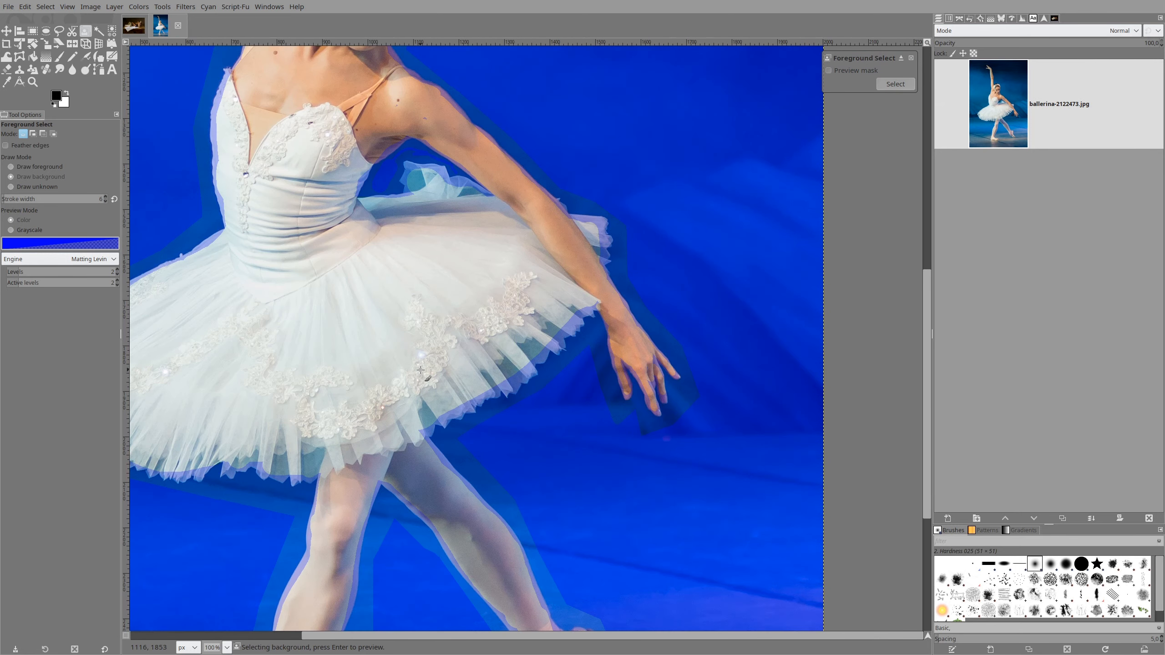
{"action": "scroll", "coordinate": [420, 370], "scroll_direction": "down", "scroll_amount": 1}
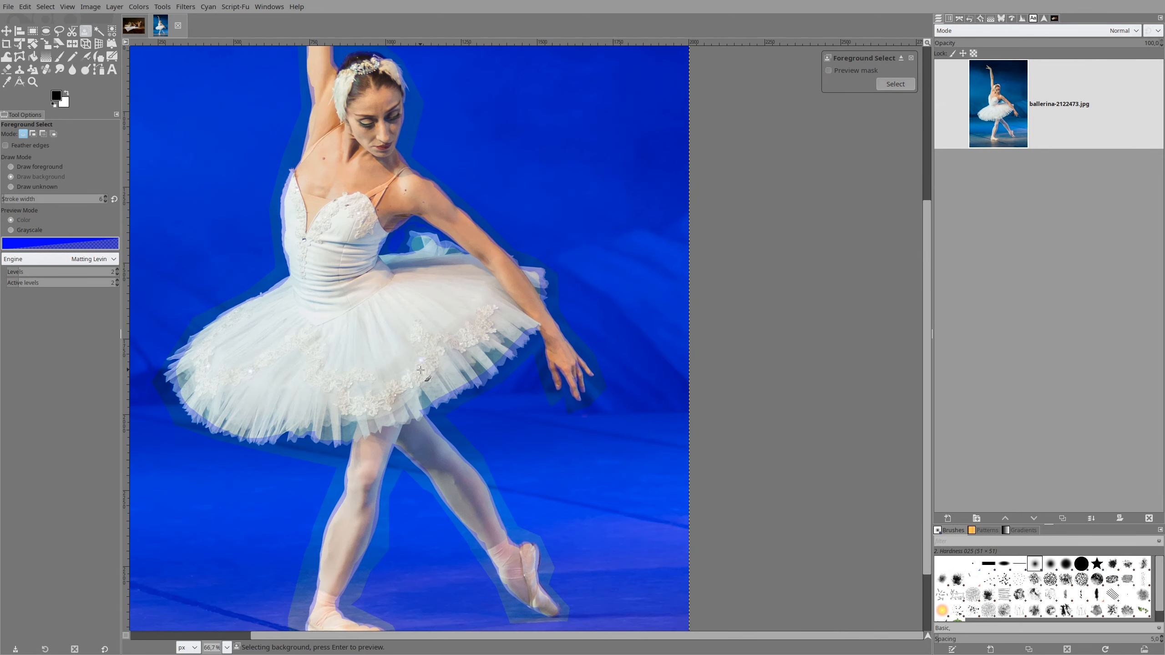
{"action": "left_click", "coordinate": [33, 167]}
{"action": "left_click_drag", "start_coordinate": [8, 202], "coordinate": [23, 202]}
{"action": "scroll", "coordinate": [530, 334], "scroll_direction": "up", "scroll_amount": 4}
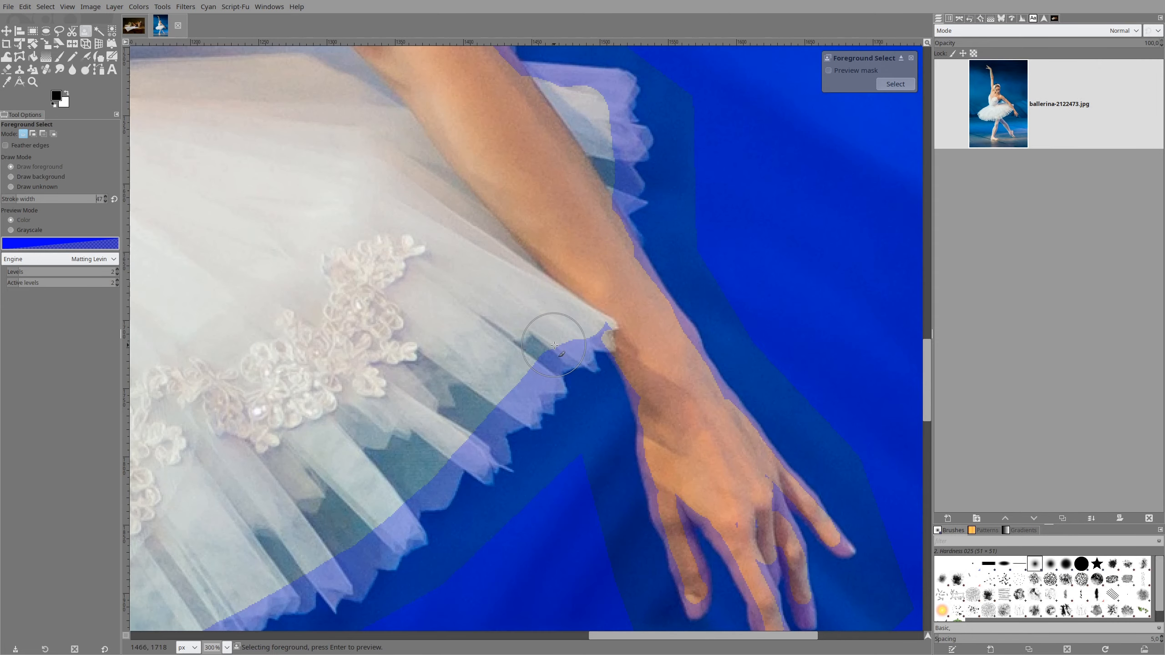
{"action": "left_click_drag", "start_coordinate": [542, 330], "coordinate": [521, 357]}
{"action": "mouse_move", "coordinate": [478, 414]}
{"action": "left_mouse_down"}
{"action": "mouse_move", "coordinate": [448, 443]}
{"action": "mouse_move", "coordinate": [419, 445]}
{"action": "mouse_move", "coordinate": [526, 99]}
{"action": "mouse_move", "coordinate": [494, 143]}
{"action": "left_mouse_up"}
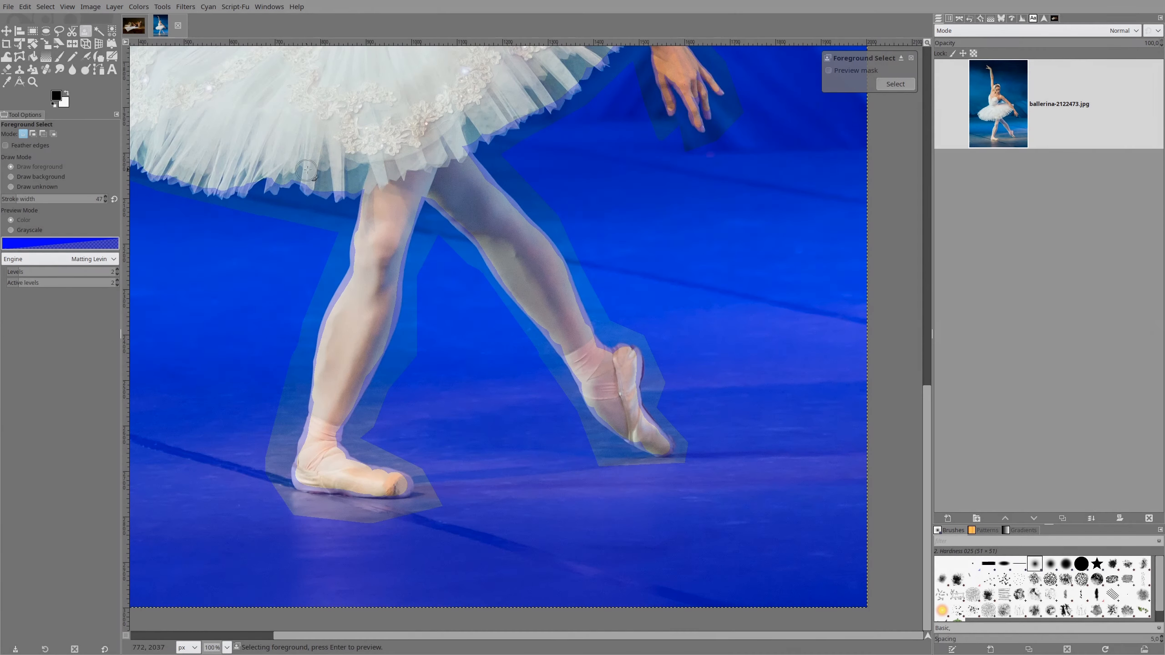
Check the marked areas over the whole figure and set the matting engine to Matting Global
{"action": "scroll", "coordinate": [407, 200], "scroll_direction": "up", "scroll_amount": 10}
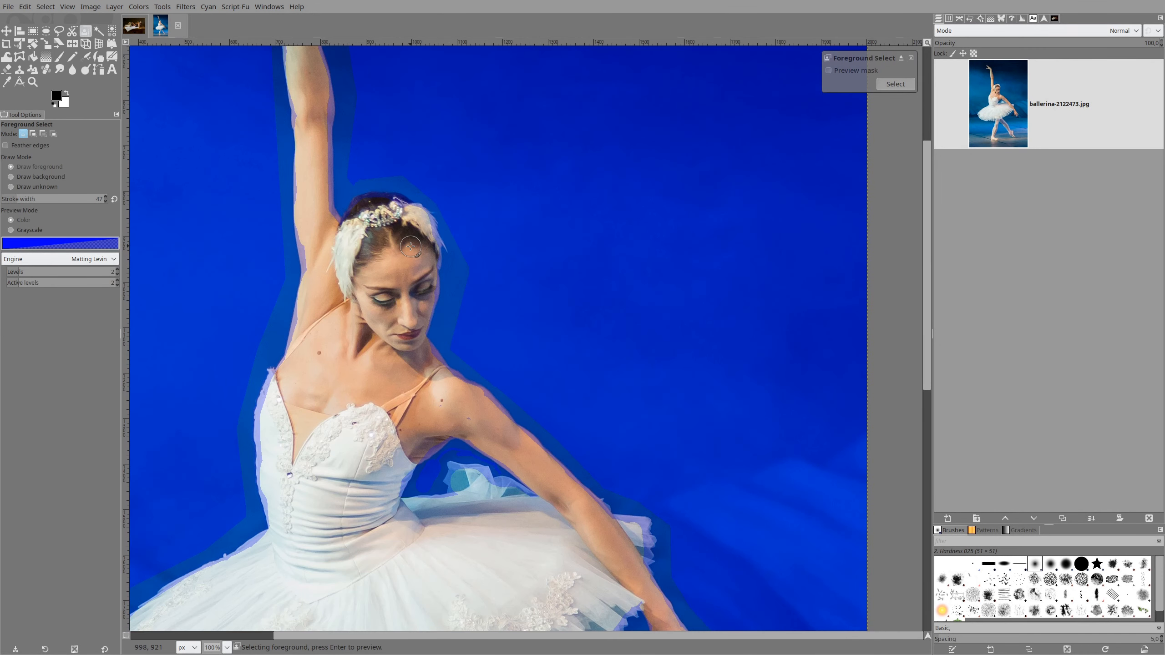
{"action": "scroll", "coordinate": [411, 246], "scroll_direction": "down", "scroll_amount": 8}
{"action": "scroll", "coordinate": [411, 247], "scroll_direction": "up", "scroll_amount": 14}
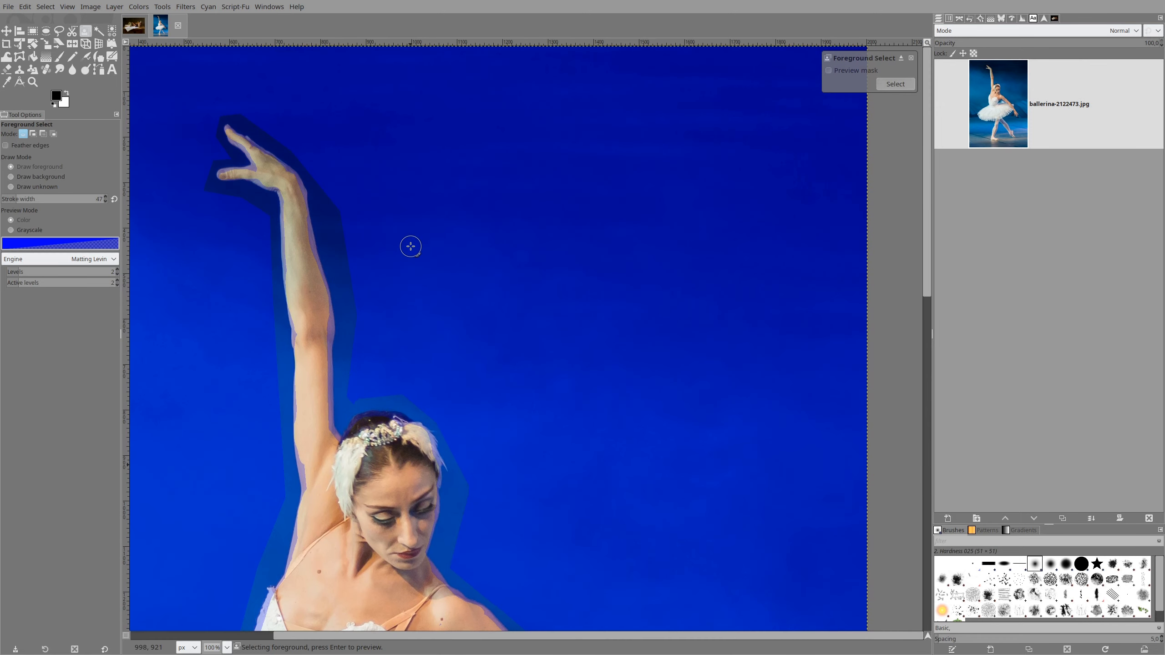
{"action": "scroll", "coordinate": [410, 246], "scroll_direction": "down", "scroll_amount": 10}
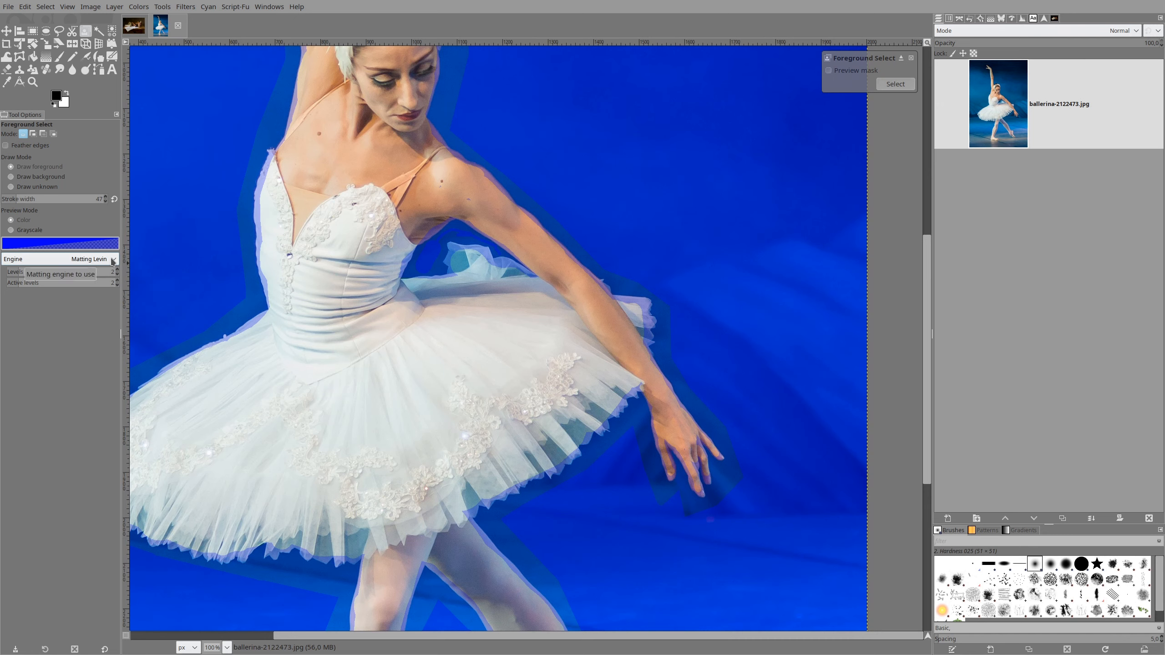
{"action": "left_click", "coordinate": [112, 261]}
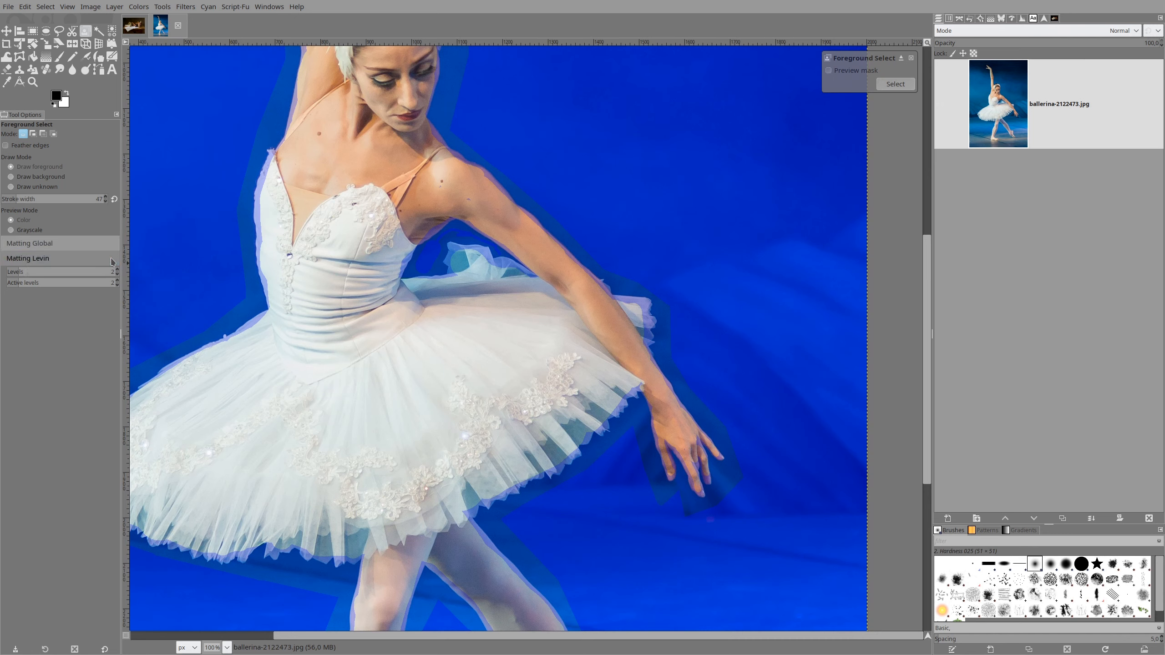
{"action": "left_click", "coordinate": [87, 244]}
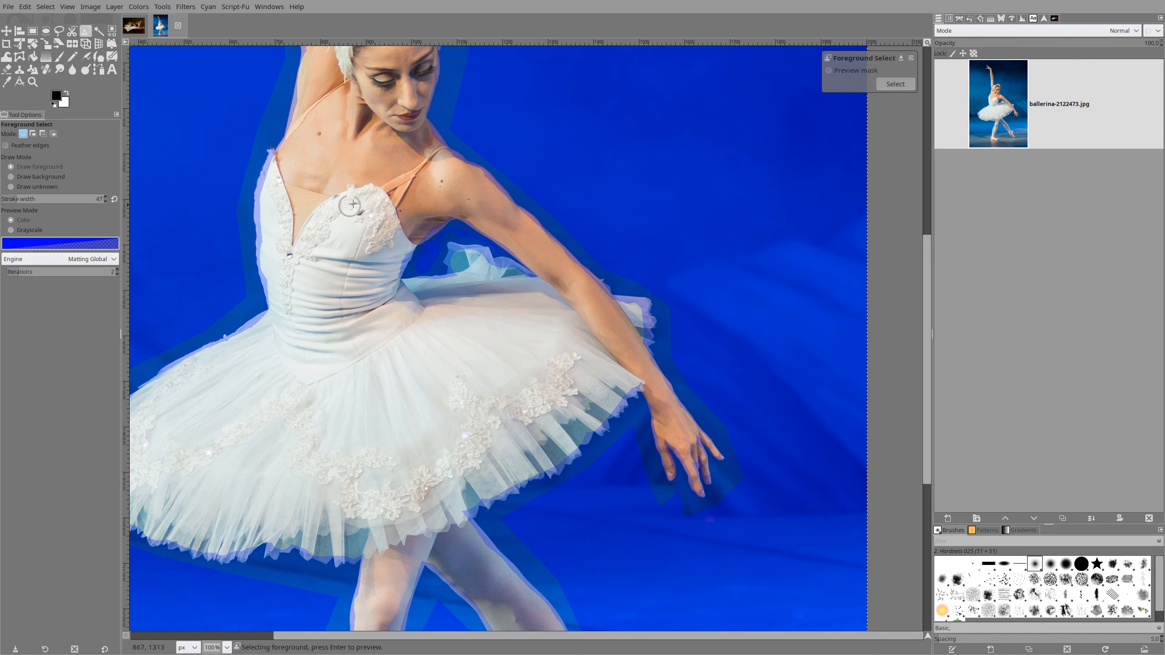
Preview the foreground mask and inspect its edges around the tutu, legs and shoes
{"action": "left_click_drag", "start_coordinate": [352, 205], "coordinate": [412, 302]}
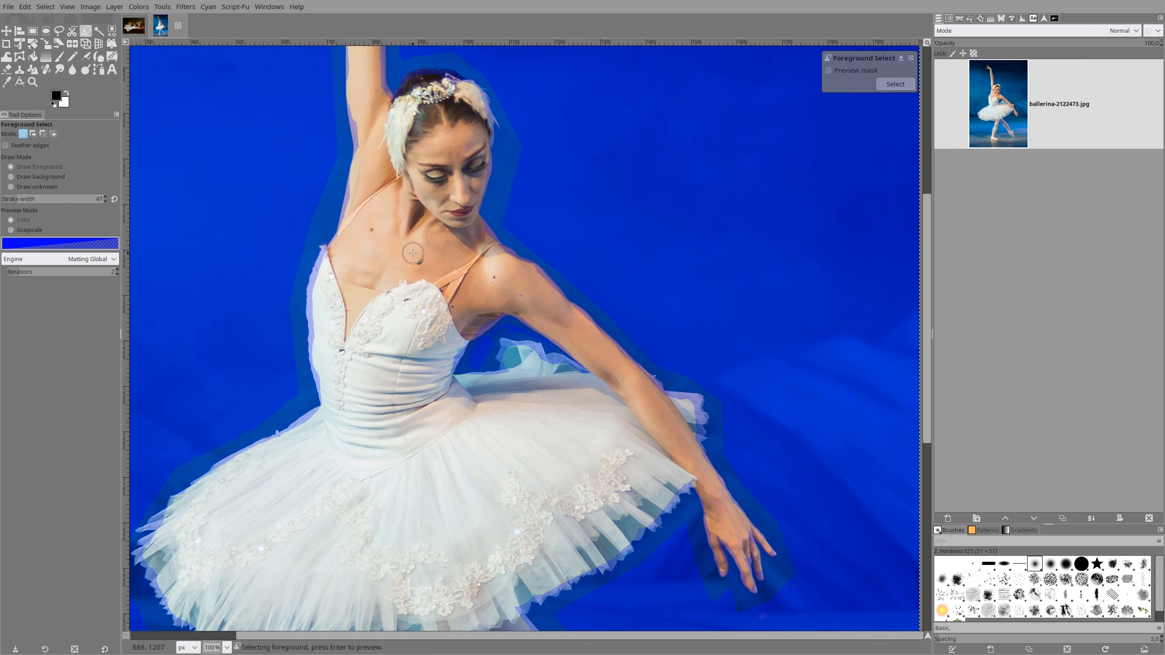
{"action": "key", "text": "Return"}
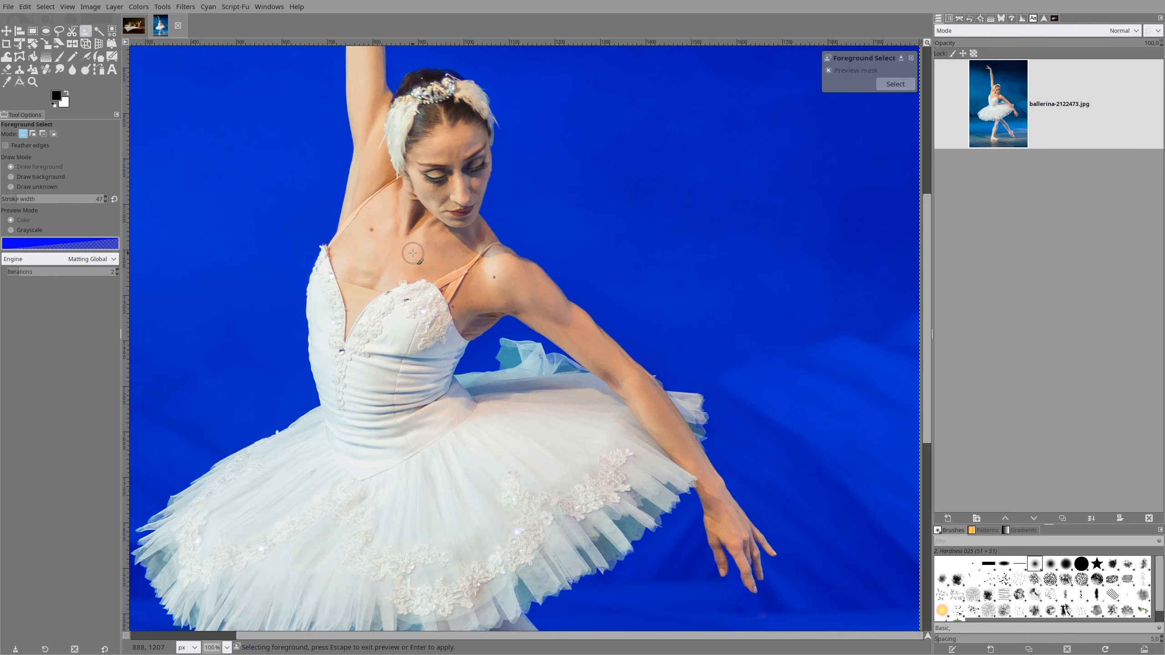
{"action": "scroll", "coordinate": [404, 207], "scroll_direction": "down", "scroll_amount": 3}
{"action": "scroll", "coordinate": [391, 142], "scroll_direction": "down", "scroll_amount": 3}
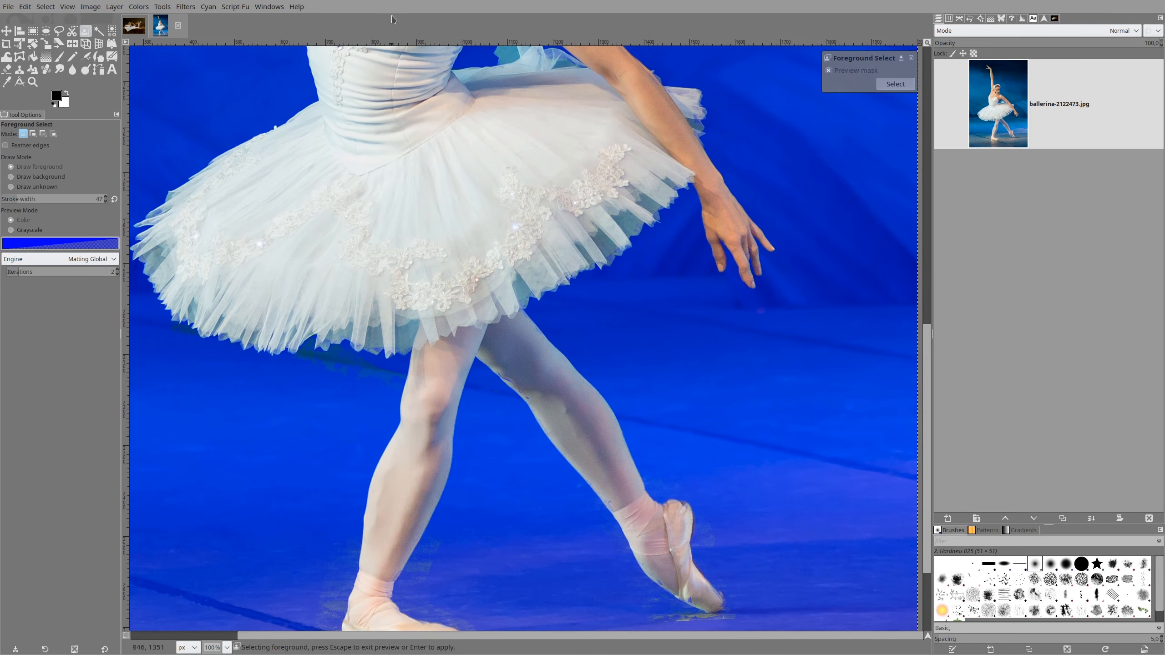
{"action": "scroll", "coordinate": [438, 362], "scroll_direction": "down", "scroll_amount": 4}
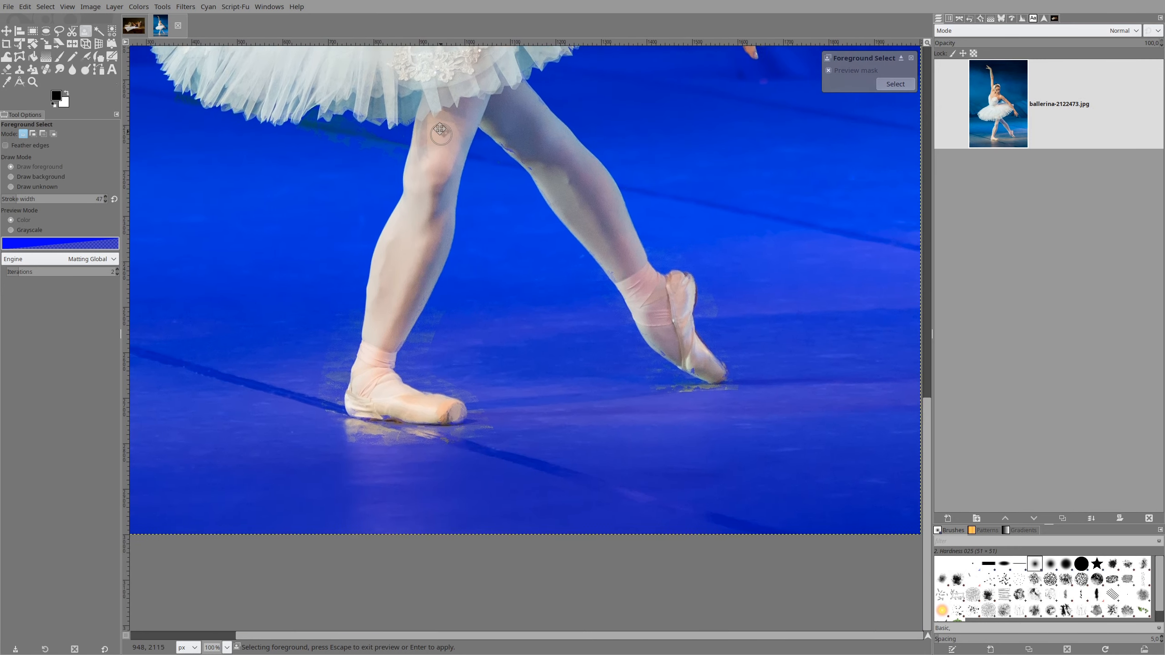
Switch the foreground matting engine to Matting Levin for the ballerina mask
{"action": "scroll", "coordinate": [399, 303], "scroll_direction": "up", "scroll_amount": 2}
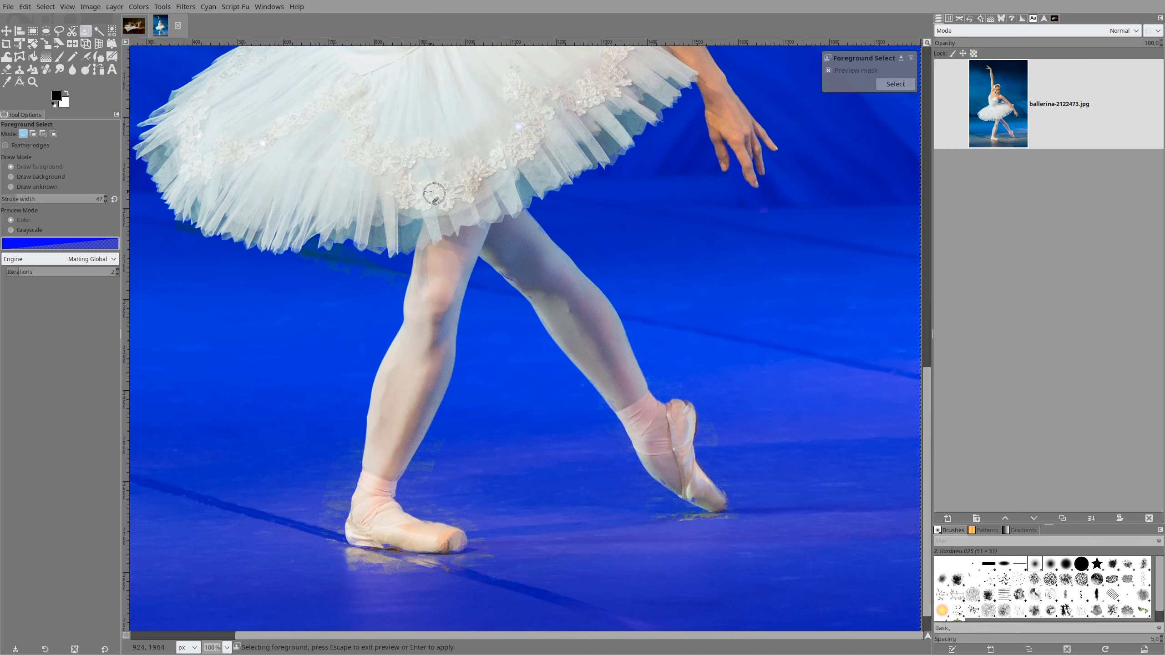
{"action": "left_click", "coordinate": [81, 259]}
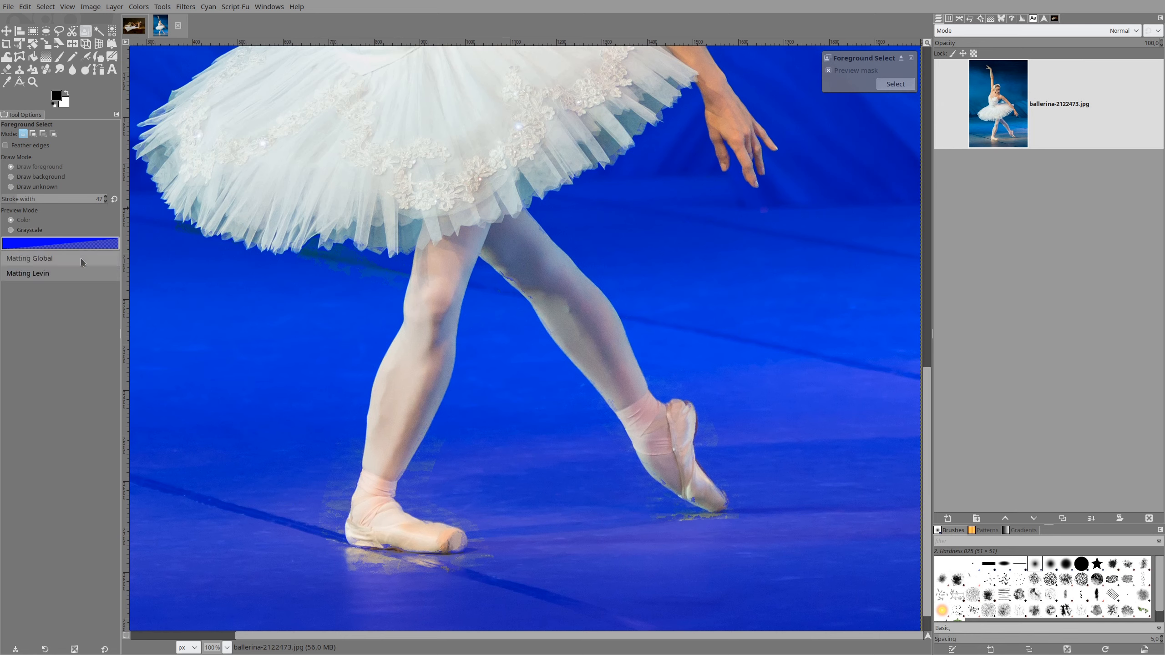
{"action": "left_click", "coordinate": [80, 273]}
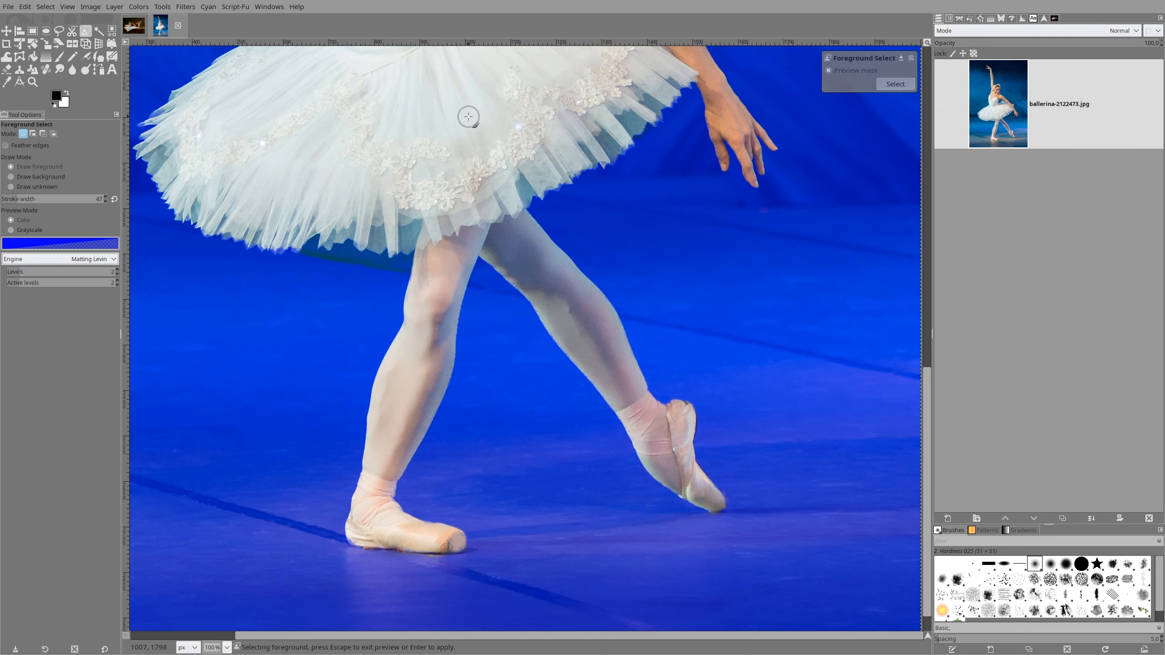
Inspect the recalculated mask edges around the tutu, lowered arm, head, raised arm and shoes, then over the whole figure
{"action": "left_click_drag", "start_coordinate": [469, 117], "coordinate": [435, 507]}
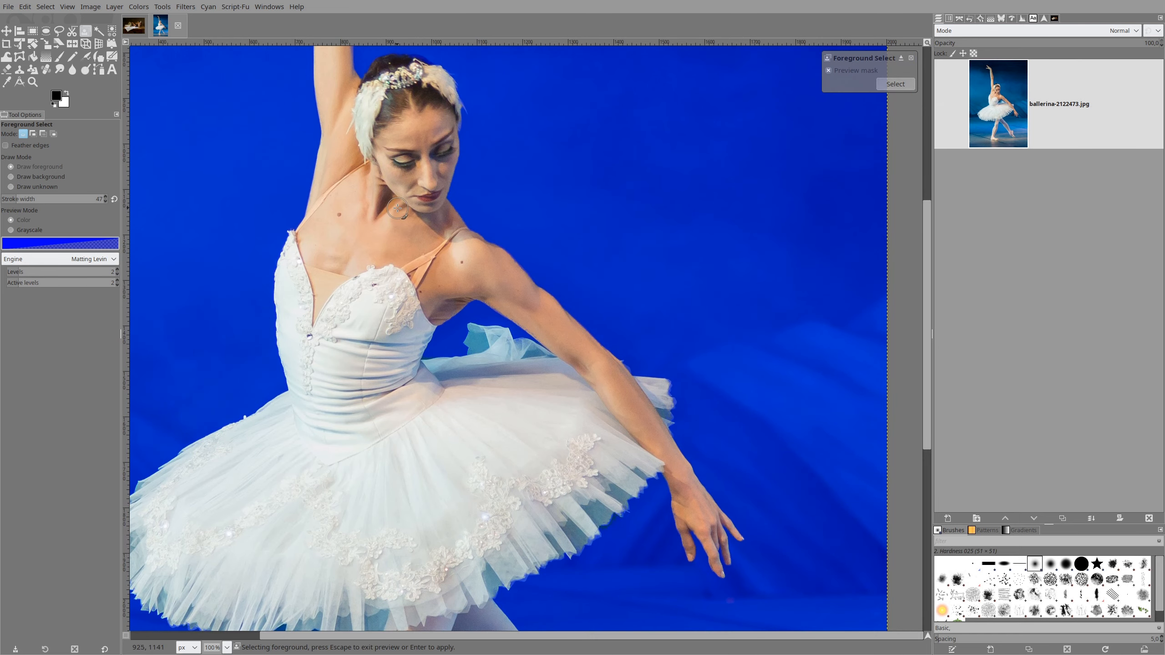
{"action": "left_click_drag", "start_coordinate": [391, 216], "coordinate": [435, 536]}
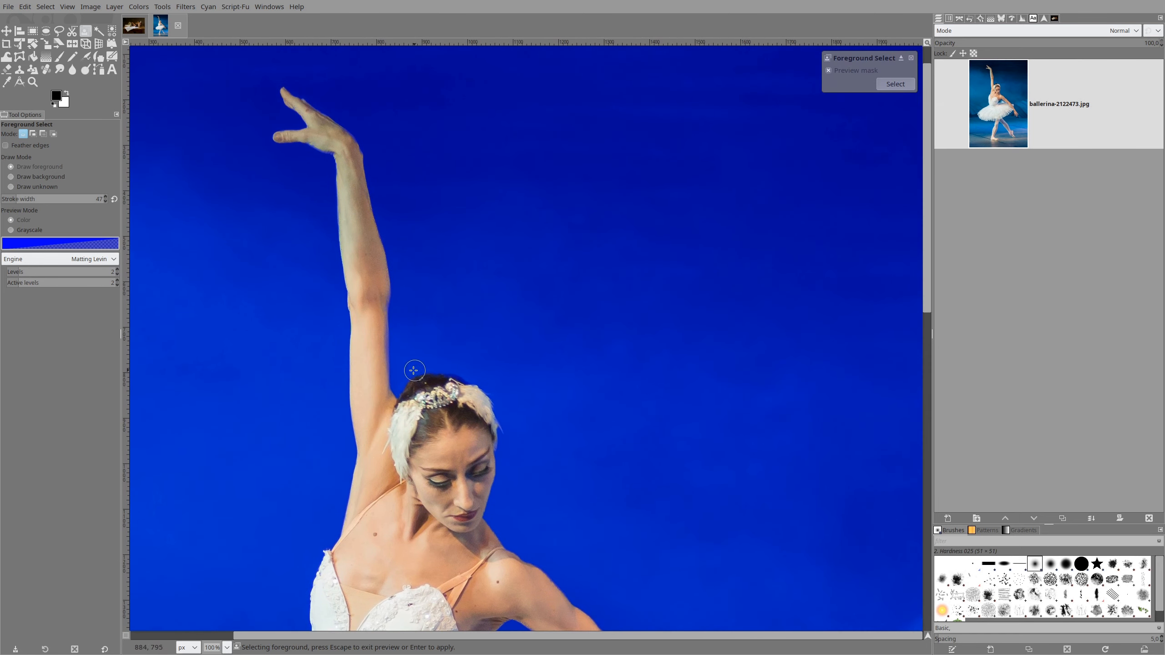
{"action": "scroll", "coordinate": [352, 364], "scroll_direction": "up", "scroll_amount": 3}
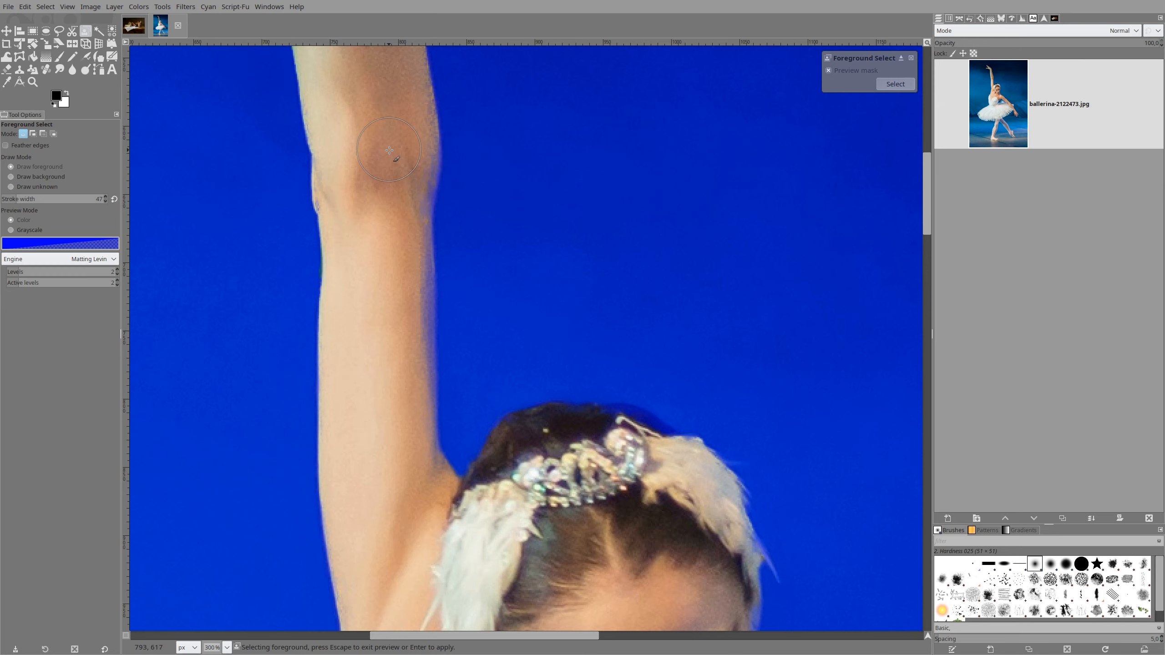
{"action": "mouse_move", "coordinate": [389, 150]}
{"action": "left_mouse_down"}
{"action": "mouse_move", "coordinate": [394, 423]}
{"action": "mouse_move", "coordinate": [380, 485]}
{"action": "mouse_move", "coordinate": [382, 501]}
{"action": "mouse_move", "coordinate": [419, 522]}
{"action": "mouse_move", "coordinate": [406, 474]}
{"action": "mouse_move", "coordinate": [412, 529]}
{"action": "left_mouse_up"}
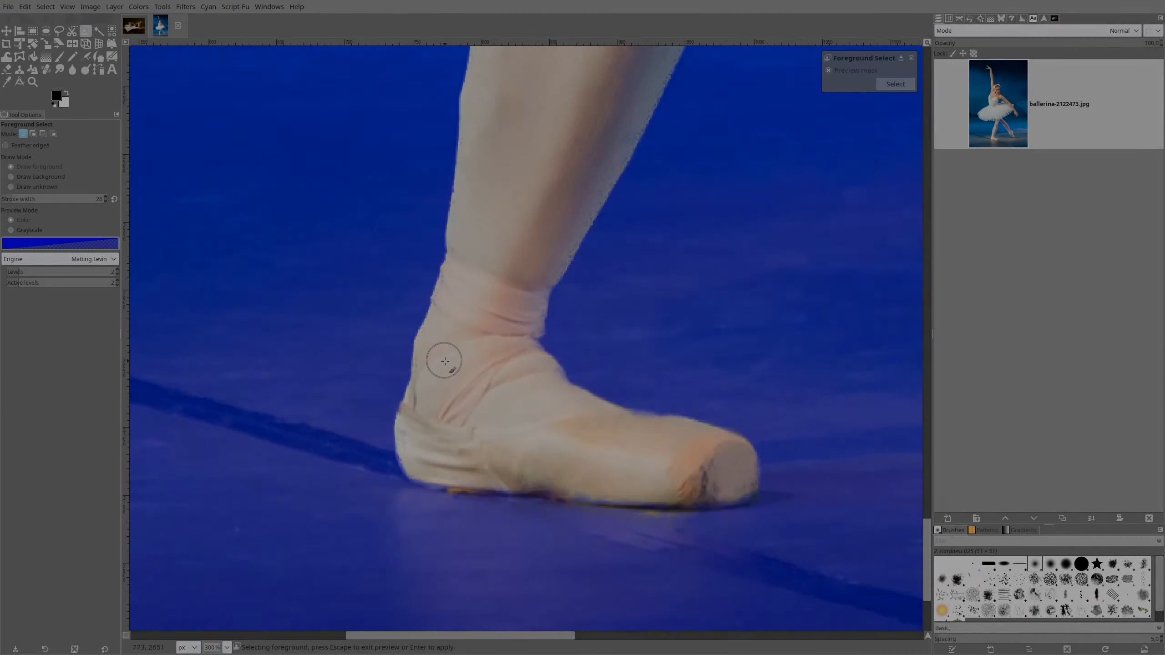
{"action": "scroll", "coordinate": [445, 362], "scroll_direction": "down", "scroll_amount": 6}
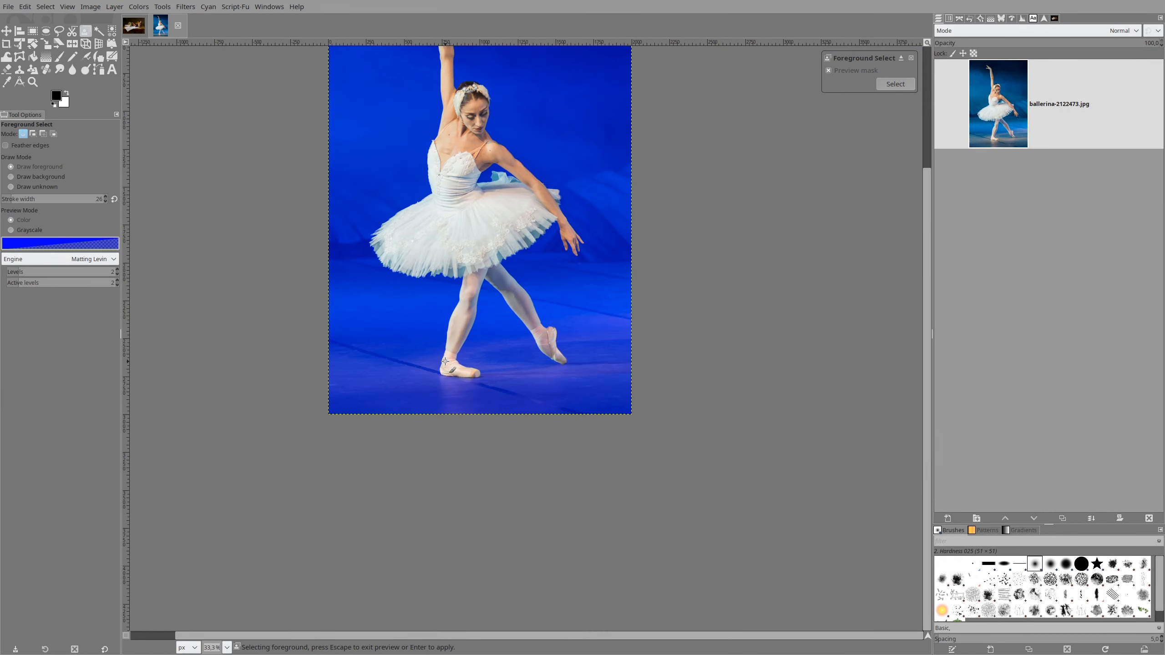
{"action": "scroll", "coordinate": [445, 361], "scroll_direction": "up", "scroll_amount": 3}
{"action": "scroll", "coordinate": [445, 362], "scroll_direction": "up", "scroll_amount": 1}
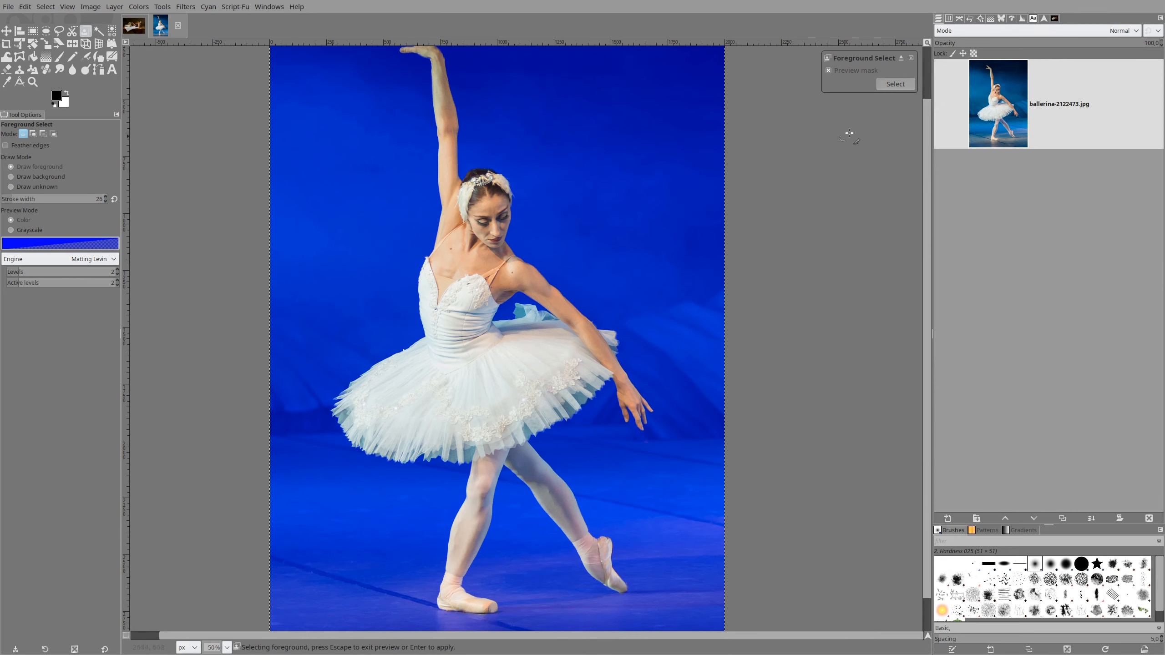
Turn the previewed foreground mask into a selection and save that selection to a channel
{"action": "left_click", "coordinate": [901, 87]}
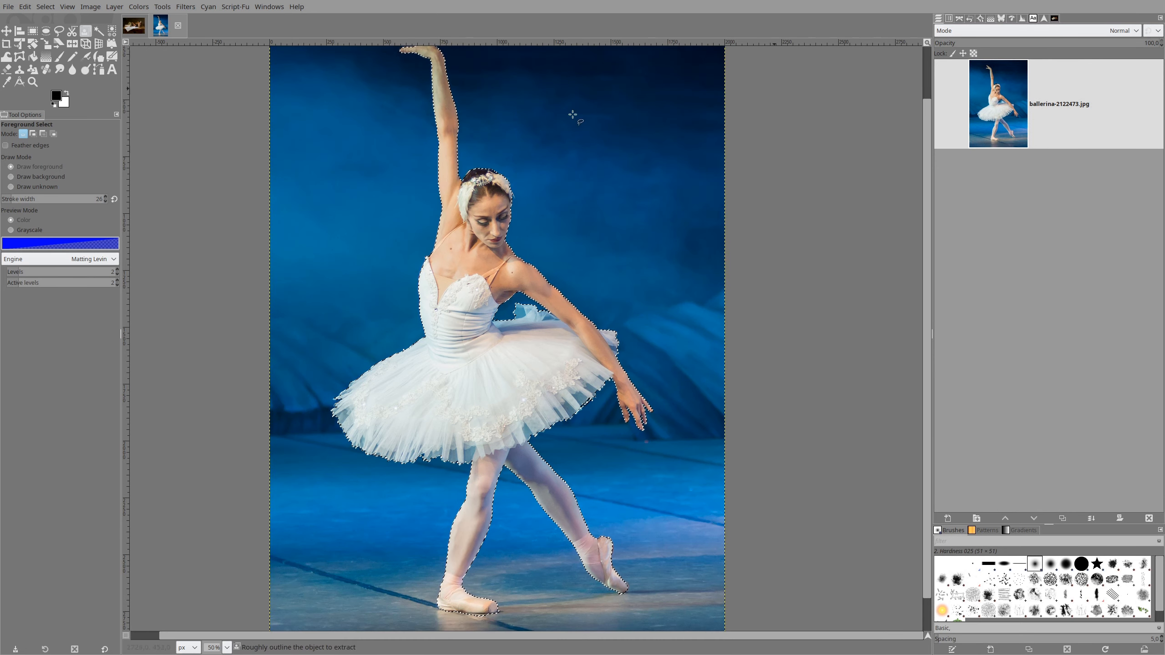
{"action": "left_click", "coordinate": [45, 7]}
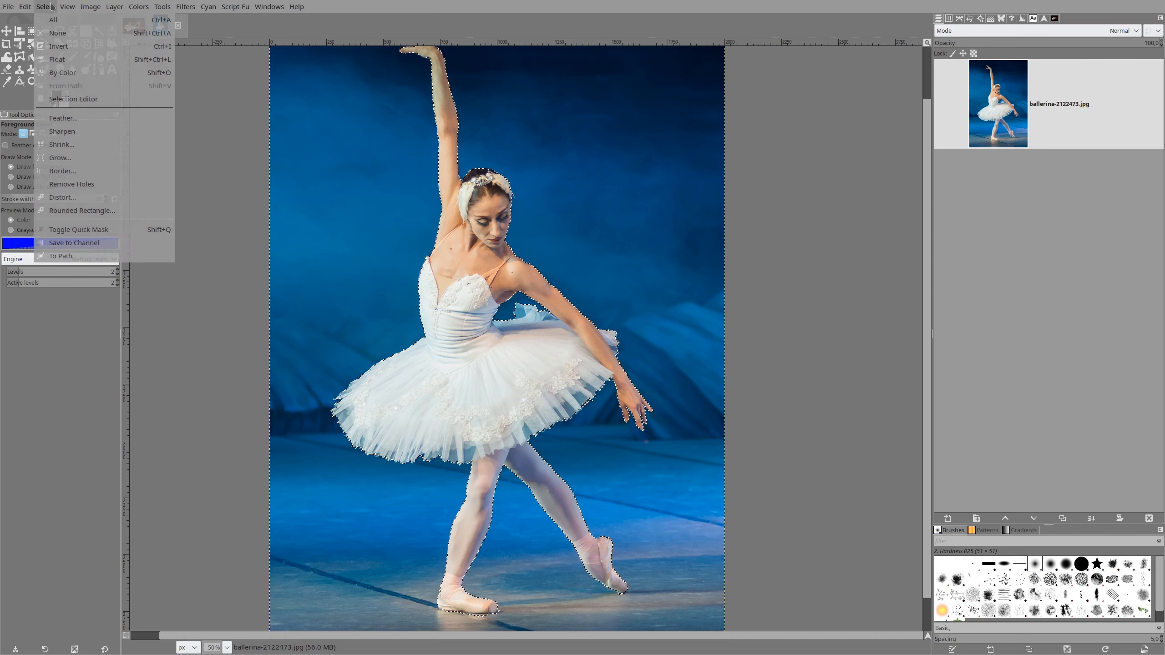
{"action": "left_click", "coordinate": [98, 248]}
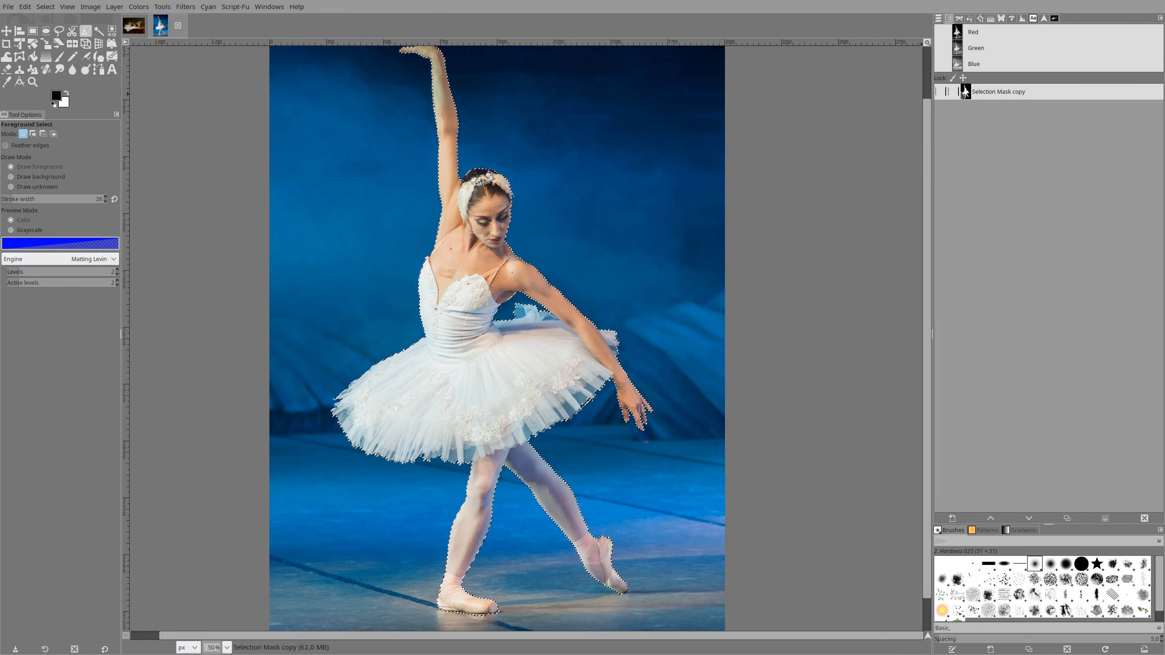
Copy the selected ballerina from the ballerina-2122473.jpg layer, paste her as a new layer, and check the cut-out with the original layer hidden
{"action": "left_click", "coordinate": [938, 18]}
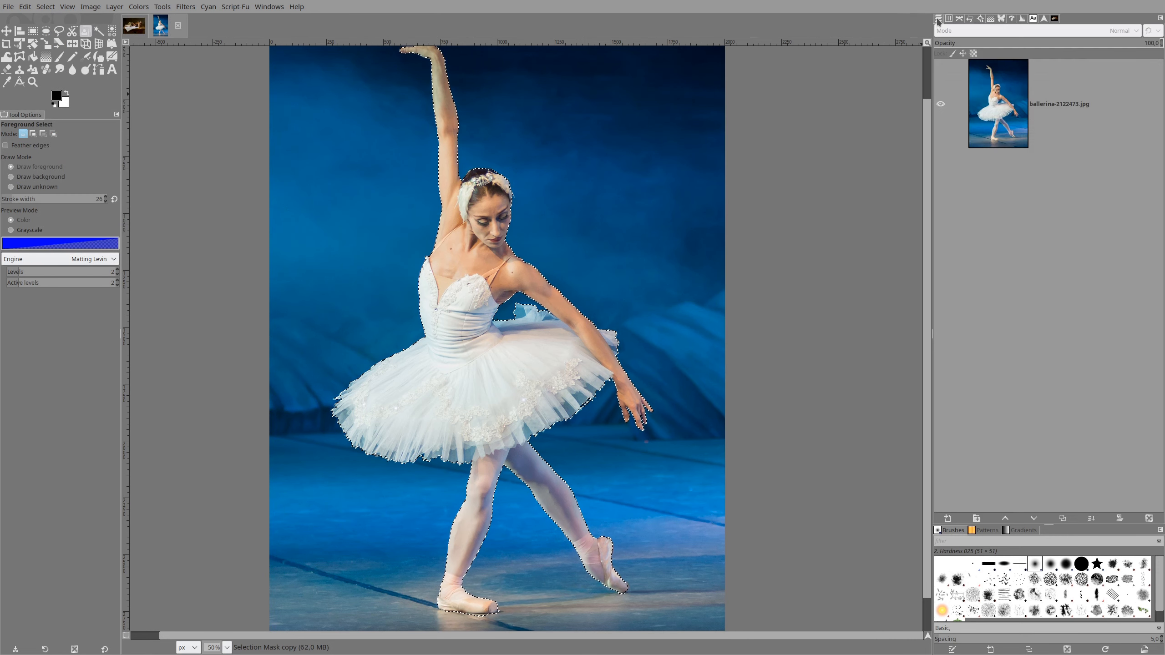
{"action": "left_click", "coordinate": [992, 117]}
{"action": "key", "text": "ctrl+c"}
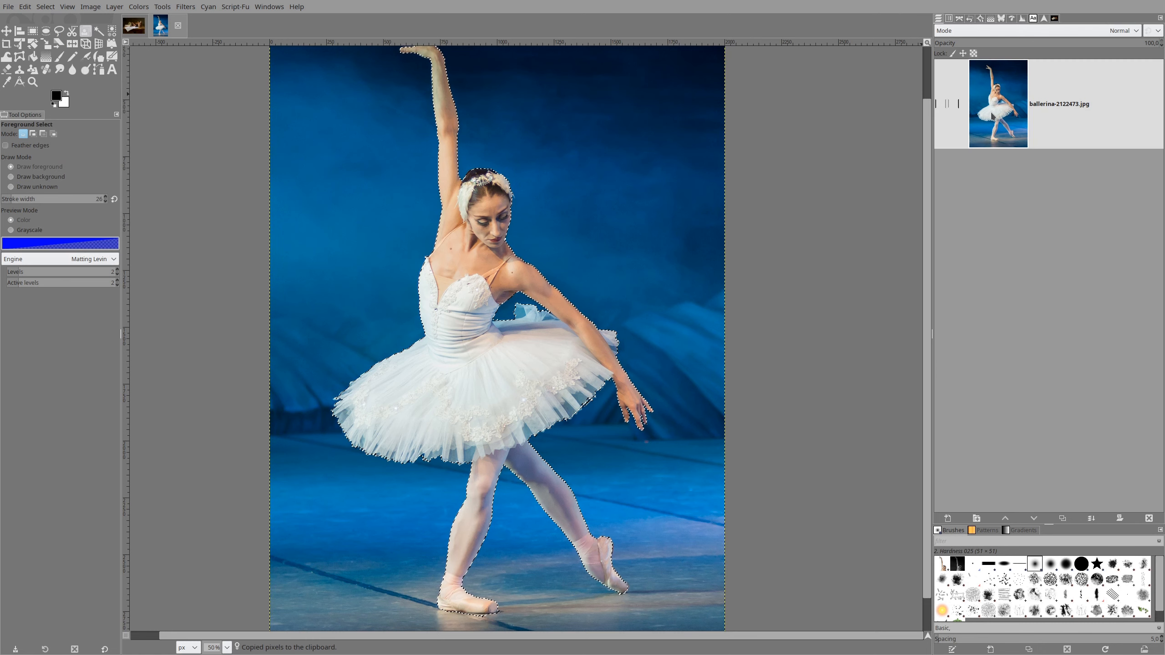
{"action": "key", "text": "ctrl+v"}
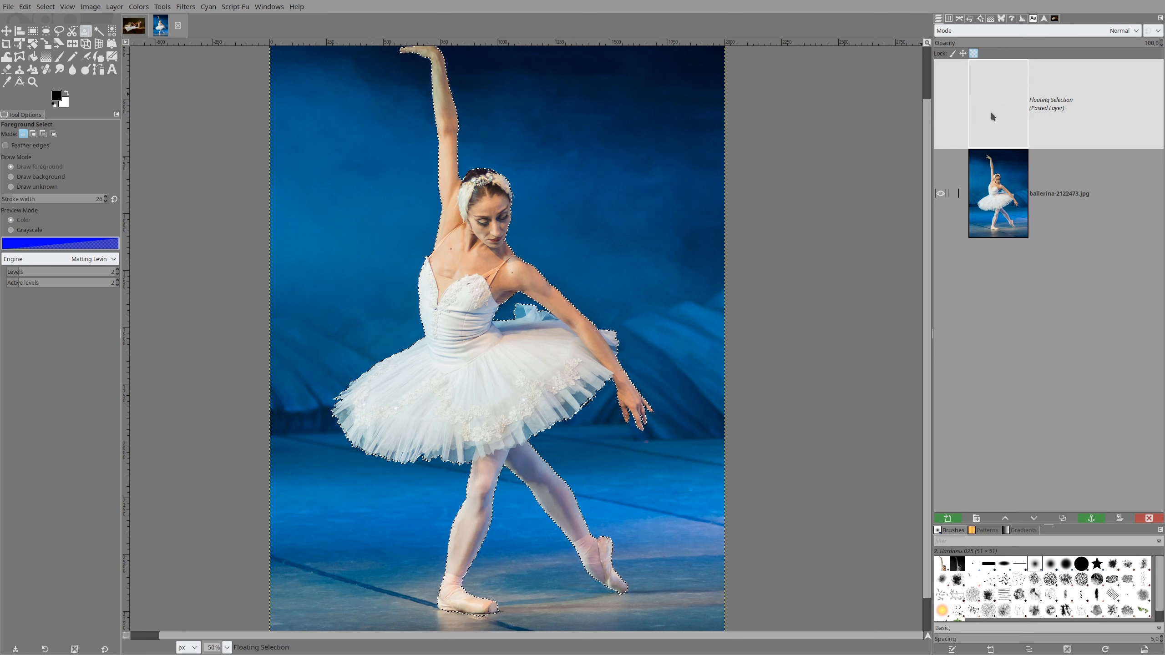
{"action": "right_click", "coordinate": [990, 111]}
{"action": "left_click", "coordinate": [1023, 193]}
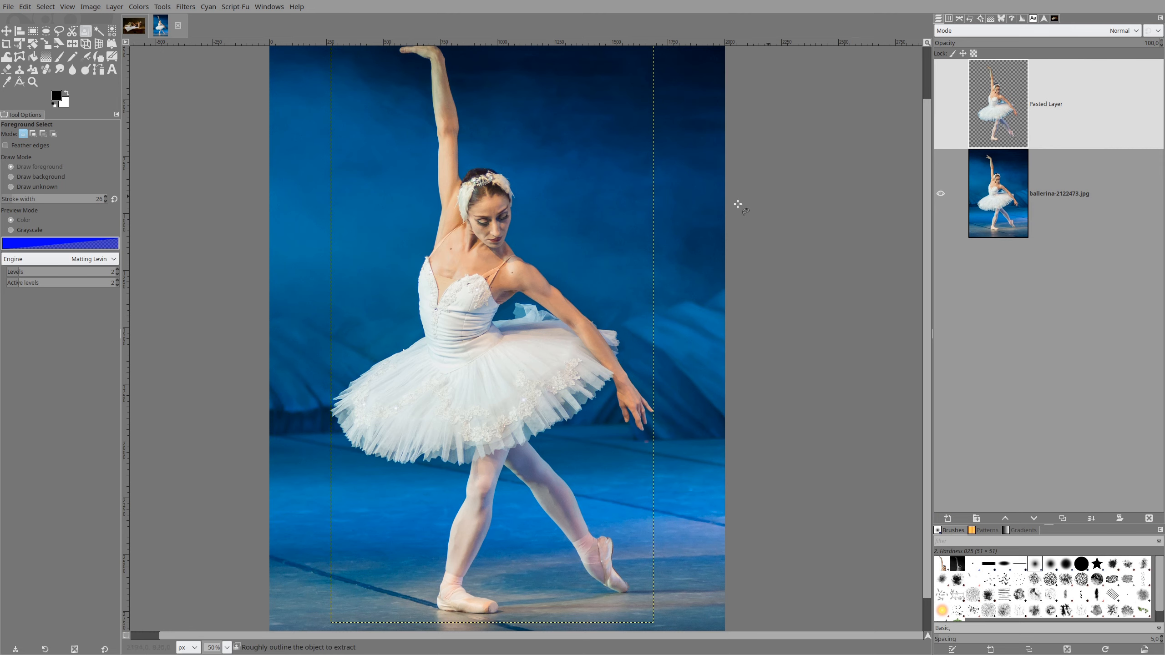
{"action": "left_click", "coordinate": [941, 193]}
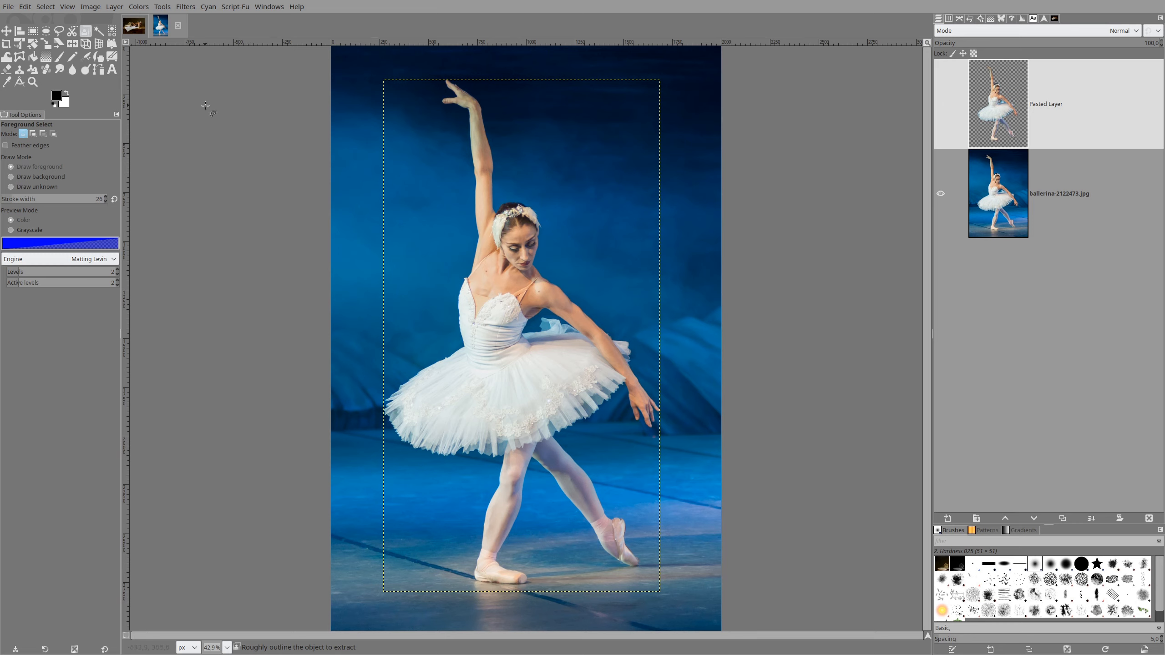
Copy the still-life image into the ballerina document as a new layer between the cut-out and the original photo
{"action": "left_click", "coordinate": [133, 28]}
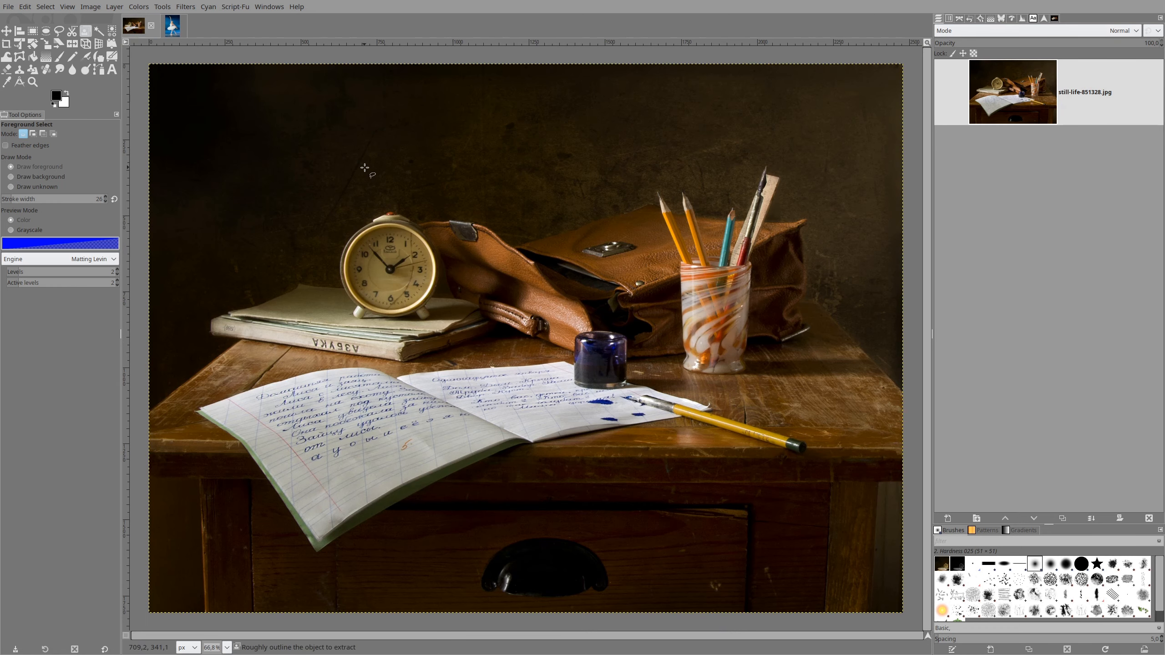
{"action": "key", "text": "ctrl+c"}
{"action": "left_click", "coordinate": [170, 25]}
{"action": "key", "text": "ctrl+v"}
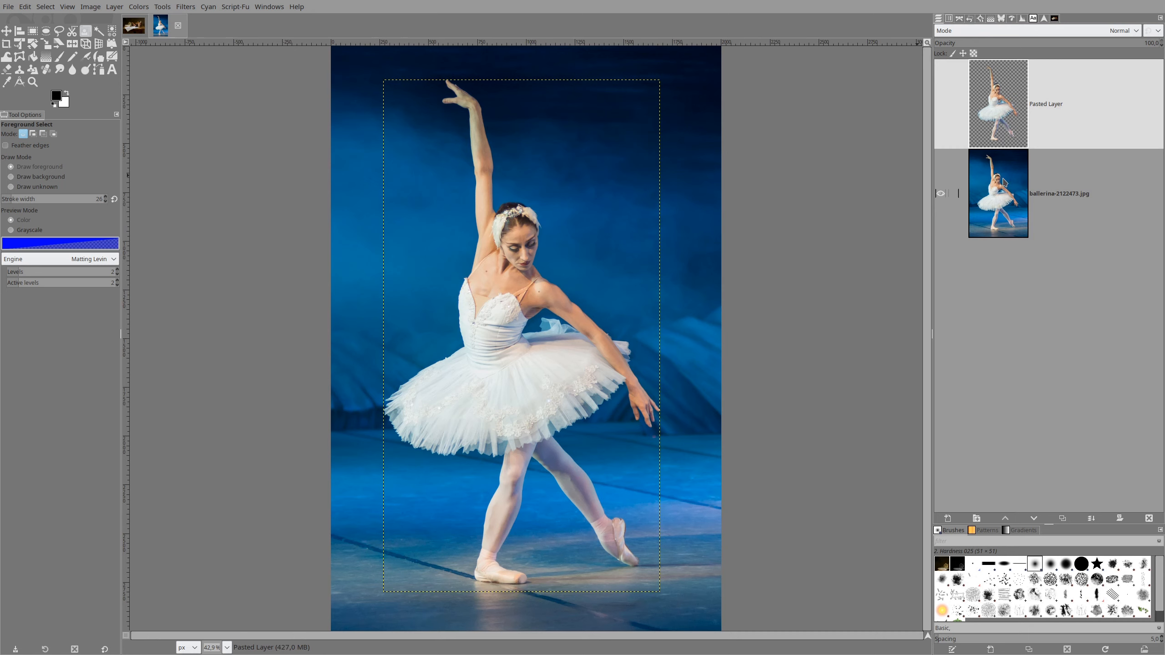
{"action": "left_click", "coordinate": [994, 195]}
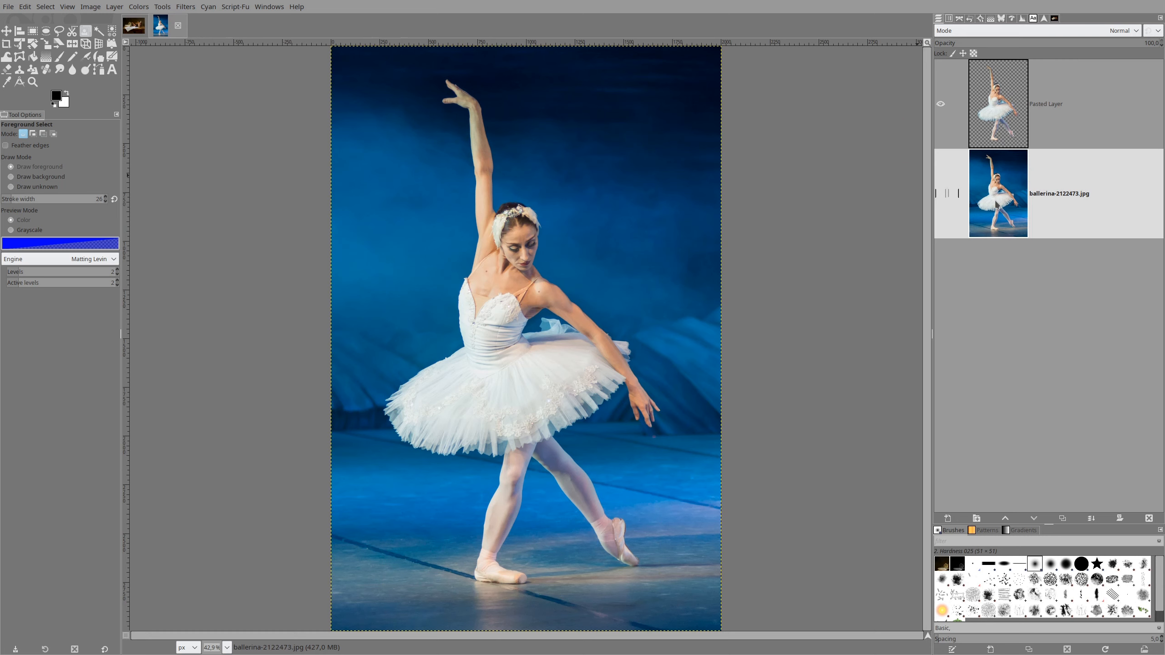
{"action": "key", "text": "ctrl+v"}
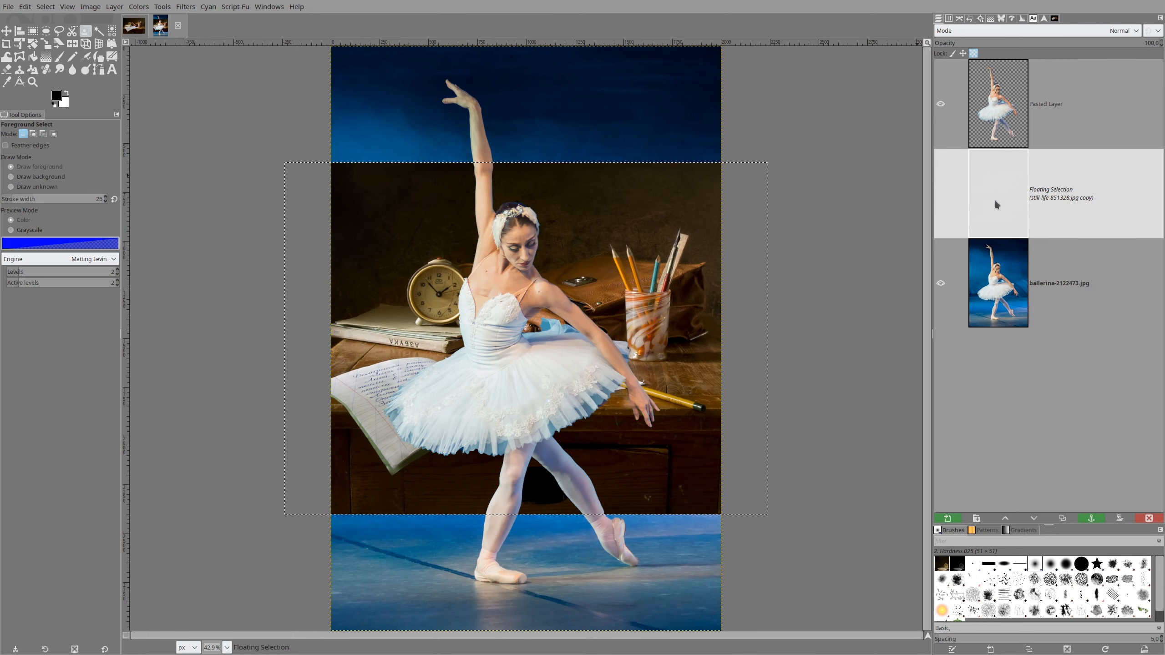
{"action": "right_click", "coordinate": [994, 199]}
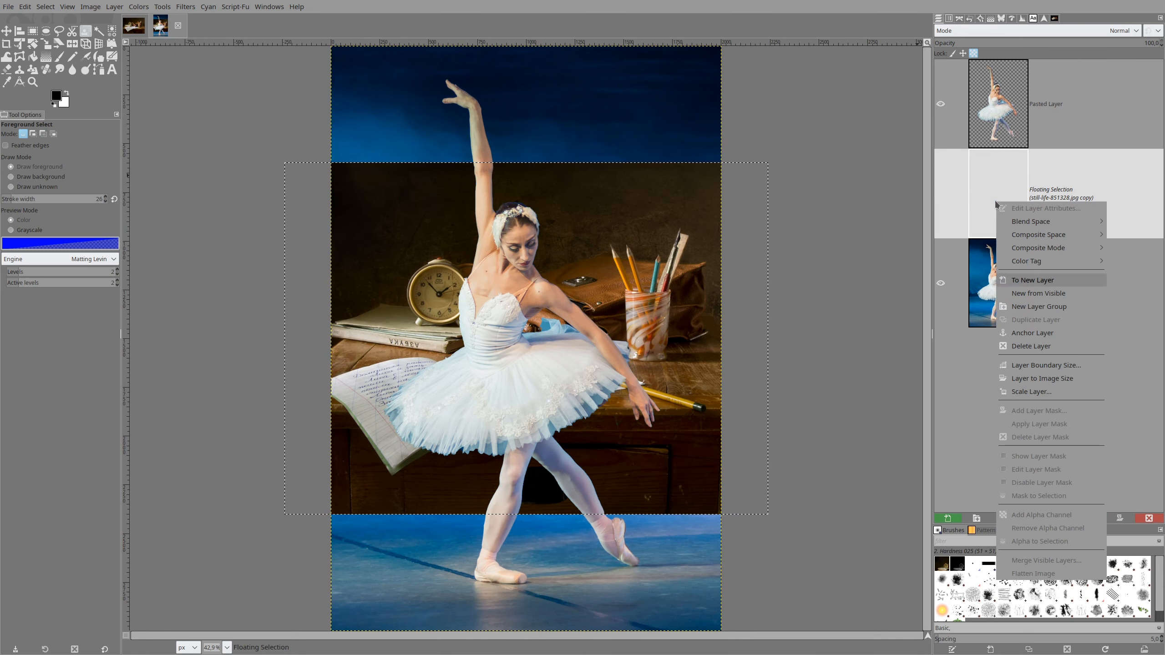
{"action": "key", "text": "Return"}
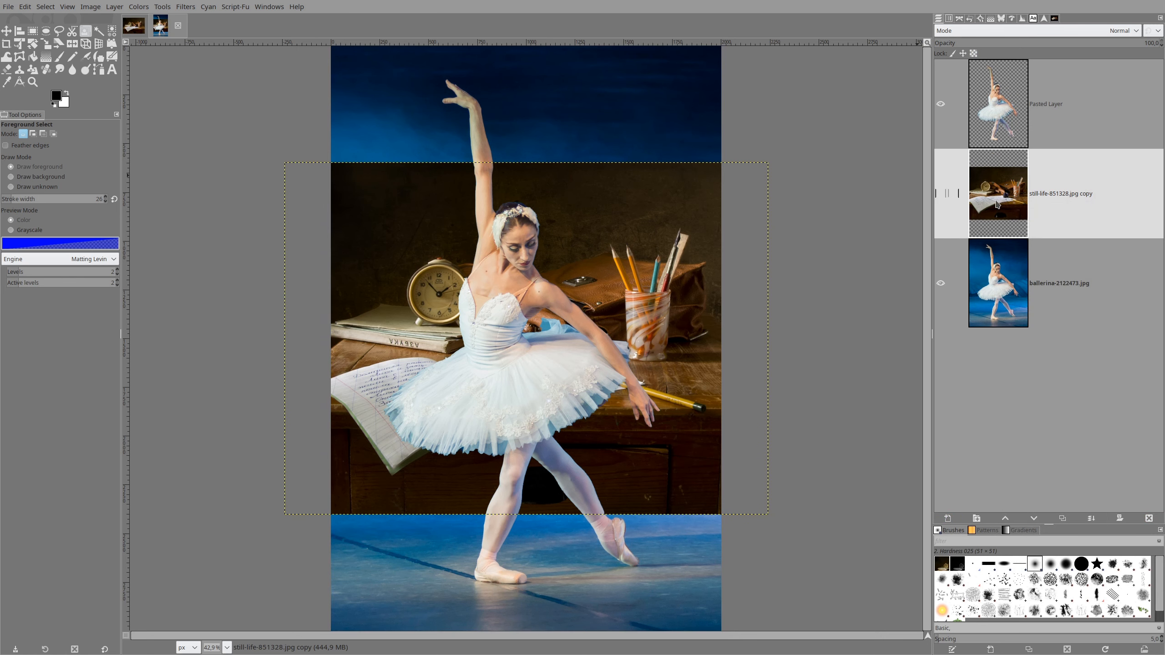
Open G'MIC-Qt for the cut-out ballerina layer and find the Transfer Colors filters in the Colors category
{"action": "left_click", "coordinate": [999, 114]}
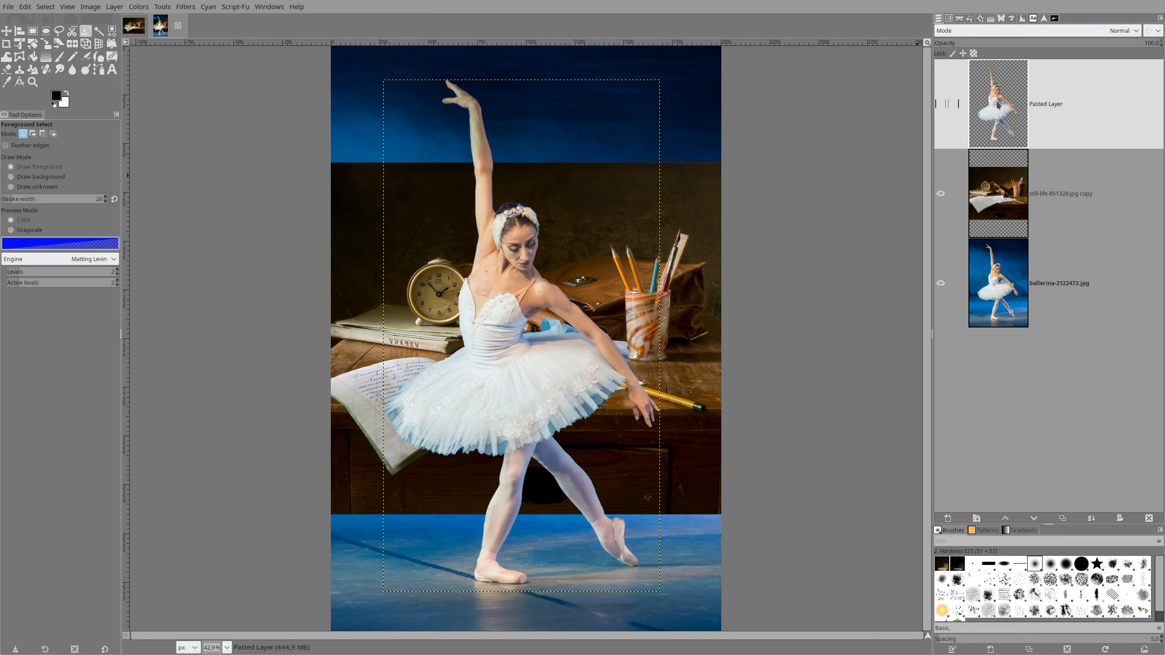
{"action": "left_click", "coordinate": [189, 8]}
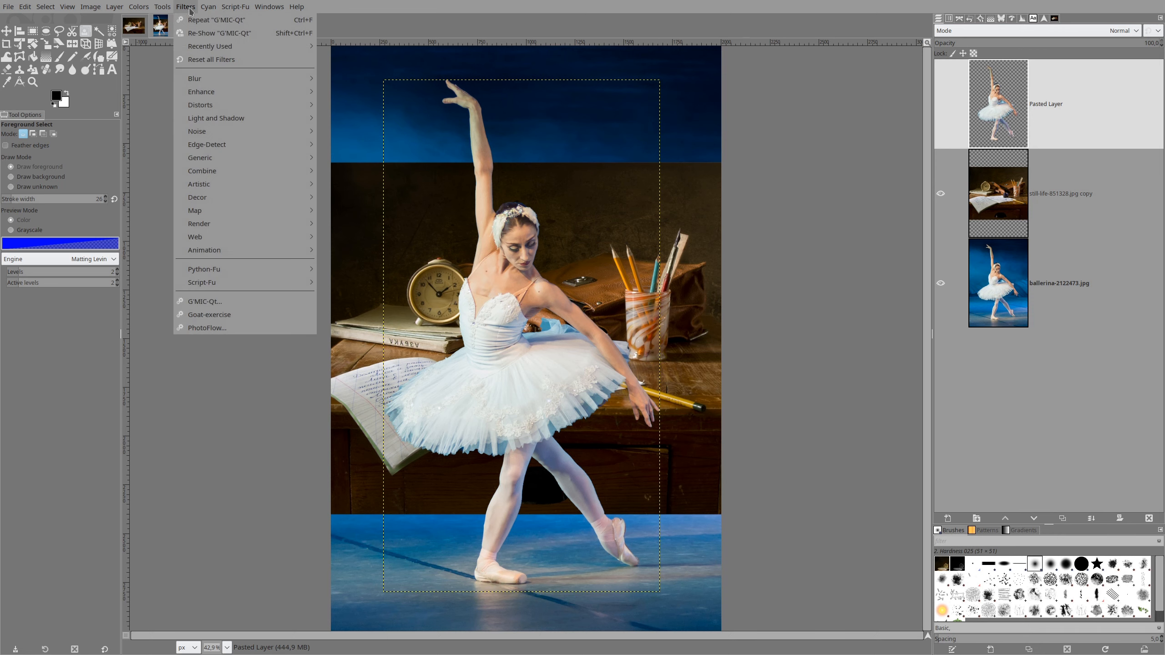
{"action": "left_click", "coordinate": [205, 301]}
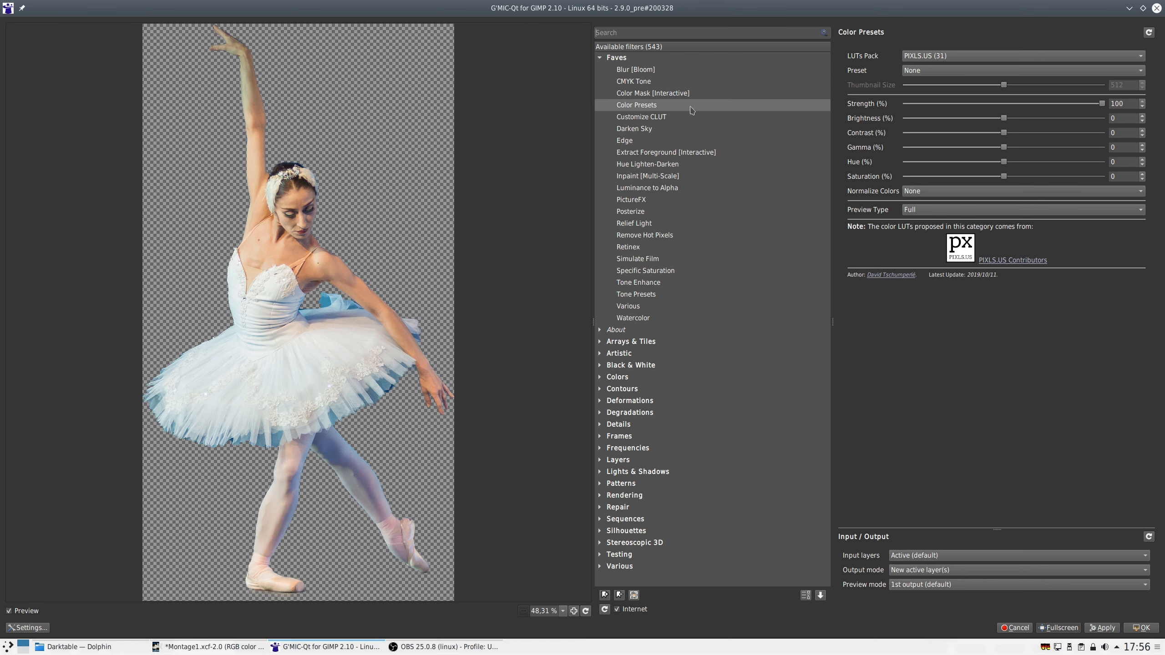
{"action": "left_click", "coordinate": [600, 58]}
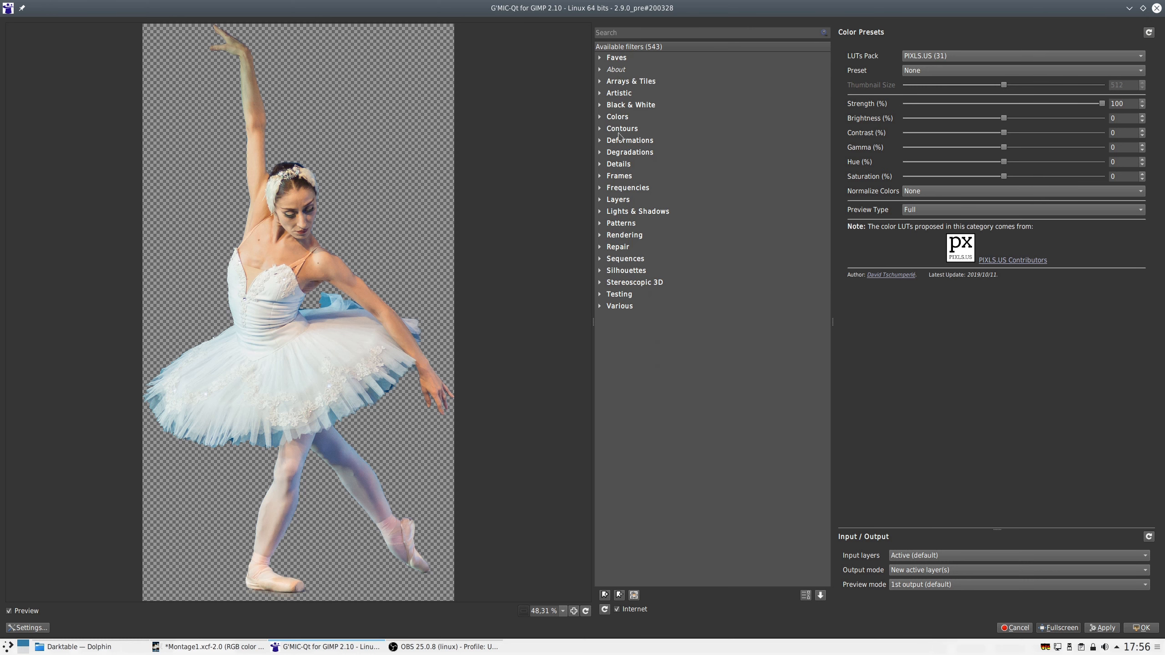
{"action": "left_click", "coordinate": [600, 118]}
{"action": "scroll", "coordinate": [689, 119], "scroll_direction": "down", "scroll_amount": 4}
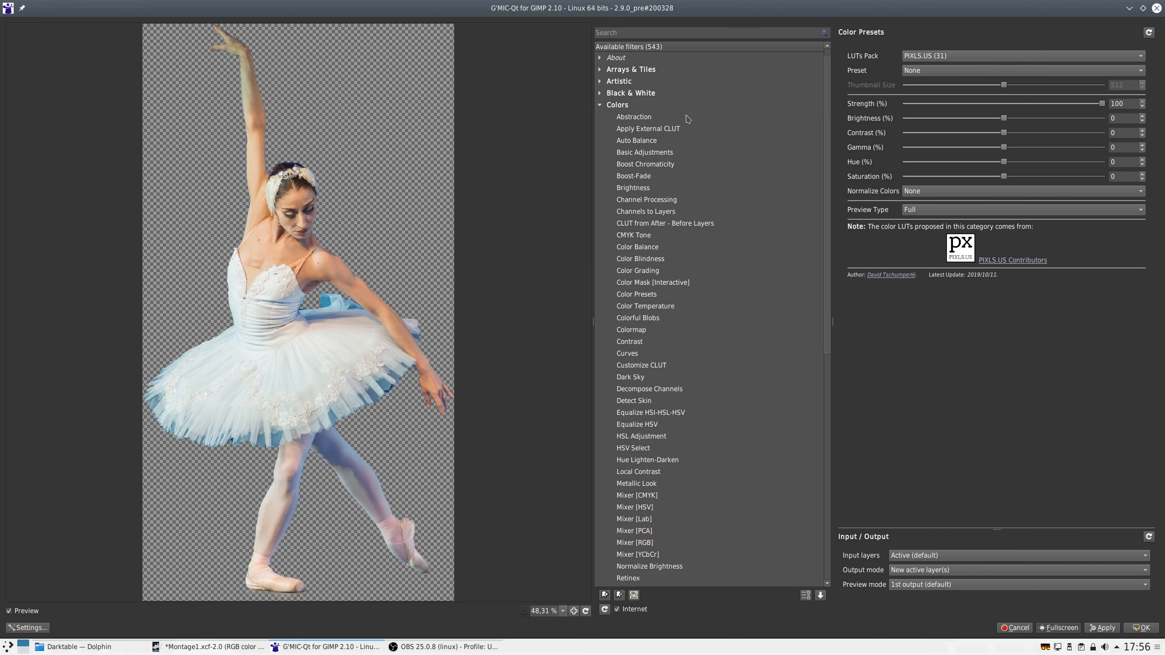
{"action": "scroll", "coordinate": [691, 119], "scroll_direction": "down", "scroll_amount": 7}
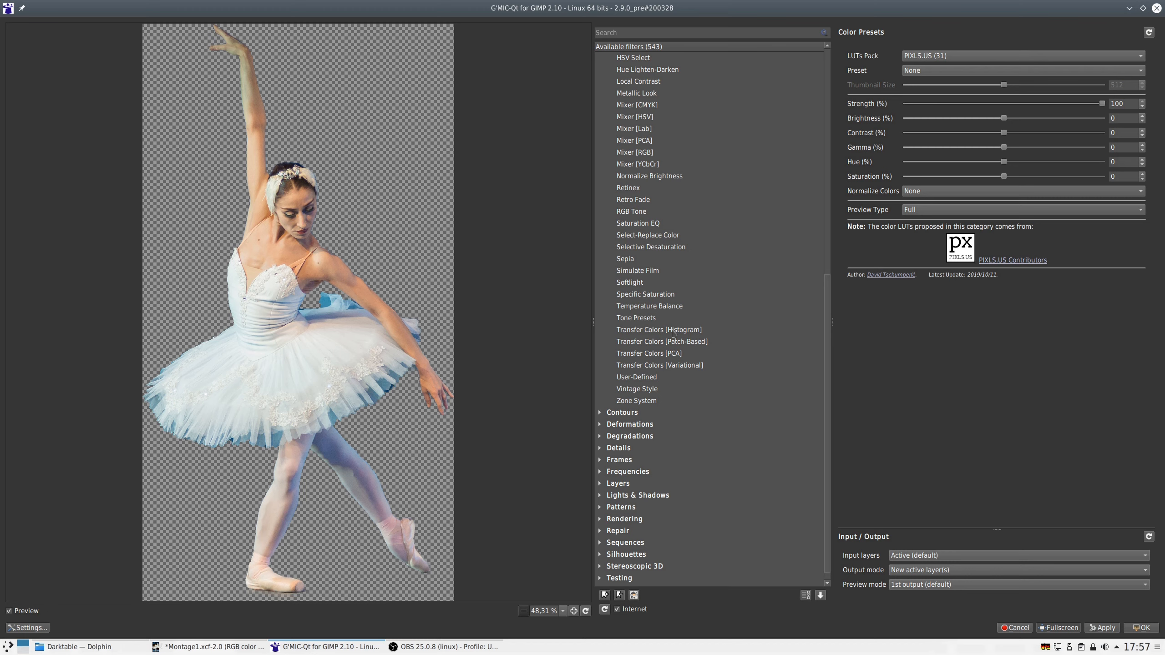
Preview Transfer Colors [Histogram] with Bottom Layer as the reference colors and Active and below as input layers
{"action": "left_click", "coordinate": [729, 329]}
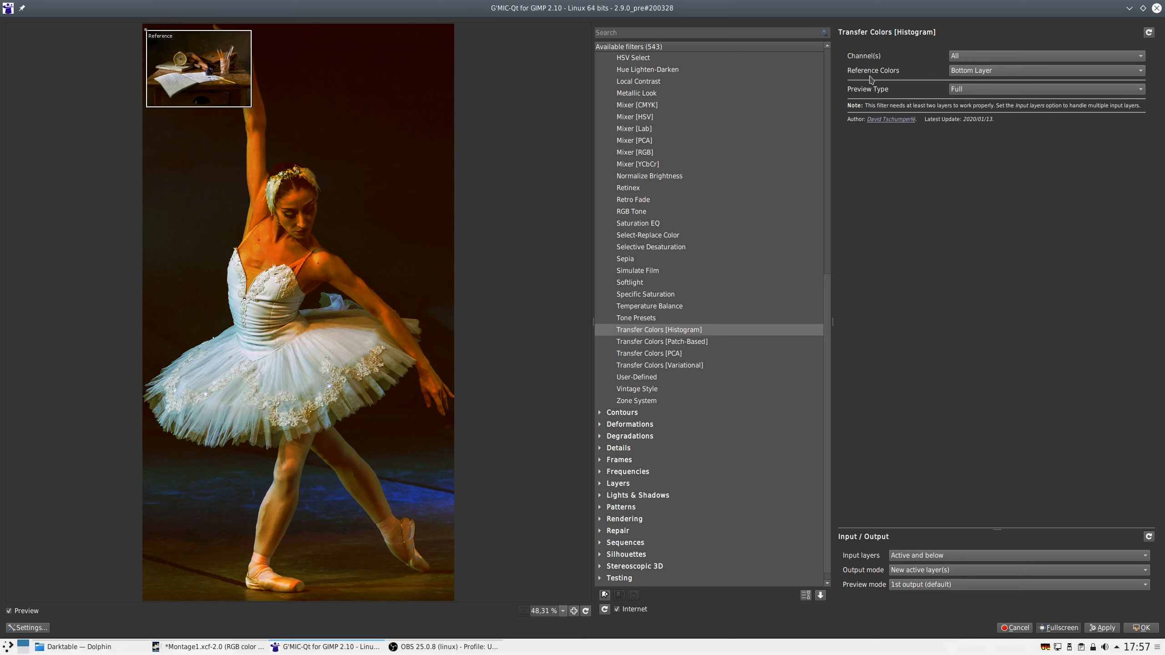
{"action": "left_click", "coordinate": [966, 71]}
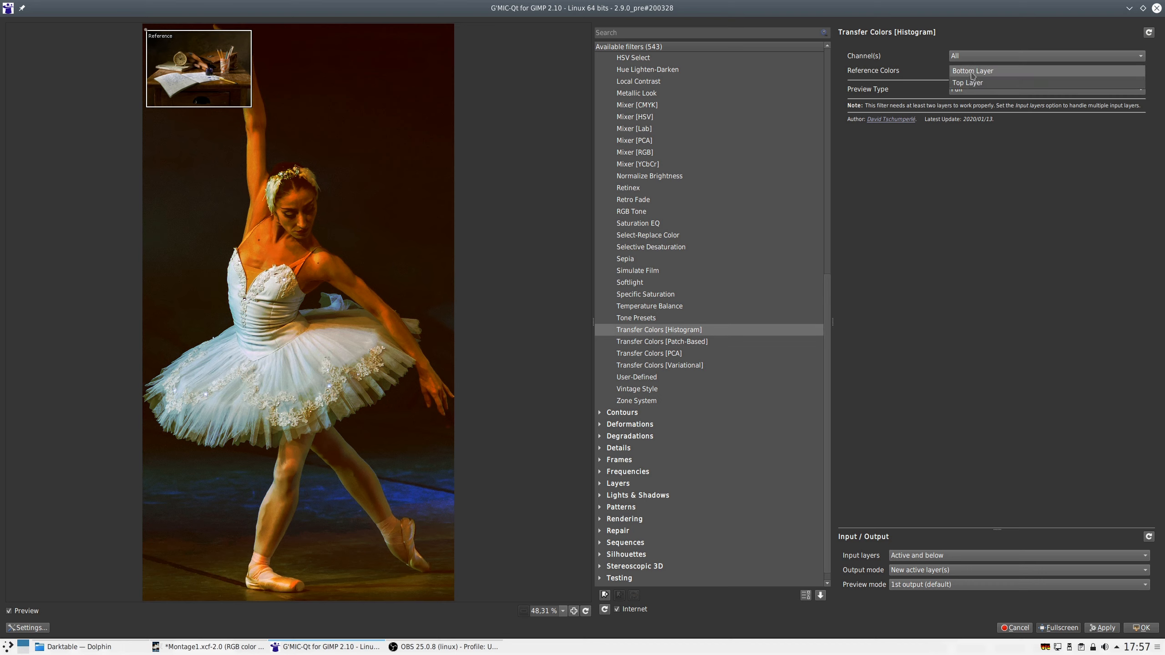
{"action": "left_click", "coordinate": [973, 72]}
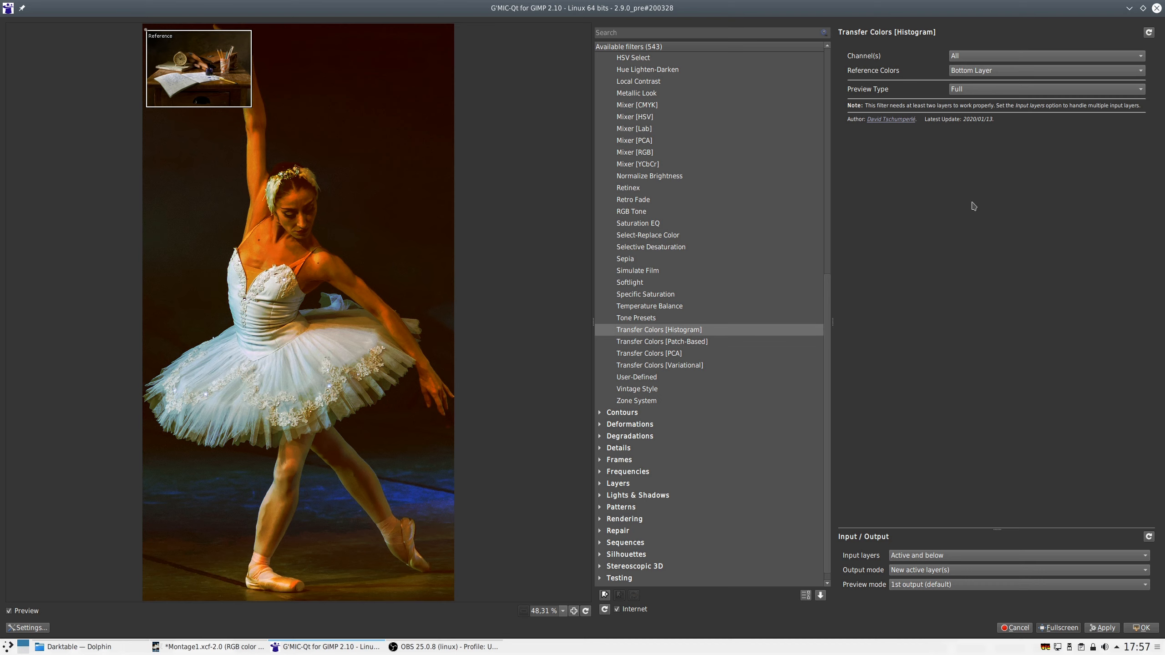
{"action": "left_click", "coordinate": [926, 557]}
{"action": "left_click", "coordinate": [926, 557]}
Choose Transfer Colors [Patch-Based] and set Resolution to 7, Smooth to 2.29, Iters to 15 and Random to 1
{"action": "left_click", "coordinate": [684, 342]}
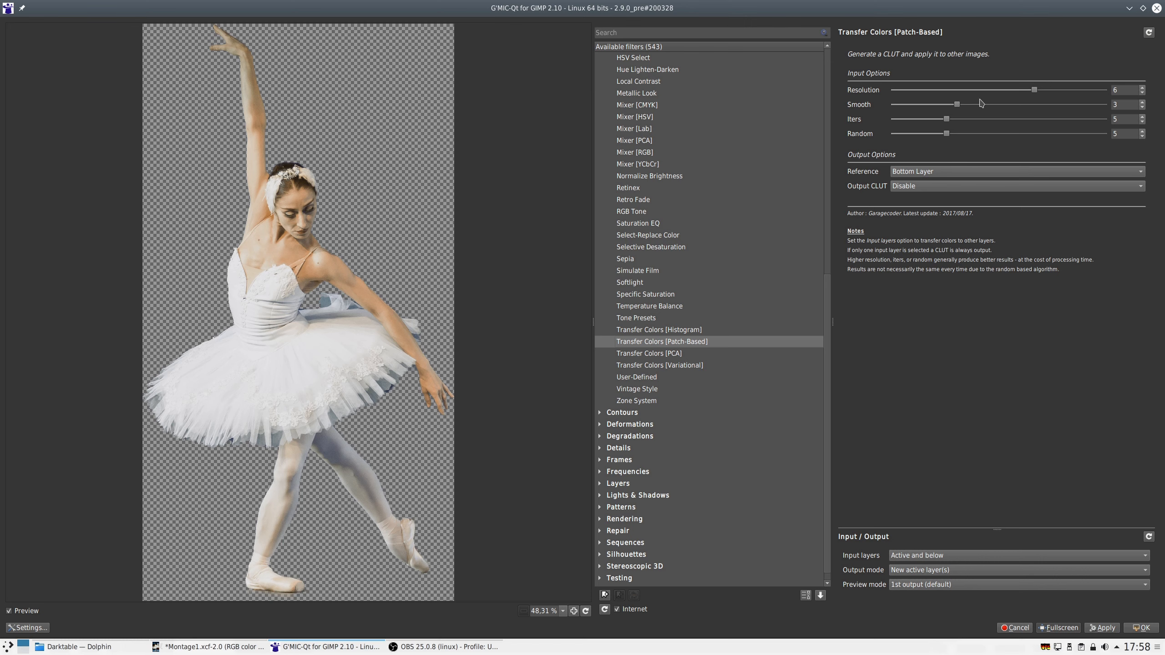
{"action": "left_click_drag", "start_coordinate": [956, 105], "coordinate": [987, 106]}
{"action": "left_click_drag", "start_coordinate": [1034, 90], "coordinate": [1011, 102]}
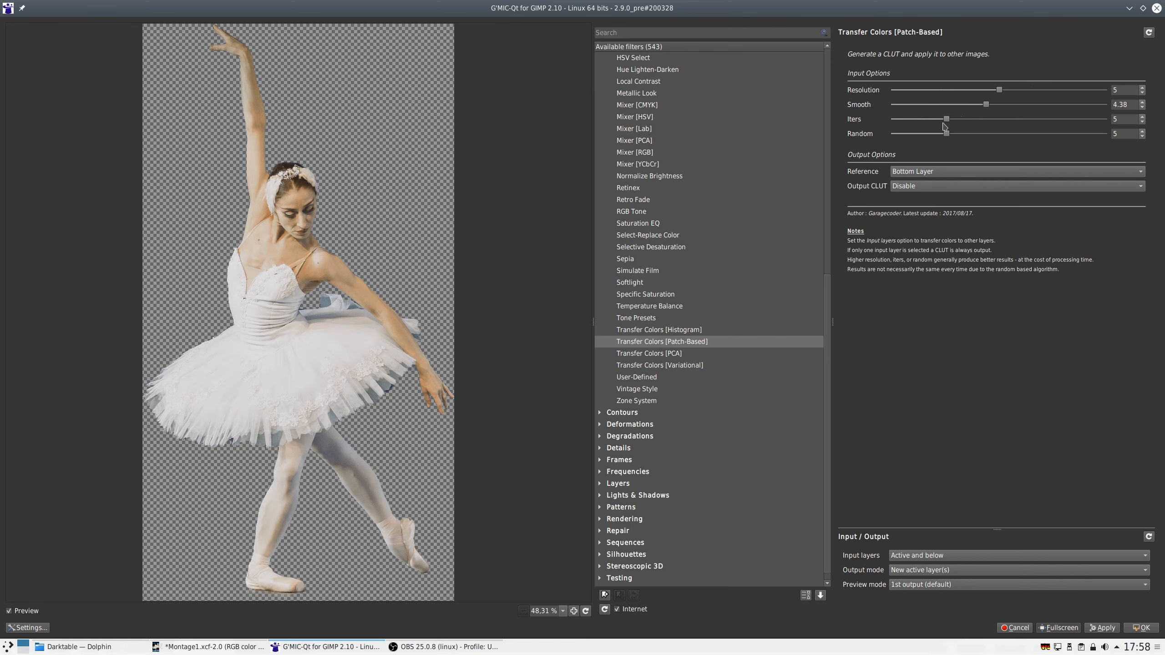
{"action": "left_click_drag", "start_coordinate": [947, 120], "coordinate": [1052, 120]}
{"action": "left_click_drag", "start_coordinate": [947, 135], "coordinate": [1080, 135]}
{"action": "left_click_drag", "start_coordinate": [1084, 134], "coordinate": [903, 156]}
{"action": "left_click_drag", "start_coordinate": [986, 105], "coordinate": [1072, 92]}
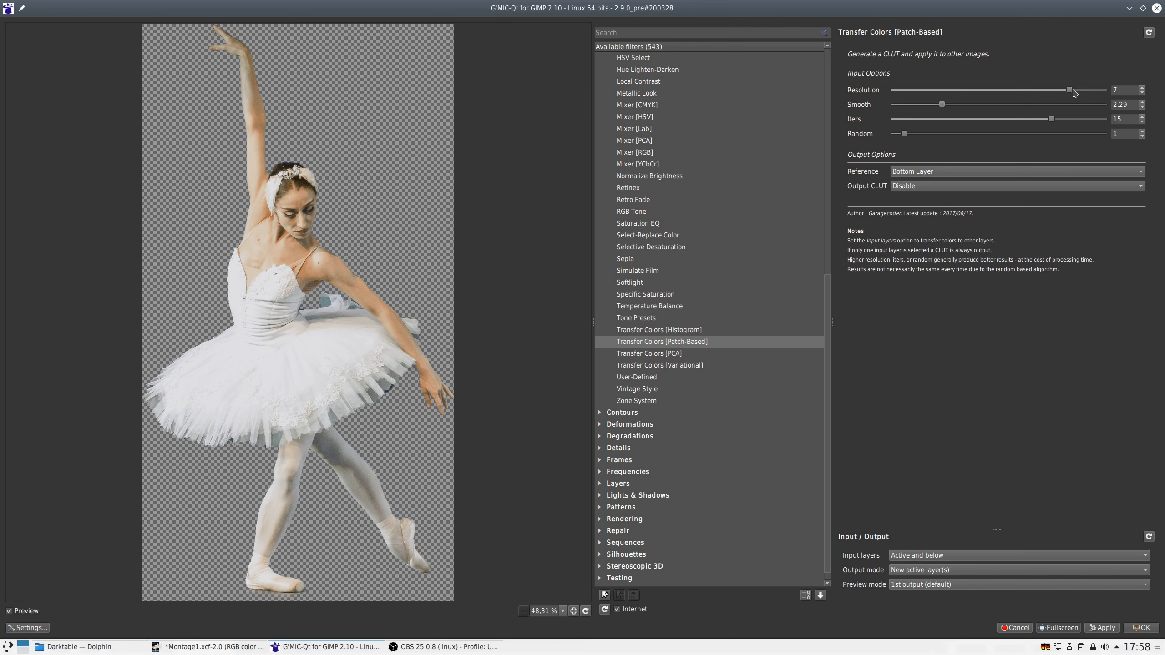
Preview the PCA and Variational color transfers, and apply Transfer Colors [PCA] on all channels with Bottom Layer as reference, output to new layers
{"action": "mouse_move", "coordinate": [1071, 94]}
{"action": "left_mouse_down"}
{"action": "mouse_move", "coordinate": [931, 100]}
{"action": "mouse_move", "coordinate": [1072, 94]}
{"action": "left_mouse_up"}
{"action": "left_click", "coordinate": [645, 355]}
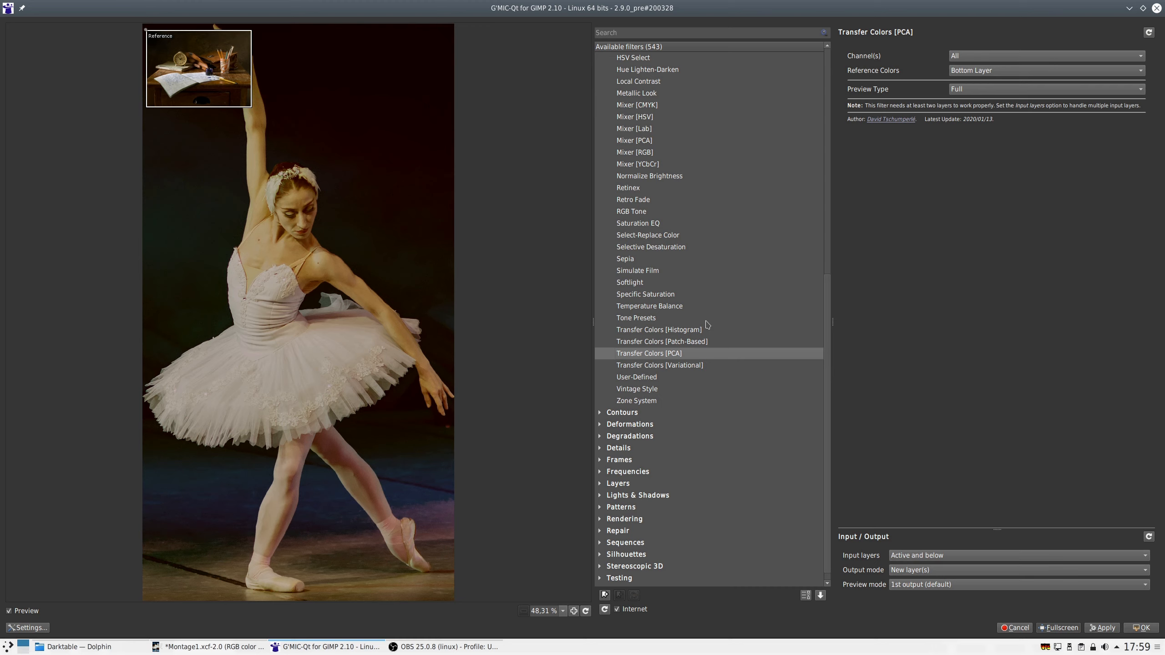
{"action": "left_click", "coordinate": [674, 367]}
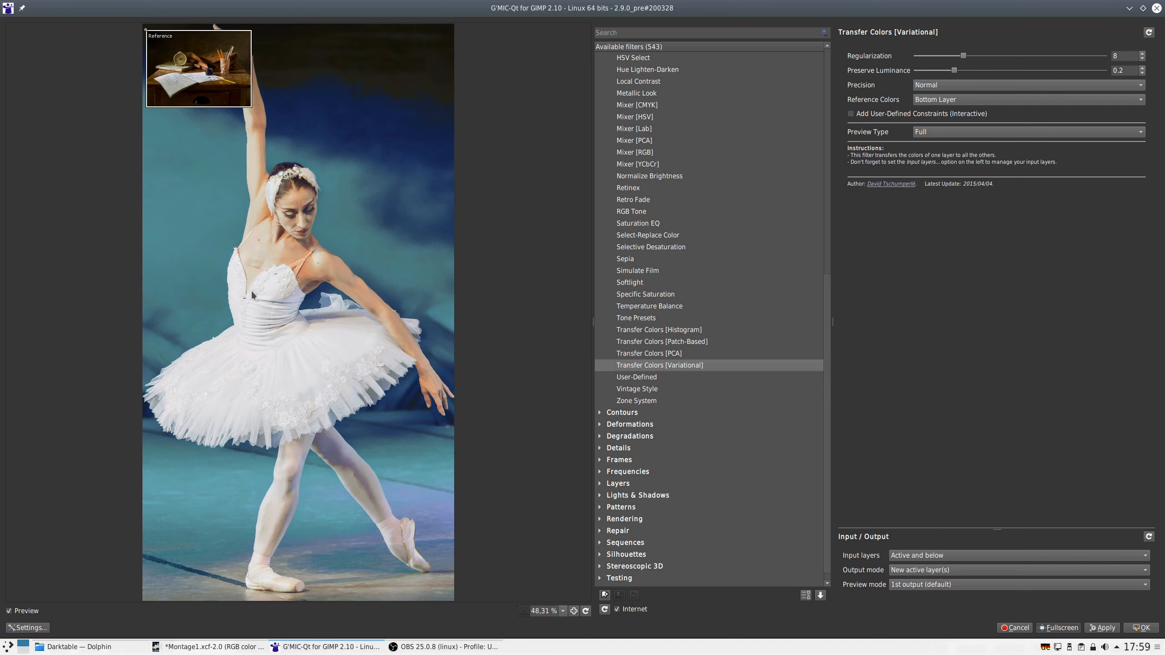
{"action": "left_click", "coordinate": [662, 354]}
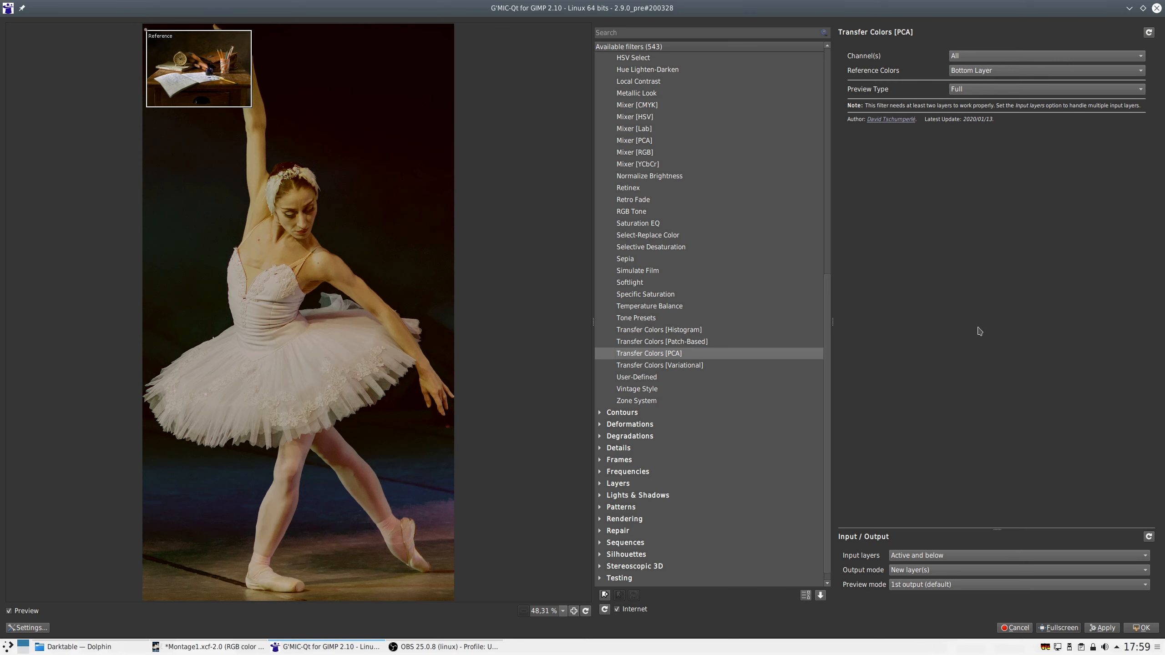
{"action": "left_click", "coordinate": [1145, 628]}
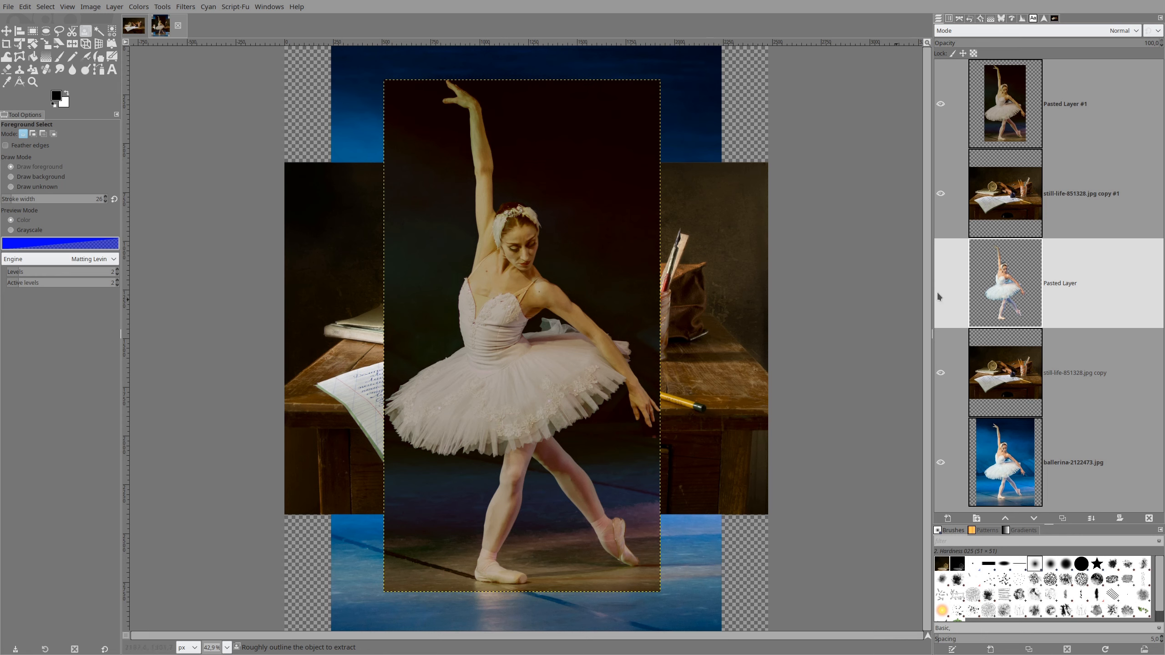
Load the original ballerina cut-out's alpha as a selection and copy that area of the recolored Pasted Layer #1 to a new layer
{"action": "right_click", "coordinate": [1002, 285]}
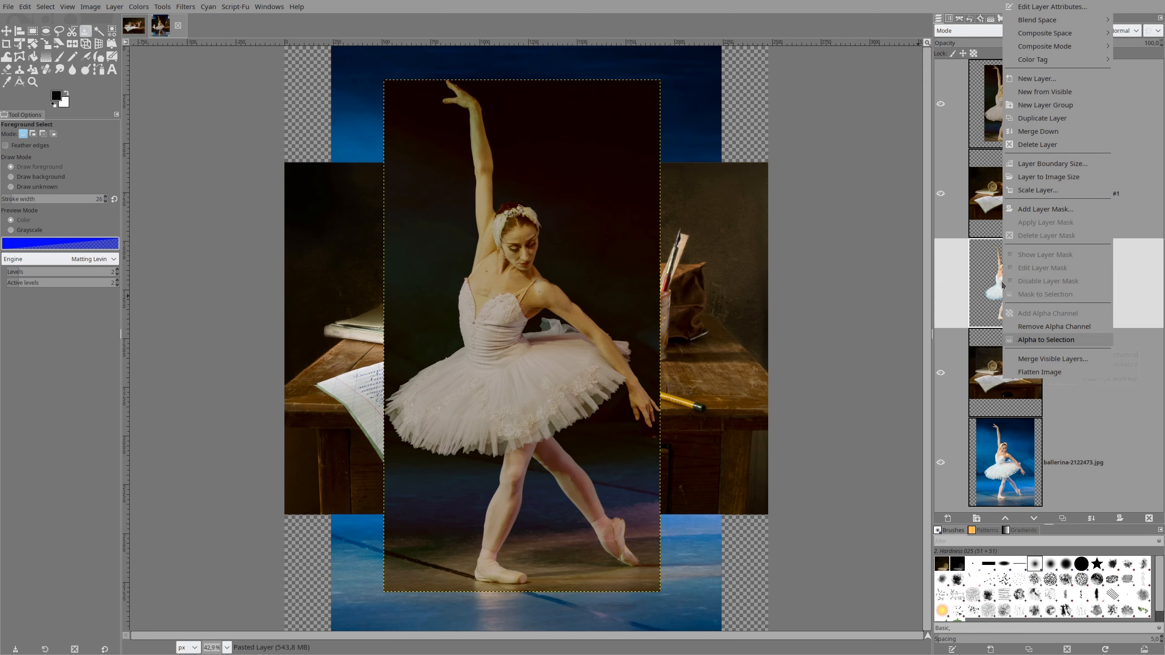
{"action": "key", "text": "Return"}
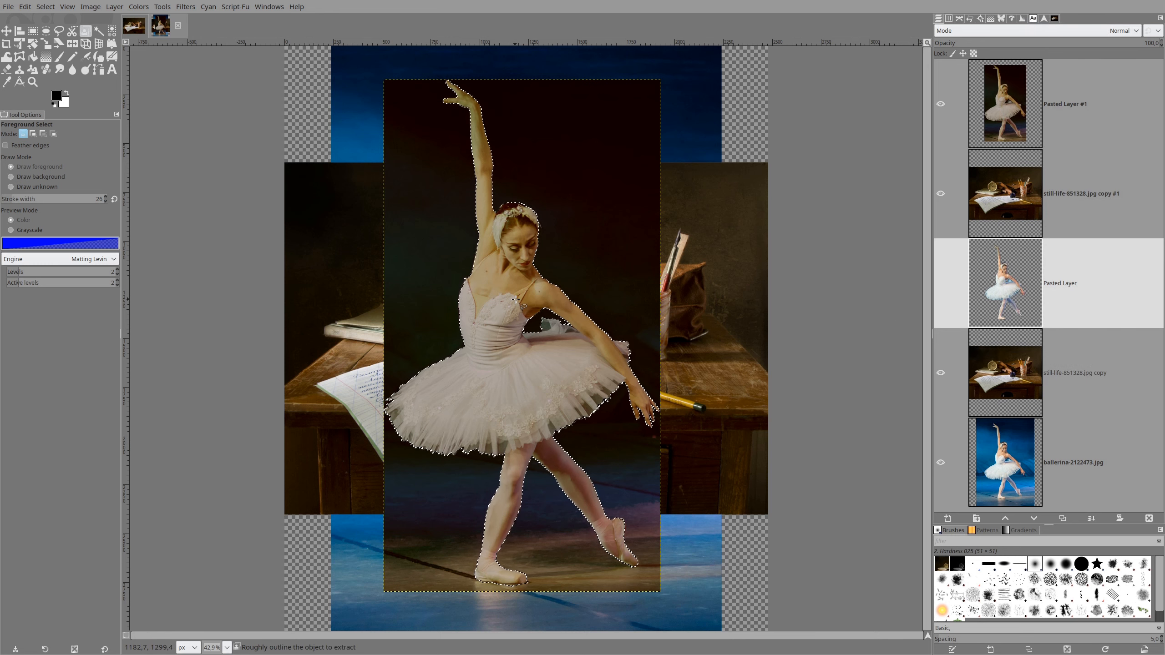
{"action": "left_click", "coordinate": [1005, 111]}
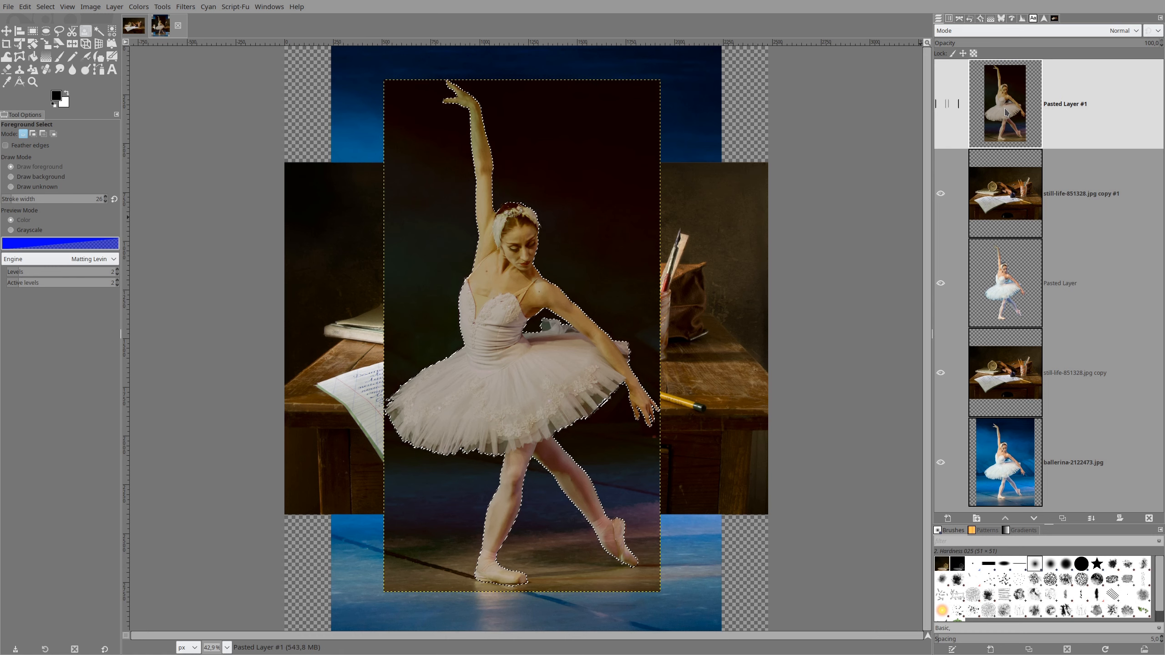
{"action": "key", "text": "ctrl+c"}
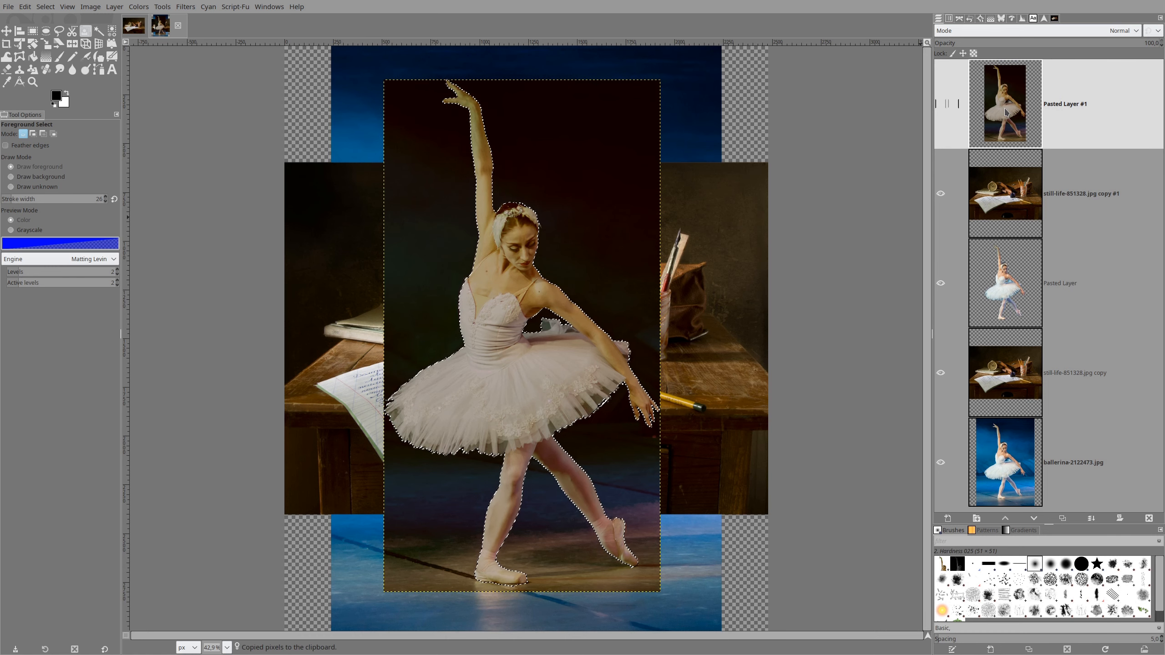
{"action": "key", "text": "ctrl+v"}
{"action": "right_click", "coordinate": [1005, 113]}
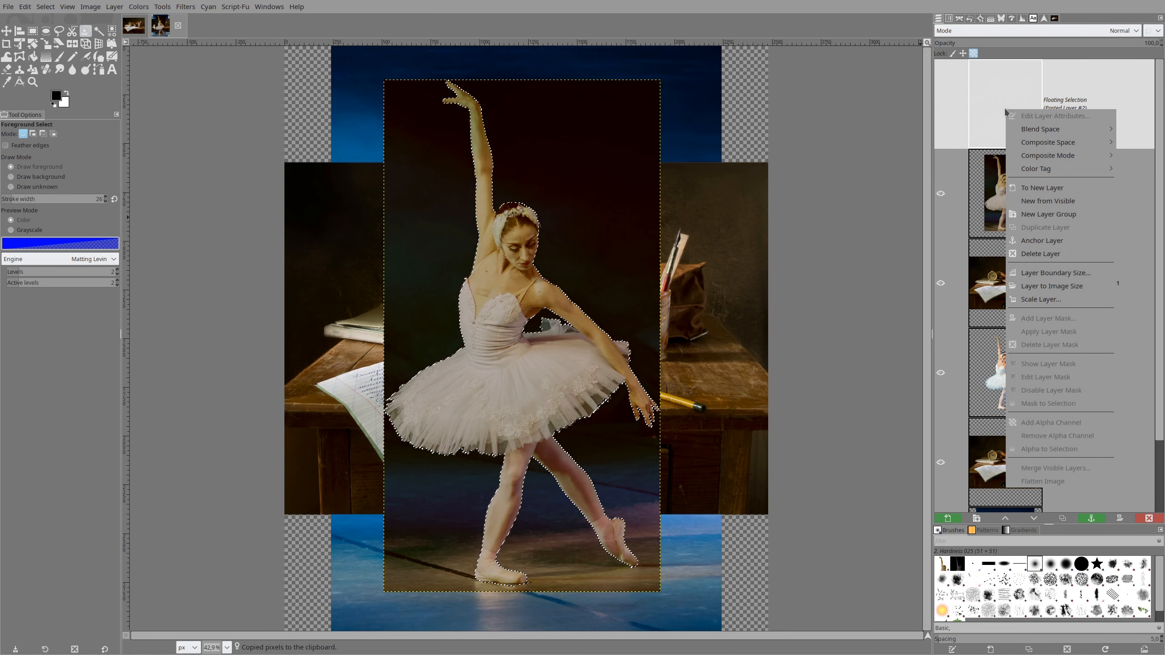
{"action": "left_click", "coordinate": [1042, 187]}
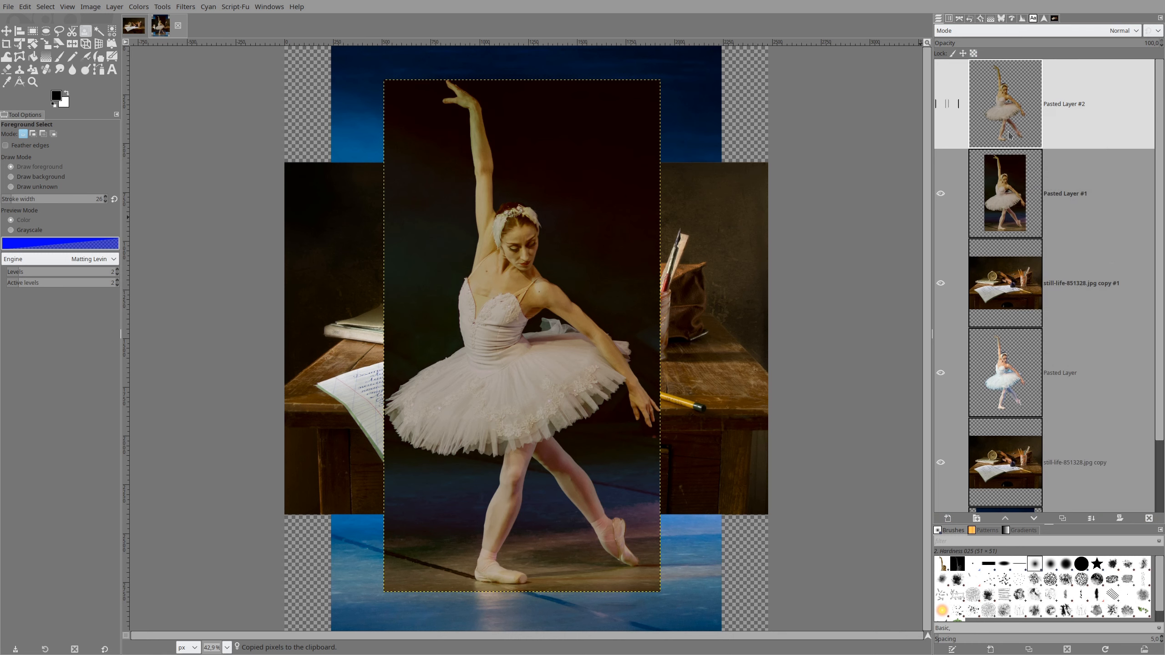
Hide the recolored photo, still-life and original ballerina photo layers to isolate the new recolored cut-out
{"action": "left_click", "coordinate": [941, 193]}
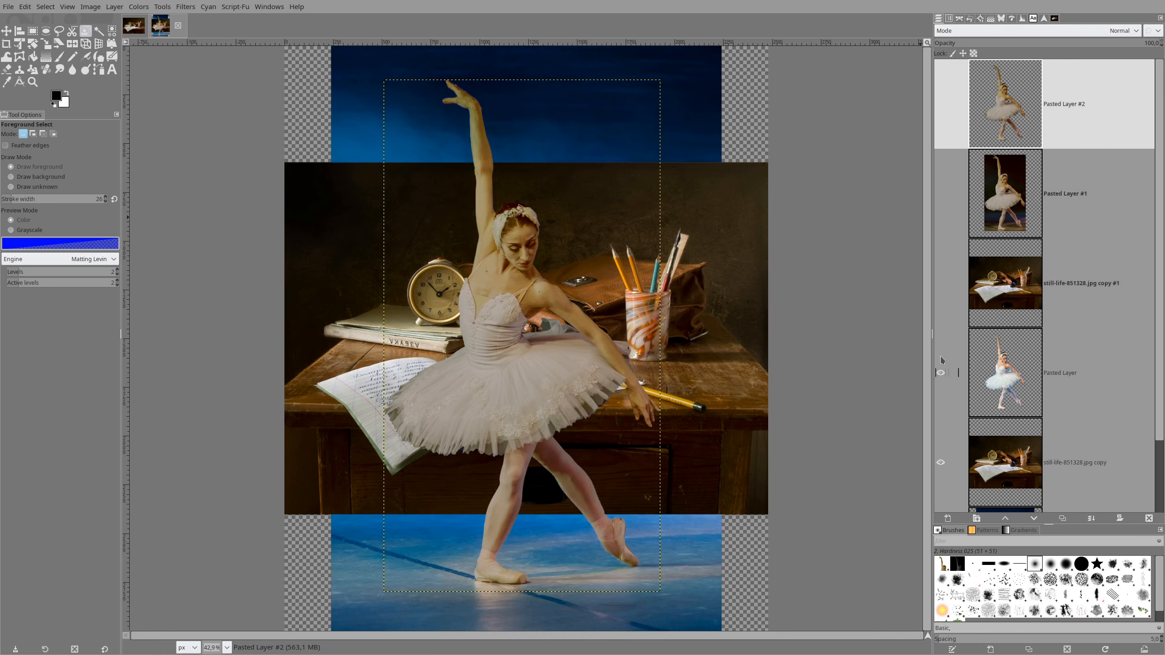
{"action": "left_click", "coordinate": [938, 462]}
{"action": "scroll", "coordinate": [952, 319], "scroll_direction": "down", "scroll_amount": 3}
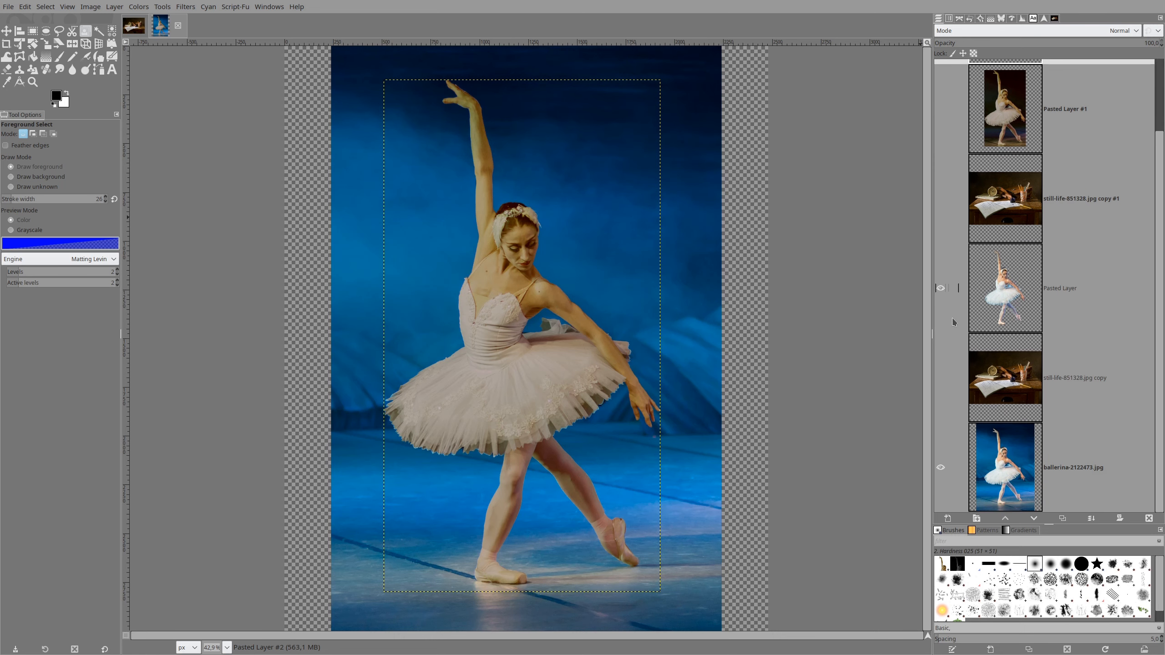
{"action": "left_click", "coordinate": [941, 467]}
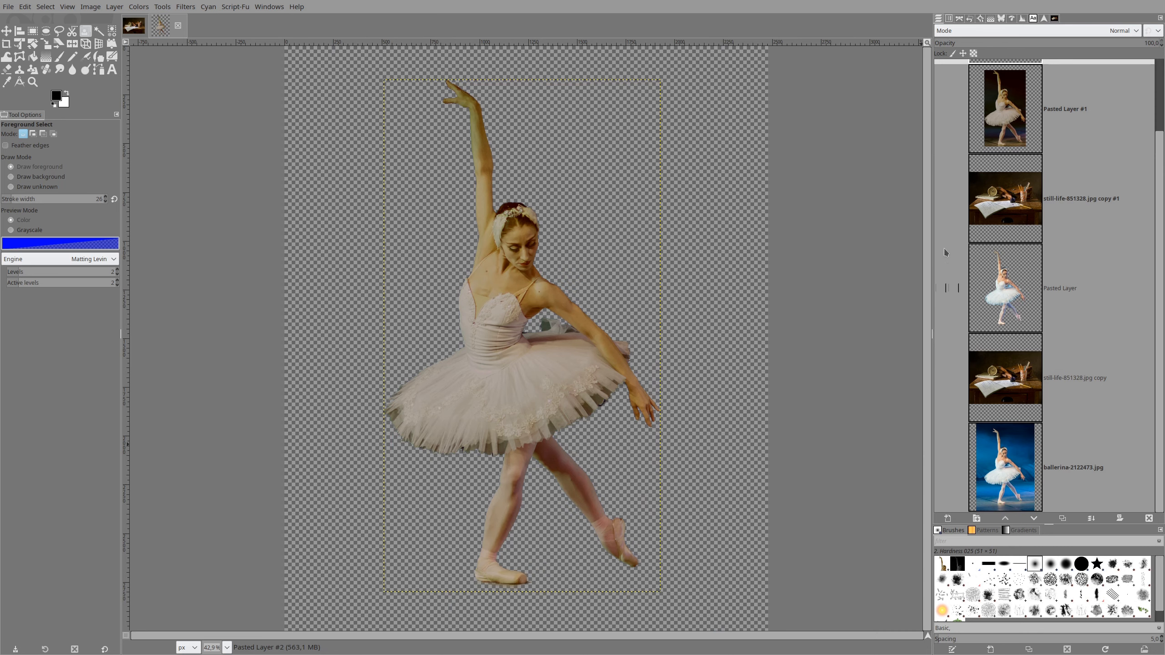
{"action": "scroll", "coordinate": [944, 248], "scroll_direction": "up", "scroll_amount": 3}
{"action": "left_click", "coordinate": [943, 101], "text": "shift"}
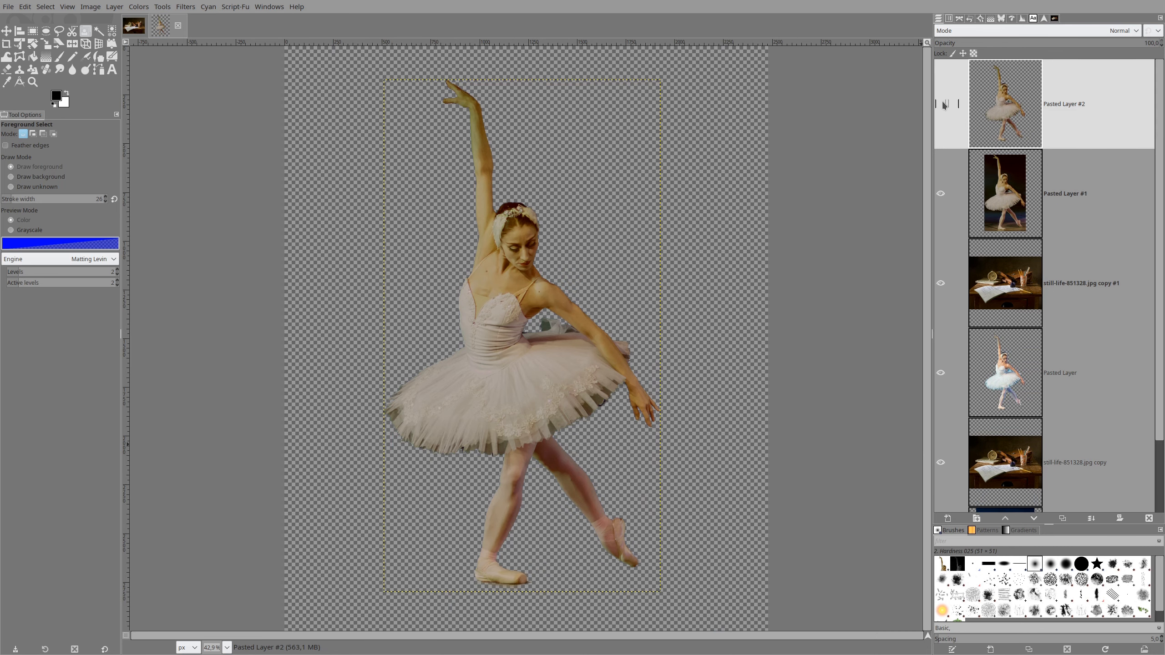
{"action": "left_click", "coordinate": [942, 101], "text": "shift"}
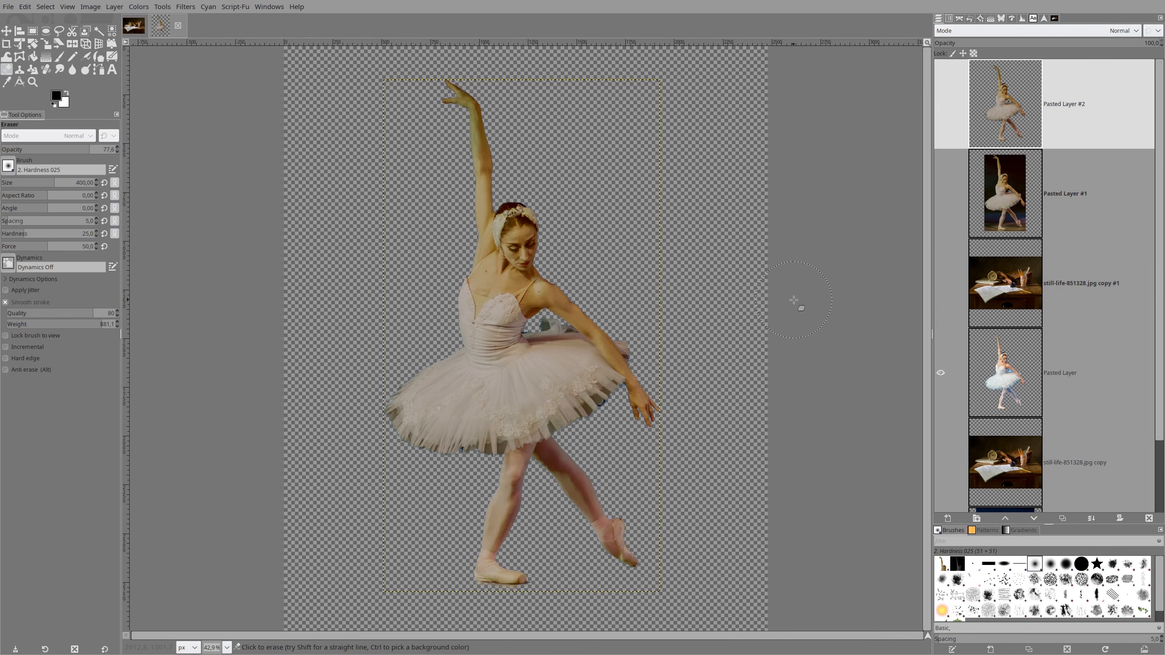
Check the recolored cut-out against the still-life background and examine the tulle skirt's edges up close for leftover fringe
{"action": "left_click", "coordinate": [941, 283]}
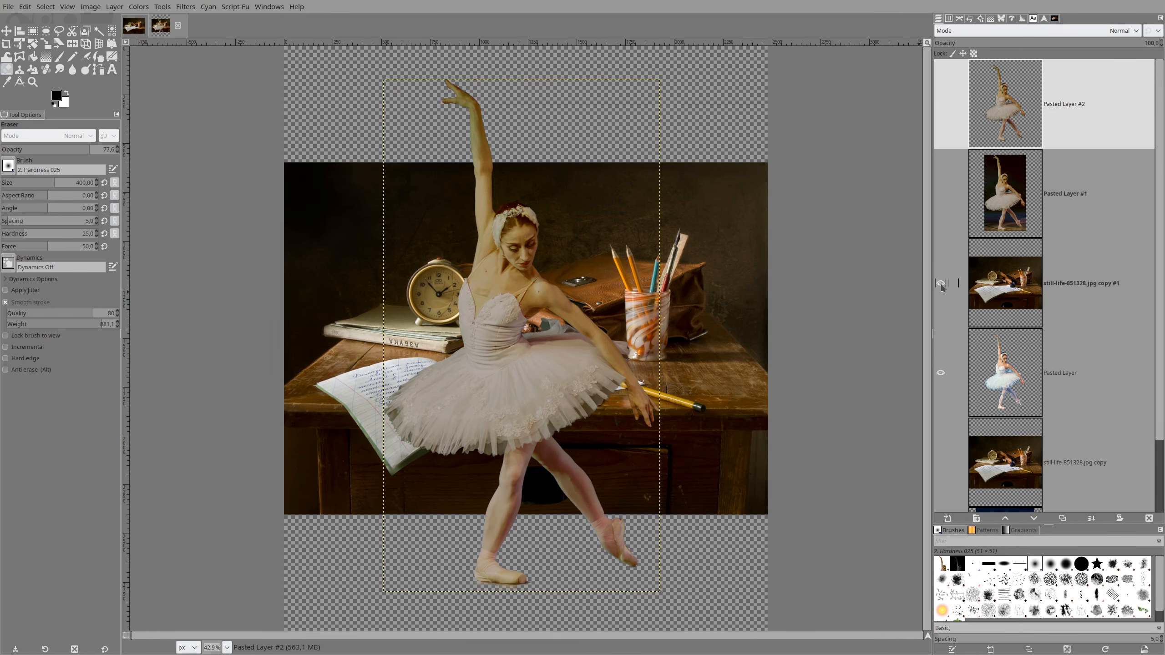
{"action": "left_click", "coordinate": [941, 283]}
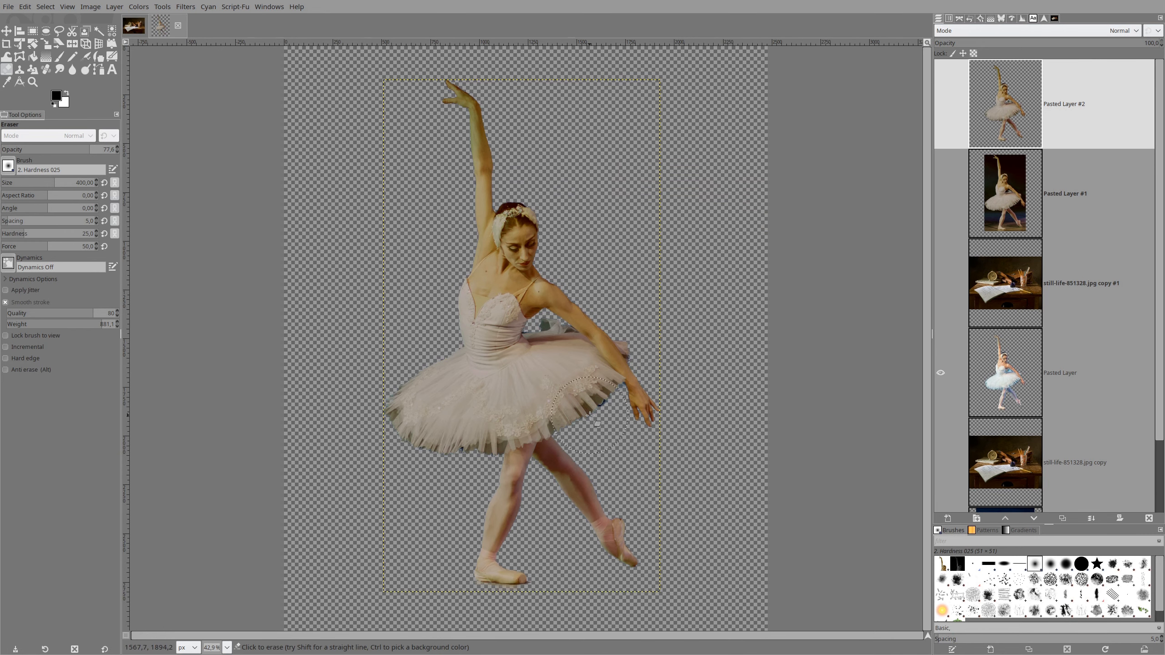
{"action": "scroll", "coordinate": [590, 416], "scroll_direction": "up", "scroll_amount": 5}
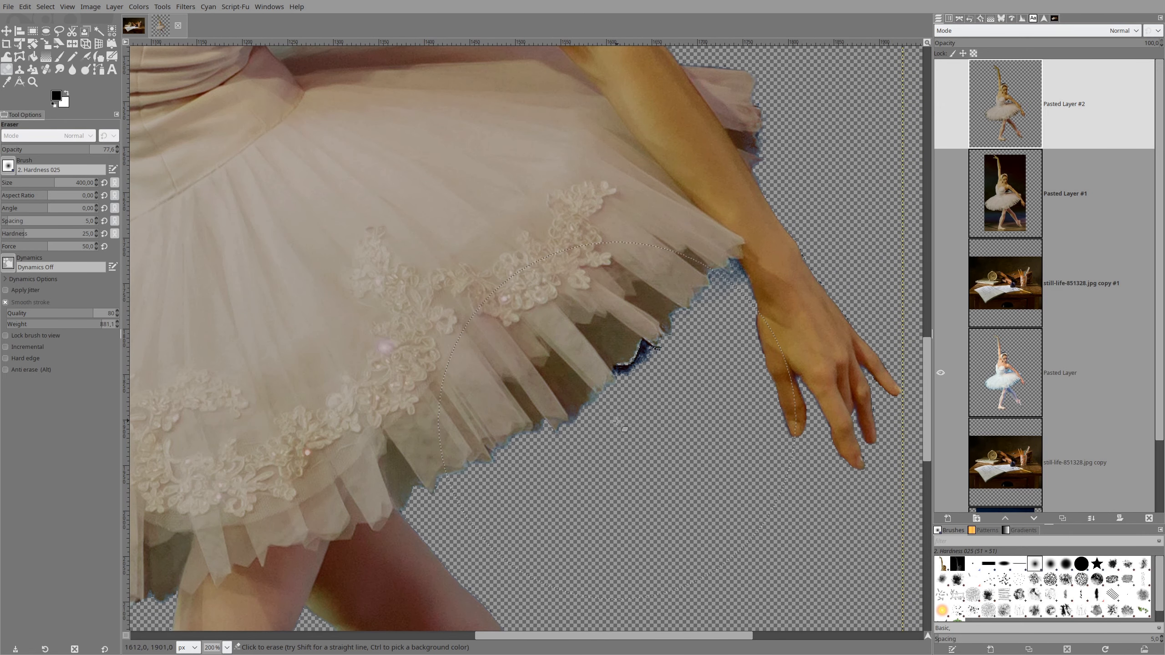
{"action": "scroll", "coordinate": [619, 421], "scroll_direction": "down", "scroll_amount": 4}
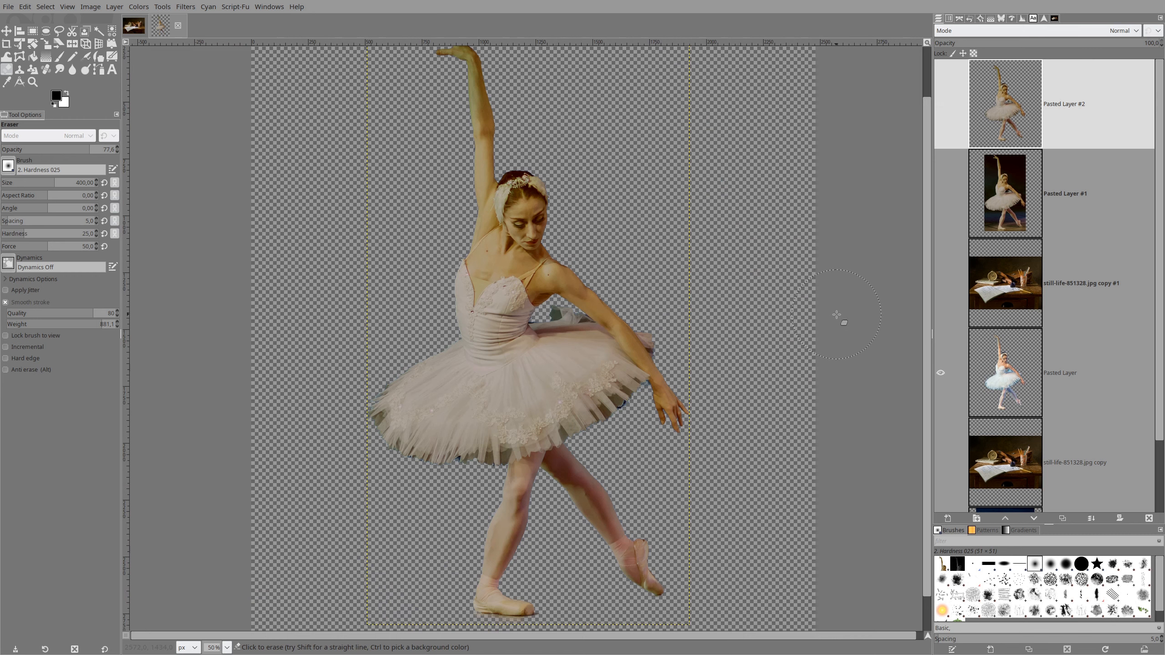
{"action": "scroll", "coordinate": [838, 315], "scroll_direction": "down", "scroll_amount": 1}
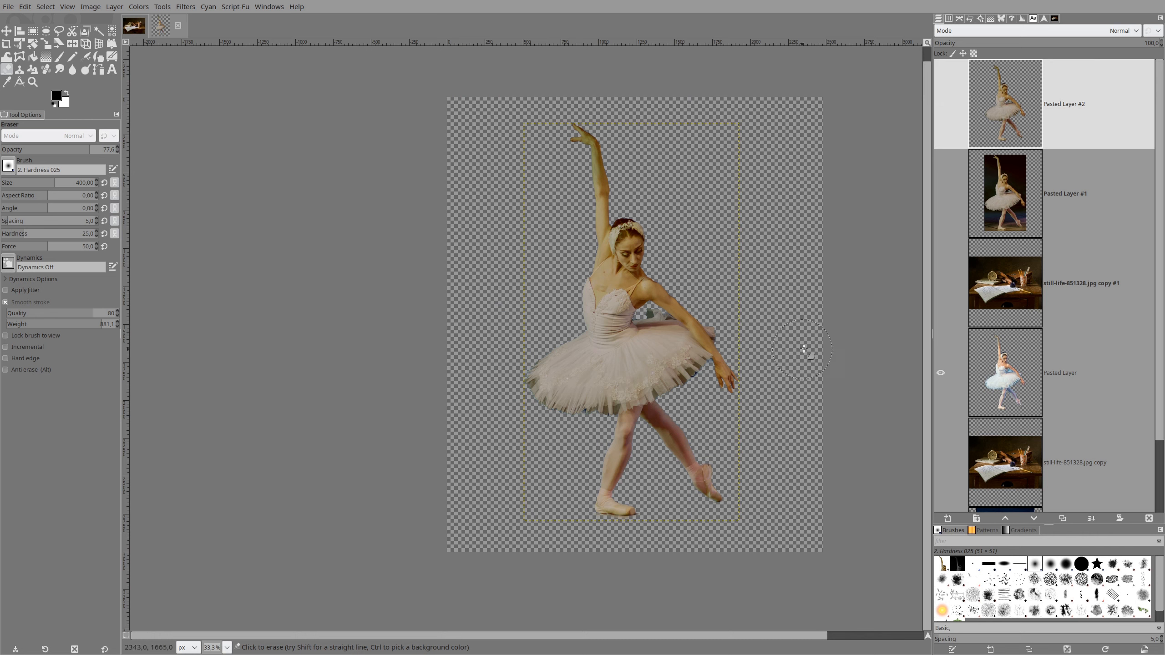
Create a selection from the alpha of the original ballerina cut-out, Pasted Layer
{"action": "left_click", "coordinate": [1006, 373]}
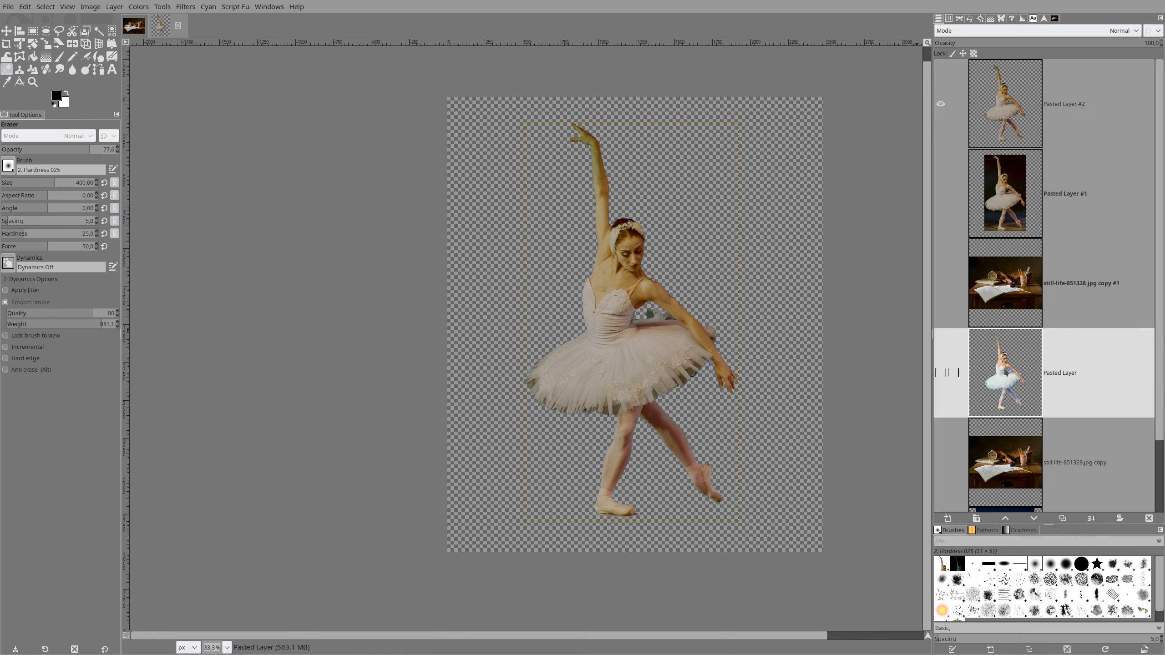
{"action": "right_click", "coordinate": [1006, 372]}
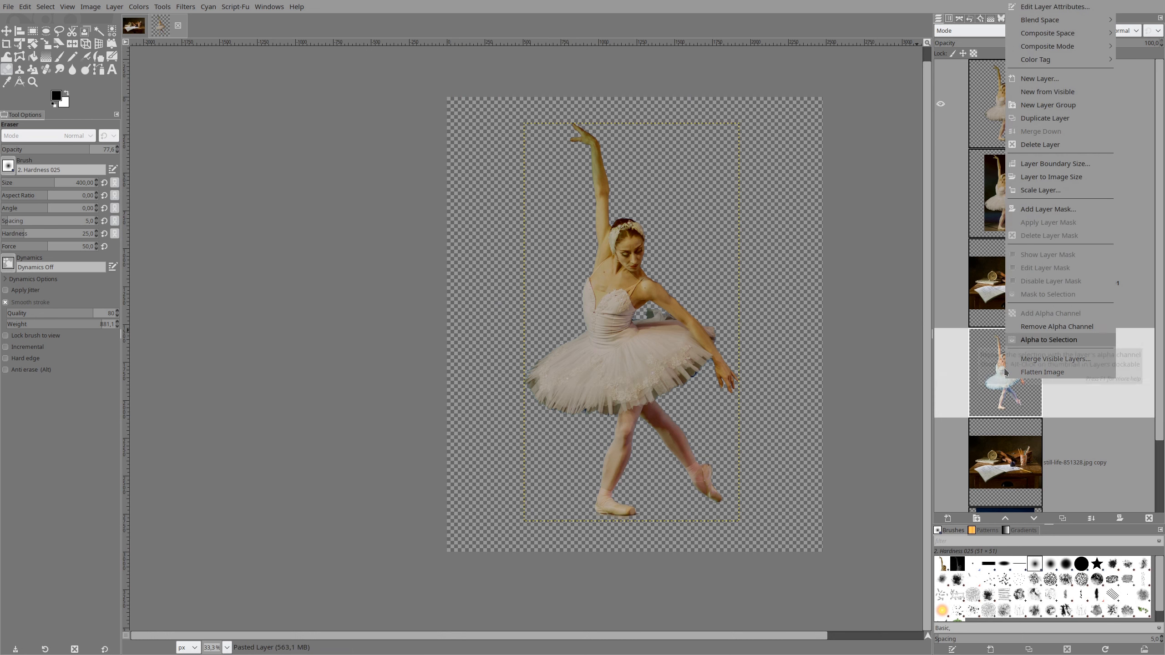
{"action": "left_click", "coordinate": [1049, 339]}
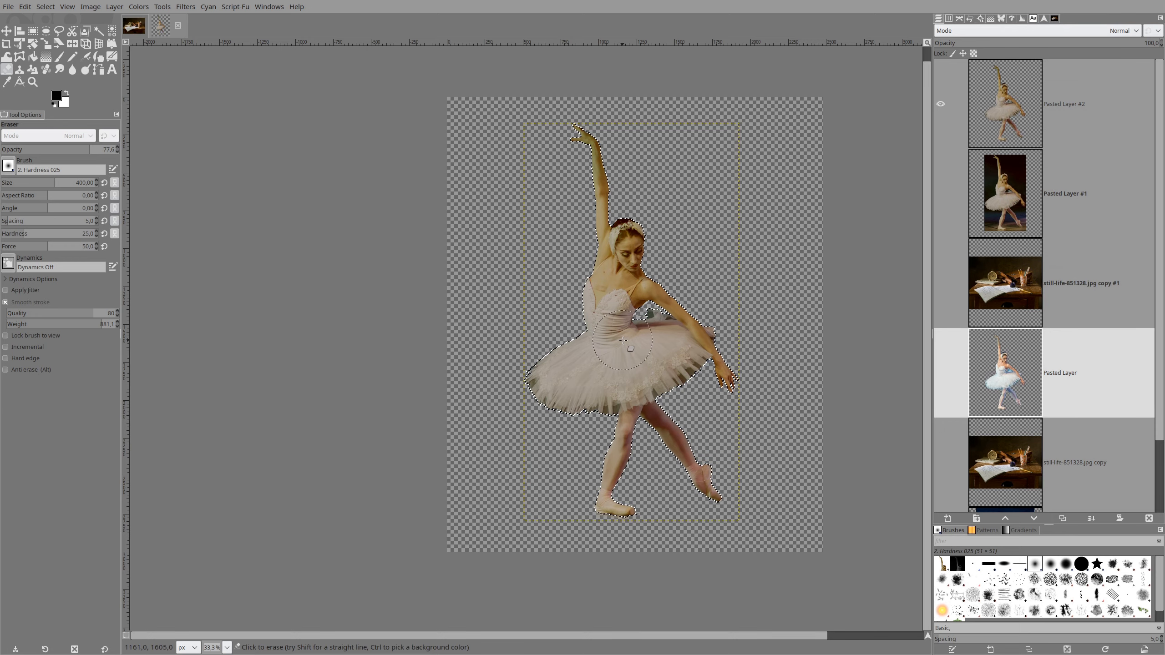
{"action": "scroll", "coordinate": [604, 351], "scroll_direction": "up", "scroll_amount": 2}
{"action": "scroll", "coordinate": [624, 341], "scroll_direction": "up", "scroll_amount": 2}
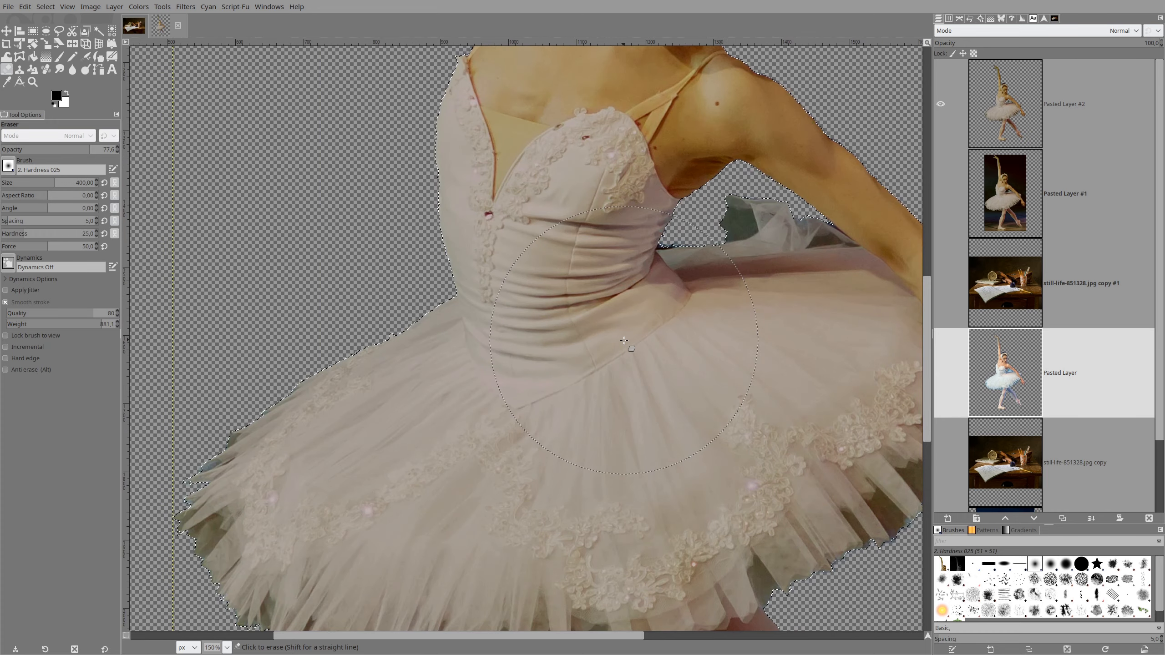
{"action": "scroll", "coordinate": [624, 341], "scroll_direction": "down", "scroll_amount": 1}
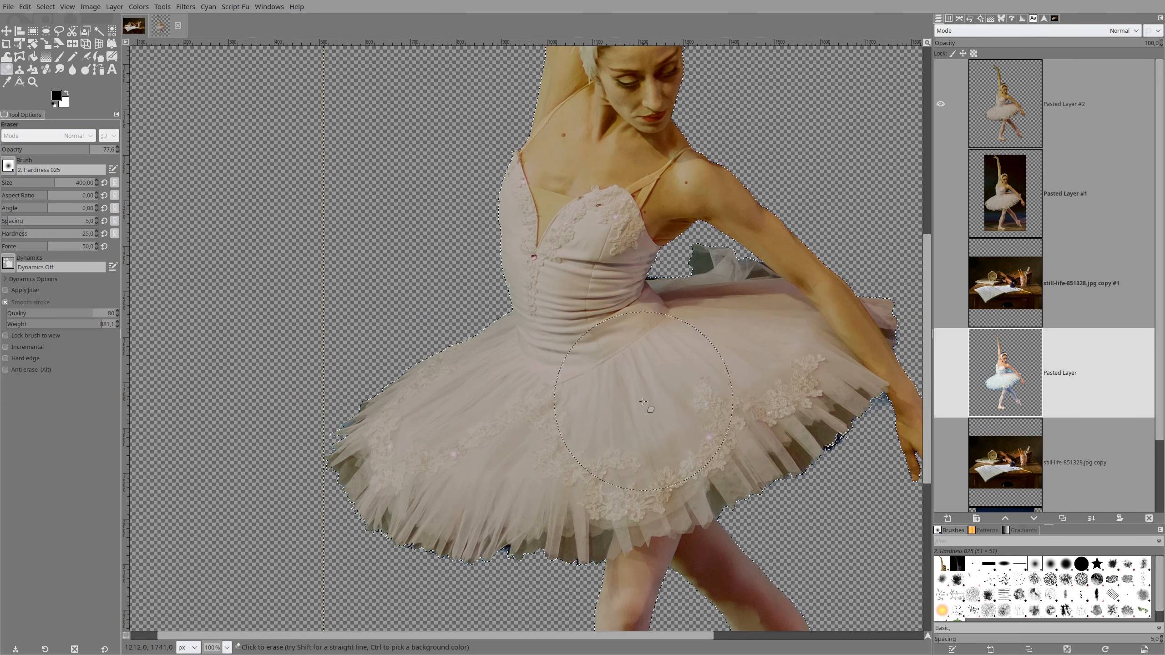
Shrink the ballerina selection inward and invert it to cover everything outside her outline
{"action": "left_click", "coordinate": [46, 6]}
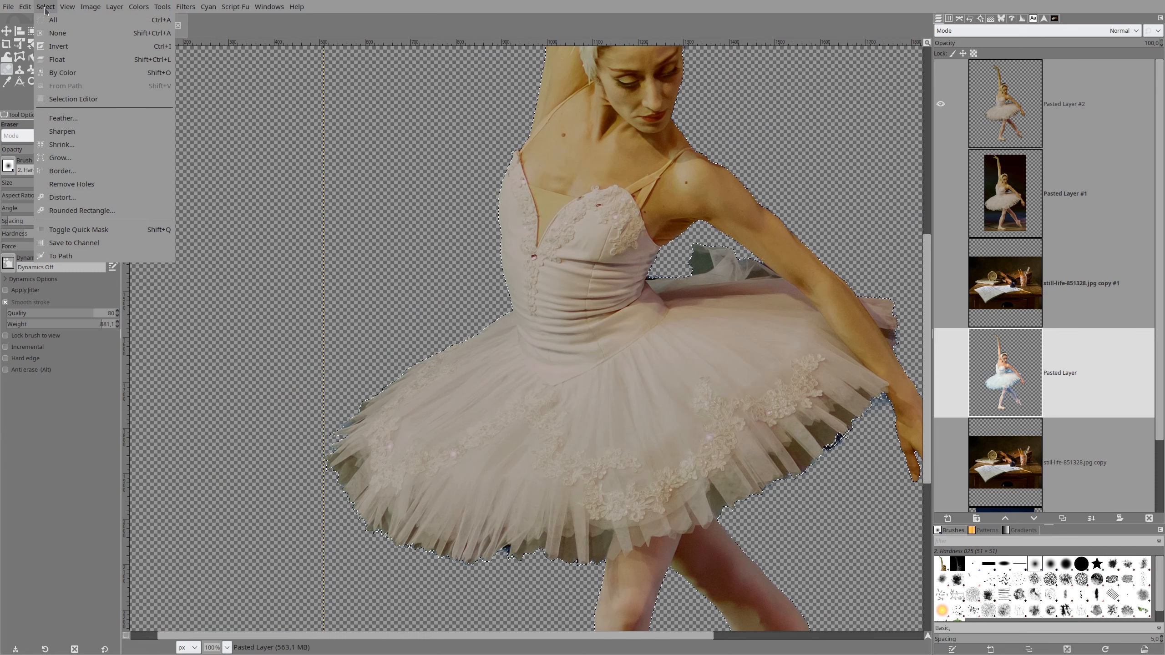
{"action": "left_click", "coordinate": [56, 148]}
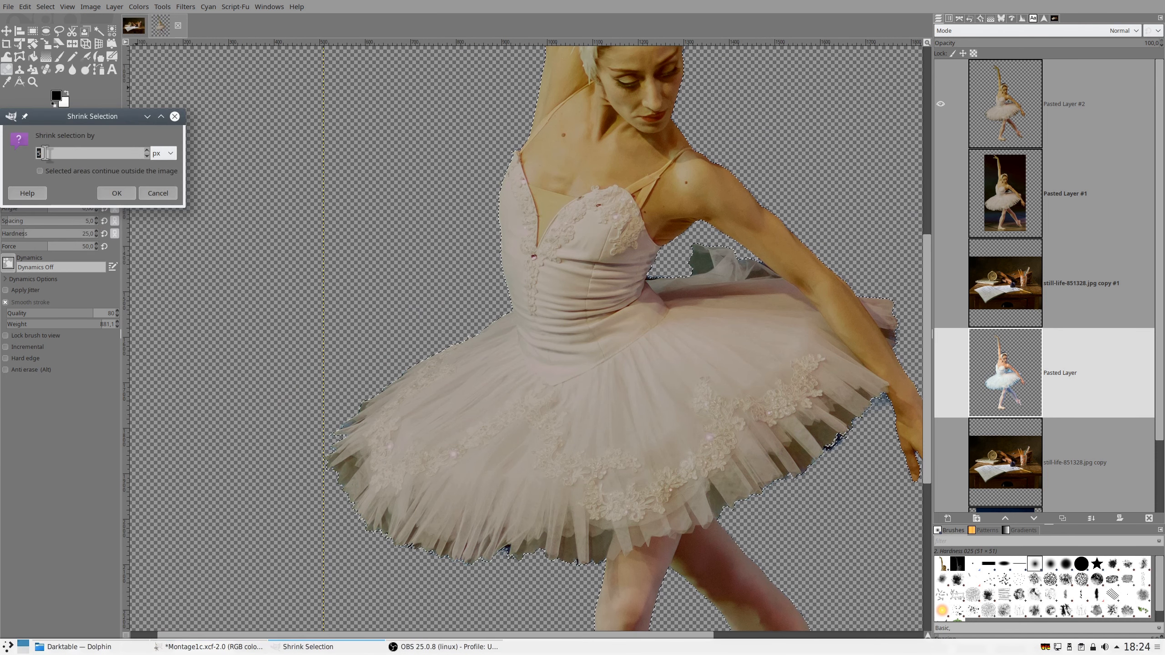
{"action": "left_click", "coordinate": [114, 193]}
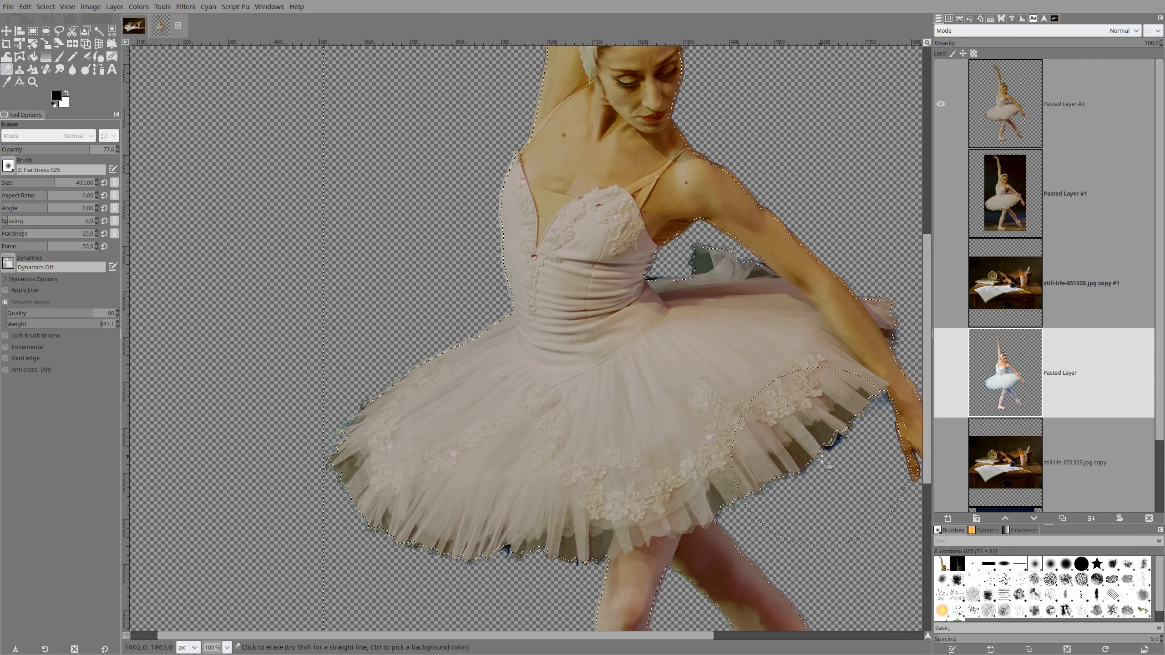
{"action": "left_click", "coordinate": [44, 8]}
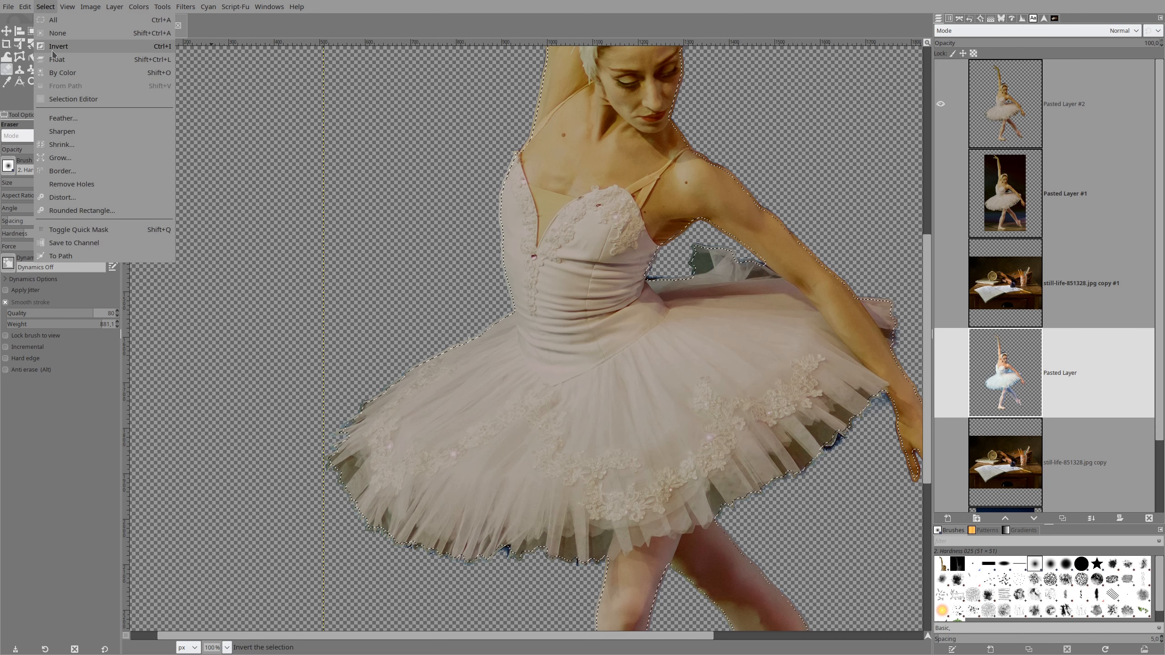
{"action": "left_click", "coordinate": [53, 48]}
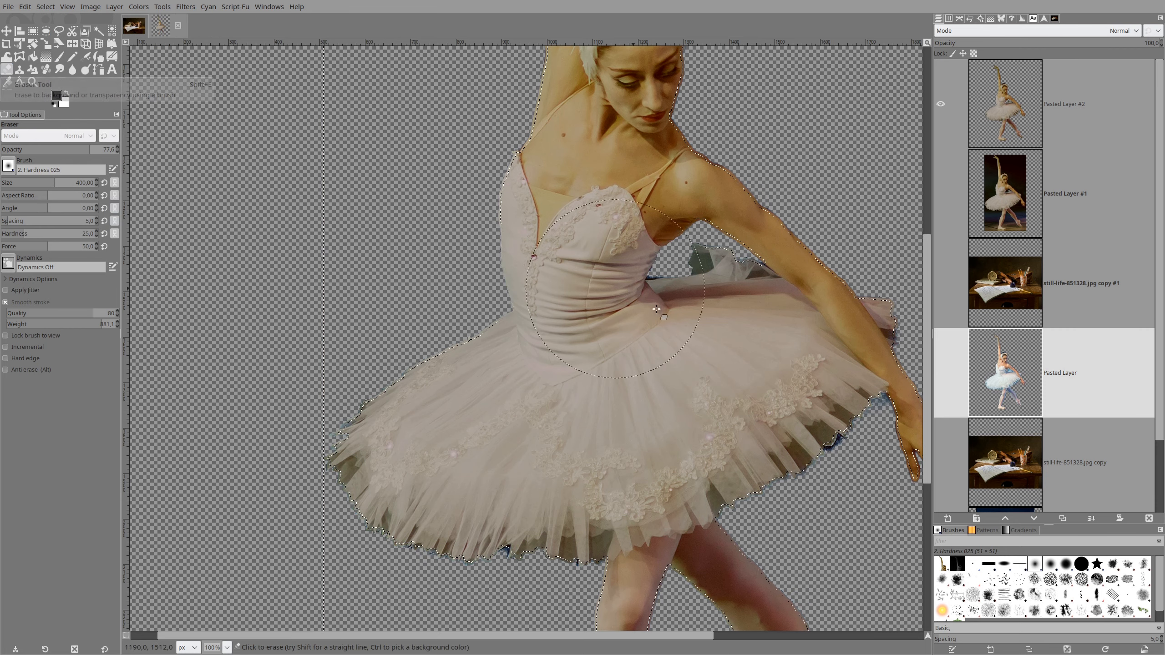
Erase the fringe along the outer edges of the tulle skirt on Pasted Layer #2 with a 400 px eraser
{"action": "left_click_drag", "start_coordinate": [713, 323], "coordinate": [381, 127]}
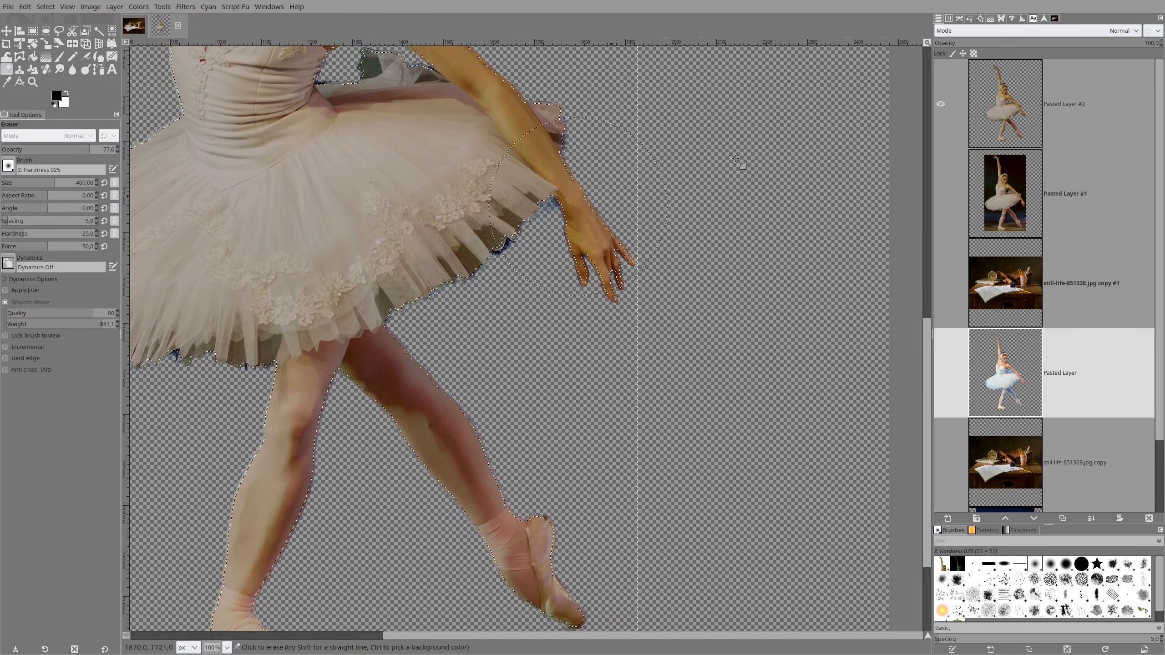
{"action": "left_click", "coordinate": [1013, 107]}
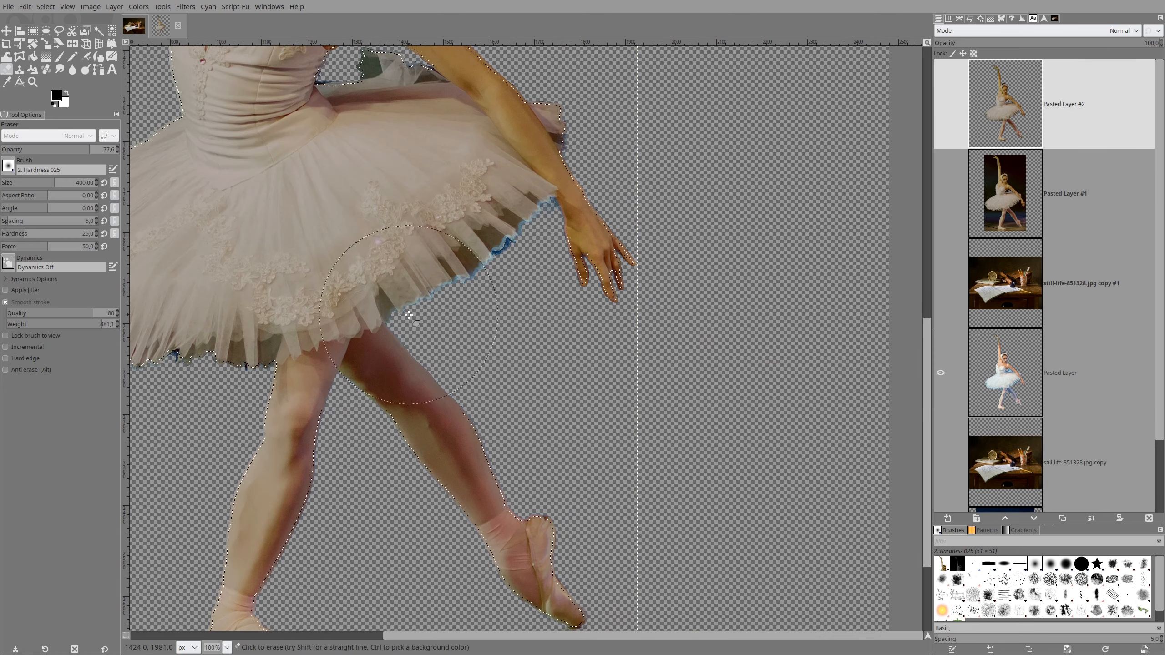
{"action": "left_click_drag", "start_coordinate": [251, 339], "coordinate": [581, 248]}
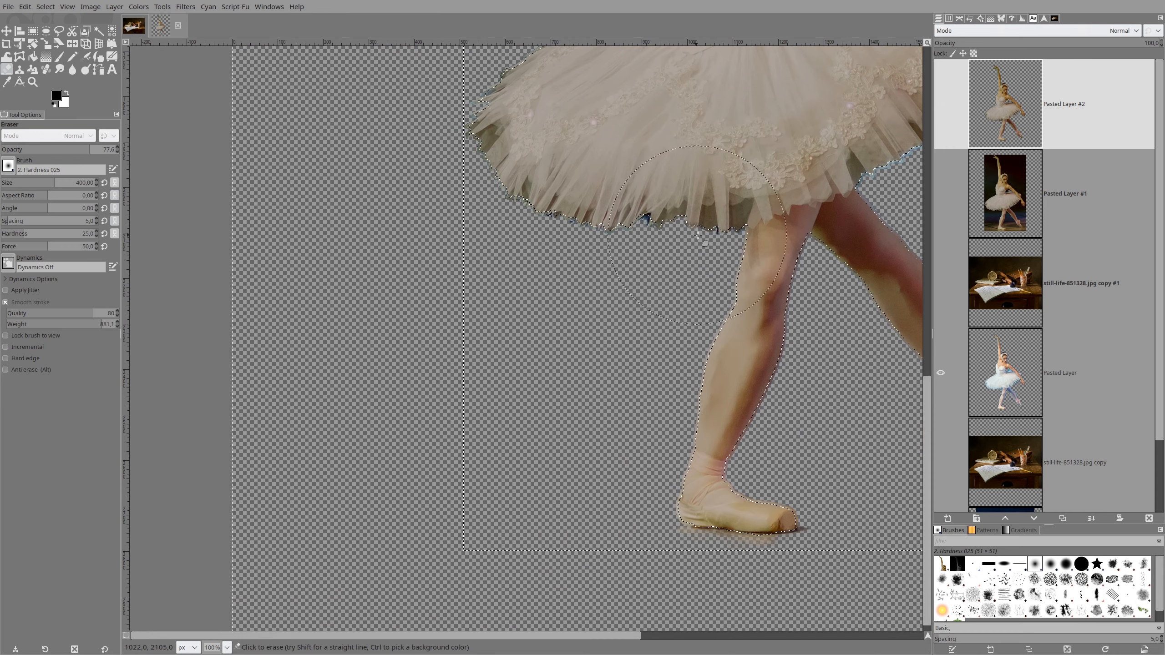
{"action": "scroll", "coordinate": [473, 190], "scroll_direction": "up", "scroll_amount": 10}
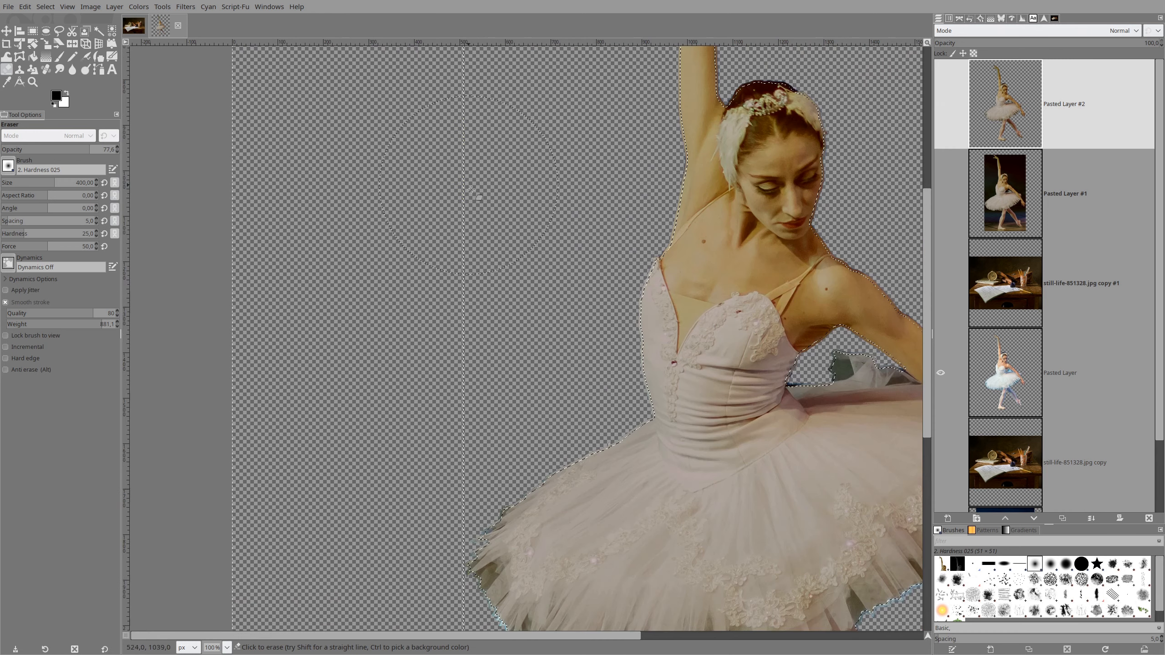
{"action": "scroll", "coordinate": [520, 481], "scroll_direction": "down", "scroll_amount": 5}
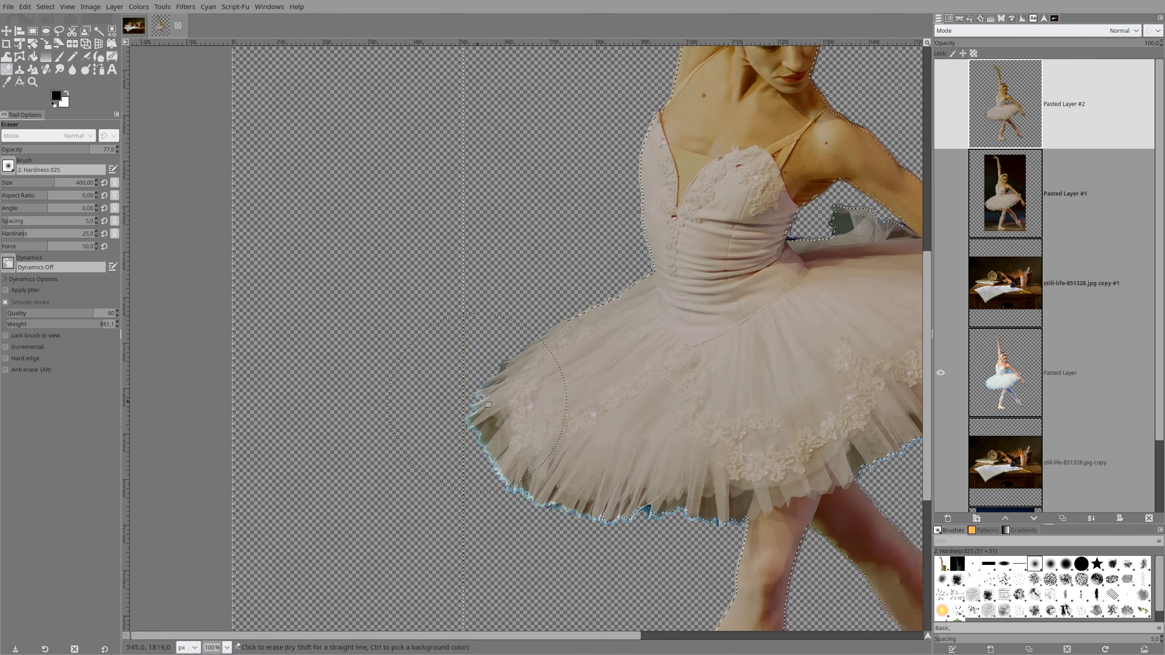
{"action": "left_click_drag", "start_coordinate": [534, 327], "coordinate": [586, 290]}
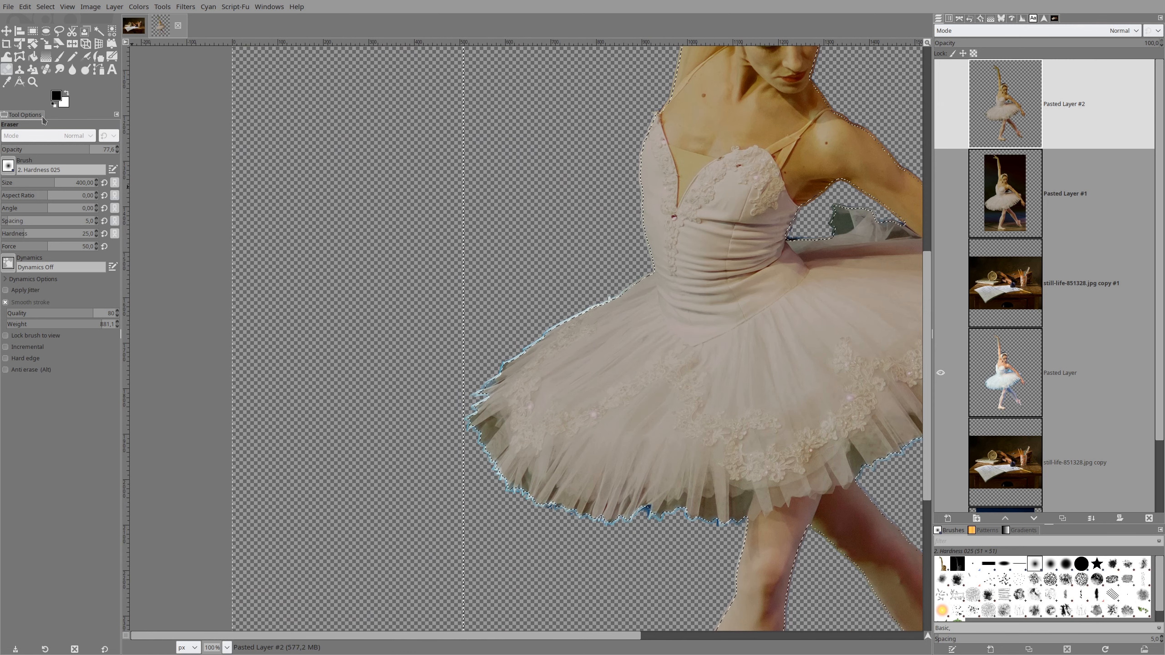
Set the eraser to 74.1 opacity and size 106 and erase the remaining fringe beside the waist and arm on Pasted Layer #2
{"action": "left_click", "coordinate": [79, 152]}
{"action": "left_click_drag", "start_coordinate": [79, 151], "coordinate": [24, 184]}
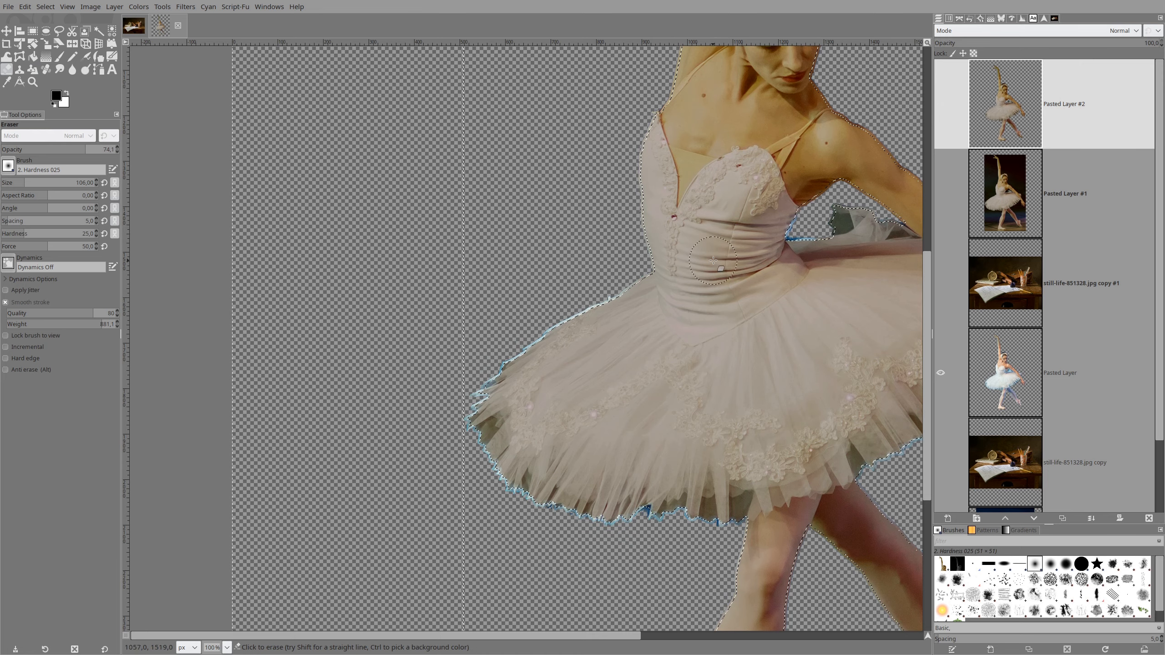
{"action": "scroll", "coordinate": [519, 234], "scroll_direction": "right", "scroll_amount": 8}
{"action": "scroll", "coordinate": [523, 221], "scroll_direction": "up", "scroll_amount": 3}
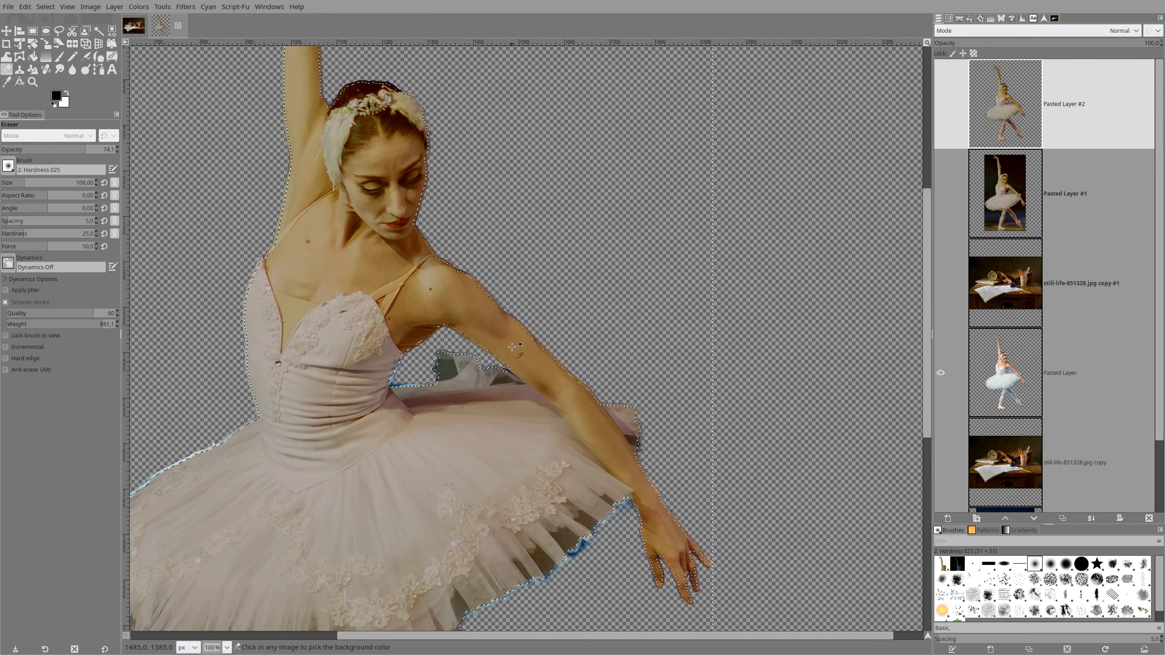
{"action": "scroll", "coordinate": [604, 353], "scroll_direction": "down", "scroll_amount": 3}
{"action": "left_click_drag", "start_coordinate": [650, 314], "coordinate": [652, 268]}
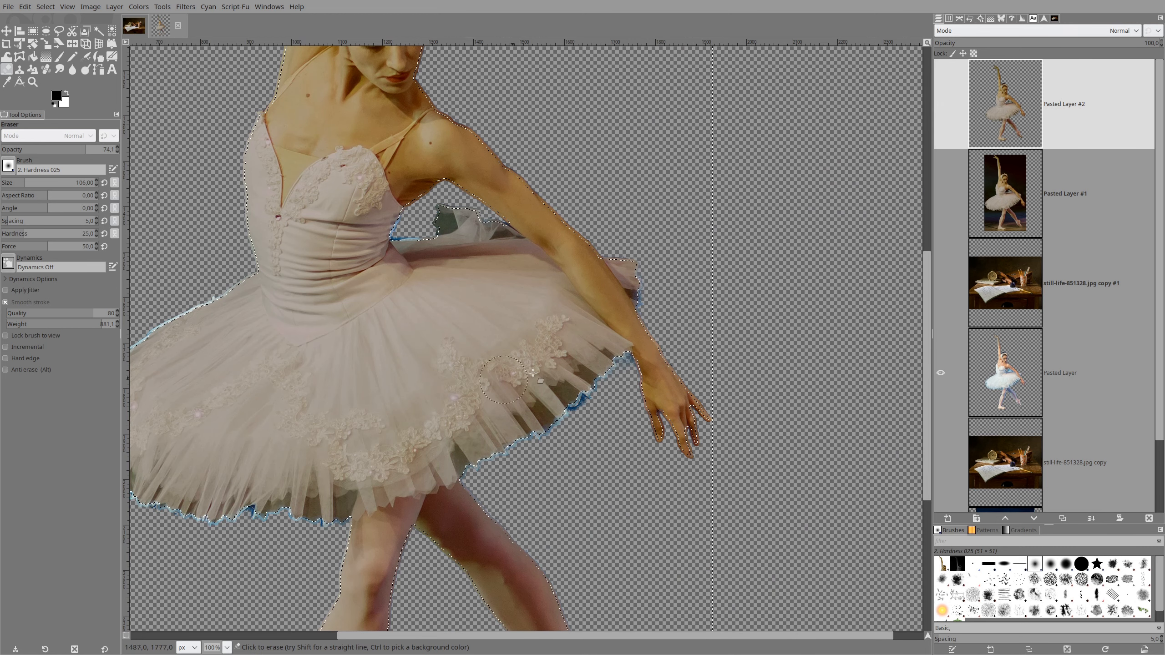
Erase the blue fringe all around the skirt's edge on the original cut-out, Pasted Layer
{"action": "left_click", "coordinate": [1009, 380]}
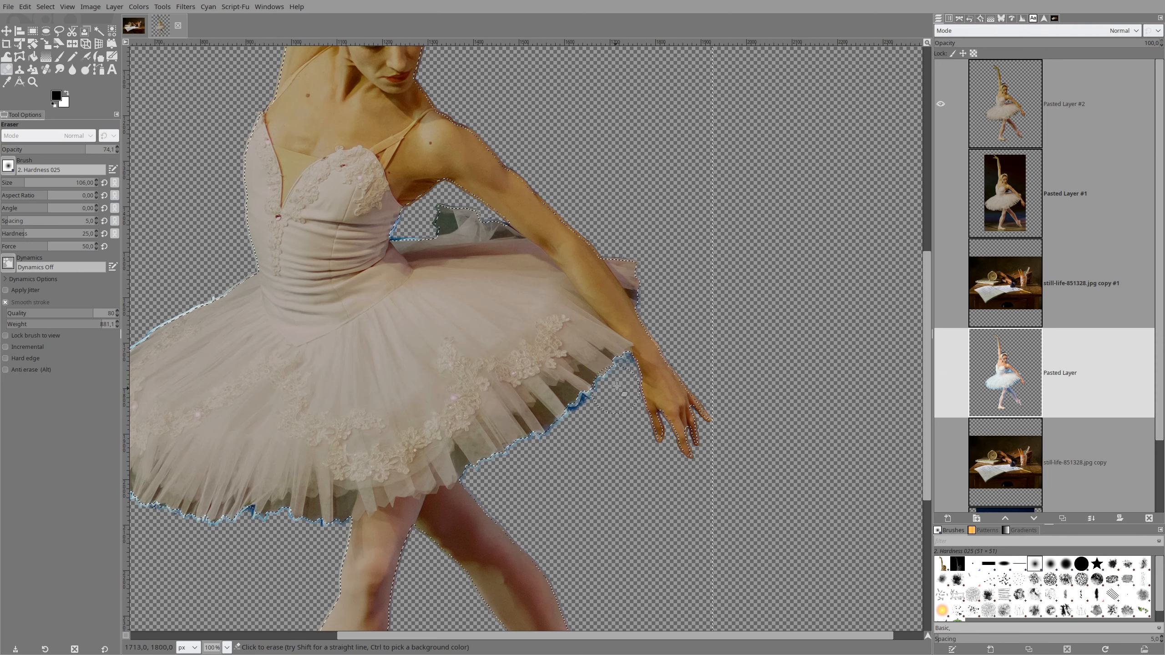
{"action": "mouse_move", "coordinate": [616, 369]}
{"action": "left_mouse_down"}
{"action": "mouse_move", "coordinate": [541, 442]}
{"action": "mouse_move", "coordinate": [566, 422]}
{"action": "mouse_move", "coordinate": [523, 452]}
{"action": "mouse_move", "coordinate": [543, 436]}
{"action": "mouse_move", "coordinate": [493, 453]}
{"action": "mouse_move", "coordinate": [528, 444]}
{"action": "mouse_move", "coordinate": [488, 467]}
{"action": "mouse_move", "coordinate": [535, 441]}
{"action": "left_mouse_up"}
{"action": "mouse_move", "coordinate": [595, 391]}
{"action": "left_mouse_down"}
{"action": "mouse_move", "coordinate": [511, 468]}
{"action": "mouse_move", "coordinate": [484, 501]}
{"action": "left_mouse_up"}
{"action": "left_click_drag", "start_coordinate": [285, 564], "coordinate": [589, 327]}
{"action": "mouse_move", "coordinate": [636, 288]}
{"action": "left_mouse_down"}
{"action": "mouse_move", "coordinate": [561, 282]}
{"action": "mouse_move", "coordinate": [575, 286]}
{"action": "mouse_move", "coordinate": [563, 267]}
{"action": "left_mouse_up"}
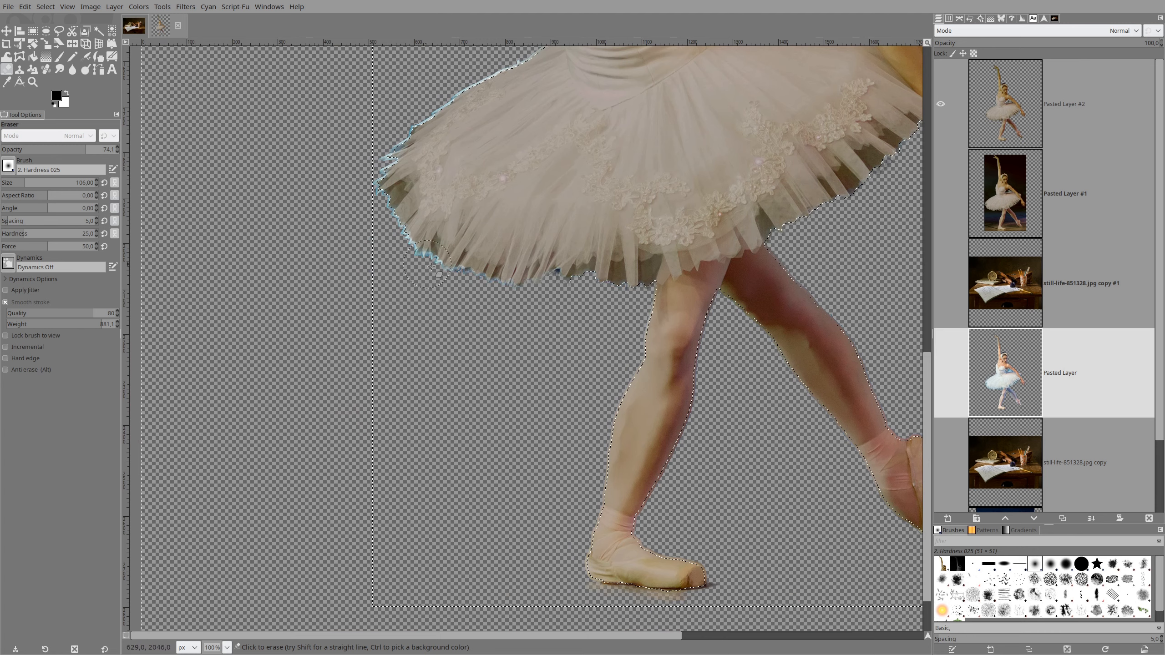
{"action": "mouse_move", "coordinate": [387, 241]}
{"action": "left_mouse_down"}
{"action": "mouse_move", "coordinate": [435, 260]}
{"action": "mouse_move", "coordinate": [382, 232]}
{"action": "mouse_move", "coordinate": [363, 177]}
{"action": "mouse_move", "coordinate": [405, 236]}
{"action": "mouse_move", "coordinate": [371, 172]}
{"action": "mouse_move", "coordinate": [373, 192]}
{"action": "mouse_move", "coordinate": [373, 165]}
{"action": "mouse_move", "coordinate": [402, 130]}
{"action": "mouse_move", "coordinate": [377, 175]}
{"action": "mouse_move", "coordinate": [422, 118]}
{"action": "left_mouse_up"}
{"action": "mouse_move", "coordinate": [374, 147]}
{"action": "left_mouse_down"}
{"action": "mouse_move", "coordinate": [203, 390]}
{"action": "mouse_move", "coordinate": [245, 376]}
{"action": "mouse_move", "coordinate": [300, 321]}
{"action": "mouse_move", "coordinate": [371, 288]}
{"action": "mouse_move", "coordinate": [320, 320]}
{"action": "mouse_move", "coordinate": [368, 289]}
{"action": "mouse_move", "coordinate": [311, 311]}
{"action": "mouse_move", "coordinate": [203, 388]}
{"action": "mouse_move", "coordinate": [240, 377]}
{"action": "mouse_move", "coordinate": [198, 416]}
{"action": "mouse_move", "coordinate": [222, 399]}
{"action": "mouse_move", "coordinate": [212, 458]}
{"action": "left_mouse_up"}
{"action": "mouse_move", "coordinate": [517, 249]}
{"action": "left_mouse_down"}
{"action": "mouse_move", "coordinate": [528, 250]}
{"action": "mouse_move", "coordinate": [551, 246]}
{"action": "mouse_move", "coordinate": [529, 251]}
{"action": "mouse_move", "coordinate": [568, 233]}
{"action": "mouse_move", "coordinate": [530, 238]}
{"action": "mouse_move", "coordinate": [549, 209]}
{"action": "mouse_move", "coordinate": [552, 242]}
{"action": "left_mouse_up"}
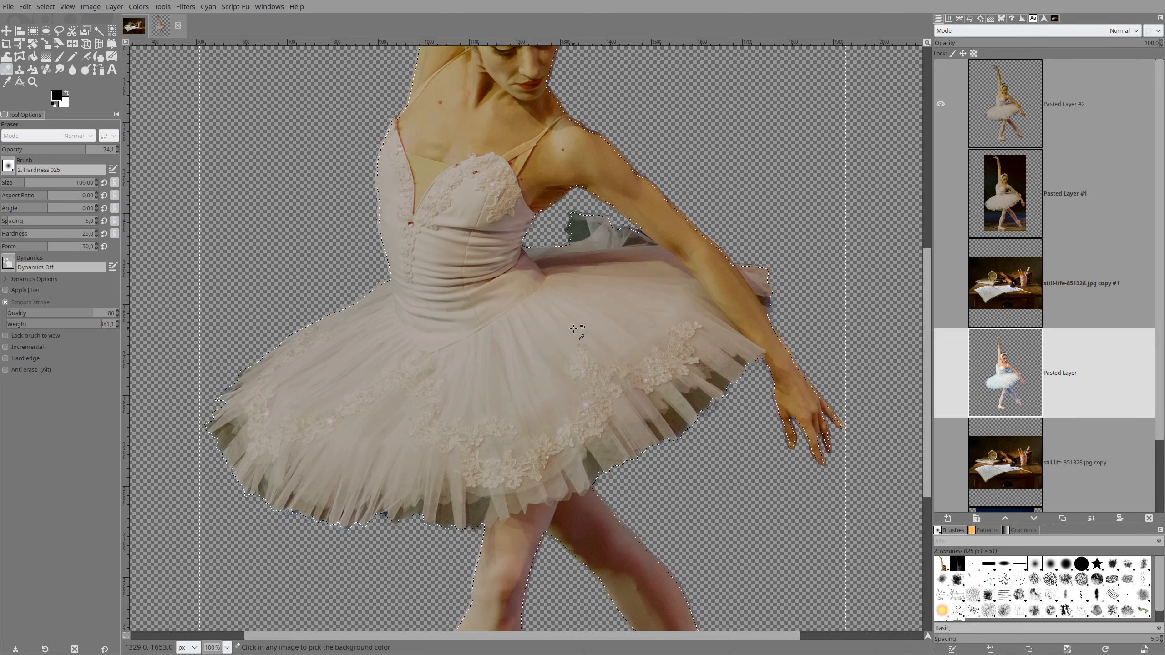
Clear the selection around the cleaned ballerina cut-out
{"action": "scroll", "coordinate": [362, 510], "scroll_direction": "down", "scroll_amount": 3}
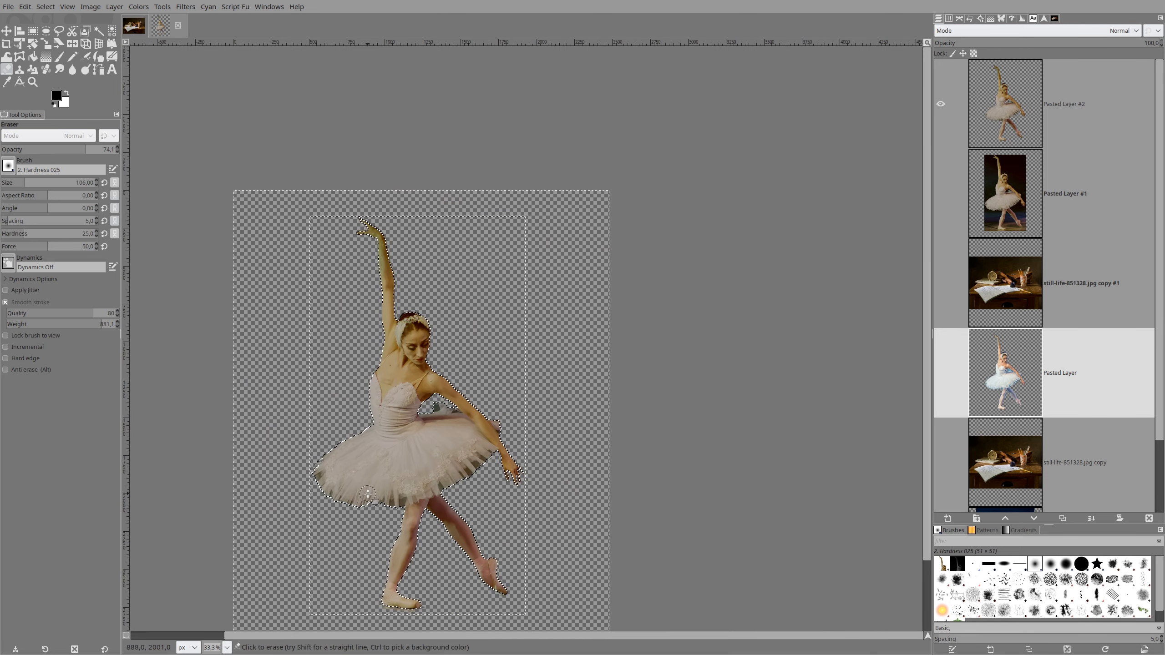
{"action": "scroll", "coordinate": [369, 492], "scroll_direction": "up", "scroll_amount": 1}
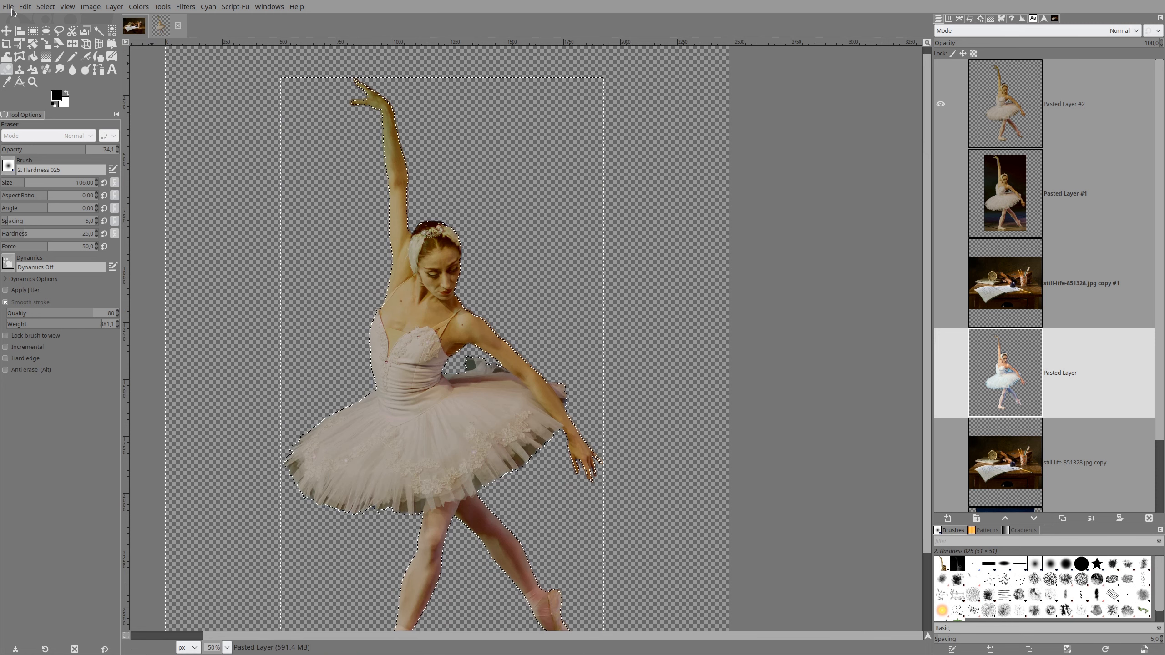
{"action": "left_click", "coordinate": [45, 7]}
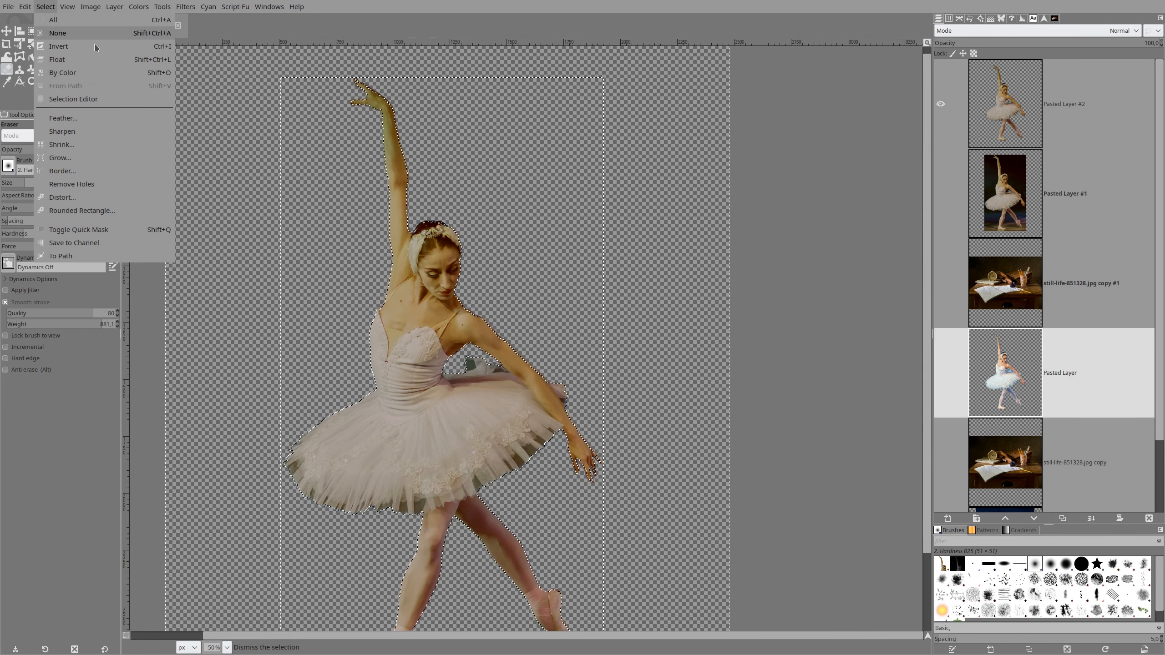
{"action": "left_click", "coordinate": [59, 32]}
Move the original cut-out, Pasted Layer, directly beneath Pasted Layer #2 in the layer stack
{"action": "scroll", "coordinate": [533, 247], "scroll_direction": "down", "scroll_amount": 1}
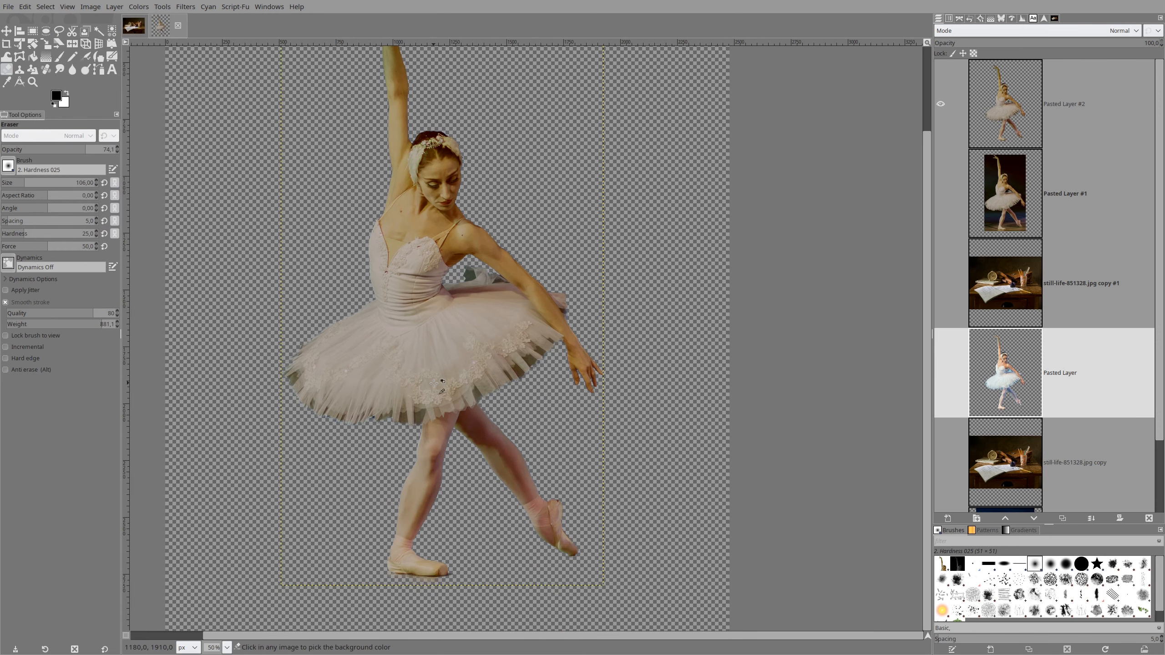
{"action": "scroll", "coordinate": [435, 383], "scroll_direction": "up", "scroll_amount": 1, "text": "ctrl"}
{"action": "scroll", "coordinate": [459, 368], "scroll_direction": "down", "scroll_amount": 1, "text": "ctrl"}
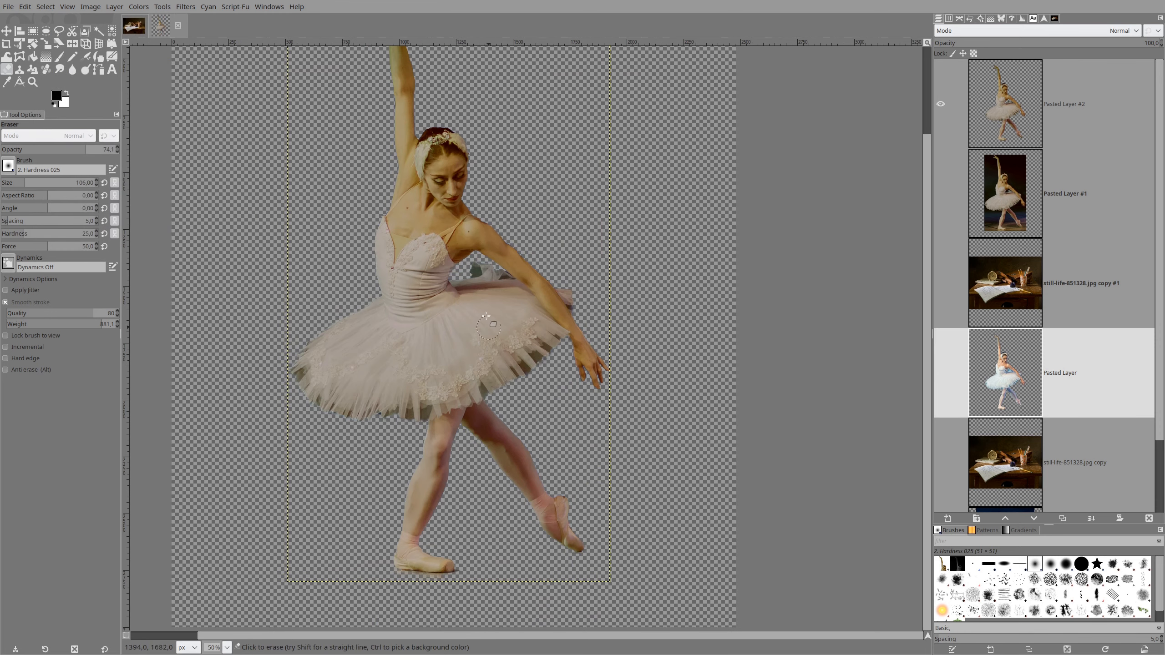
{"action": "right_click", "coordinate": [546, 200]}
{"action": "key", "text": "Escape"}
{"action": "mouse_move", "coordinate": [557, 162]}
{"action": "left_mouse_down"}
{"action": "mouse_move", "coordinate": [685, 315]}
{"action": "mouse_move", "coordinate": [660, 261]}
{"action": "left_mouse_up"}
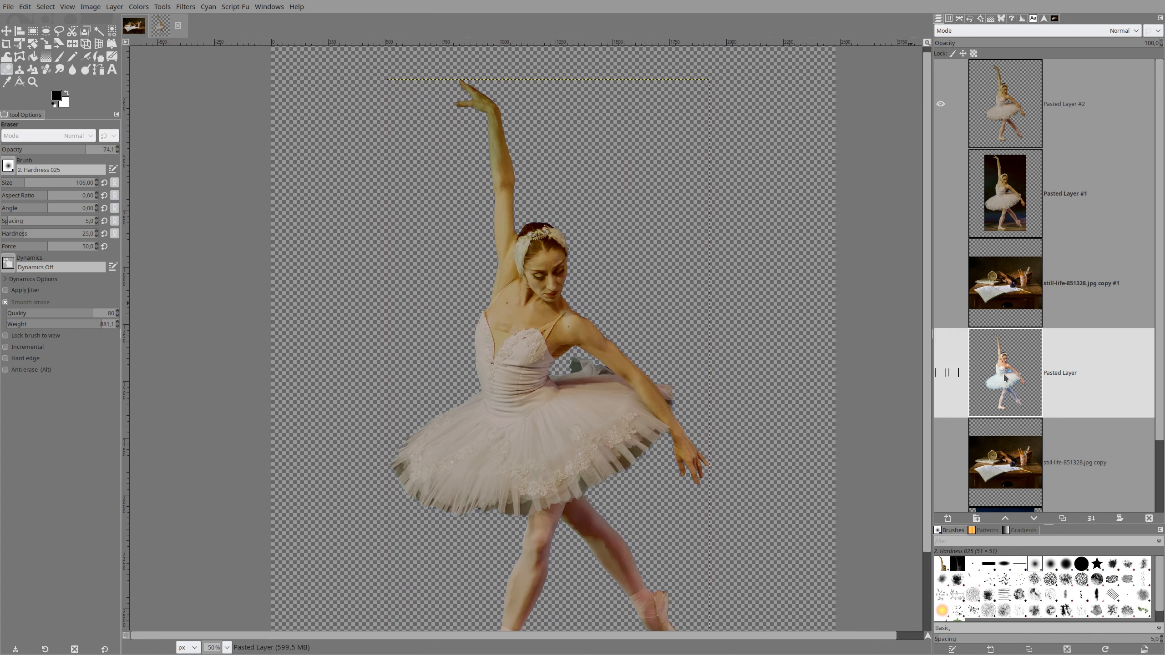
{"action": "left_click_drag", "start_coordinate": [1004, 378], "coordinate": [1041, 100]}
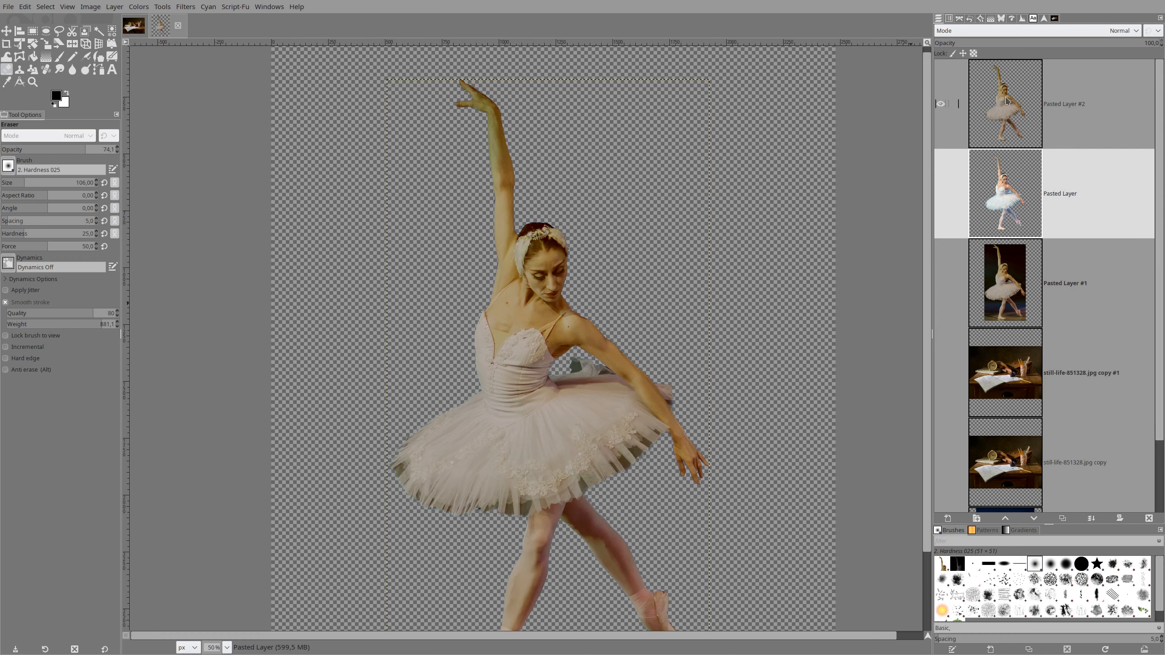
Try LCh Lightness as the blend mode of Pasted Layer #2 and settle on LCh Color
{"action": "left_click", "coordinate": [1008, 115]}
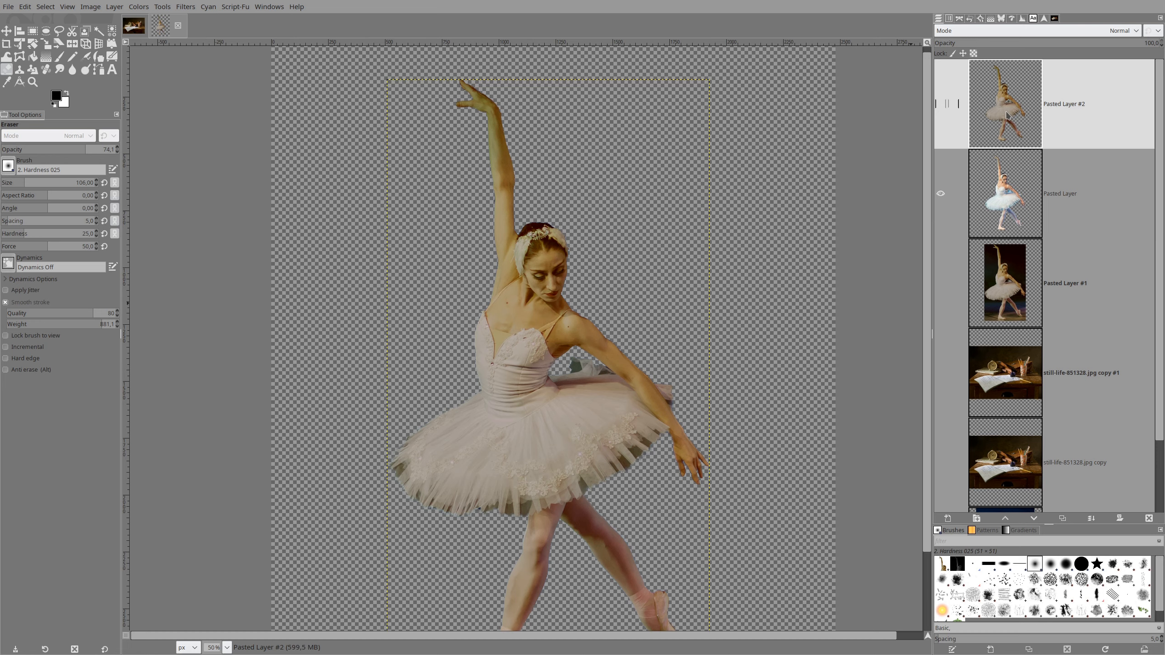
{"action": "left_click", "coordinate": [1118, 30]}
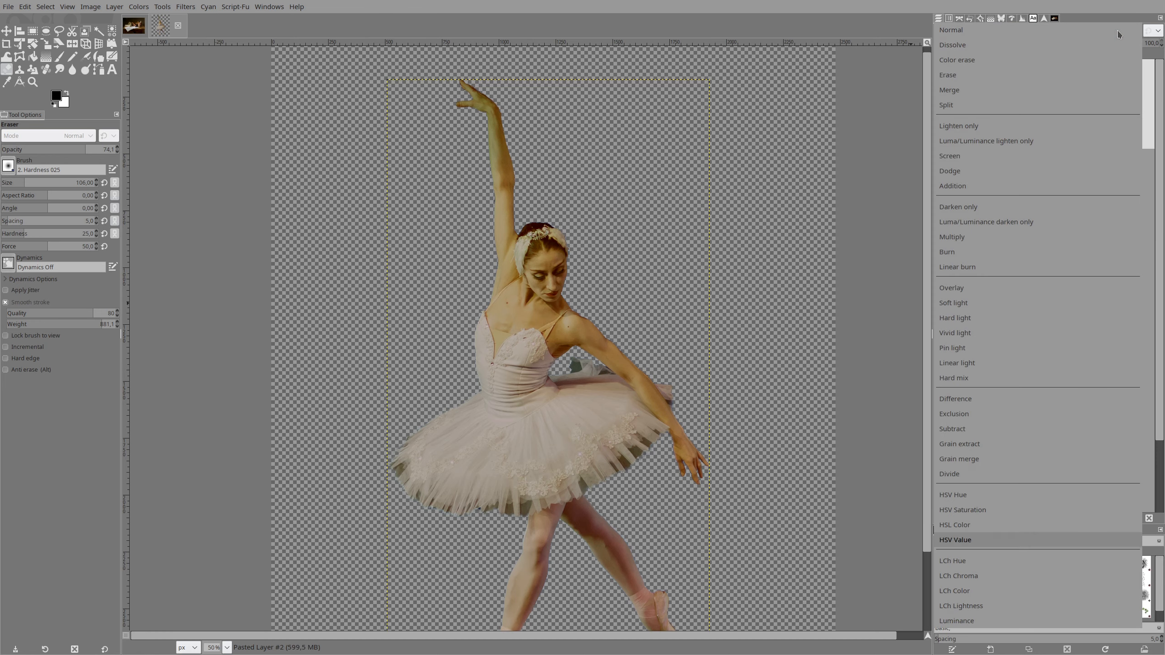
{"action": "key", "text": "Down"}
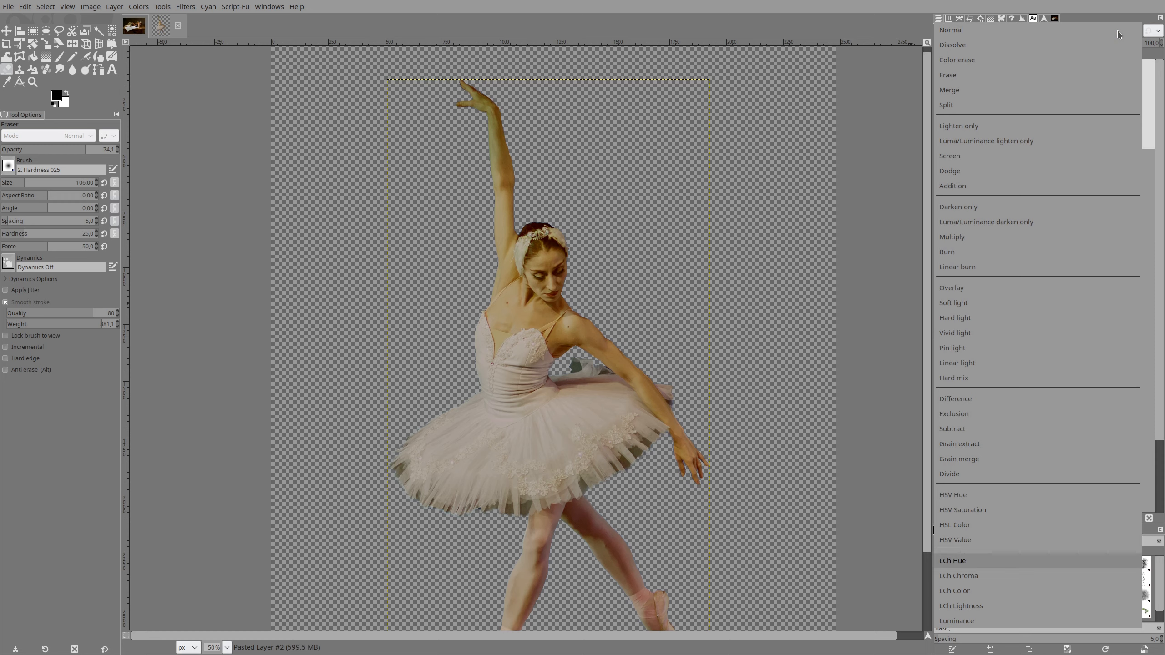
{"action": "key", "text": "Down"}
{"action": "key", "text": "Down"}
{"action": "key", "text": "Down"}
{"action": "key", "text": "Return"}
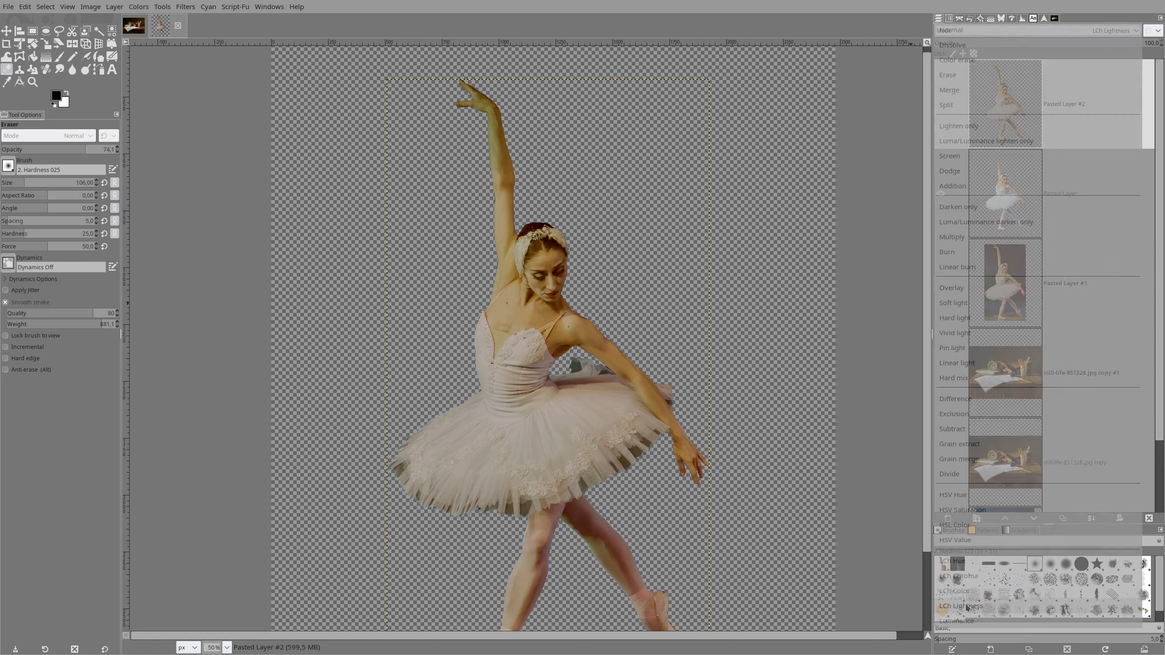
{"action": "left_click", "coordinate": [1095, 34]}
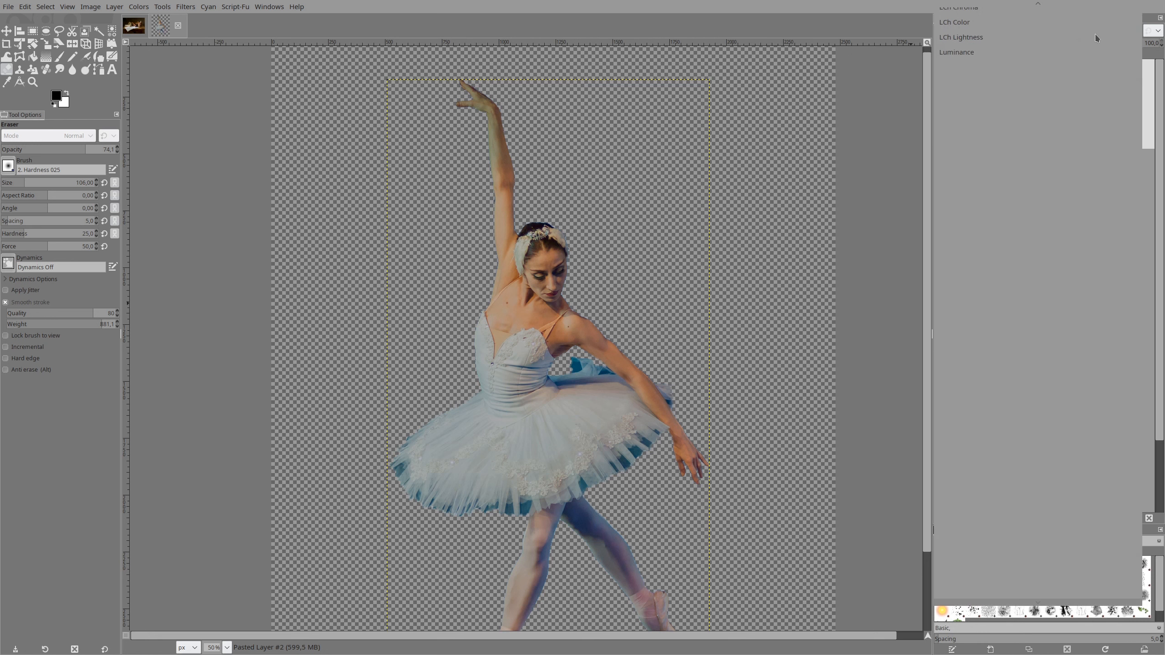
{"action": "left_click", "coordinate": [1095, 34]}
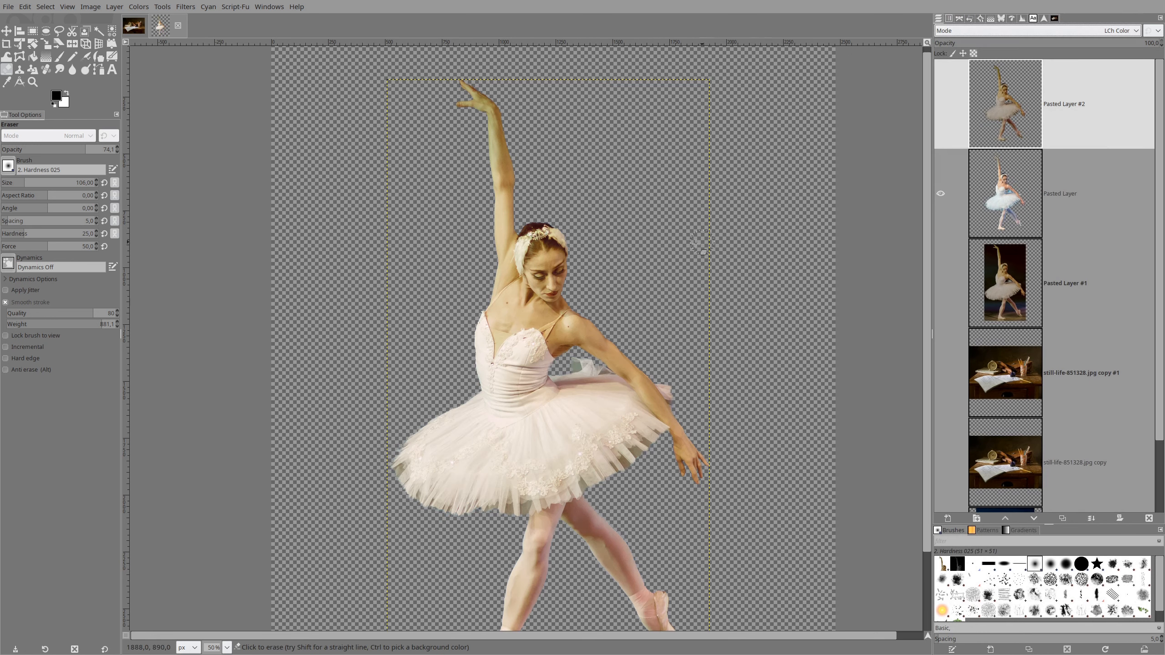
{"action": "scroll", "coordinate": [763, 206], "scroll_direction": "down", "scroll_amount": 3}
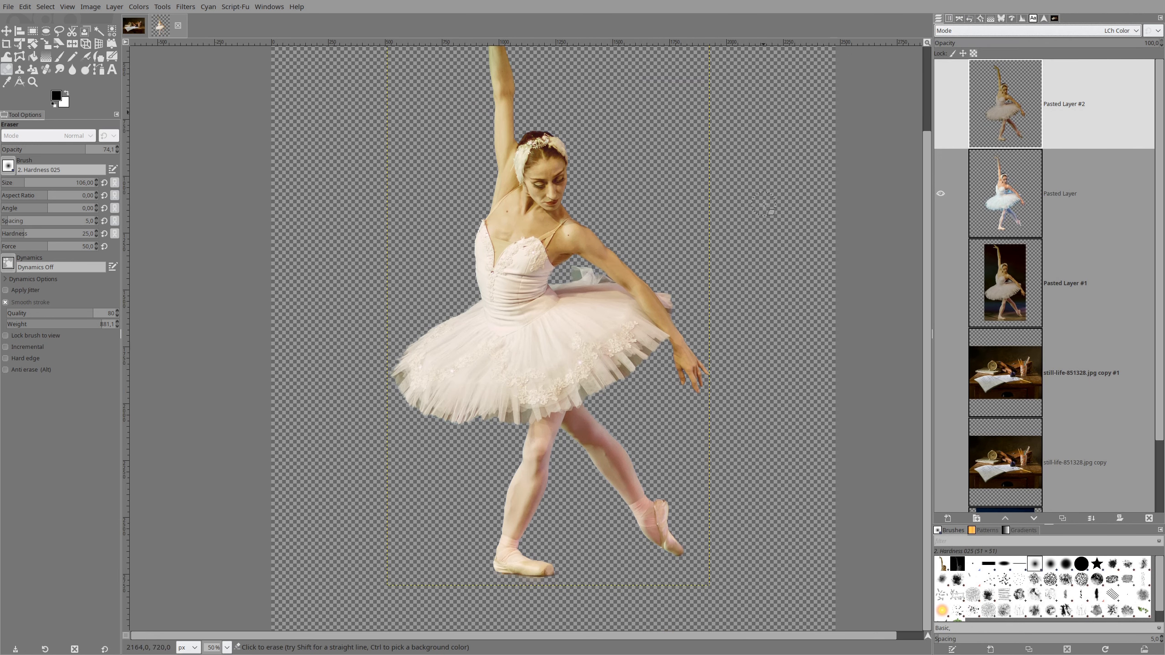
{"action": "scroll", "coordinate": [764, 206], "scroll_direction": "down", "scroll_amount": 2}
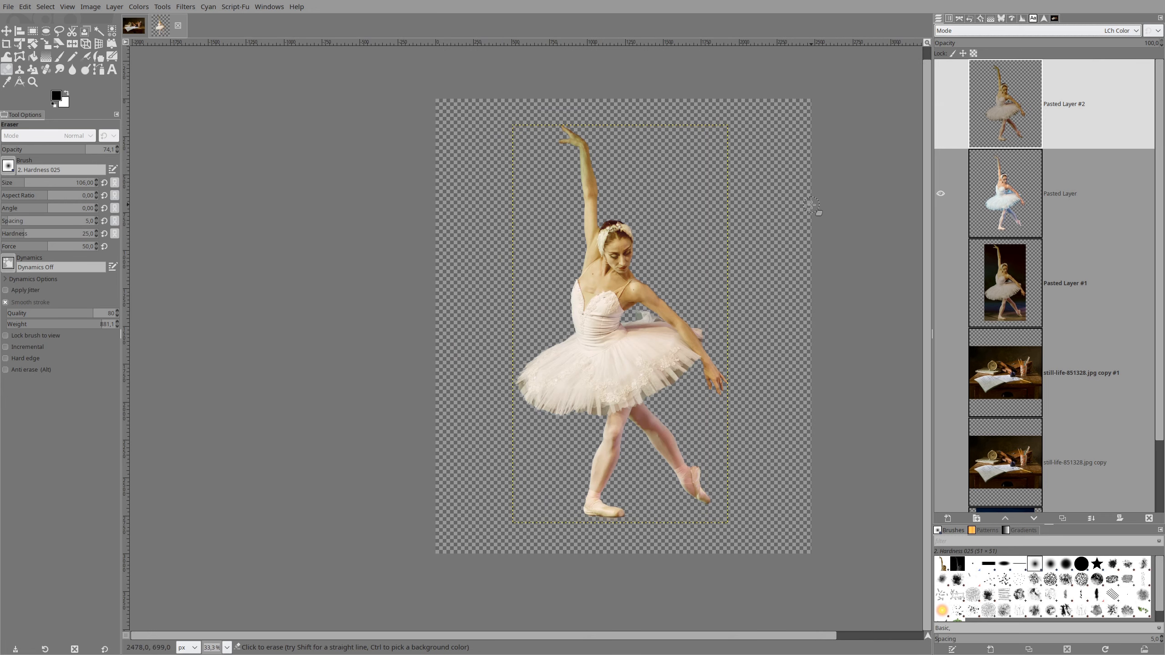
Create a new layer from the visible recolored ballerina and copy it to the clipboard
{"action": "right_click", "coordinate": [997, 105]}
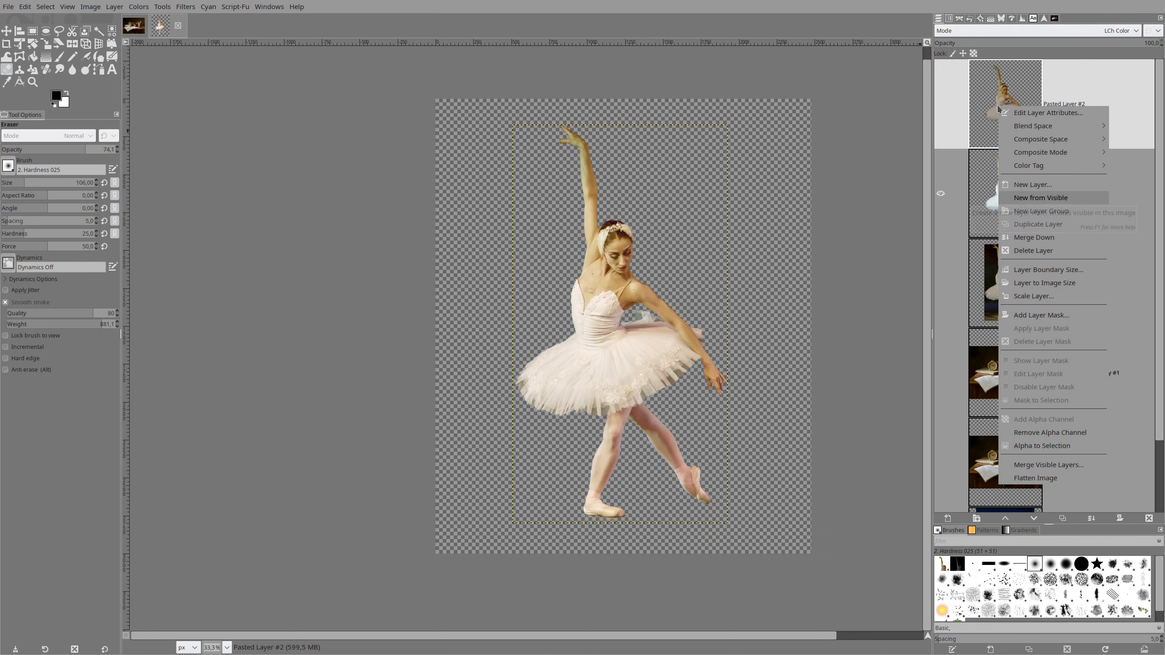
{"action": "left_click", "coordinate": [1041, 198]}
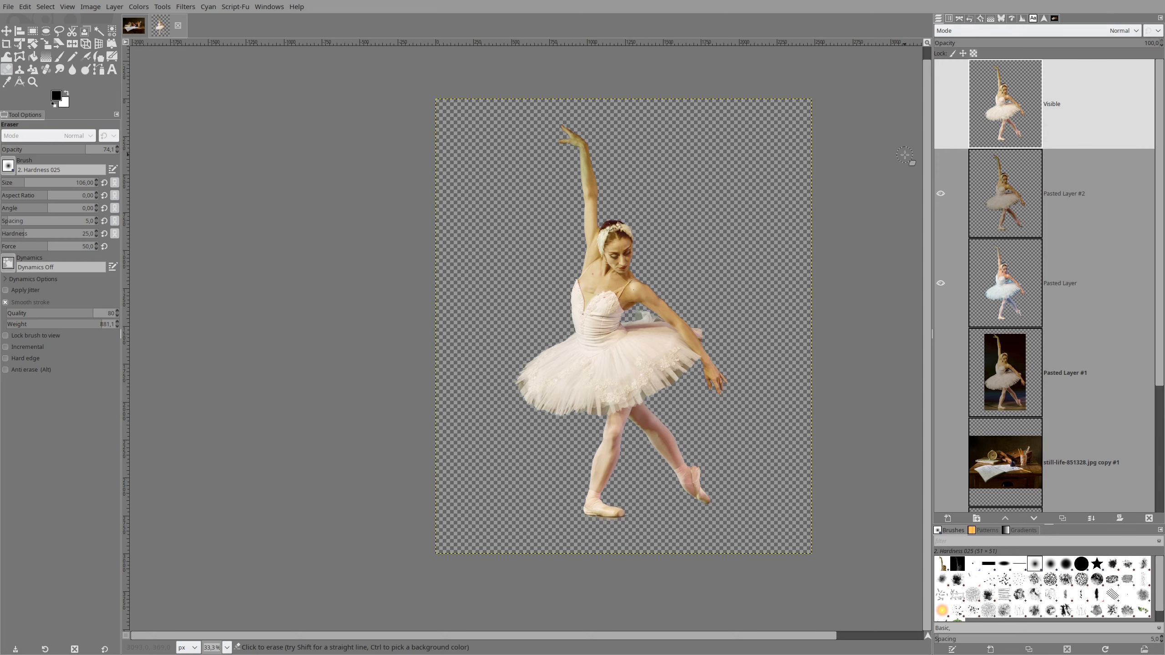
{"action": "scroll", "coordinate": [905, 155], "scroll_direction": "up", "scroll_amount": 2, "text": "ctrl"}
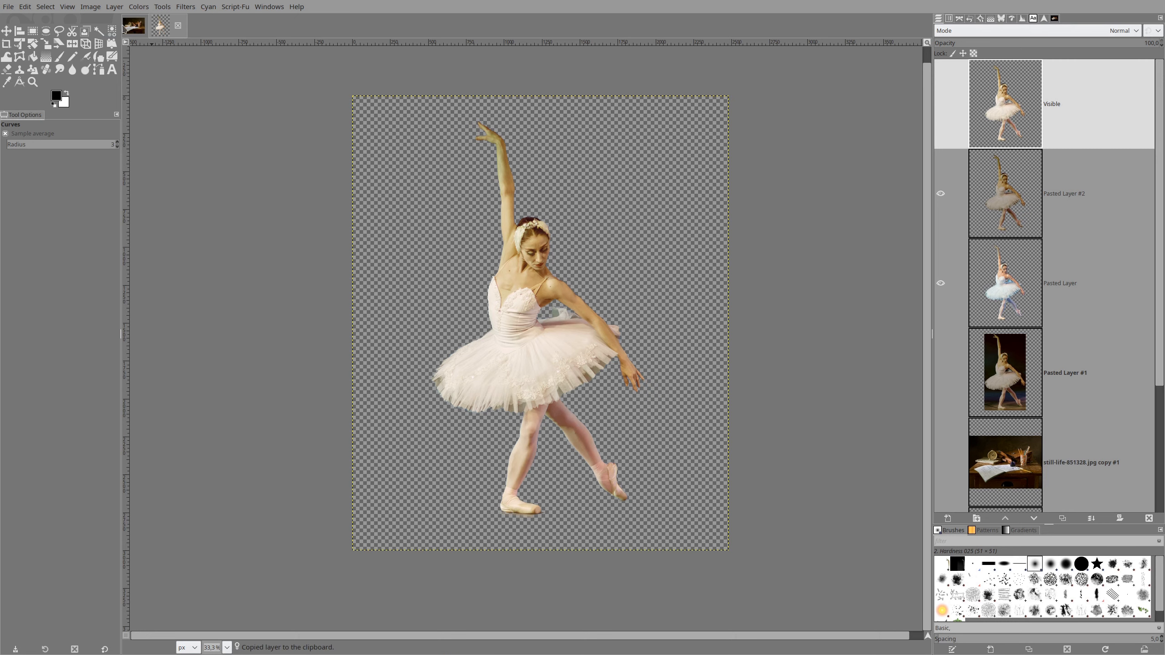
Paste the recolored ballerina into the still-life image and turn the floating selection into a new layer
{"action": "left_click", "coordinate": [133, 26]}
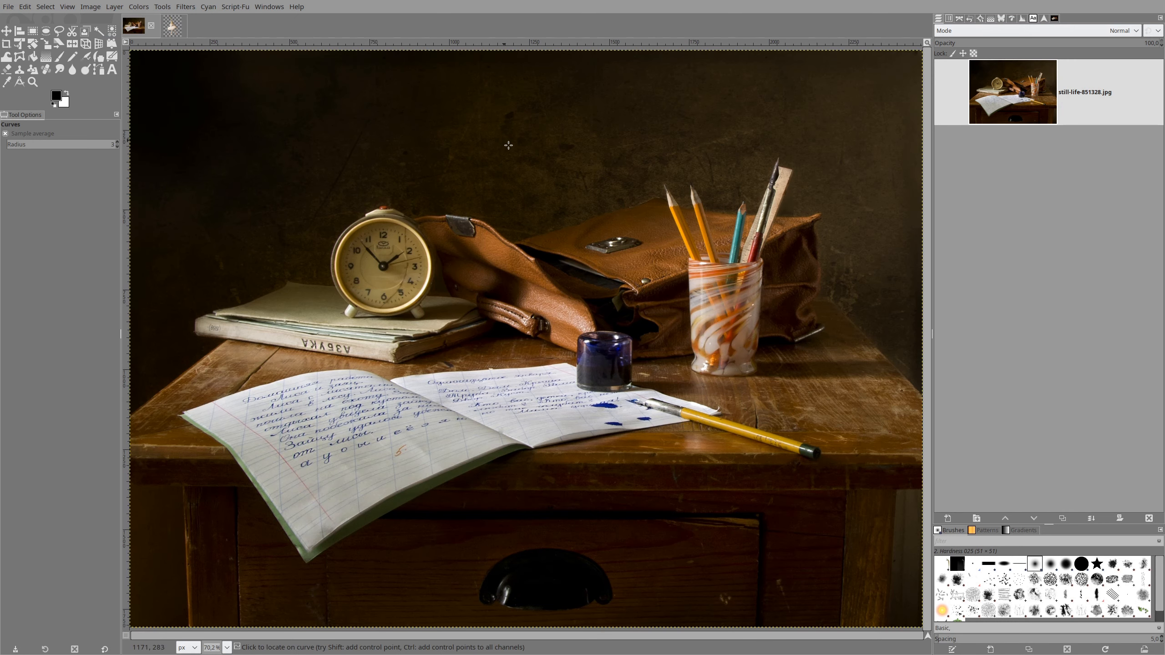
{"action": "key", "text": "ctrl+v"}
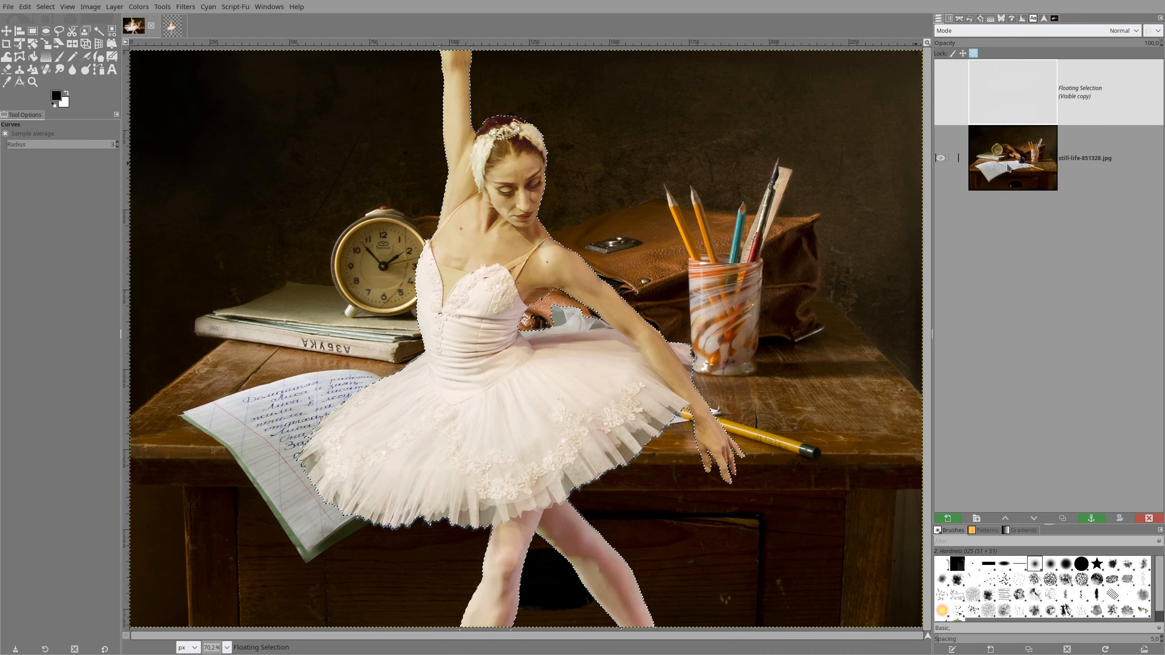
{"action": "right_click", "coordinate": [1007, 109]}
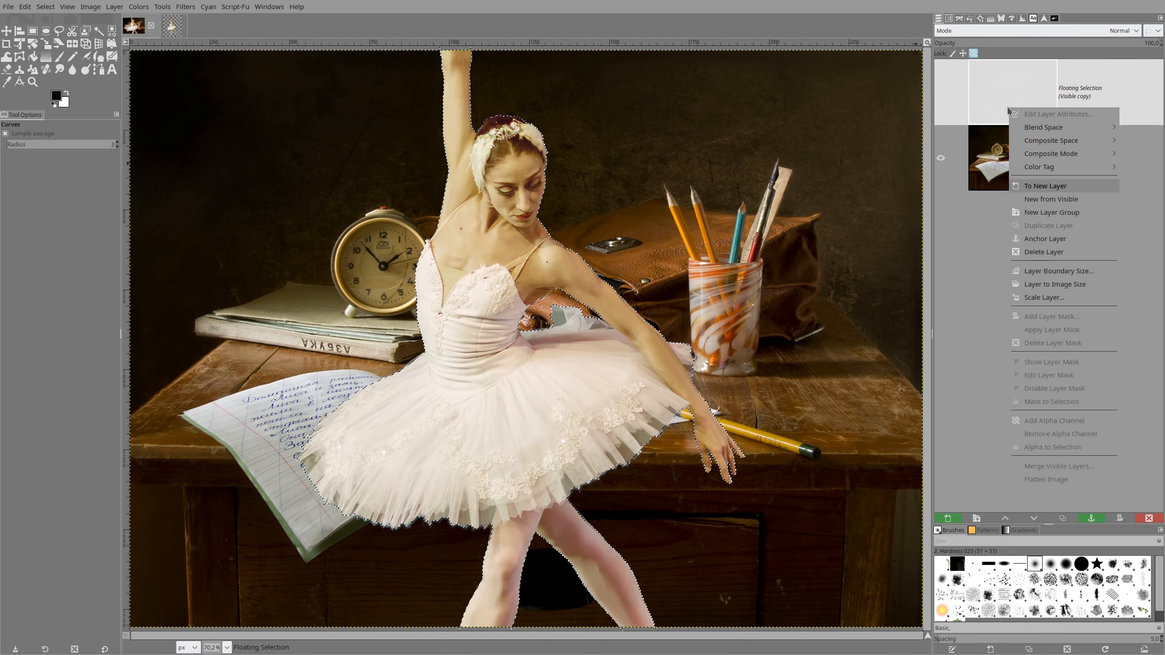
{"action": "left_click", "coordinate": [1041, 186]}
Start a Unified Transform on the pasted ballerina layer
{"action": "scroll", "coordinate": [629, 189], "scroll_direction": "down", "scroll_amount": 4, "text": "ctrl"}
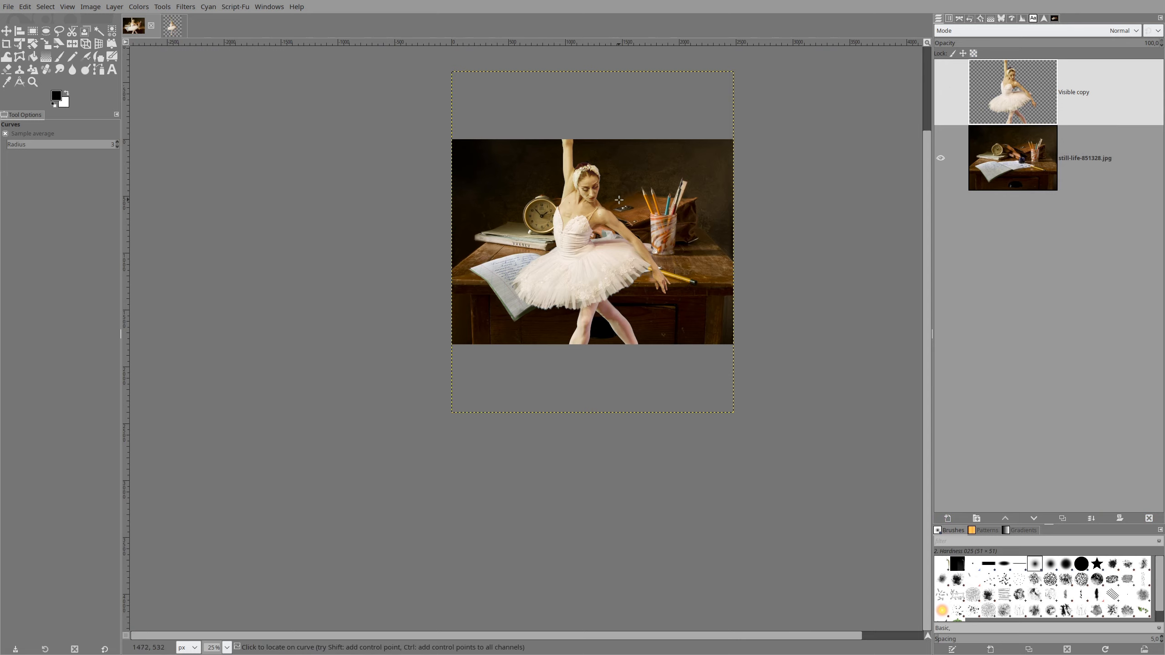
{"action": "left_click", "coordinate": [19, 45]}
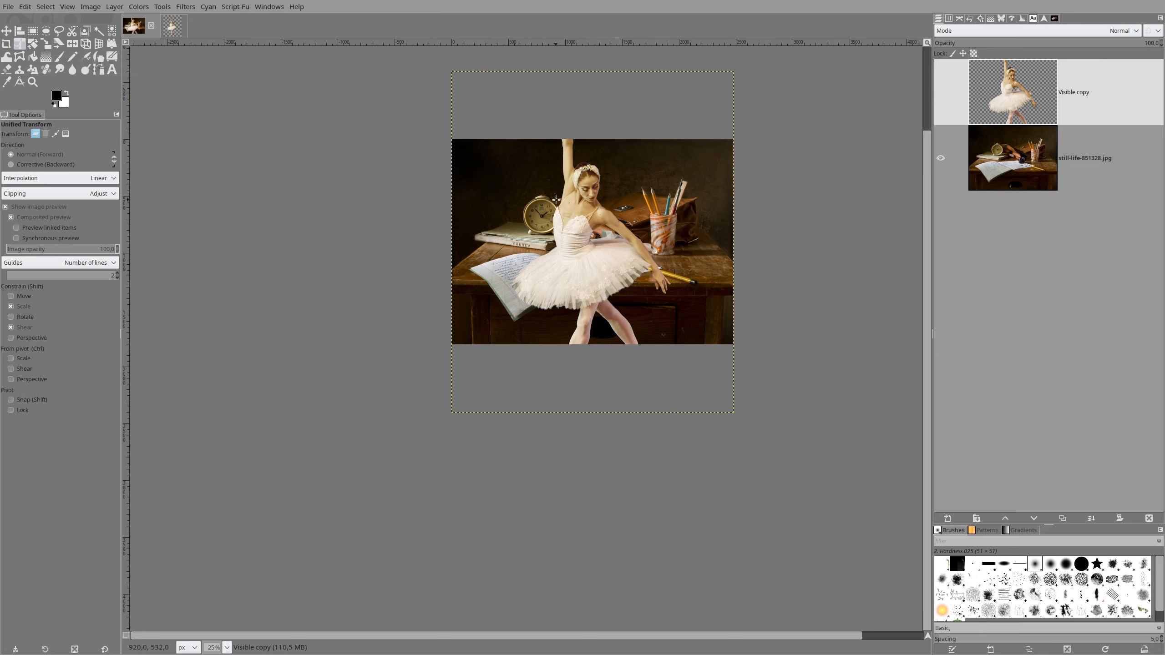
{"action": "left_click", "coordinate": [594, 201]}
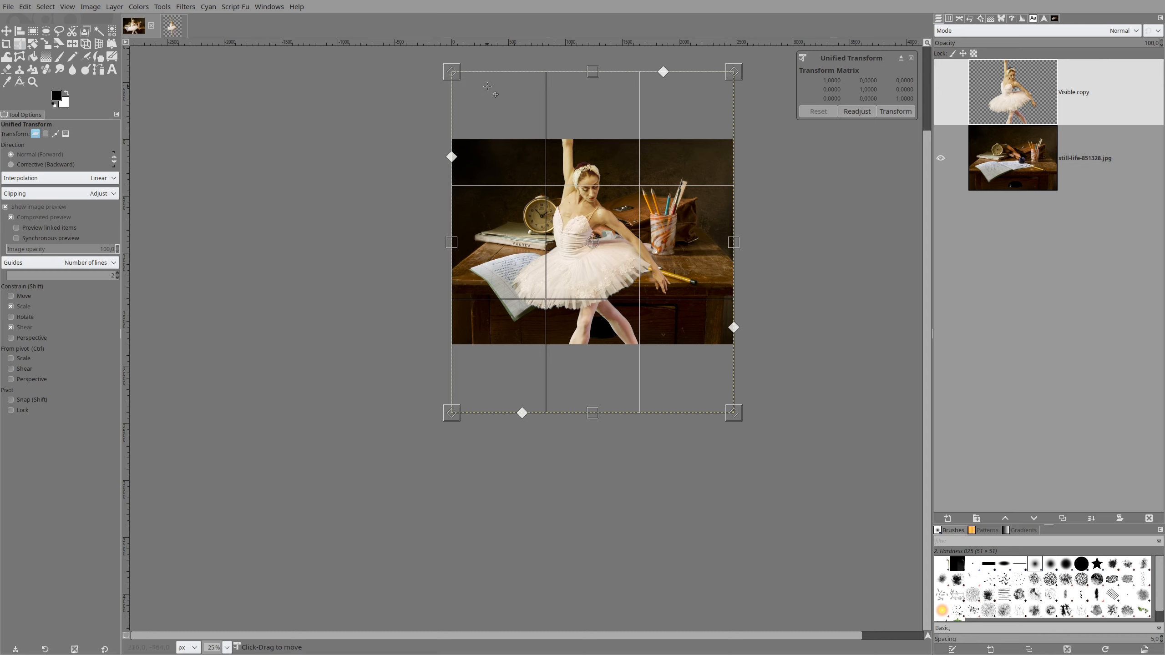
Try rotating the ballerina layer in both directions and undo both rotations
{"action": "left_click_drag", "start_coordinate": [498, 62], "coordinate": [552, 63]}
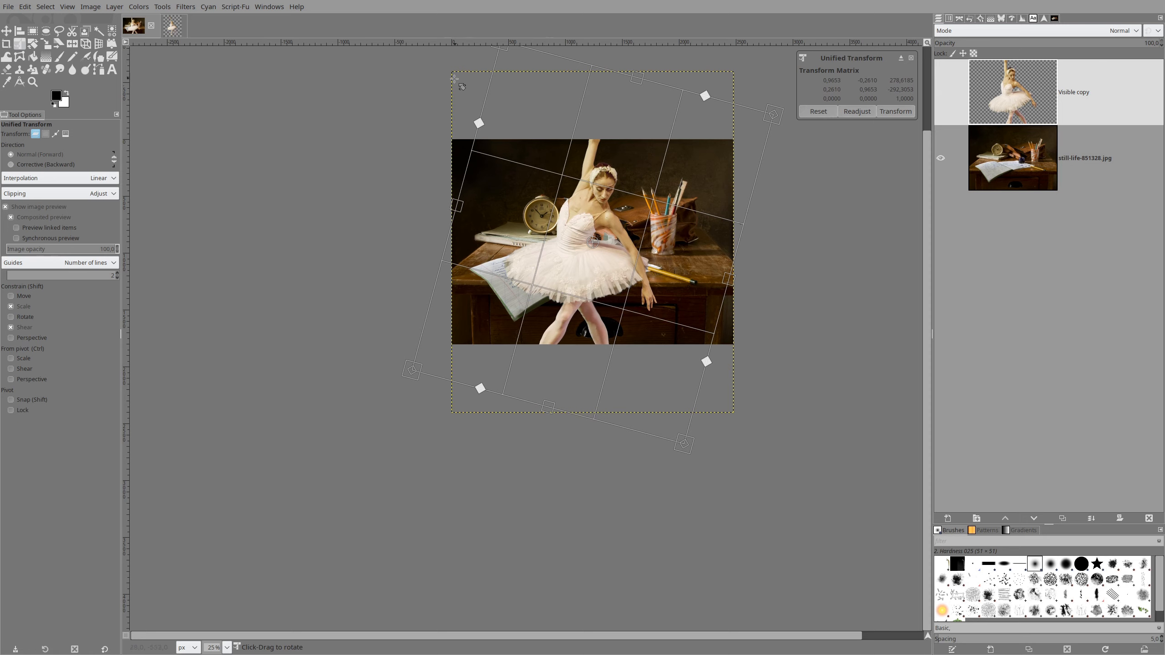
{"action": "left_click_drag", "start_coordinate": [421, 105], "coordinate": [416, 187]}
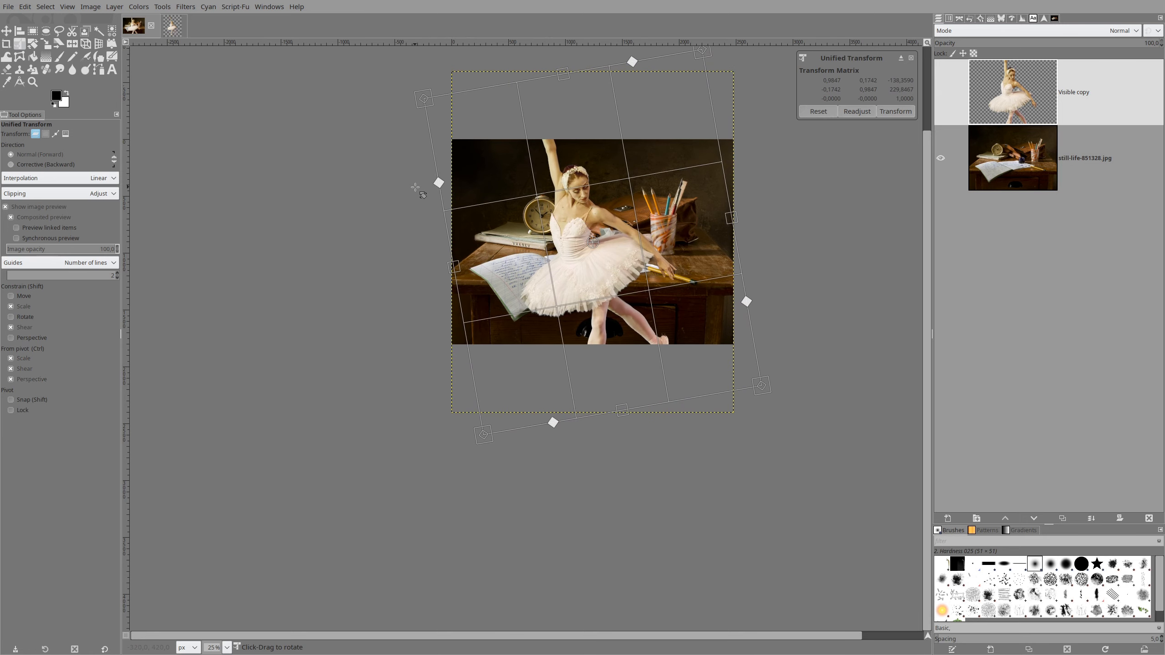
{"action": "key", "text": "ctrl+z"}
{"action": "key", "text": "ctrl+z"}
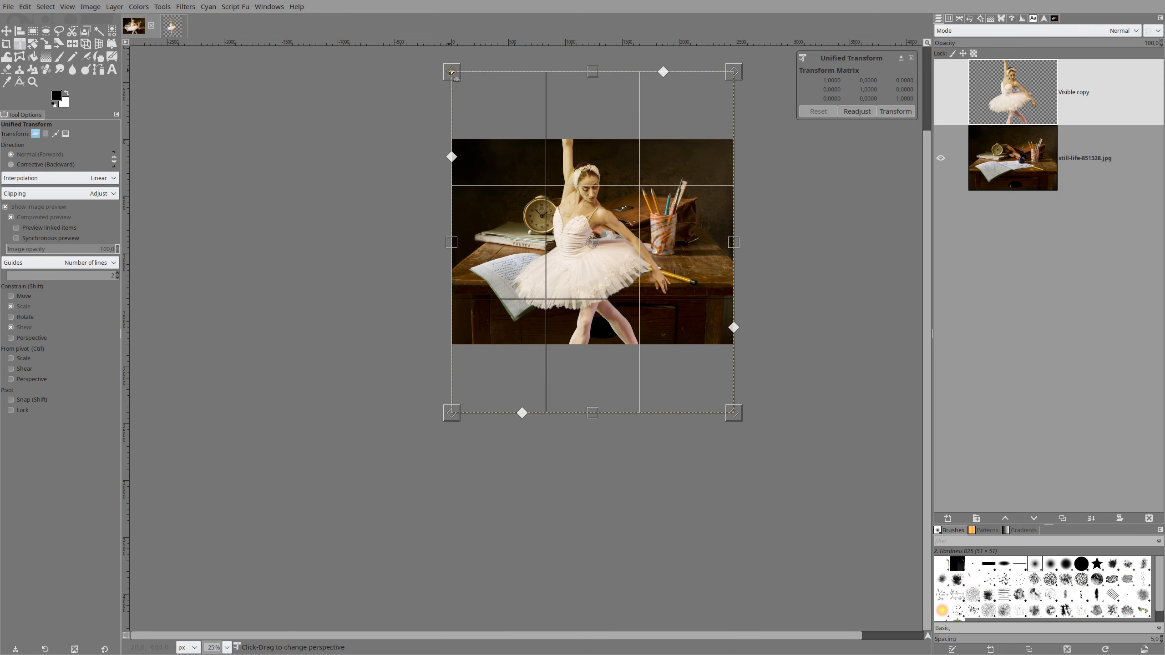
Try a perspective distortion by moving the ballerina layer's two upper corners, and reset the transform
{"action": "mouse_move", "coordinate": [452, 72]}
{"action": "left_mouse_down"}
{"action": "mouse_move", "coordinate": [467, 102]}
{"action": "mouse_move", "coordinate": [445, 89]}
{"action": "left_mouse_up"}
{"action": "left_click_drag", "start_coordinate": [734, 72], "coordinate": [715, 105]}
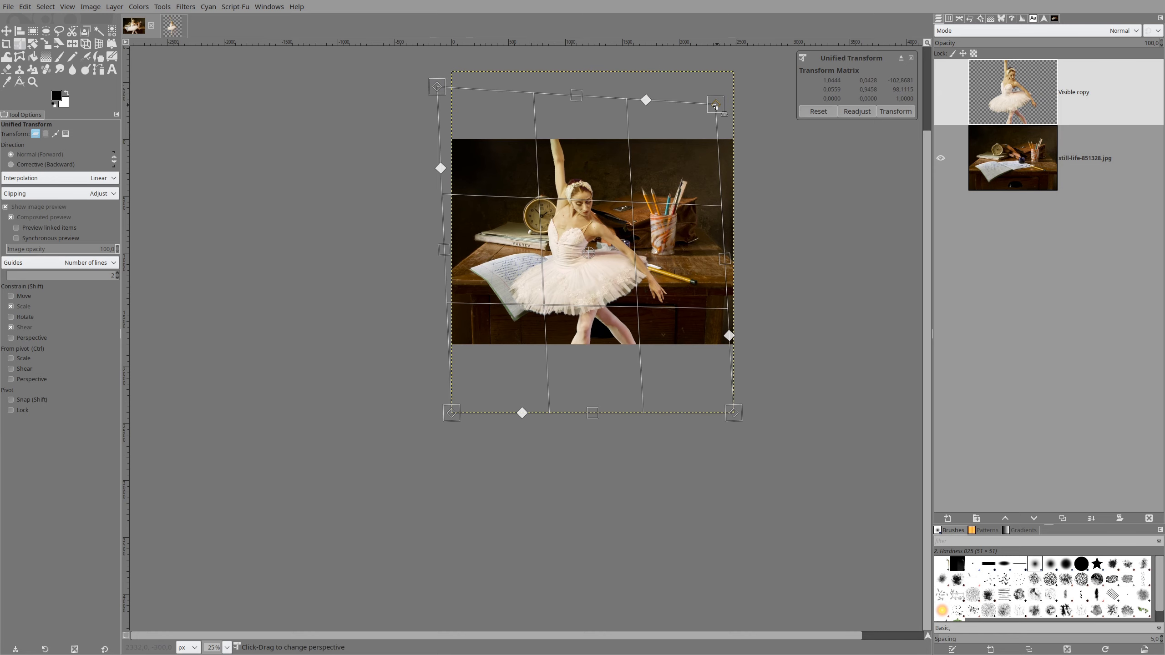
{"action": "left_click", "coordinate": [826, 113]}
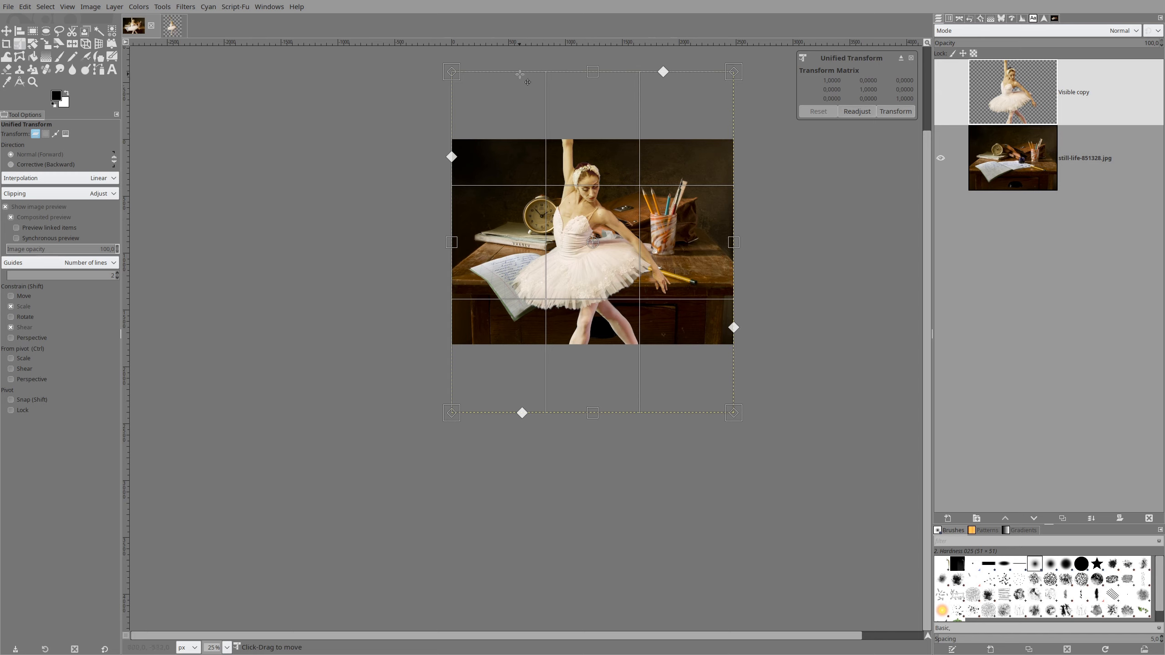
Try scaling and vertically shearing the ballerina layer, resetting the transform after each attempt
{"action": "left_click", "coordinate": [596, 70]}
{"action": "left_click_drag", "start_coordinate": [596, 69], "coordinate": [680, 73]}
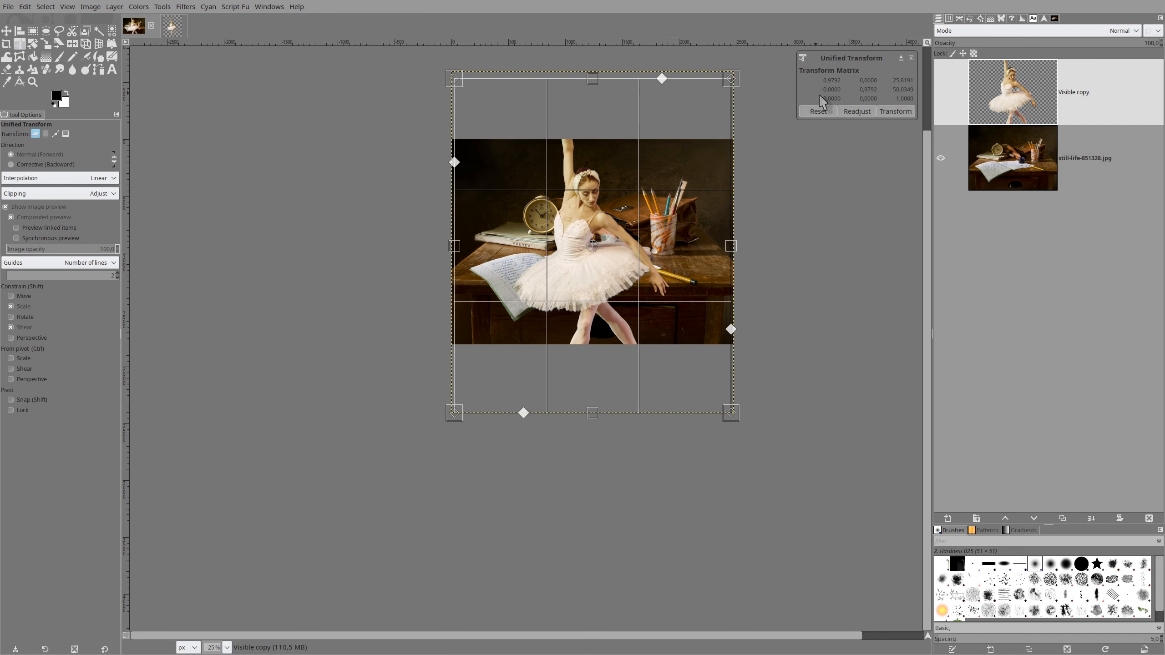
{"action": "left_click", "coordinate": [823, 112]}
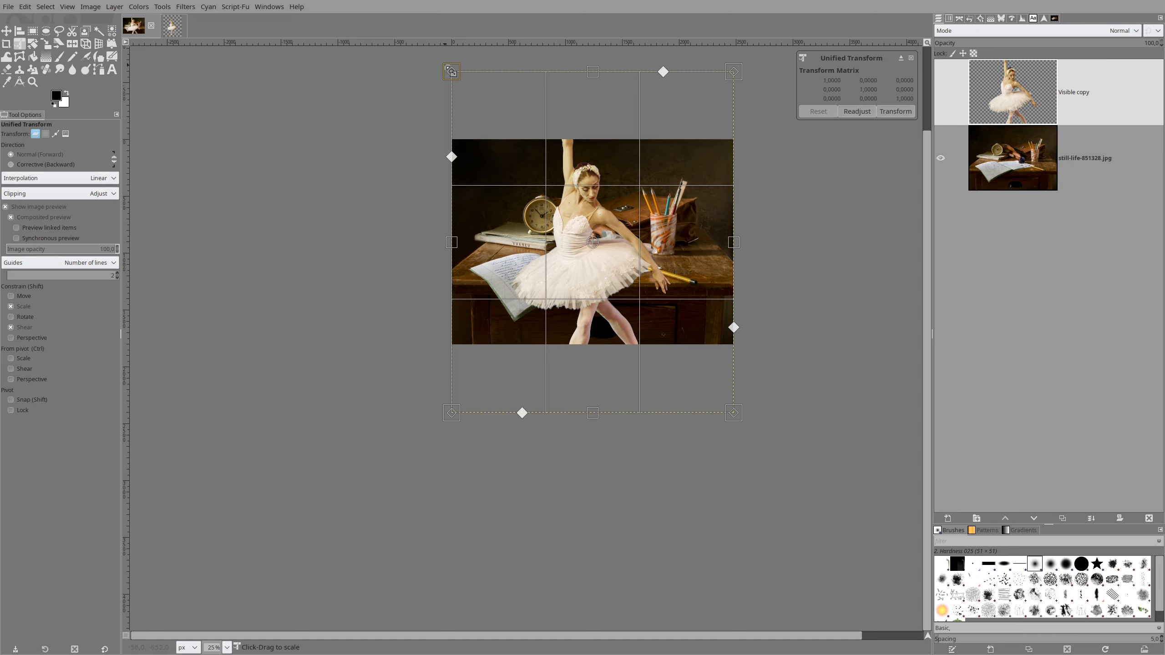
{"action": "left_click_drag", "start_coordinate": [458, 169], "coordinate": [453, 134]}
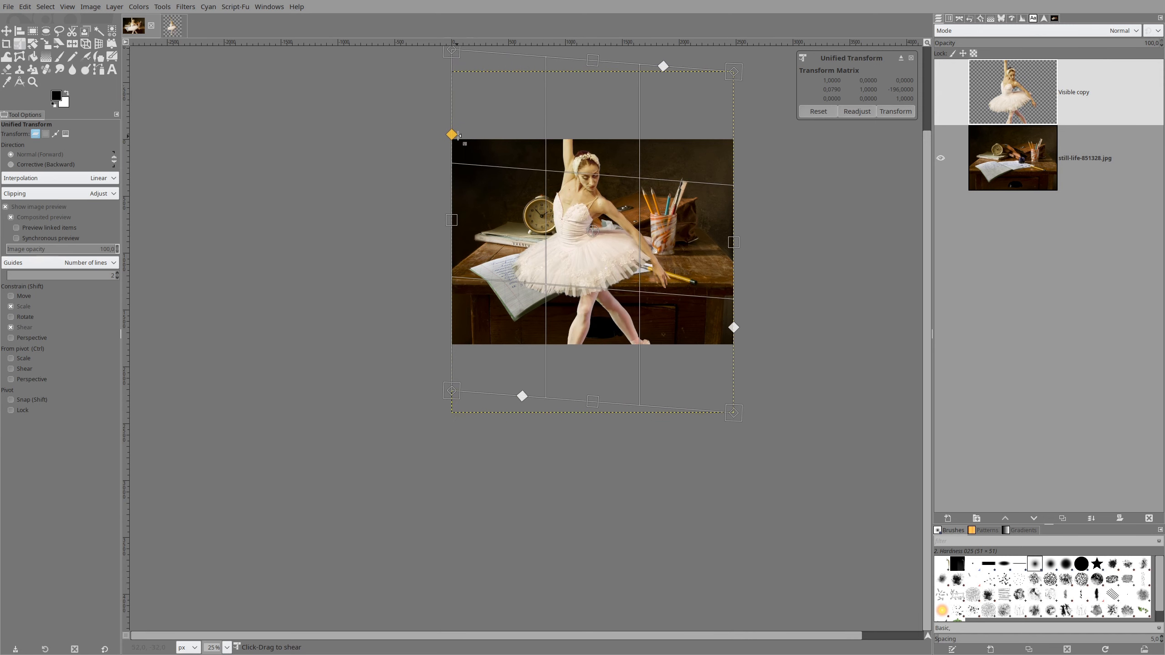
{"action": "left_click", "coordinate": [818, 112]}
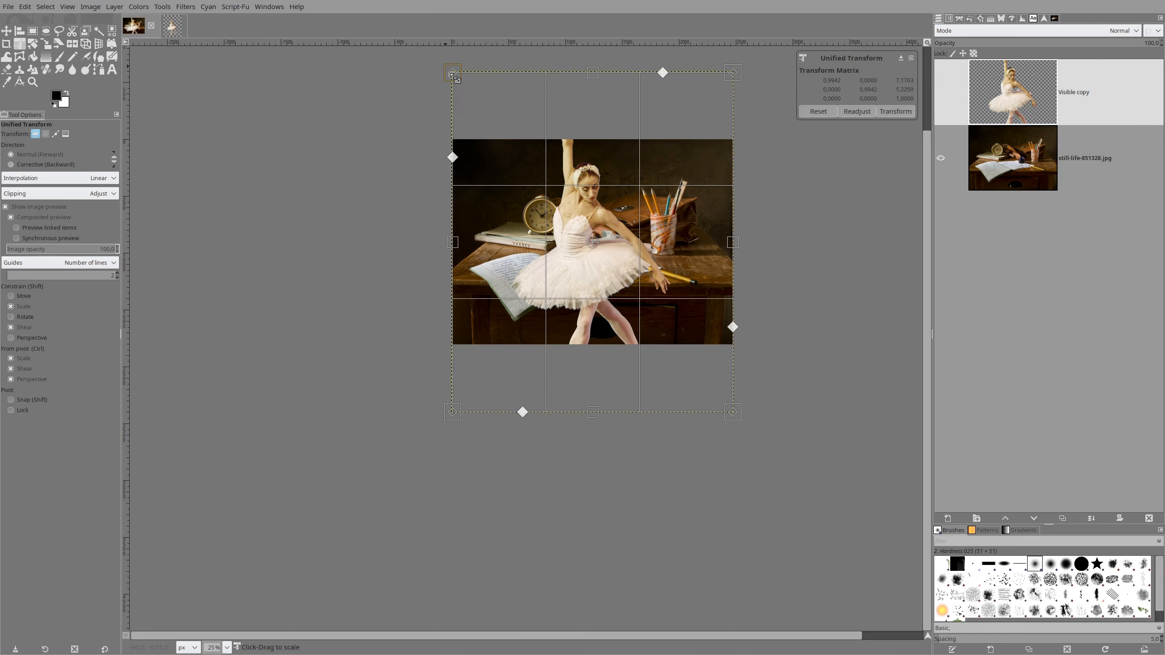
Scale the ballerina proportionally to about 0.42, stand her on the open notebook beside the ink bottle, and apply the transform
{"action": "left_click_drag", "start_coordinate": [451, 71], "coordinate": [576, 283]}
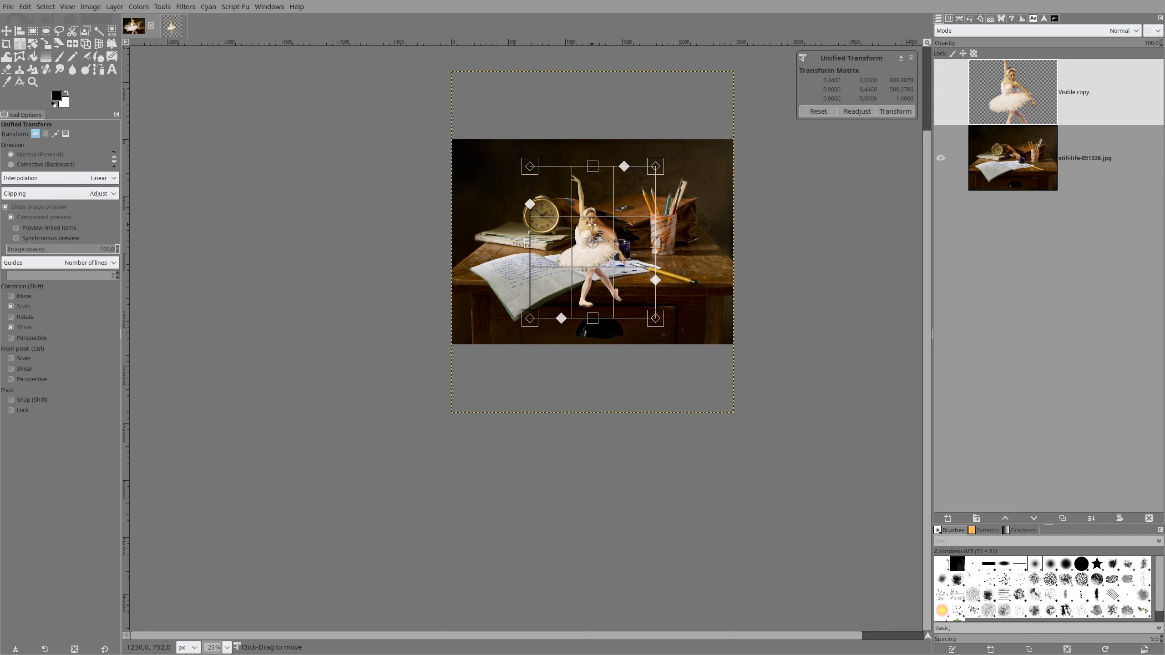
{"action": "left_click_drag", "start_coordinate": [593, 224], "coordinate": [583, 186]}
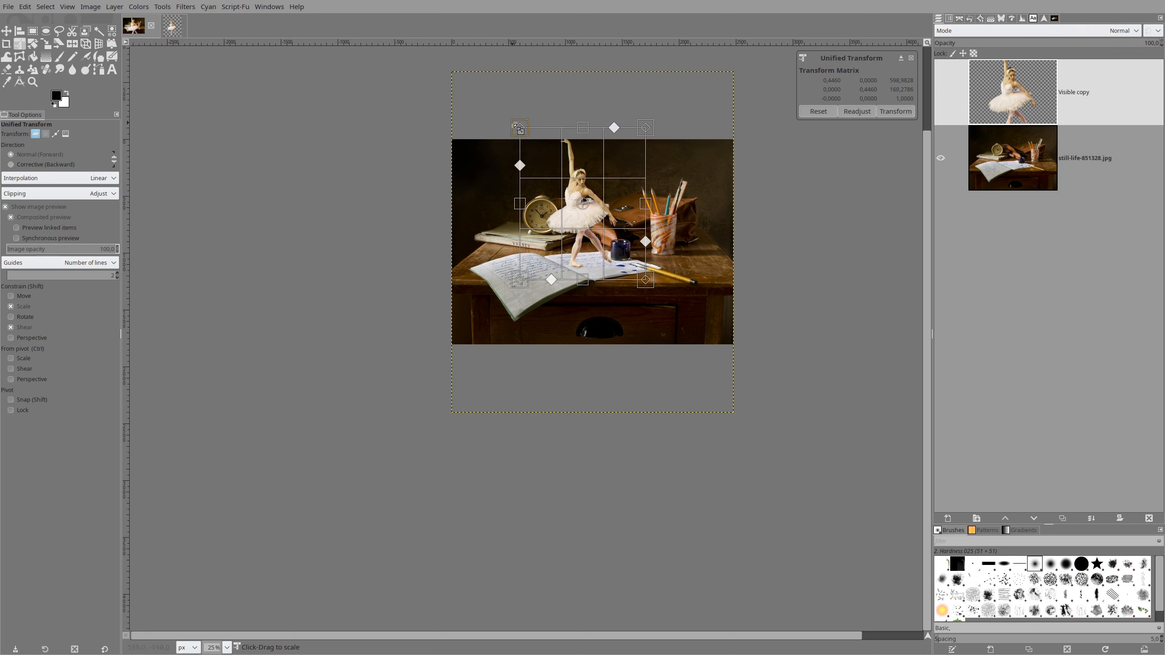
{"action": "left_click_drag", "start_coordinate": [512, 121], "coordinate": [527, 135]}
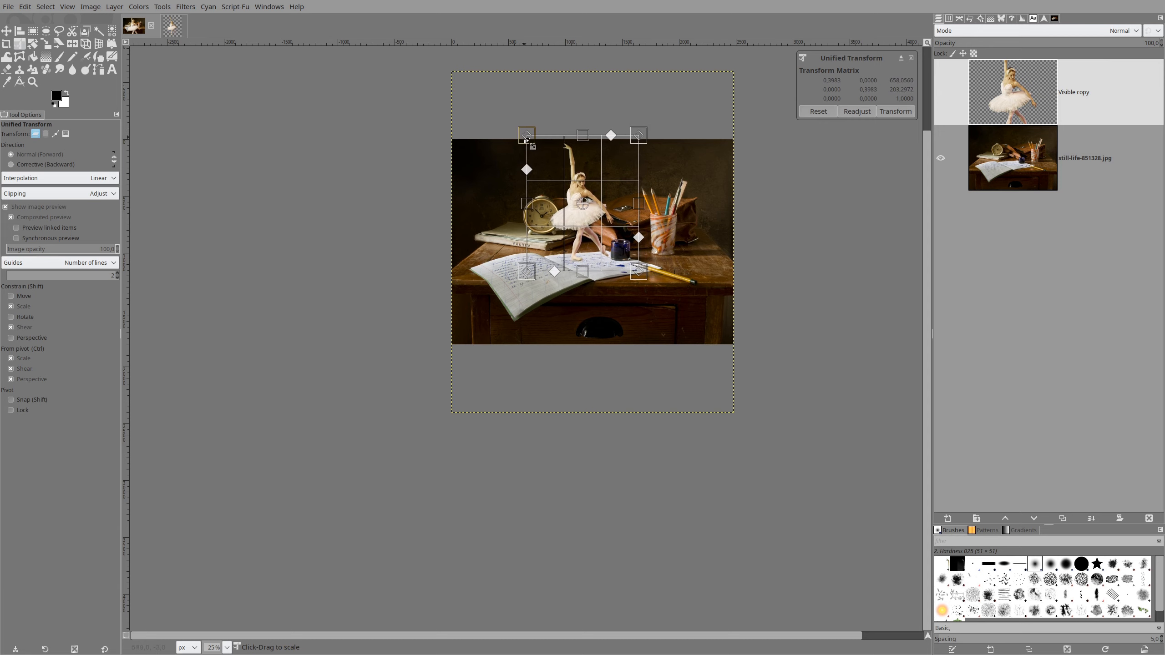
{"action": "left_click_drag", "start_coordinate": [581, 198], "coordinate": [584, 206]}
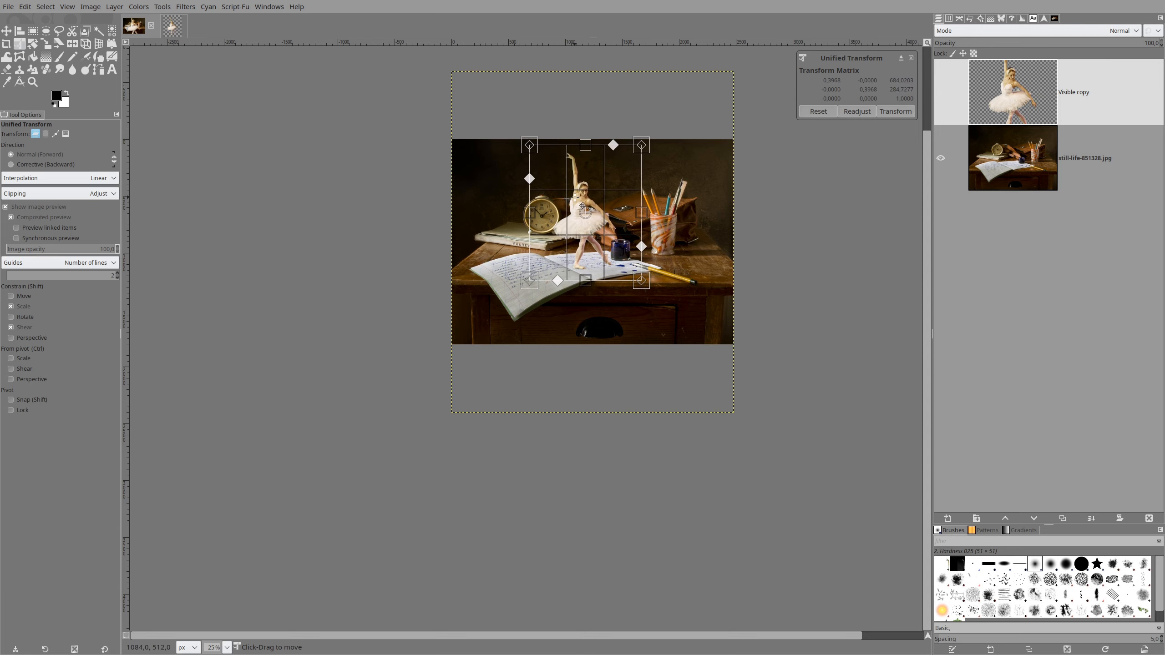
{"action": "scroll", "coordinate": [700, 220], "scroll_direction": "up", "scroll_amount": 2}
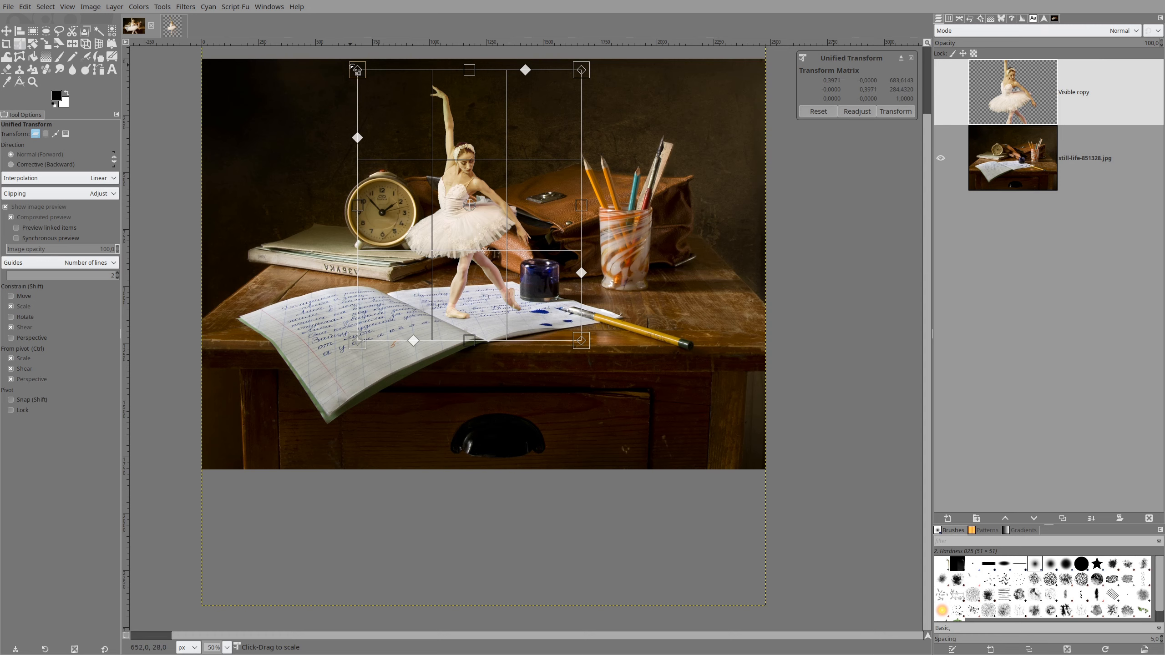
{"action": "left_click_drag", "start_coordinate": [353, 68], "coordinate": [339, 55]}
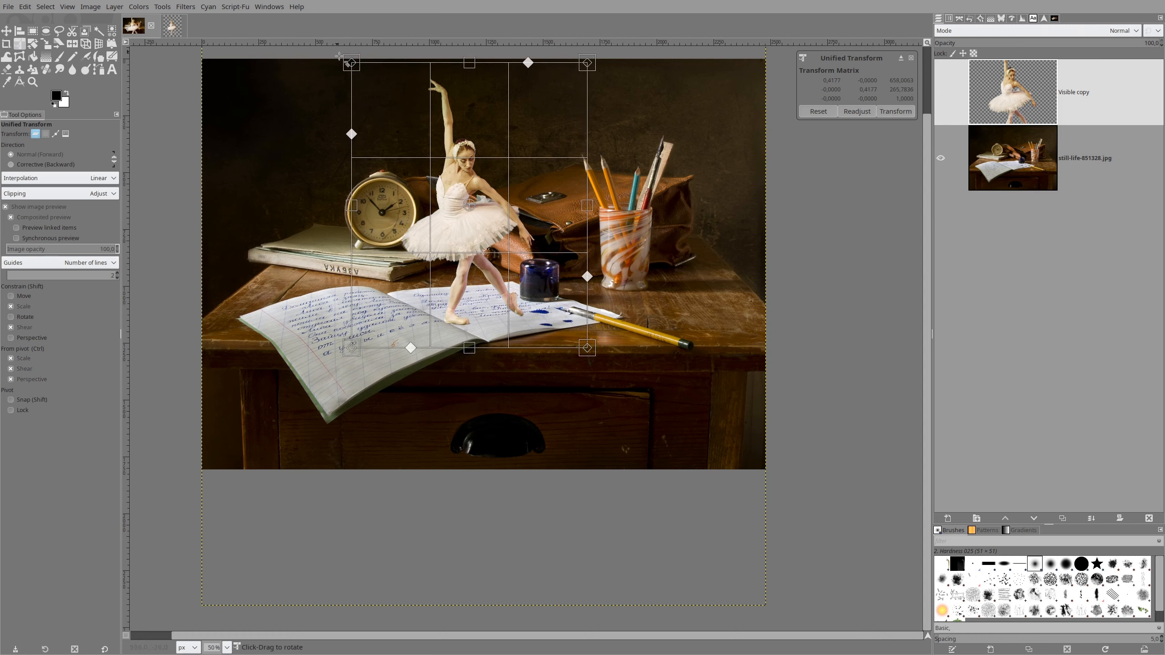
{"action": "left_click_drag", "start_coordinate": [455, 188], "coordinate": [454, 181]}
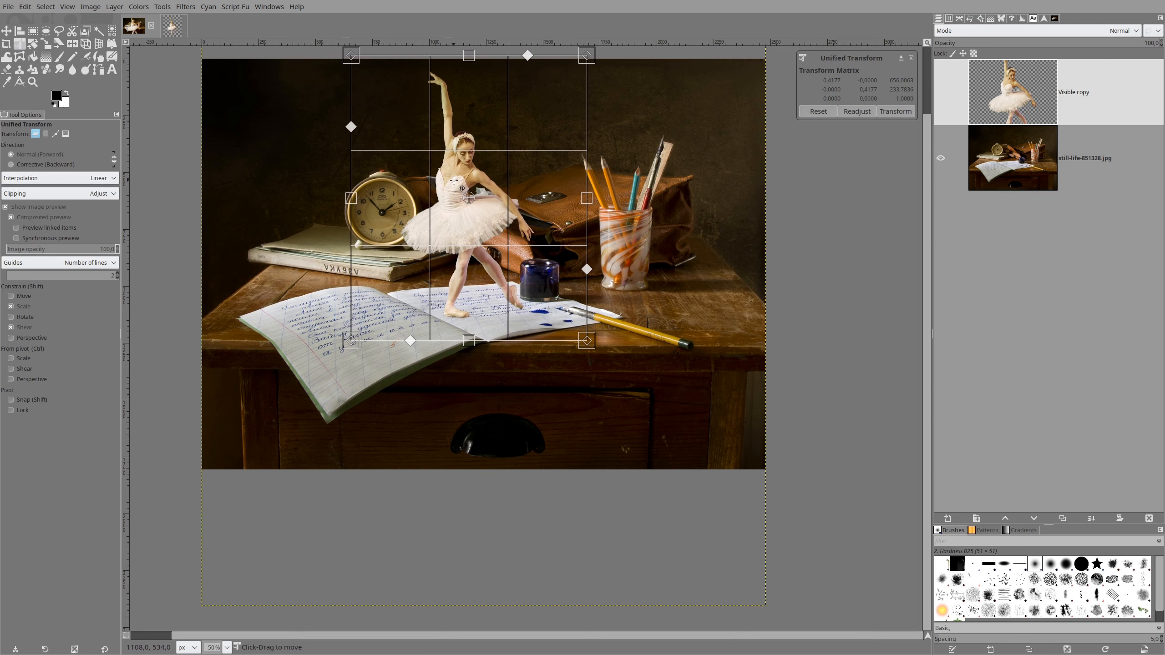
{"action": "scroll", "coordinate": [626, 163], "scroll_direction": "down", "scroll_amount": 1}
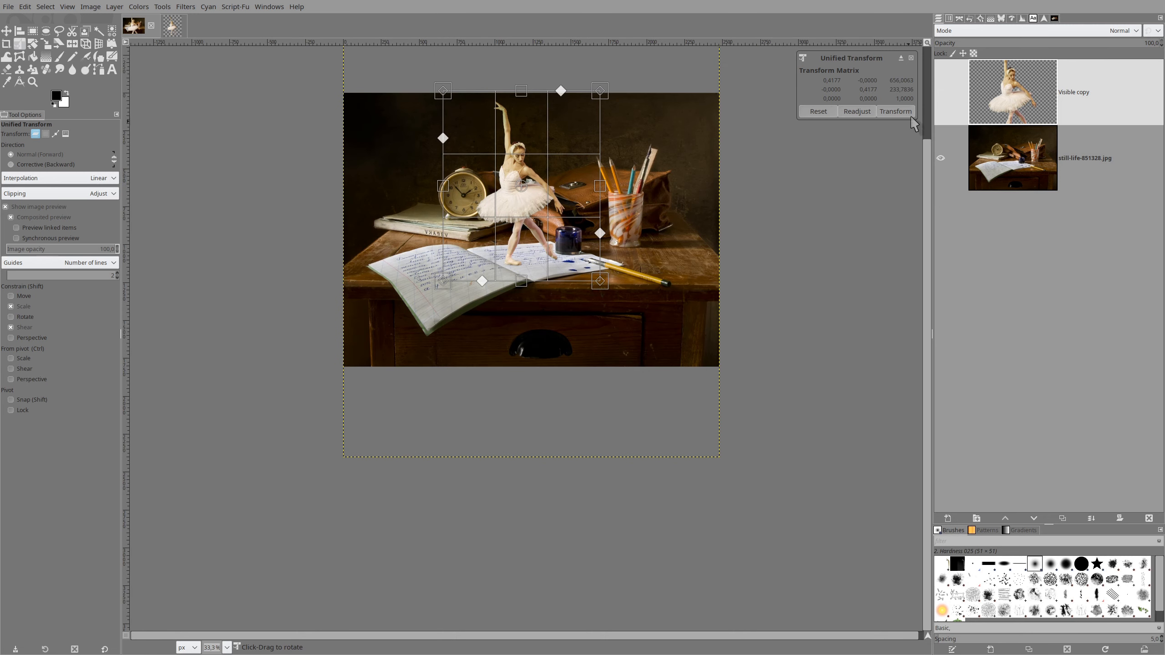
{"action": "left_click", "coordinate": [896, 111]}
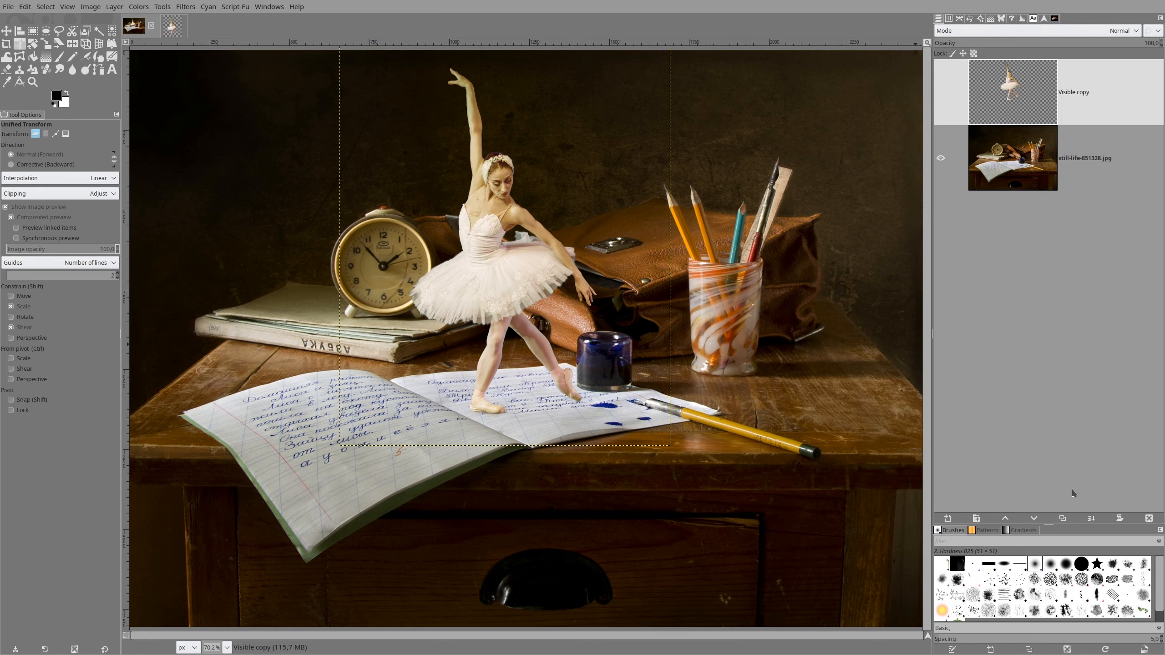
Duplicate the ballerina layer, move the original beneath the still-life layer as a backup, and select the top copy
{"action": "left_click", "coordinate": [1063, 518]}
{"action": "left_click_drag", "start_coordinate": [1018, 158], "coordinate": [1028, 253]}
{"action": "left_click", "coordinate": [1002, 102]}
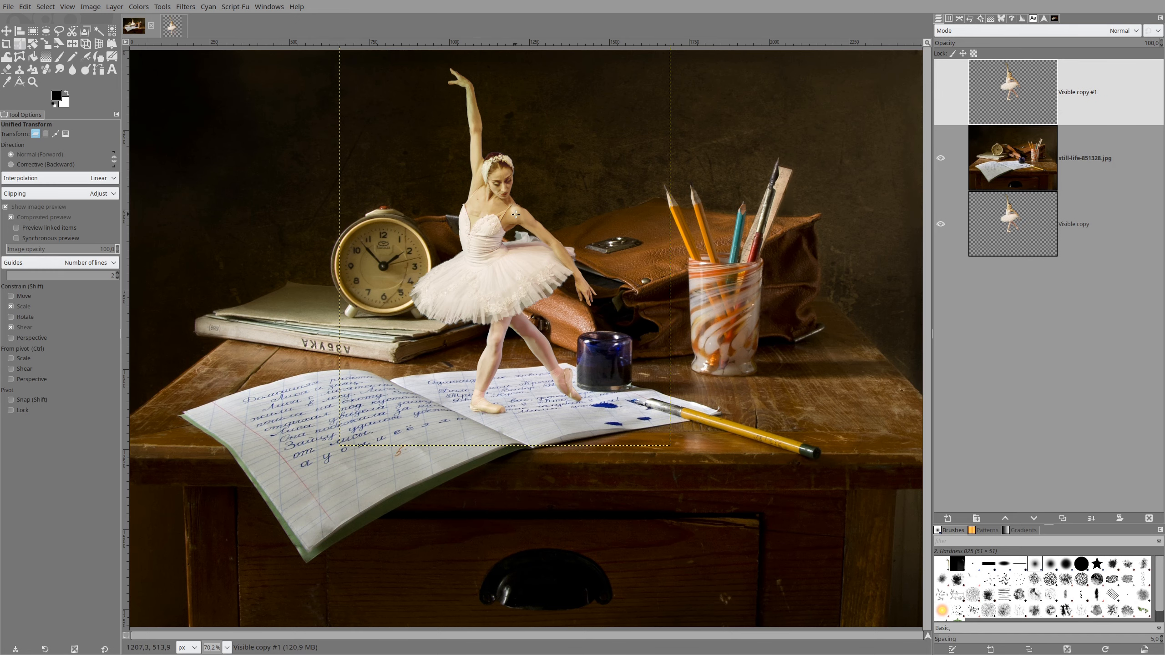
Darken the shadows of the top ballerina copy with Curves, anchoring the highlights at input 199 and output 202
{"action": "scroll", "coordinate": [516, 215], "scroll_direction": "down", "scroll_amount": 1}
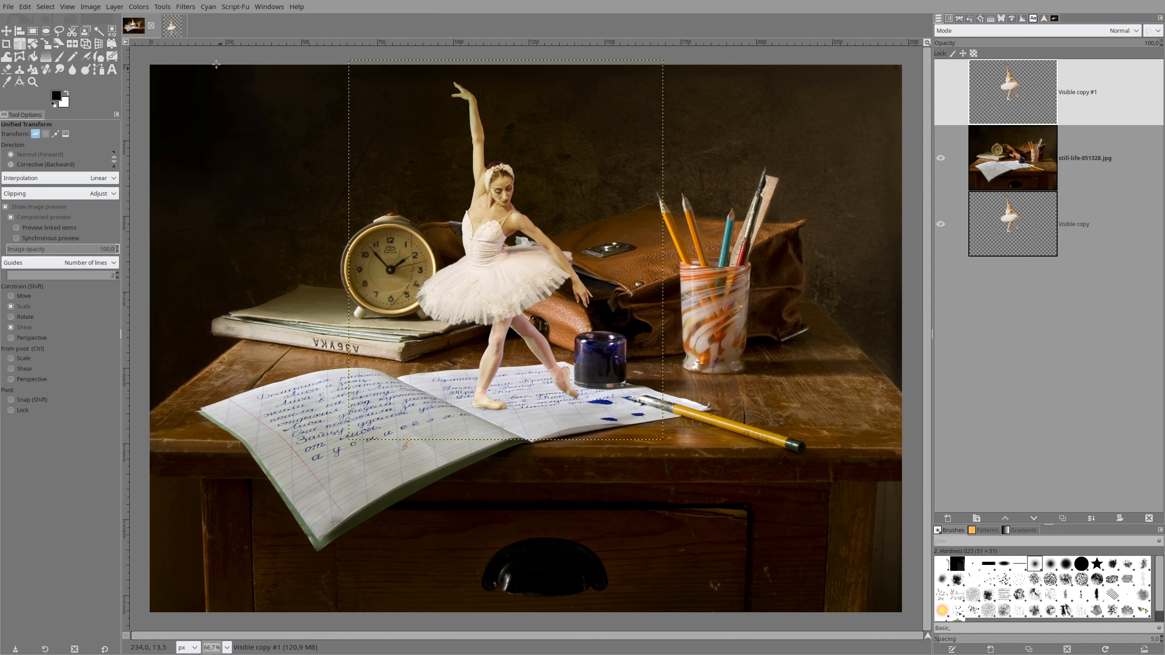
{"action": "left_click", "coordinate": [137, 7]}
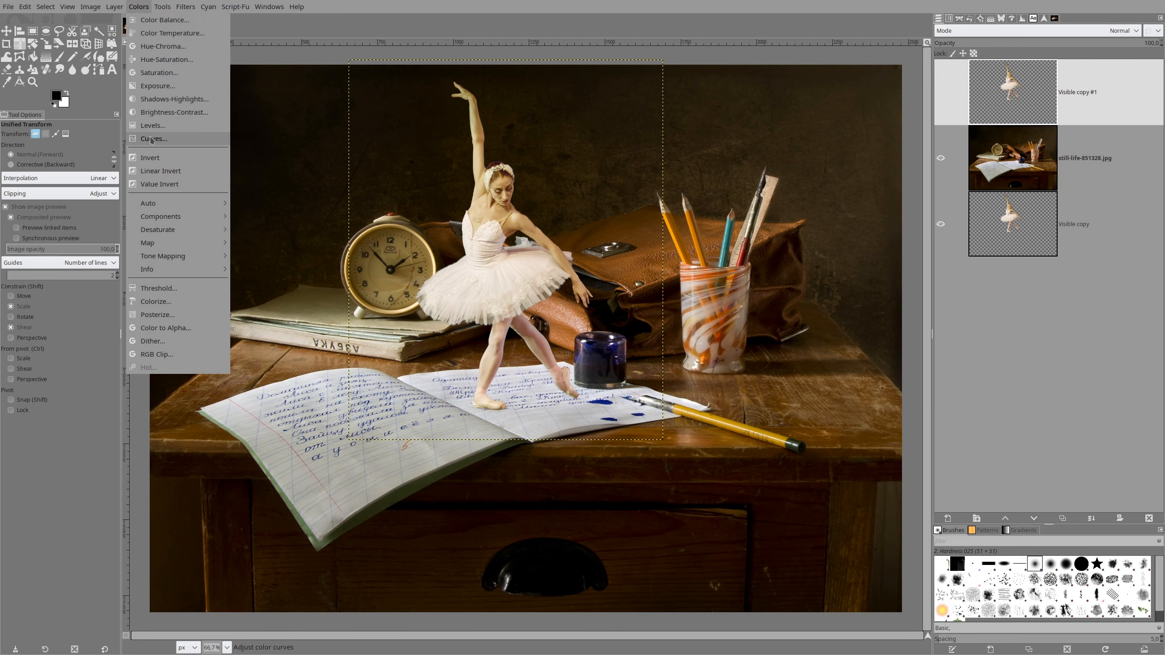
{"action": "left_click", "coordinate": [151, 139]}
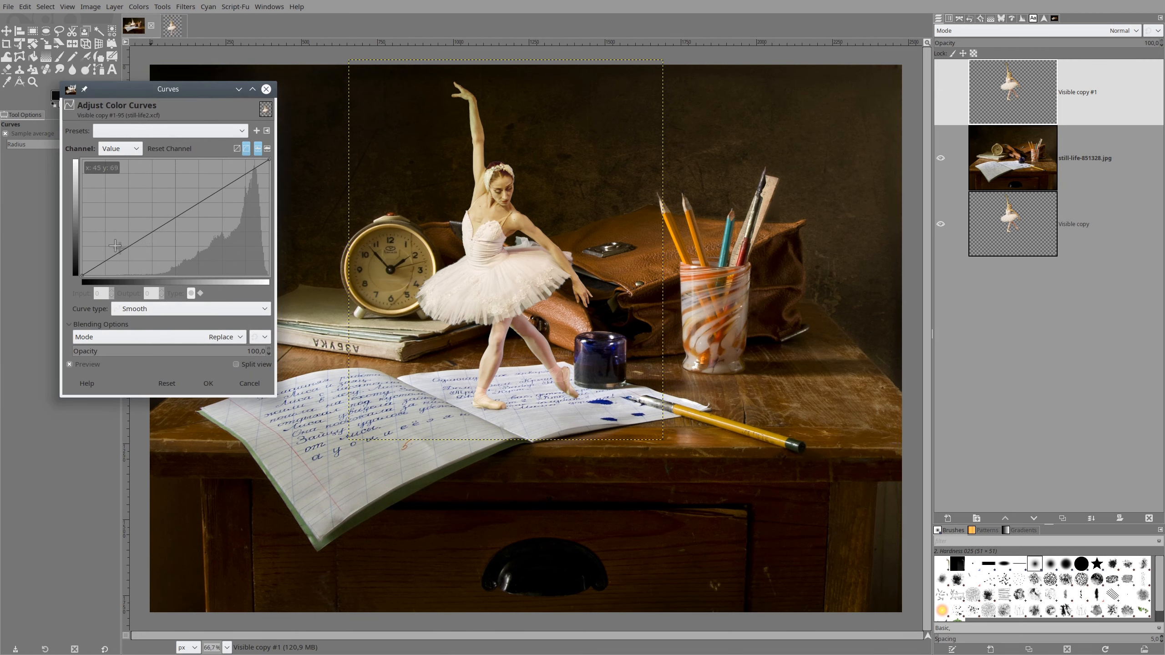
{"action": "left_click_drag", "start_coordinate": [110, 260], "coordinate": [118, 266]}
{"action": "left_click", "coordinate": [230, 184]}
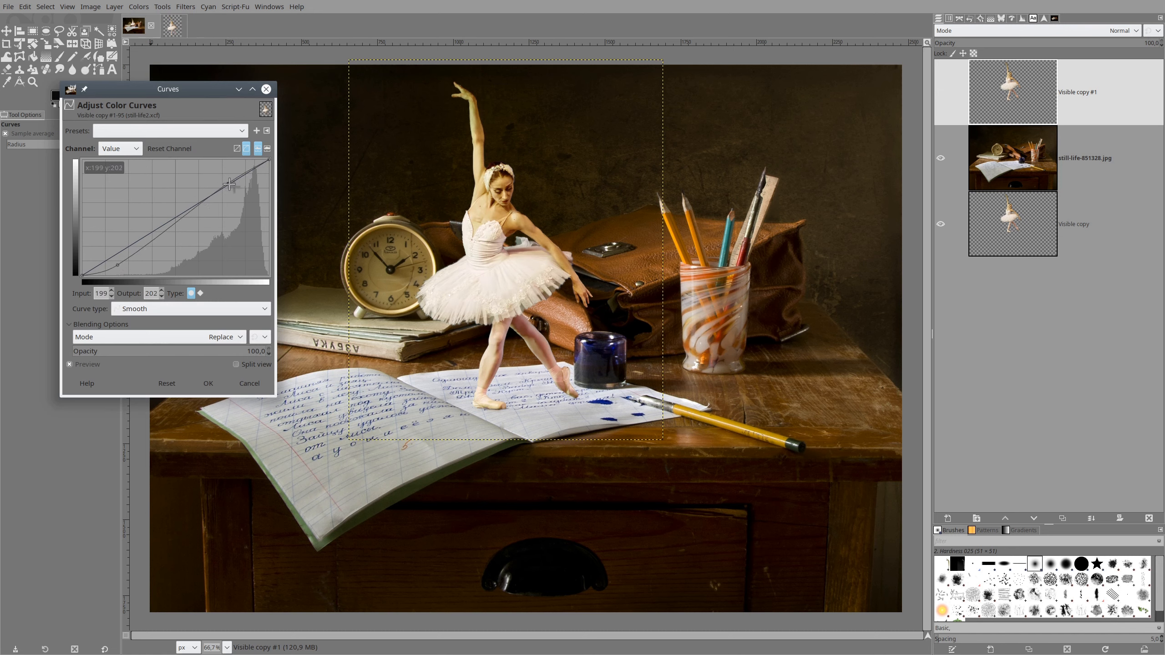
{"action": "left_click_drag", "start_coordinate": [118, 265], "coordinate": [140, 254]}
{"action": "left_click", "coordinate": [208, 383]}
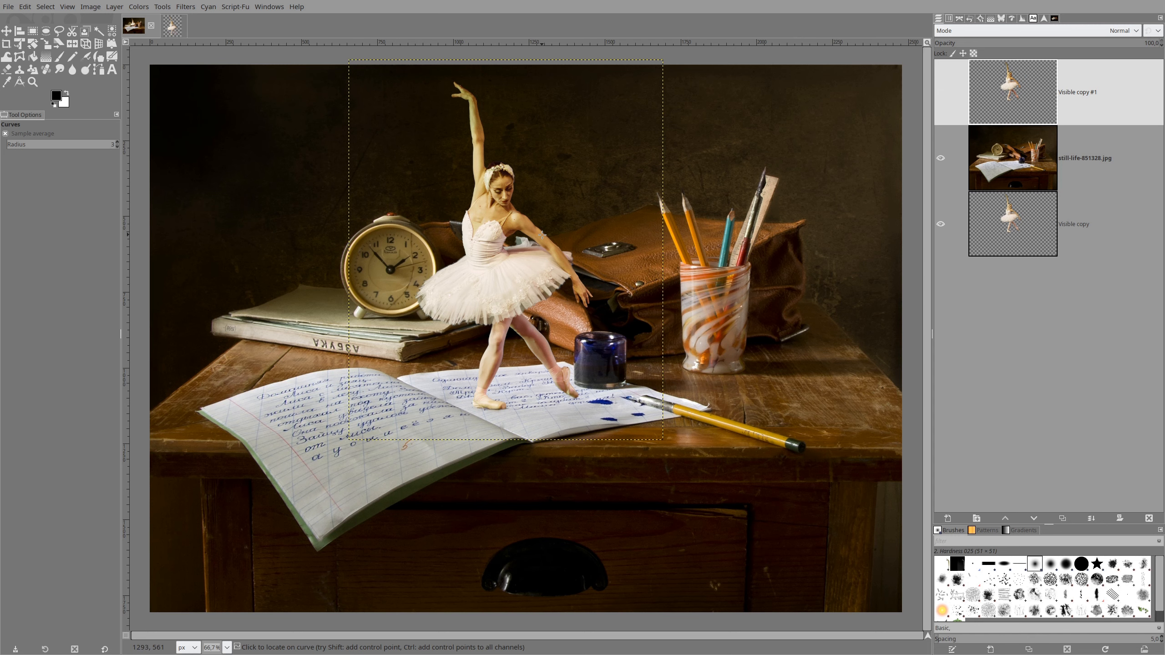
Duplicate the darkened ballerina layer and flip the new copy horizontally
{"action": "left_click", "coordinate": [99, 45]}
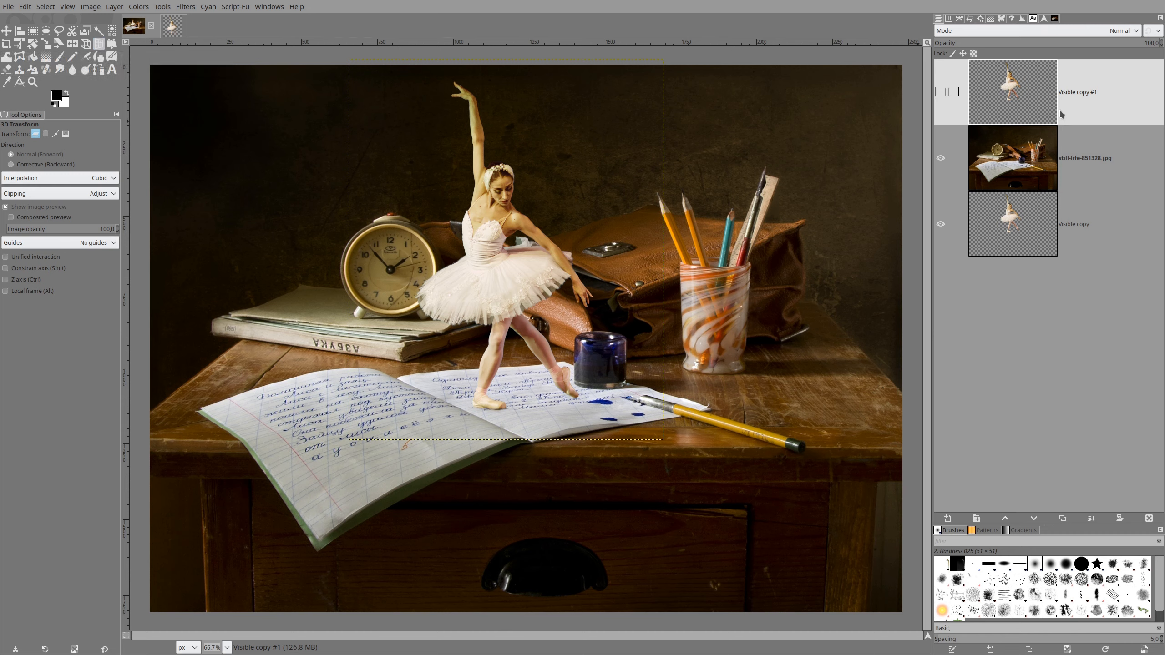
{"action": "left_click", "coordinate": [1063, 518]}
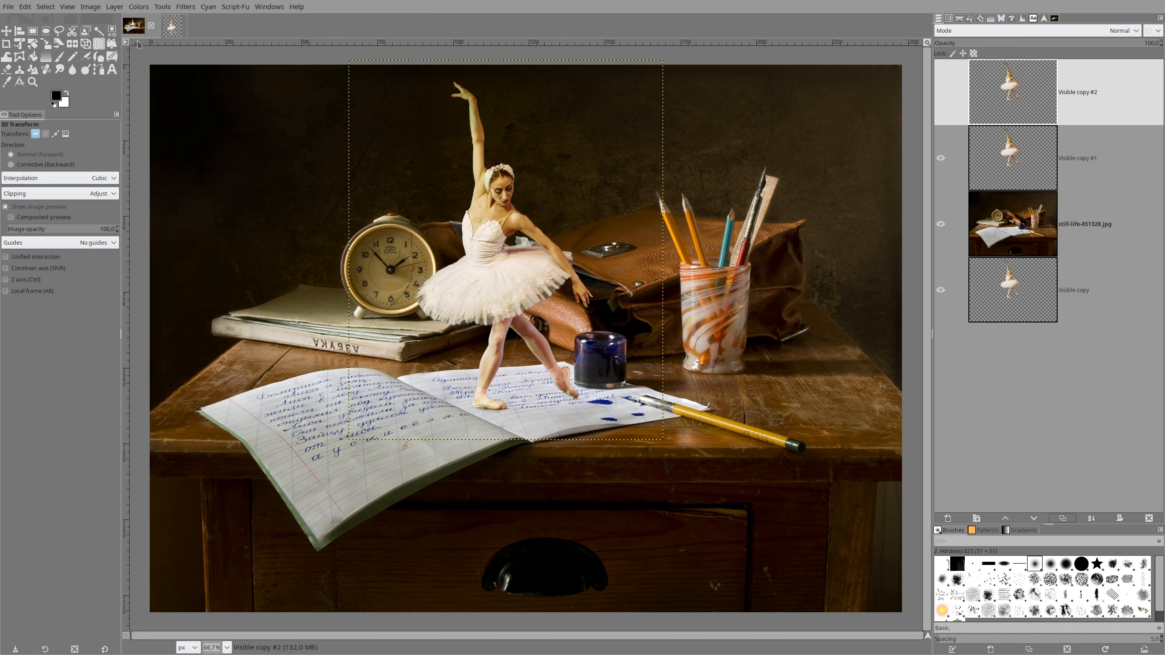
{"action": "left_click", "coordinate": [119, 10]}
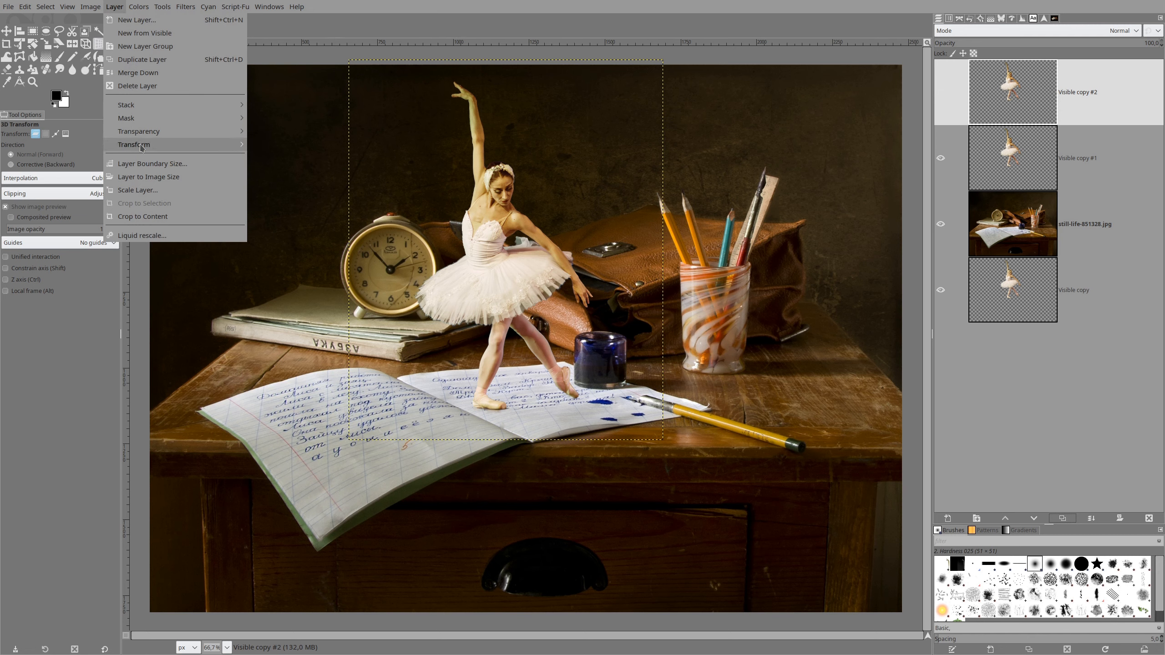
{"action": "mouse_move", "coordinate": [141, 147]}
{"action": "left_click", "coordinate": [312, 146]}
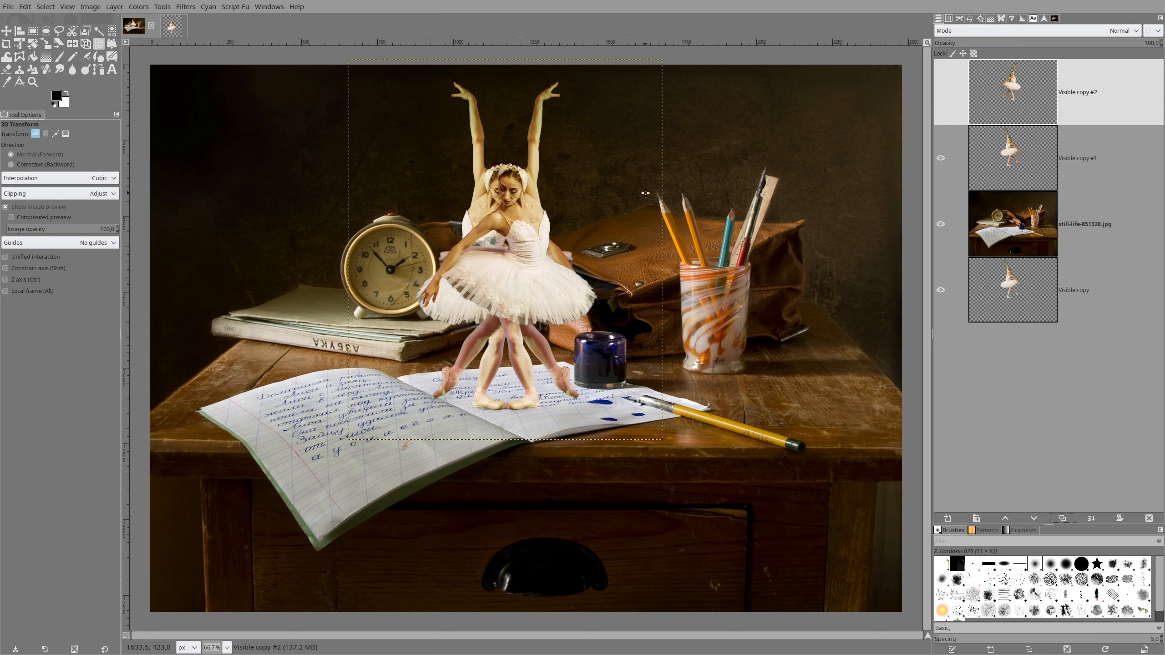
Rotate the flipped ballerina with 3D Transform to about X -8.60, Y -59.26 and Z -3.71, and apply it
{"action": "left_click_drag", "start_coordinate": [645, 194], "coordinate": [577, 203]}
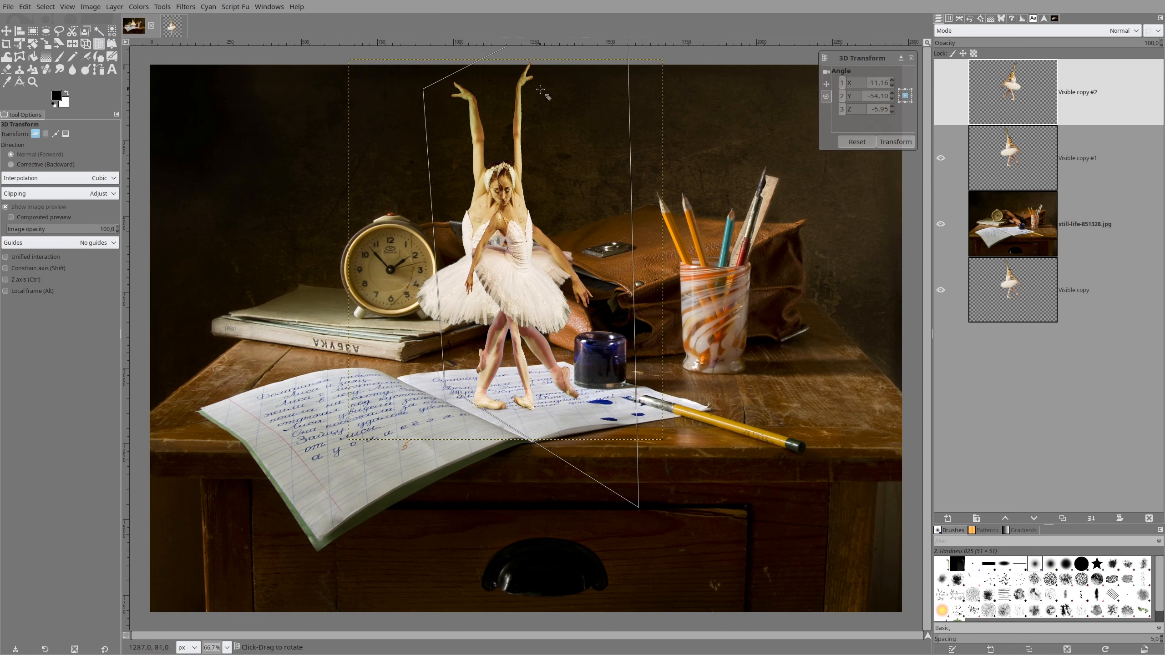
{"action": "left_click_drag", "start_coordinate": [538, 87], "coordinate": [535, 88]}
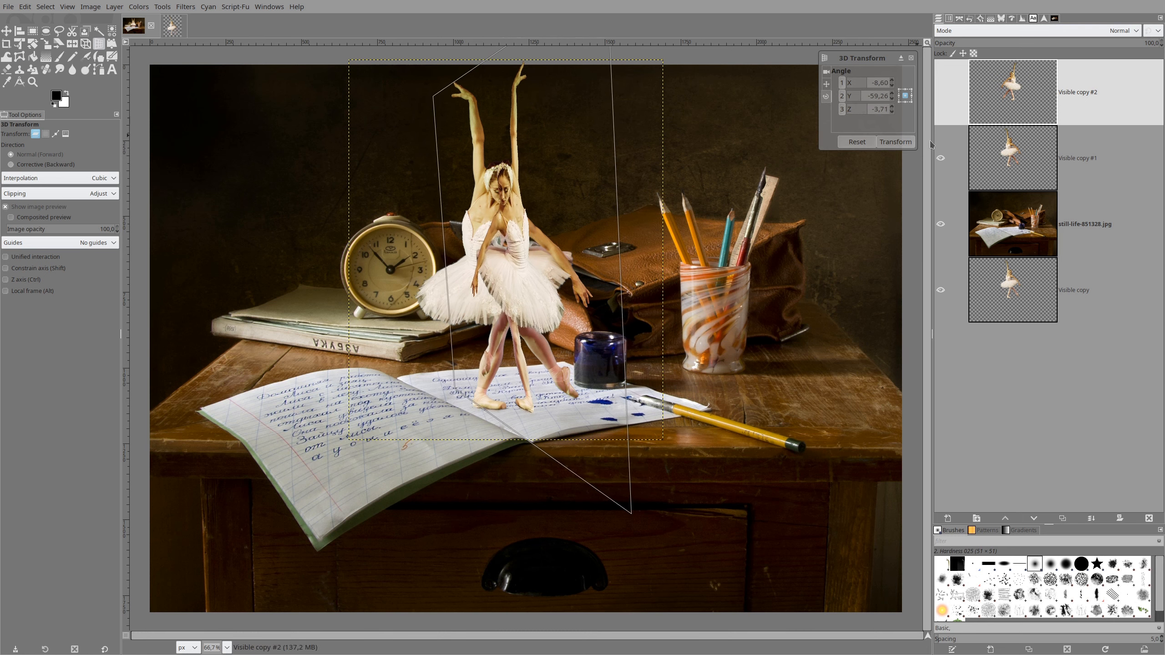
{"action": "left_click", "coordinate": [895, 141]}
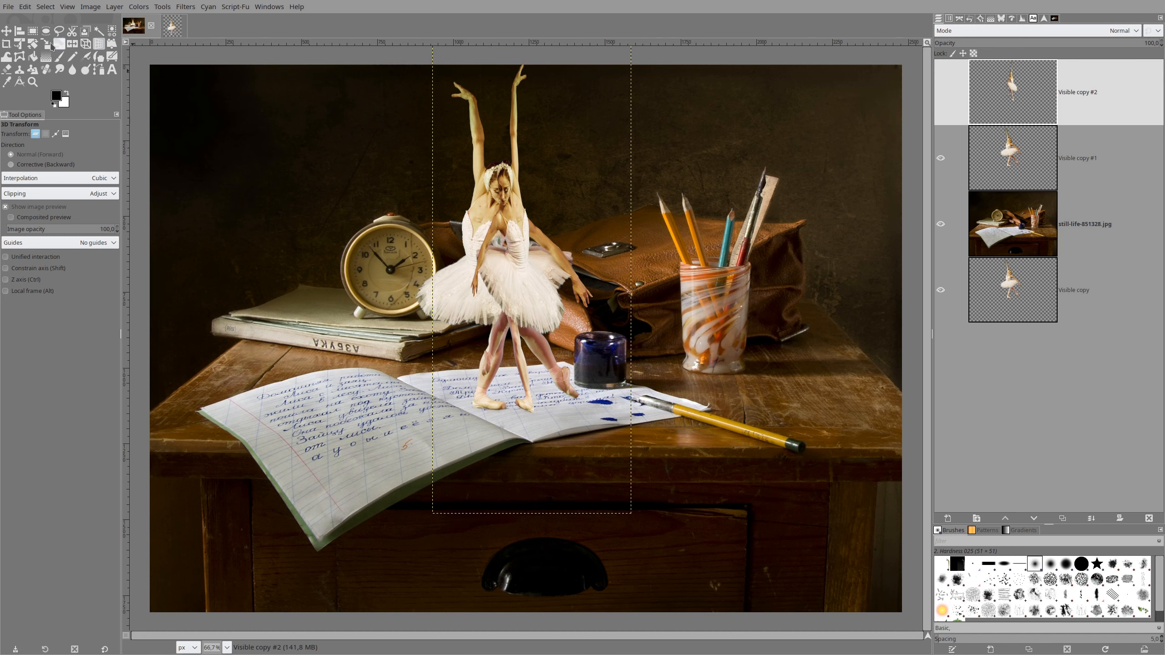
Lay the flipped copy down with Unified Transform, rotating about 90° clockwise around a pivot at her foot, and match her toe to the standing ballerina's
{"action": "left_click", "coordinate": [21, 47]}
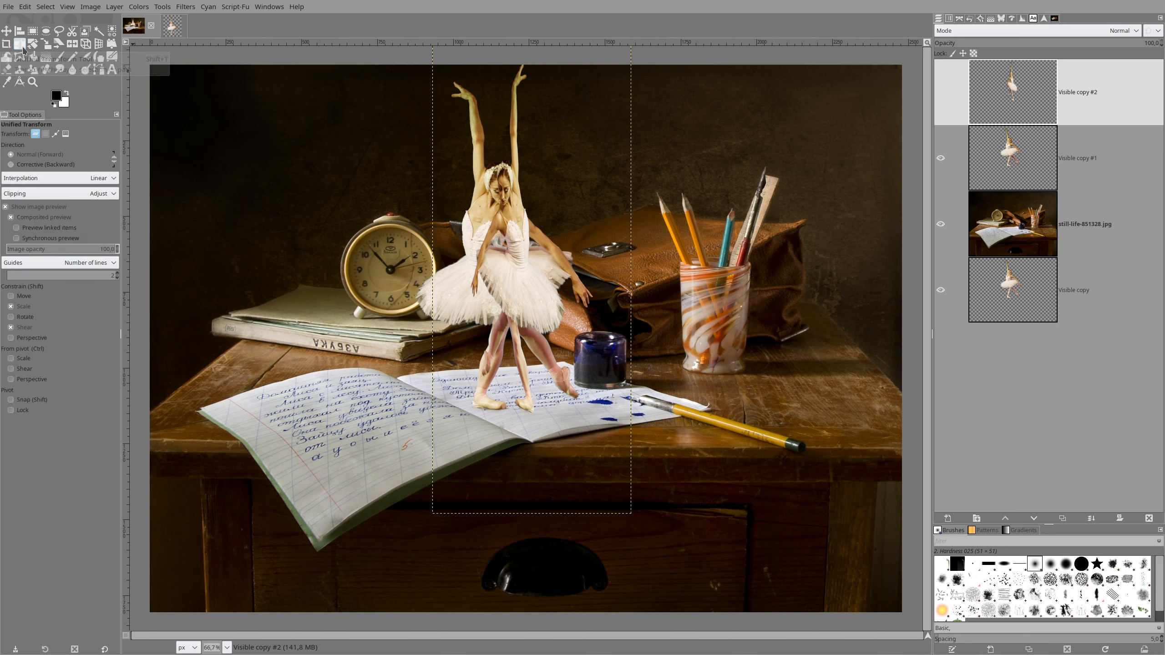
{"action": "left_click", "coordinate": [520, 208]}
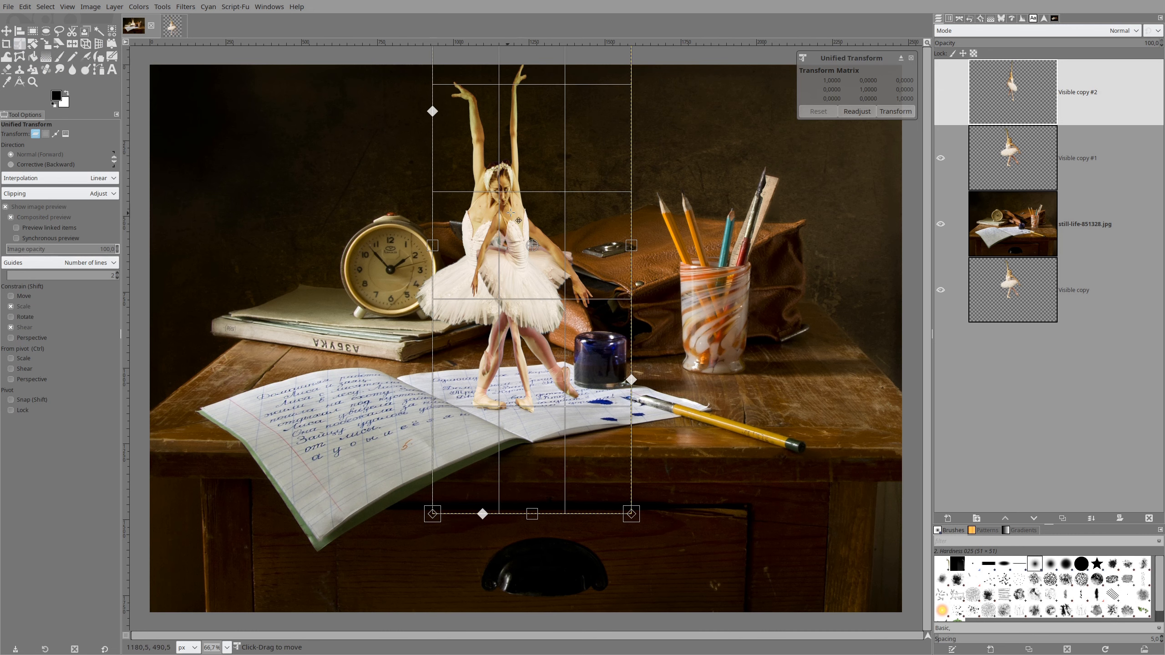
{"action": "left_click_drag", "start_coordinate": [533, 245], "coordinate": [519, 407]}
{"action": "scroll", "coordinate": [542, 129], "scroll_direction": "down", "scroll_amount": 1}
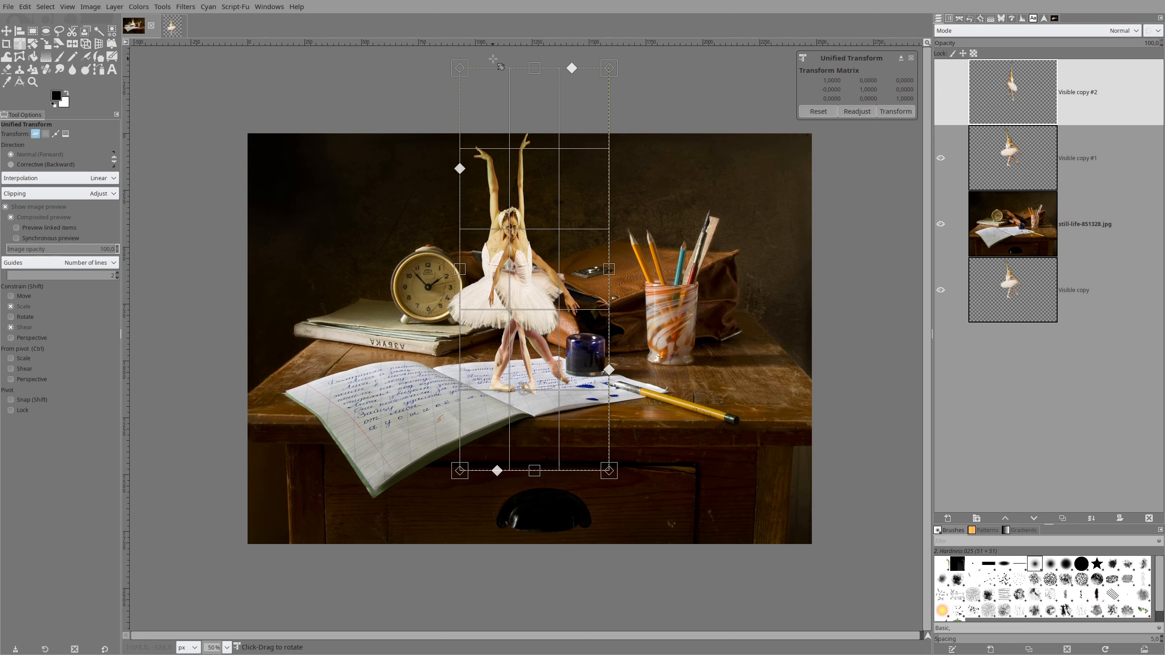
{"action": "left_click_drag", "start_coordinate": [491, 60], "coordinate": [842, 360]}
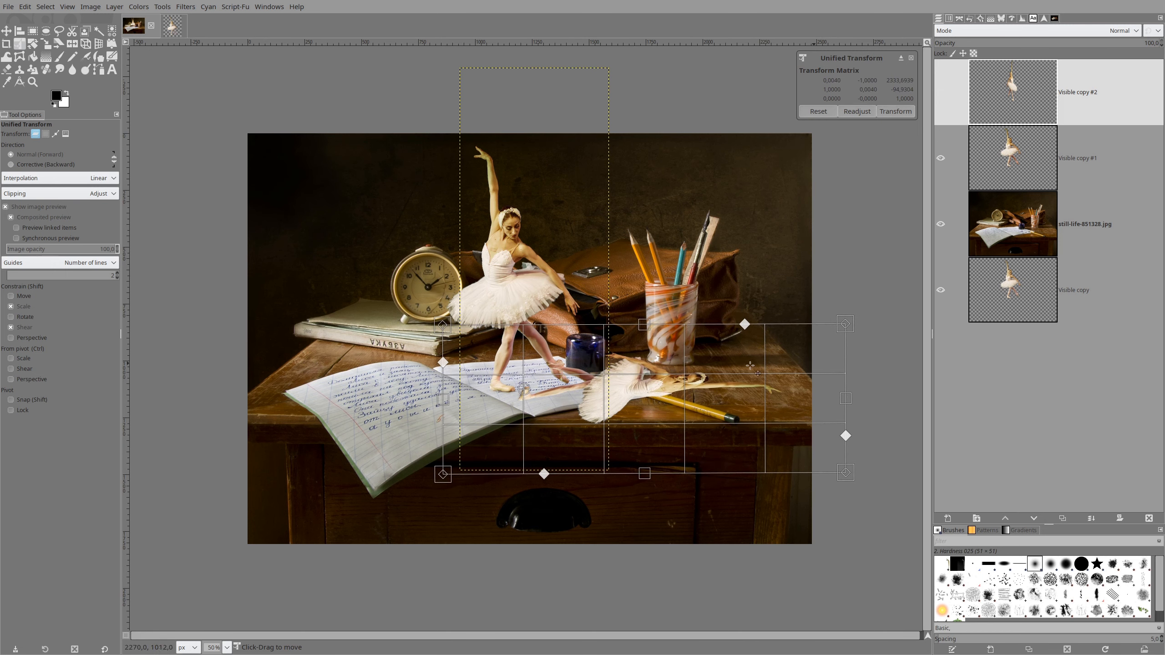
{"action": "scroll", "coordinate": [540, 383], "scroll_direction": "up", "scroll_amount": 2}
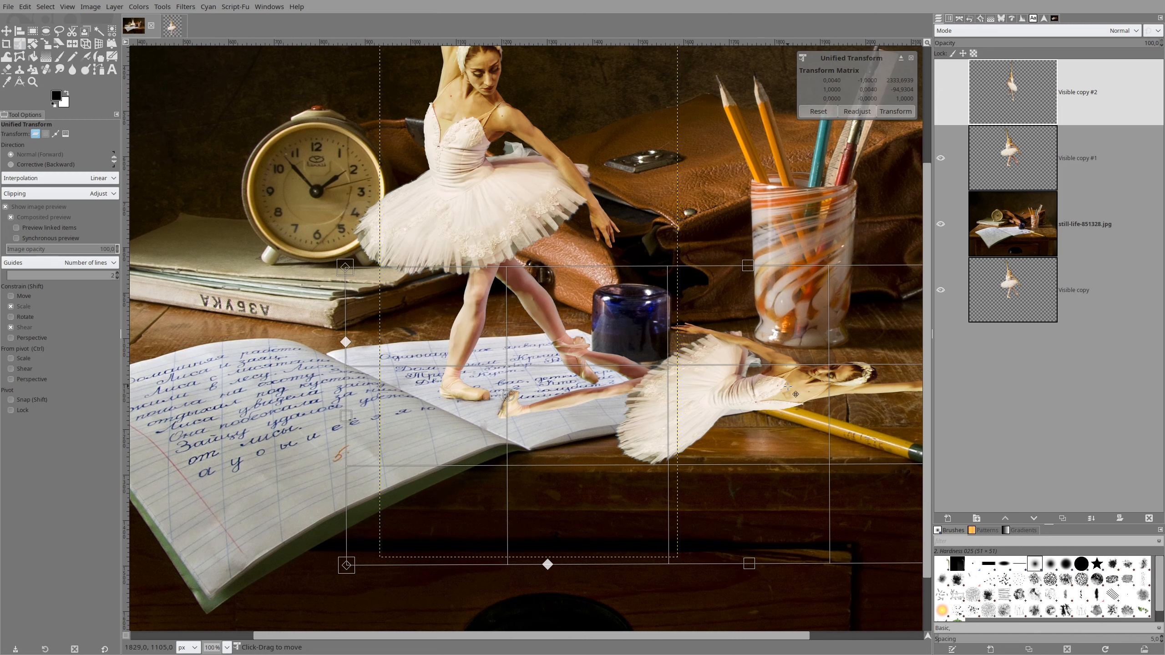
{"action": "left_click_drag", "start_coordinate": [774, 399], "coordinate": [748, 391]}
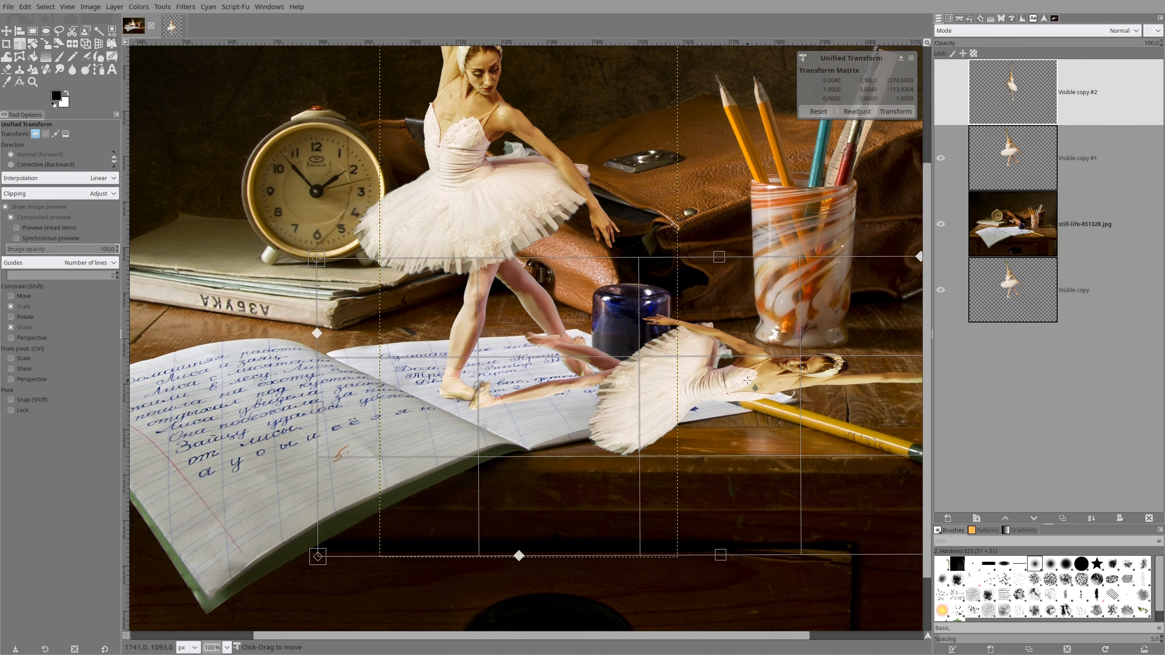
Lower both upper corners of the lying copy in perspective, slanting its foot end inward, to flatten it onto the desk
{"action": "scroll", "coordinate": [740, 377], "scroll_direction": "down", "scroll_amount": 3}
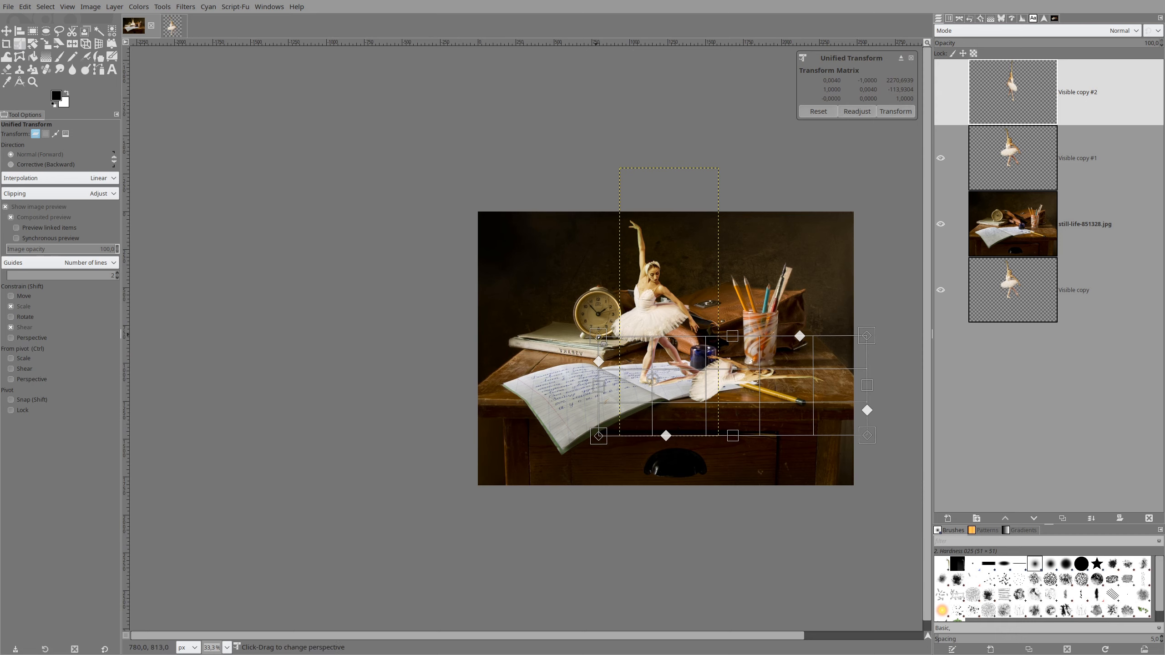
{"action": "left_click_drag", "start_coordinate": [598, 337], "coordinate": [640, 361]}
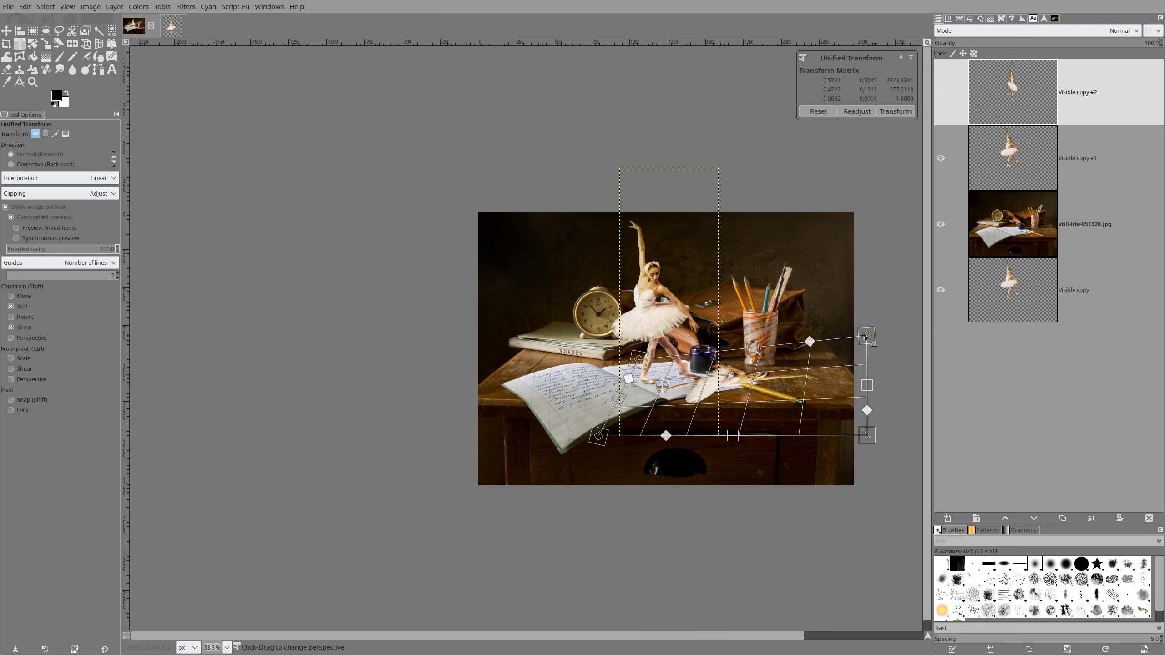
{"action": "left_click_drag", "start_coordinate": [867, 336], "coordinate": [876, 359]}
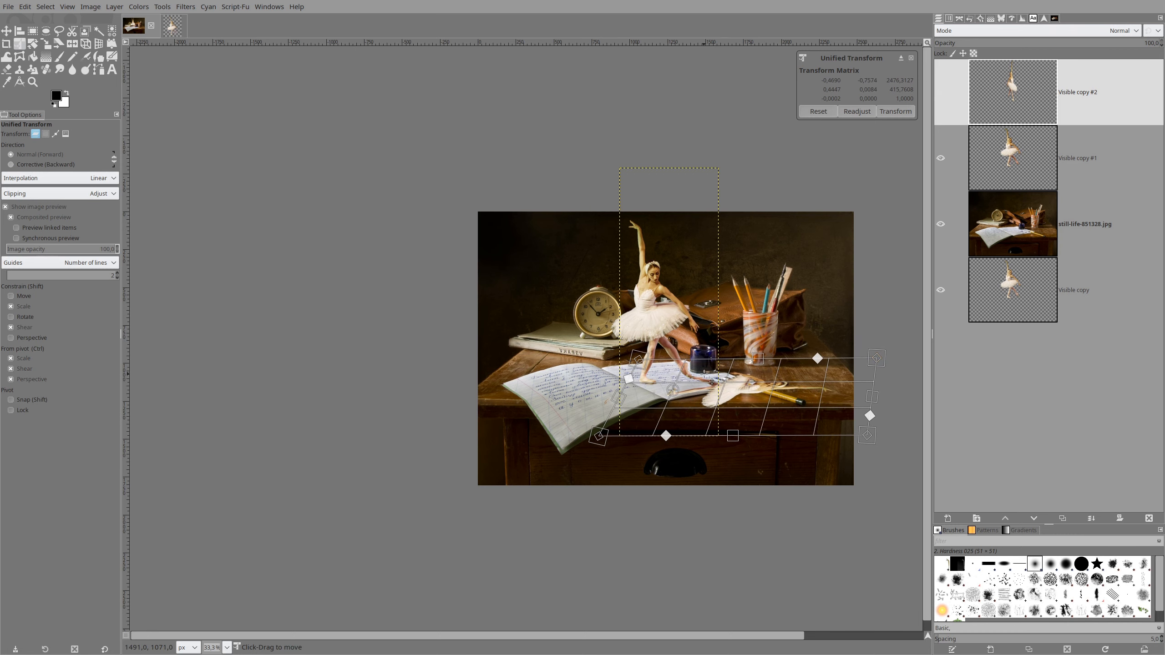
Reshape the foot-end corners in perspective, raising the lower one and pulling the upper one inward toward the standing ballerina's feet
{"action": "scroll", "coordinate": [711, 382], "scroll_direction": "up", "scroll_amount": 2}
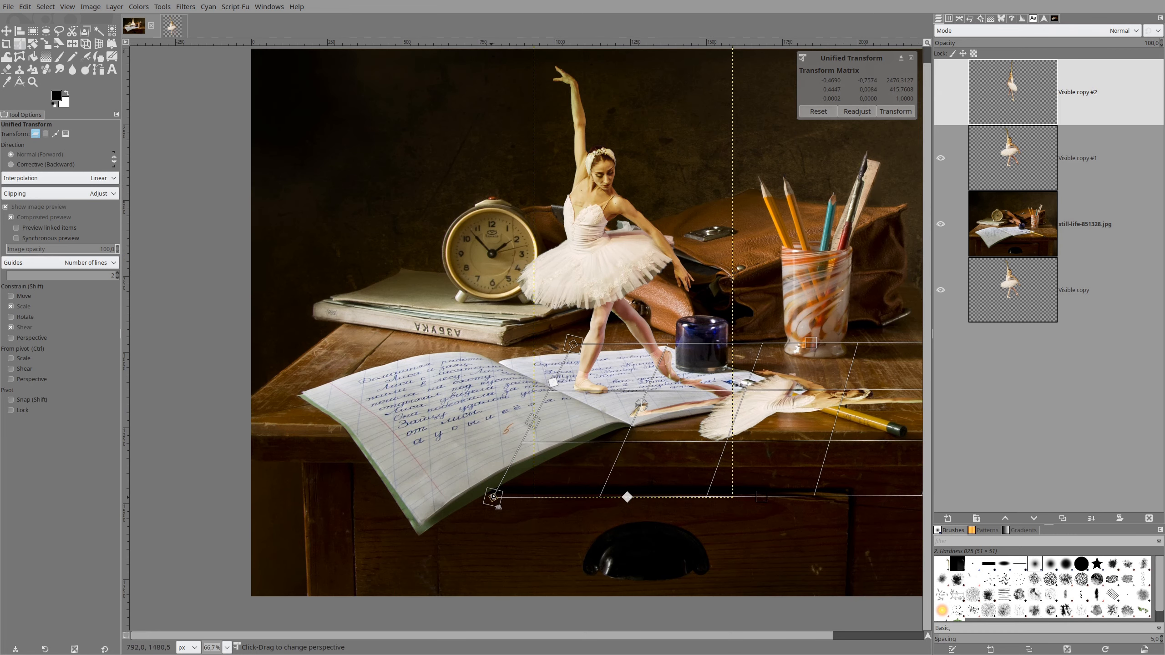
{"action": "left_click_drag", "start_coordinate": [493, 498], "coordinate": [454, 446]}
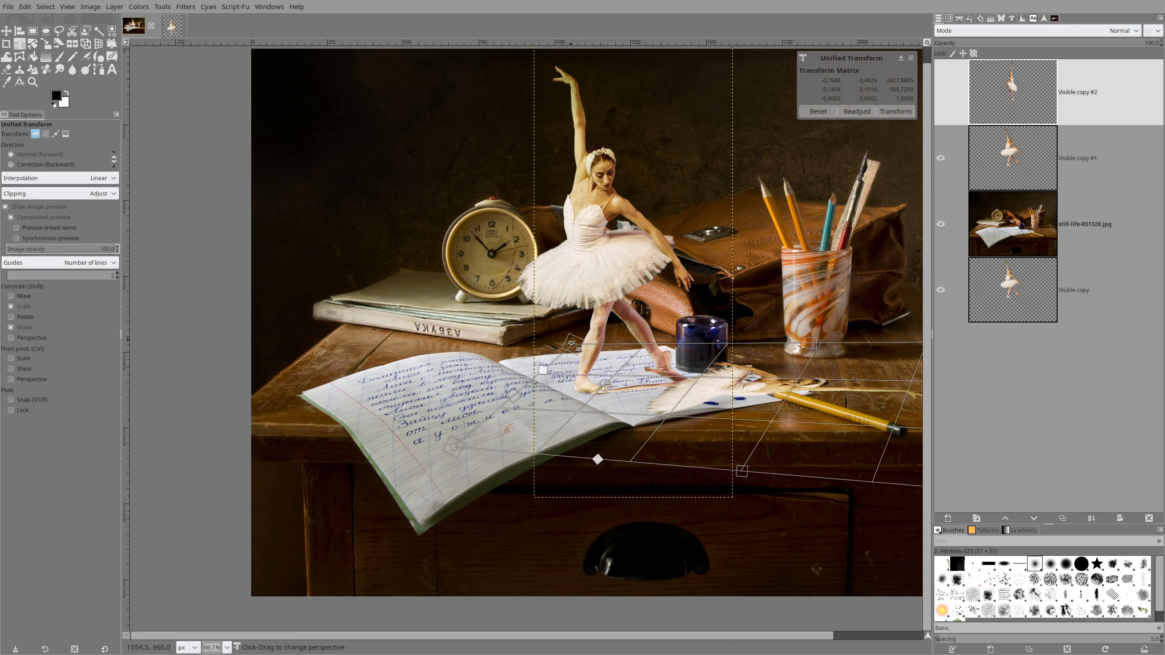
{"action": "left_click_drag", "start_coordinate": [574, 343], "coordinate": [596, 348]}
{"action": "left_click_drag", "start_coordinate": [612, 363], "coordinate": [618, 362]}
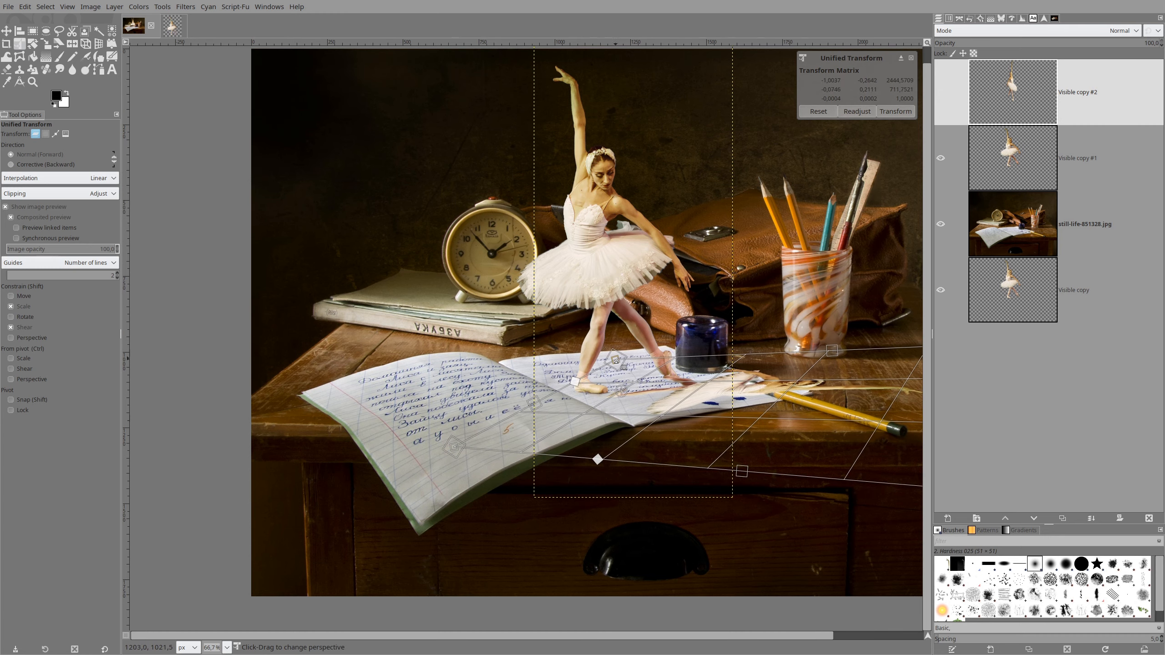
Adjust the head-end corners in perspective so the copy tapers across the desk, and shift it back toward the standing ballerina's feet
{"action": "scroll", "coordinate": [811, 284], "scroll_direction": "right", "scroll_amount": 10}
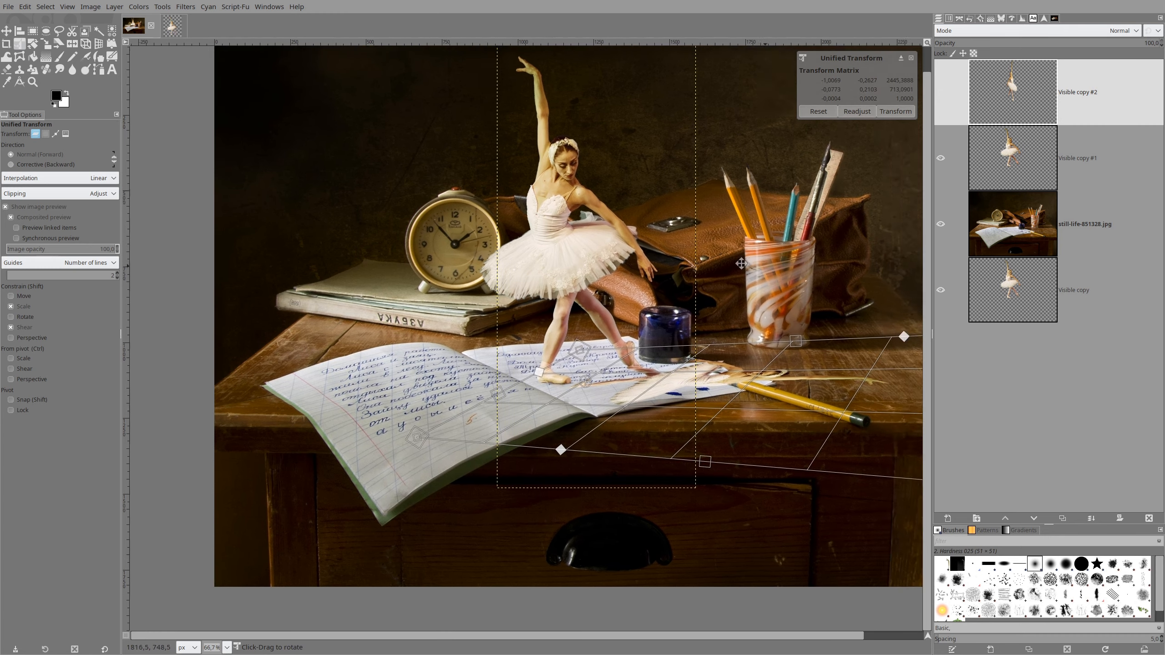
{"action": "left_click_drag", "start_coordinate": [700, 295], "coordinate": [871, 281]}
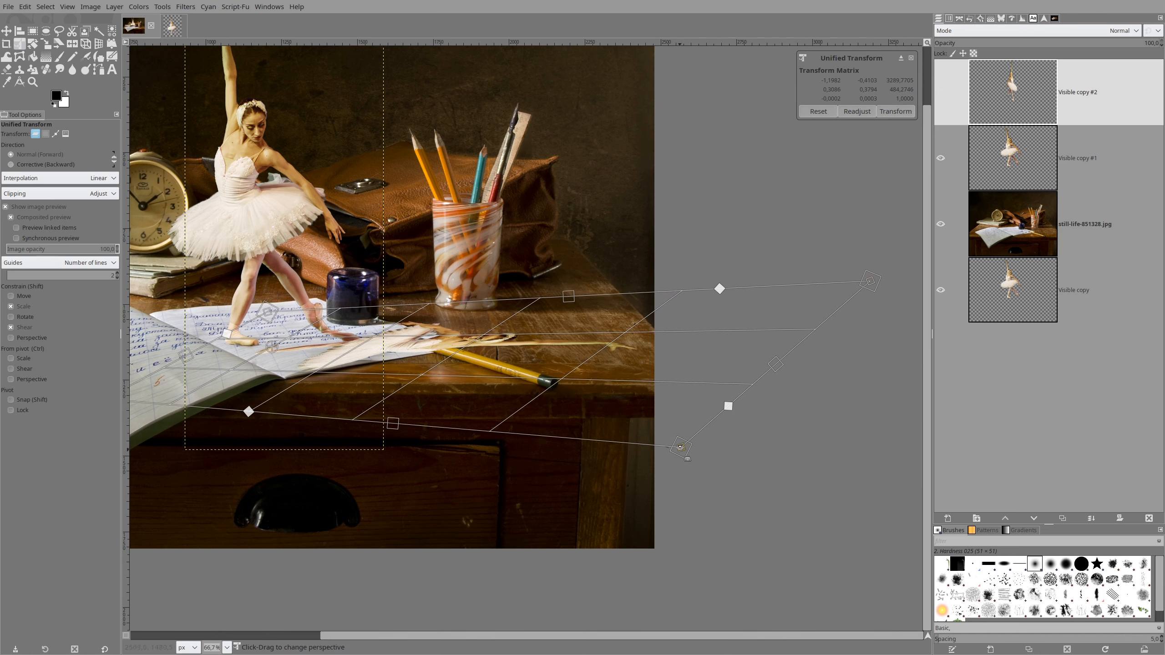
{"action": "left_click_drag", "start_coordinate": [693, 447], "coordinate": [870, 442]}
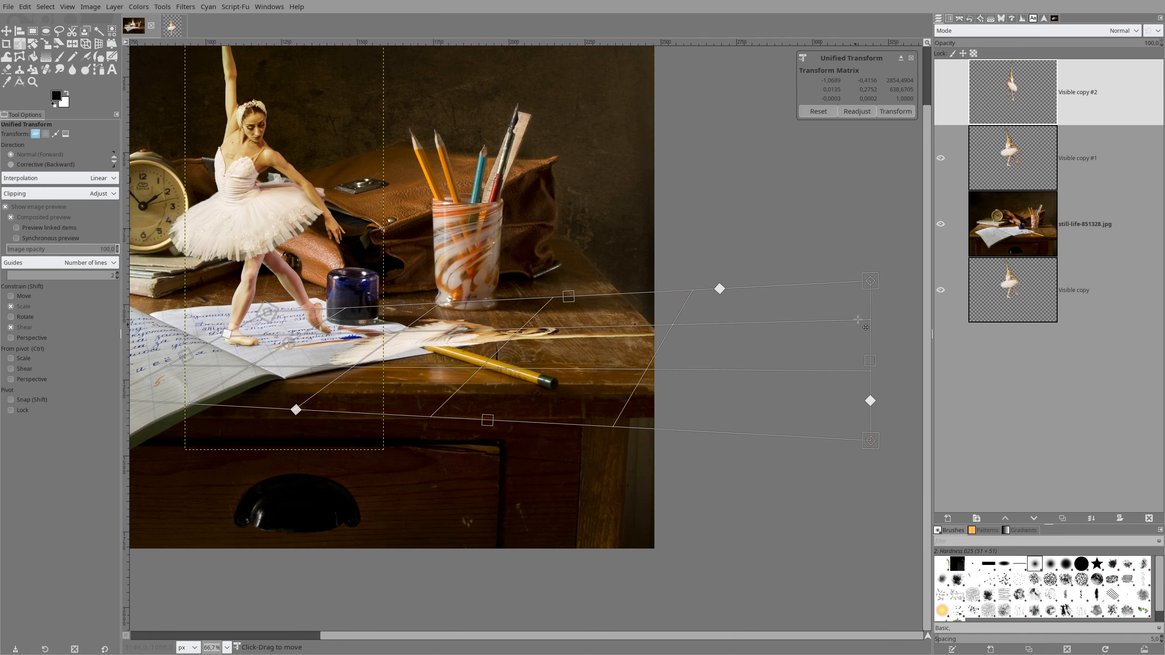
{"action": "left_click_drag", "start_coordinate": [870, 281], "coordinate": [752, 291]}
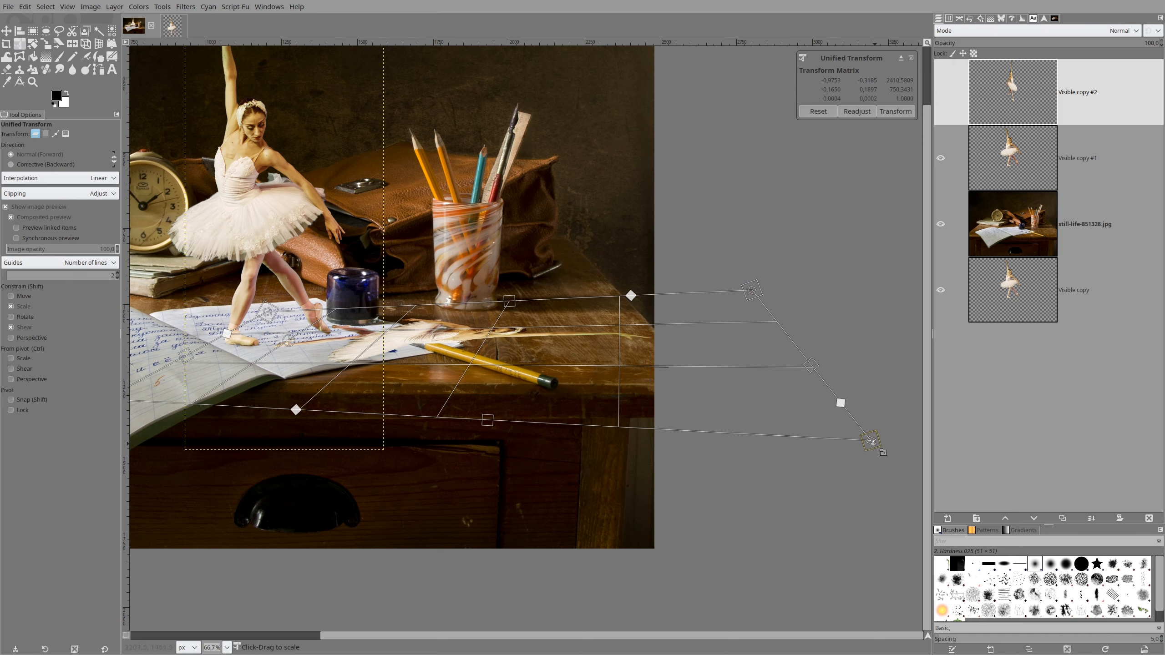
{"action": "mouse_move", "coordinate": [840, 403]}
{"action": "left_mouse_down"}
{"action": "mouse_move", "coordinate": [827, 401]}
{"action": "mouse_move", "coordinate": [871, 404]}
{"action": "mouse_move", "coordinate": [830, 401]}
{"action": "left_mouse_up"}
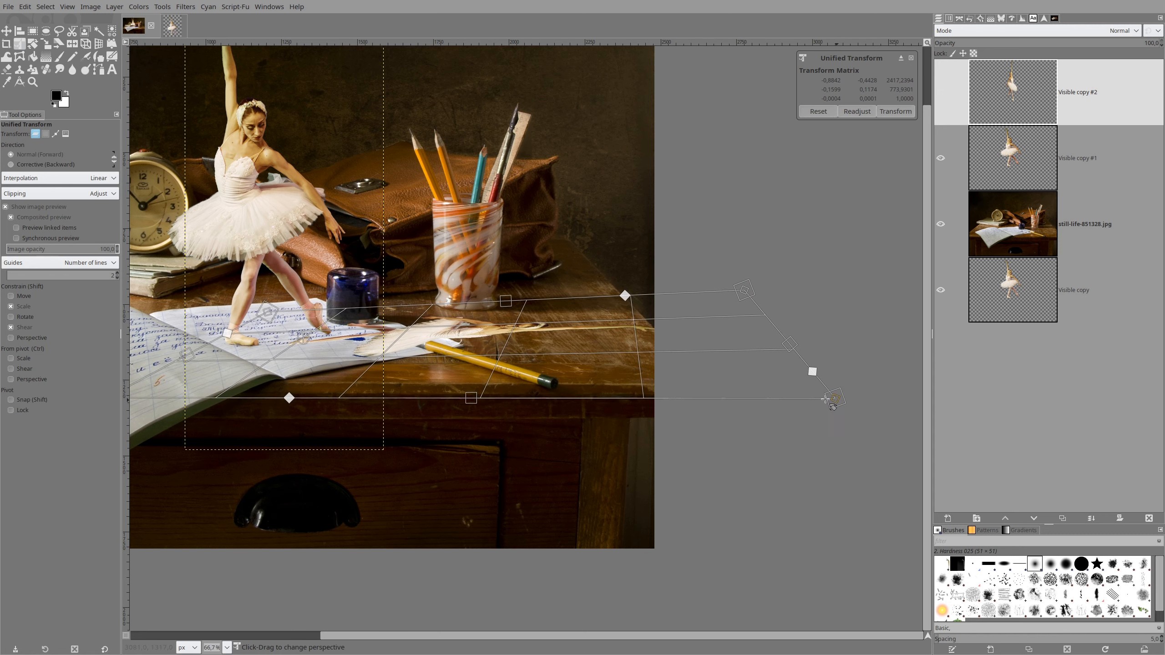
{"action": "left_click_drag", "start_coordinate": [502, 344], "coordinate": [465, 349]}
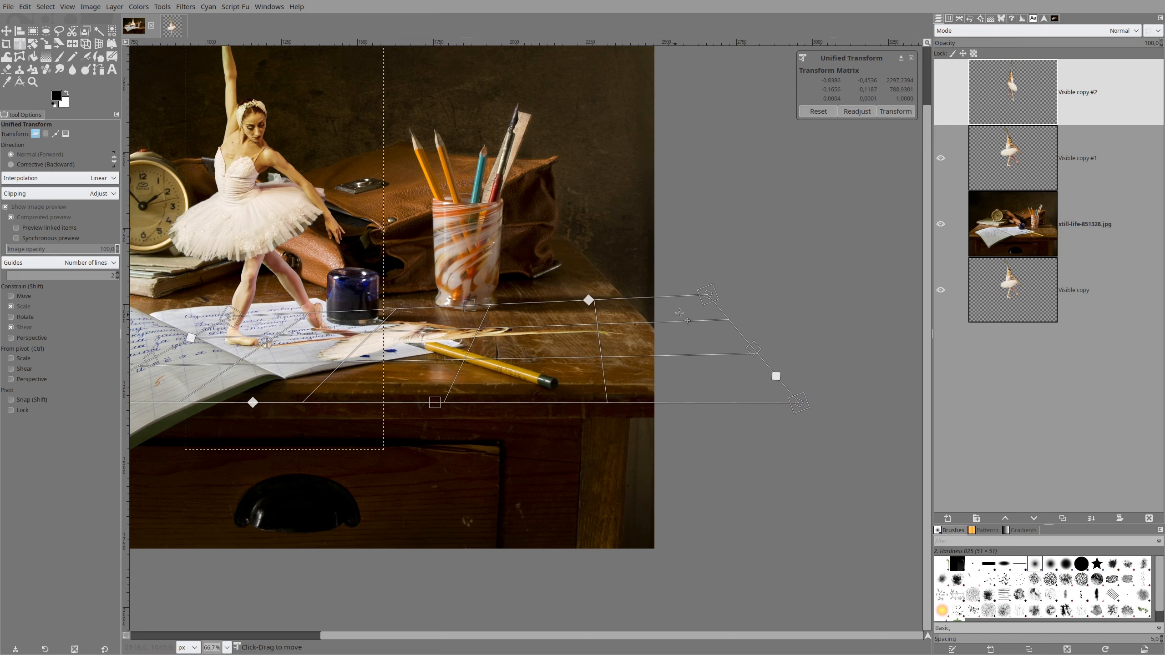
{"action": "left_click_drag", "start_coordinate": [708, 295], "coordinate": [704, 304]}
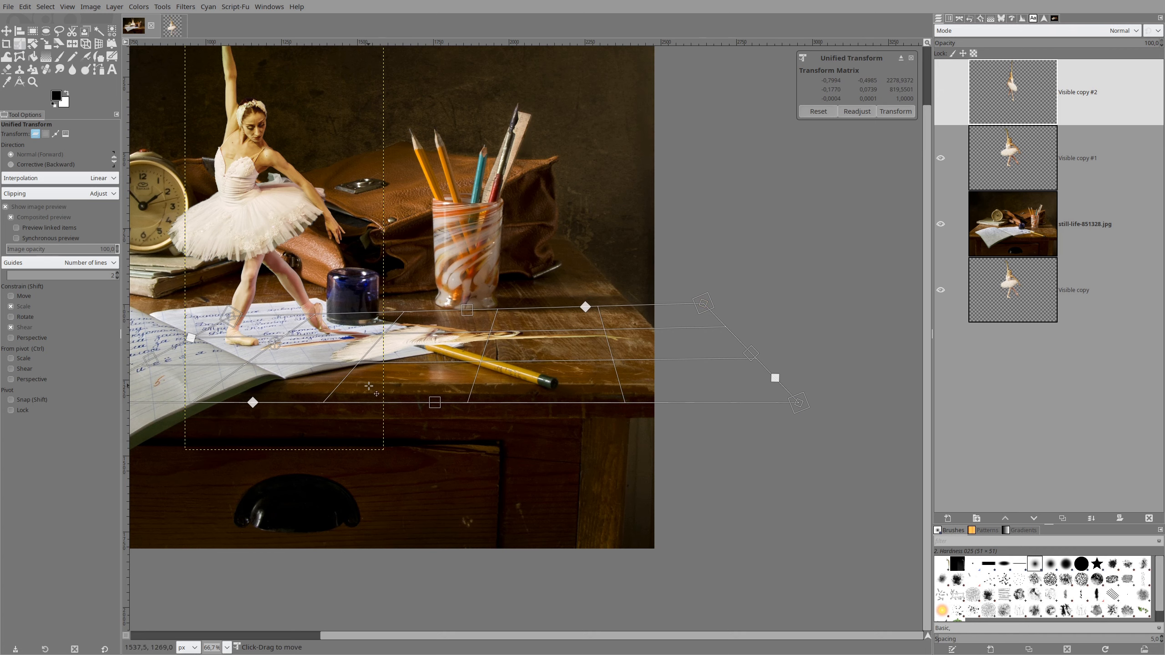
Flatten the lying copy further by raising its lower foot-end corner and lowering its upper head-end corner
{"action": "left_click_drag", "start_coordinate": [441, 266], "coordinate": [692, 209]}
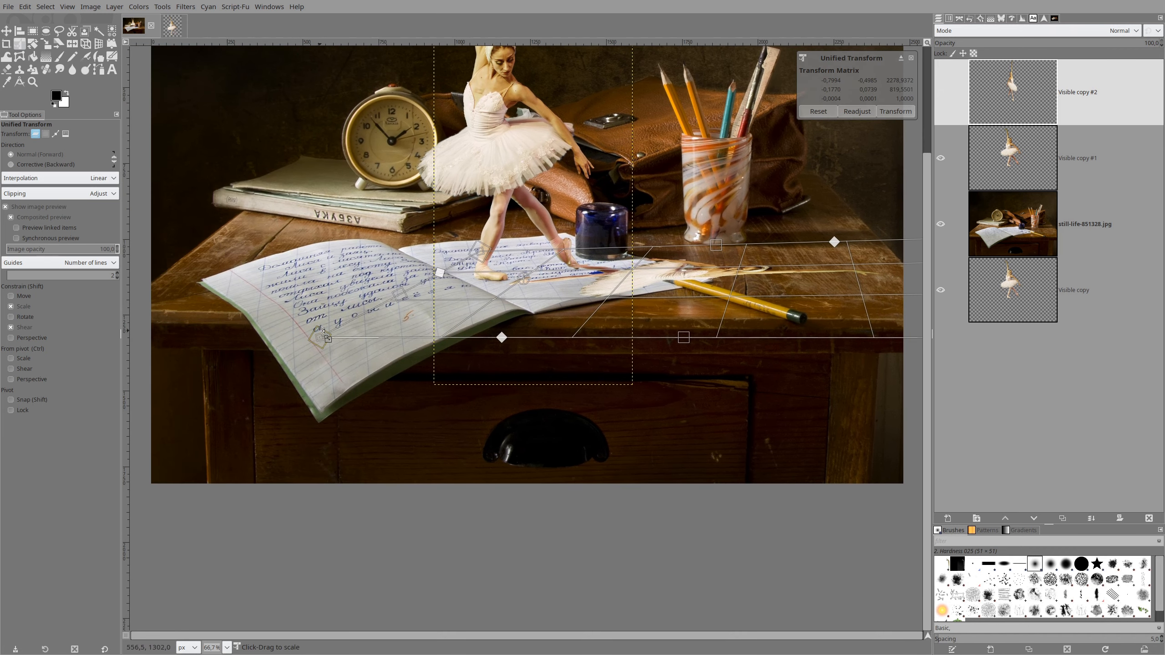
{"action": "left_click_drag", "start_coordinate": [322, 335], "coordinate": [307, 327]}
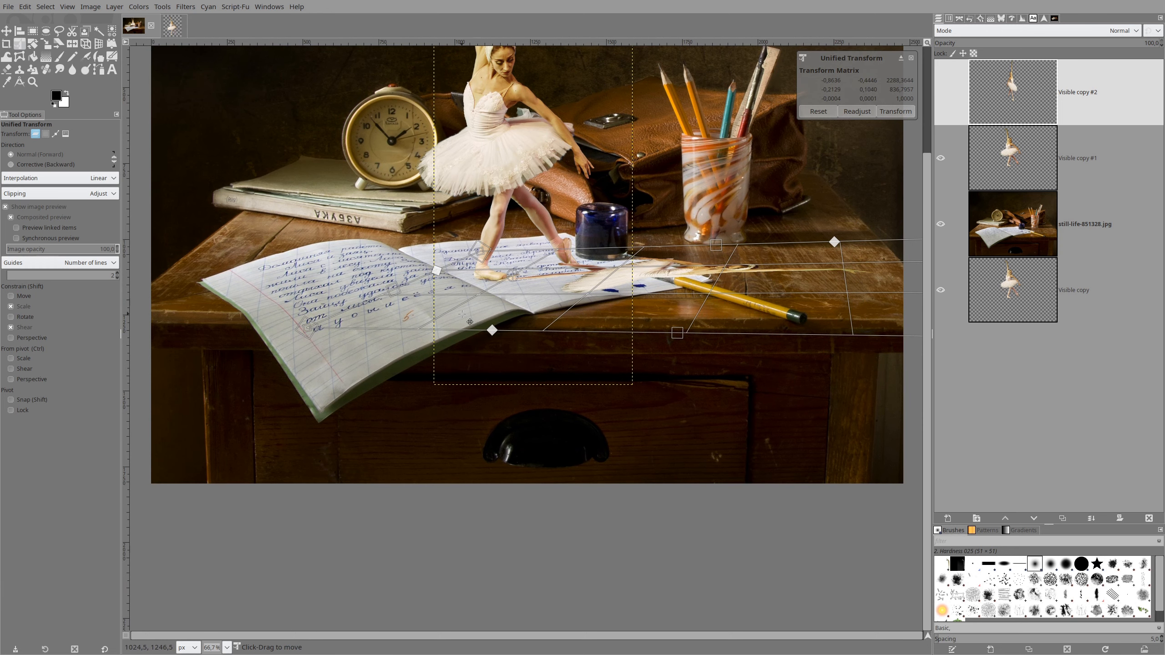
{"action": "key", "text": "shift"}
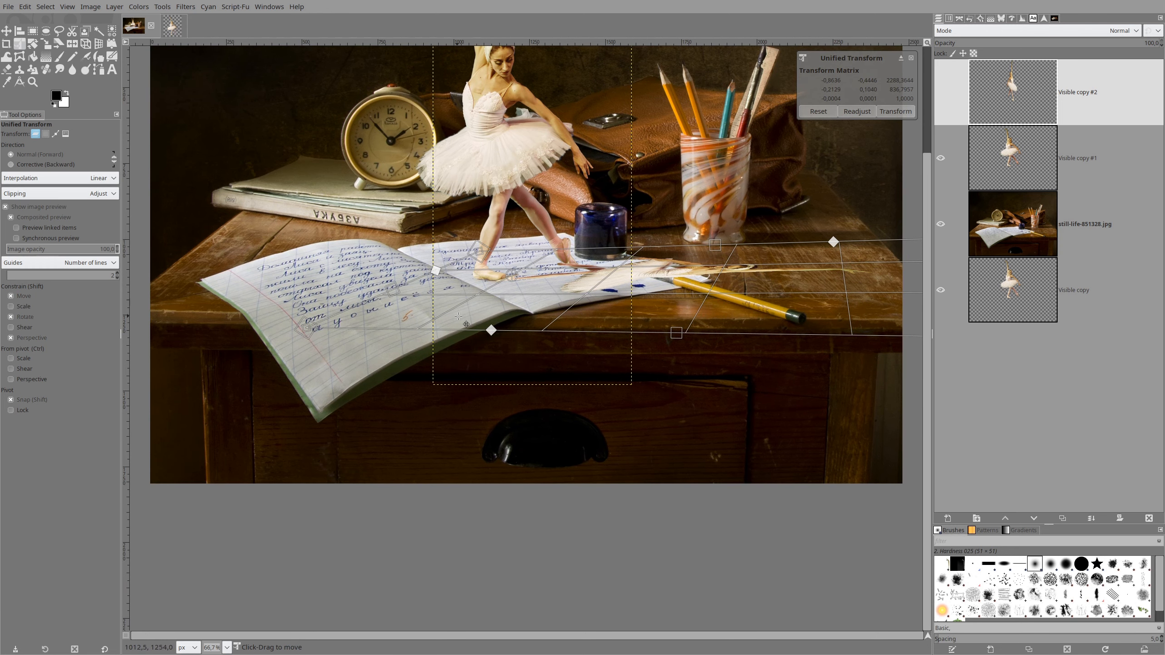
{"action": "left_click_drag", "start_coordinate": [458, 316], "coordinate": [338, 334]}
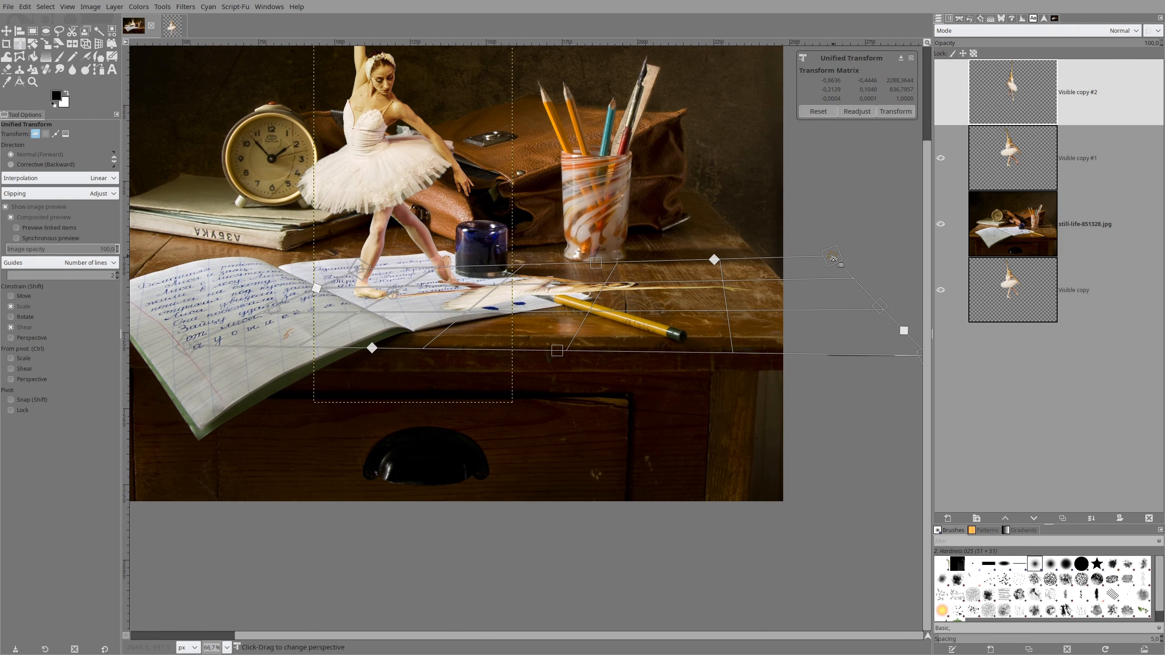
{"action": "left_click_drag", "start_coordinate": [833, 257], "coordinate": [844, 273]}
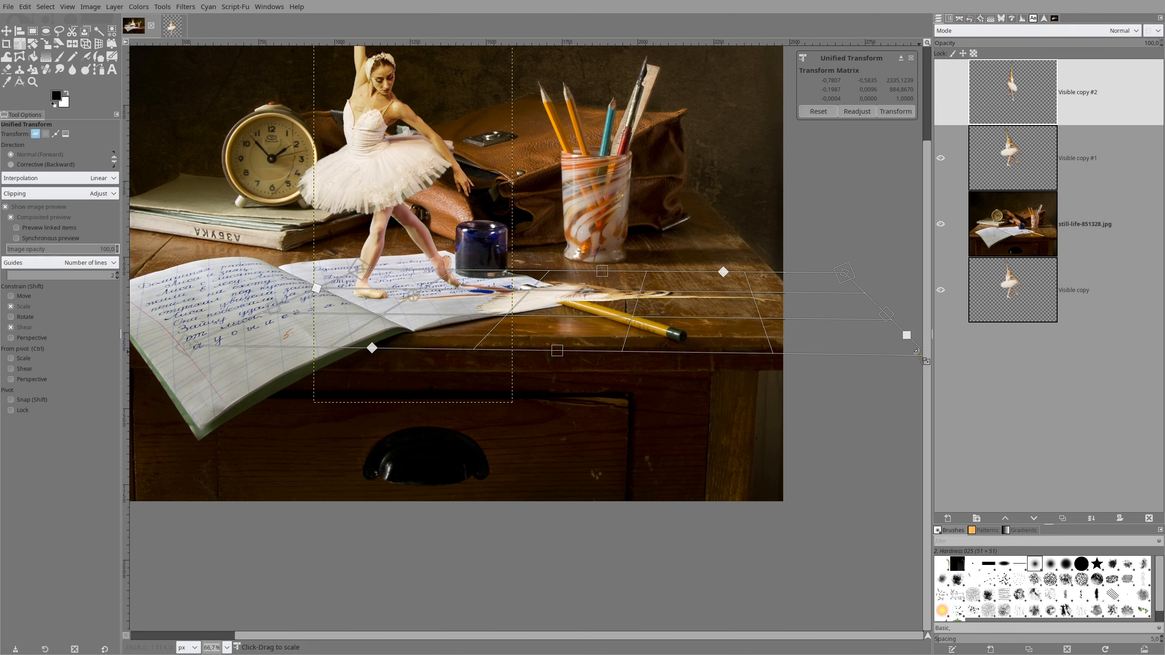
Extend the lower head-end corner outward and nudge the lying copy slightly closer to the standing ballerina
{"action": "scroll", "coordinate": [839, 216], "scroll_direction": "right", "scroll_amount": 5}
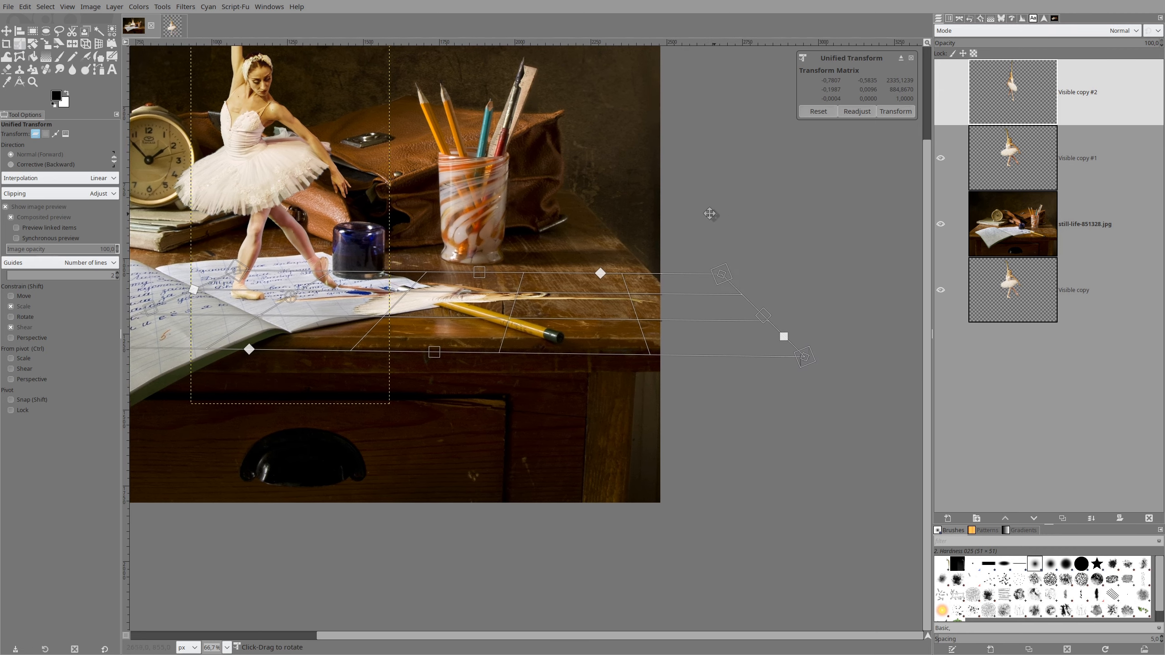
{"action": "left_click_drag", "start_coordinate": [791, 355], "coordinate": [826, 352]}
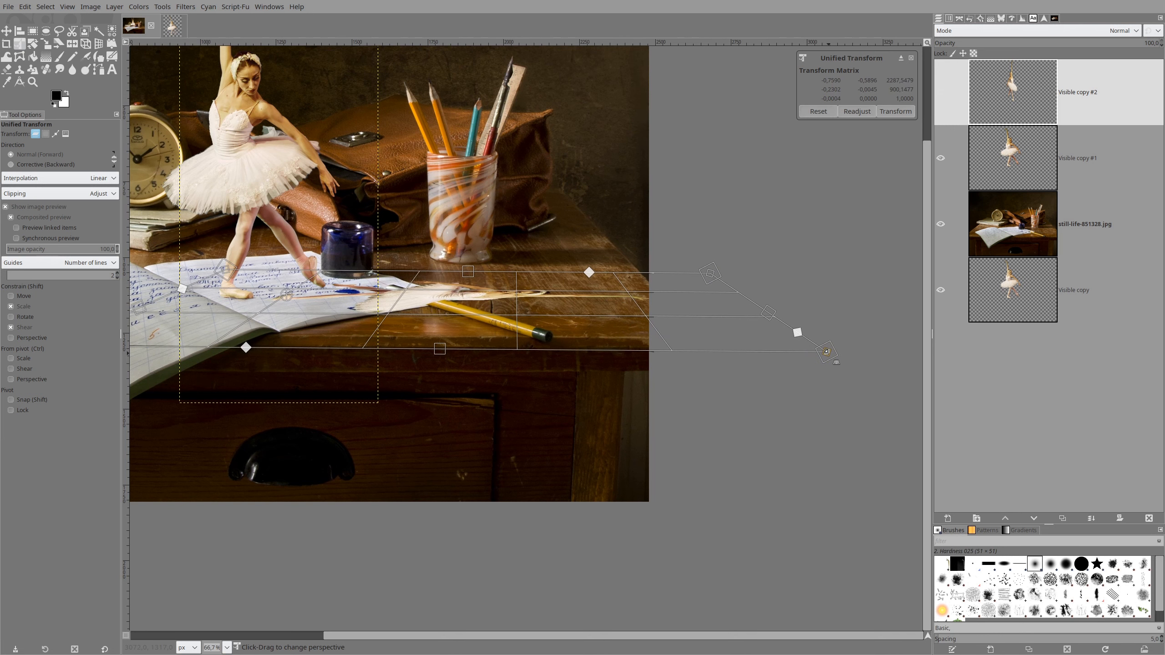
{"action": "left_click_drag", "start_coordinate": [536, 307], "coordinate": [529, 307]}
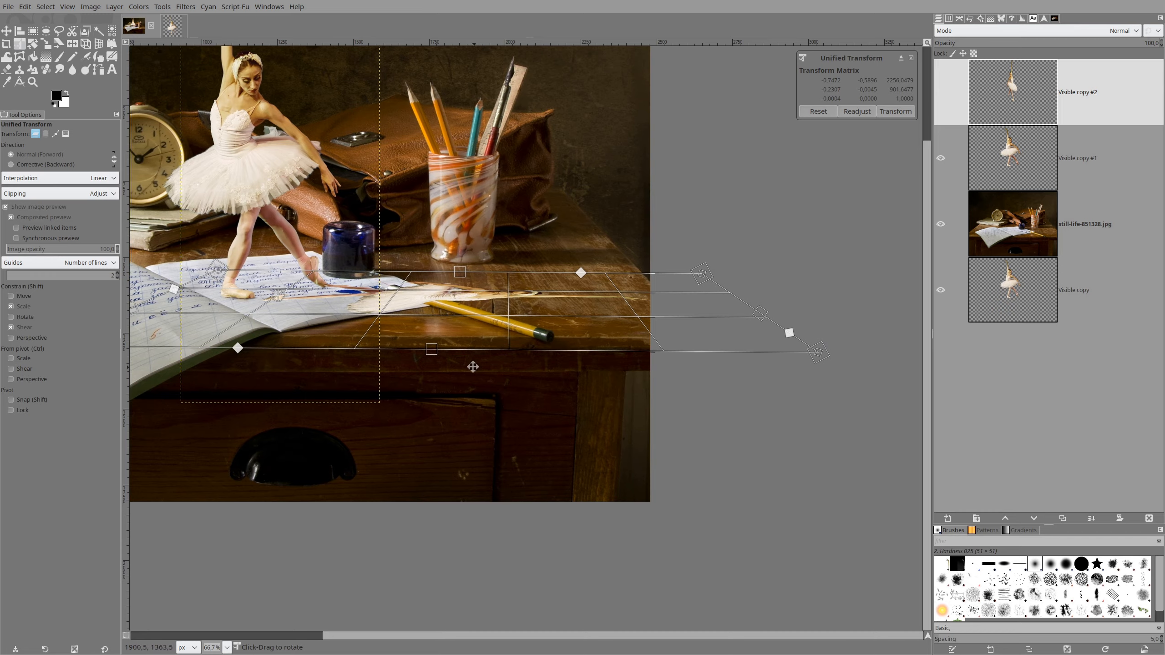
Fine-tune both foot-end corners in perspective so the copy's legs line up with the standing ballerina's feet
{"action": "scroll", "coordinate": [473, 367], "scroll_direction": "left", "scroll_amount": 5}
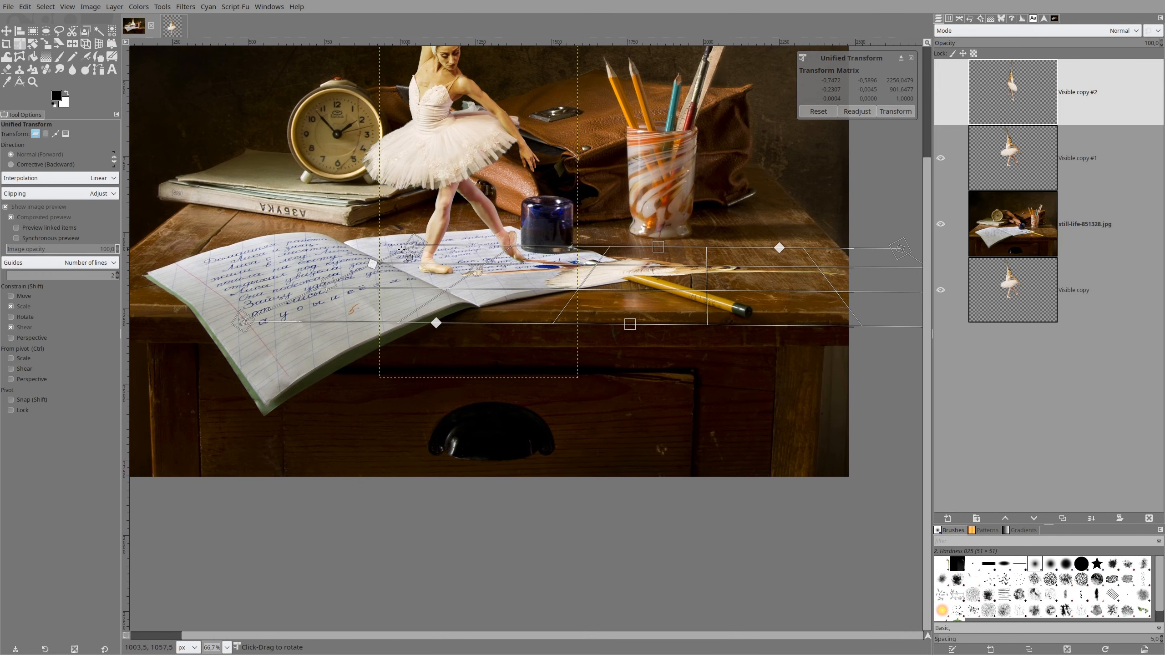
{"action": "left_click_drag", "start_coordinate": [415, 246], "coordinate": [400, 245]}
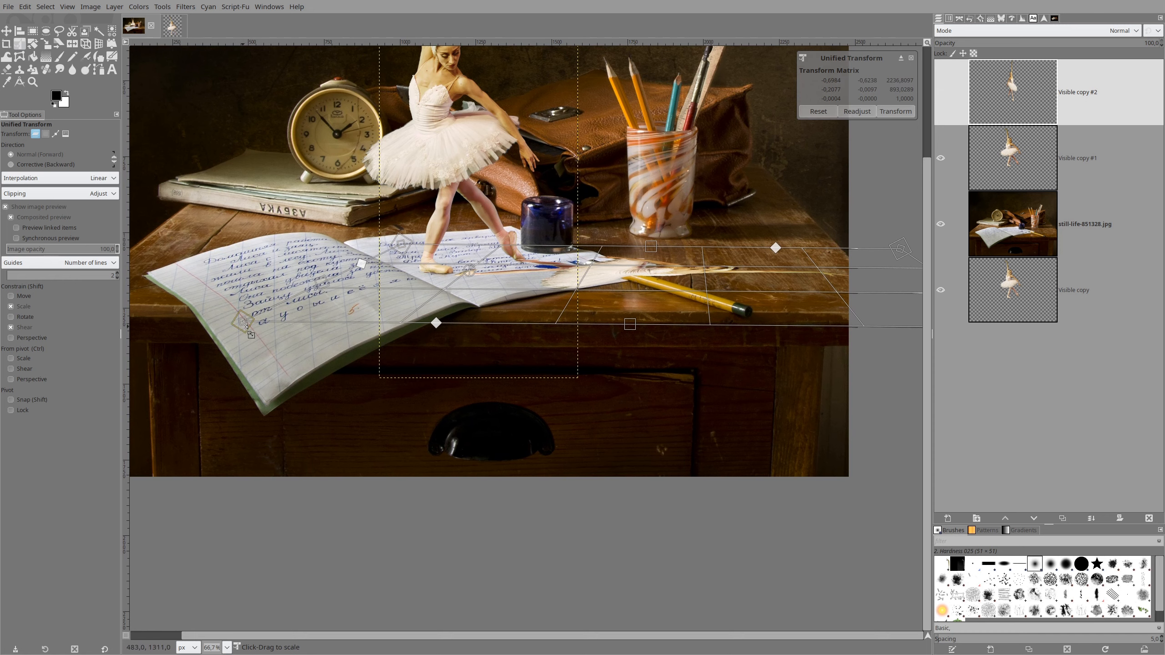
{"action": "left_click_drag", "start_coordinate": [248, 327], "coordinate": [231, 329]}
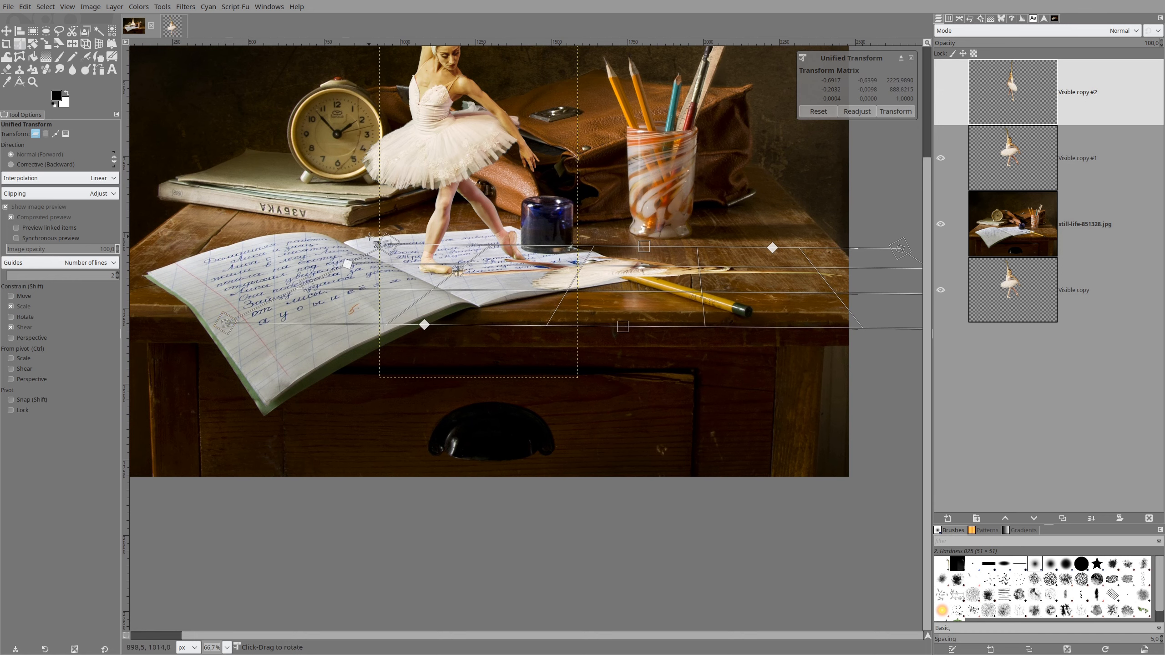
{"action": "left_click_drag", "start_coordinate": [388, 244], "coordinate": [406, 244]}
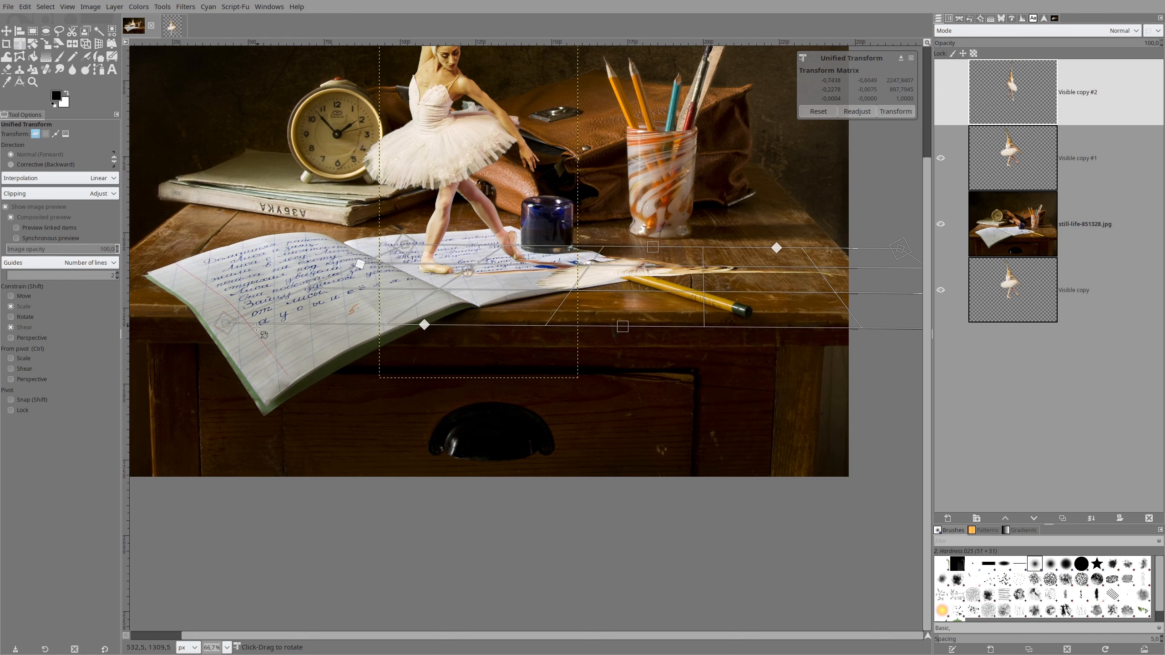
{"action": "left_click_drag", "start_coordinate": [225, 323], "coordinate": [225, 315]}
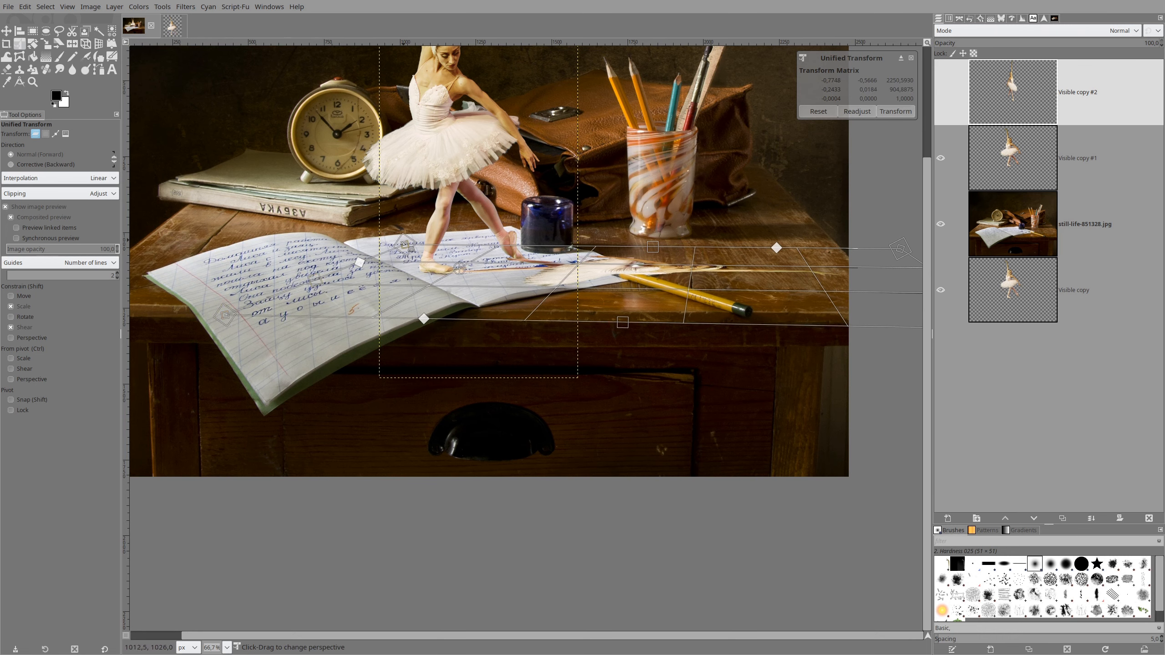
{"action": "left_click_drag", "start_coordinate": [406, 245], "coordinate": [416, 245]}
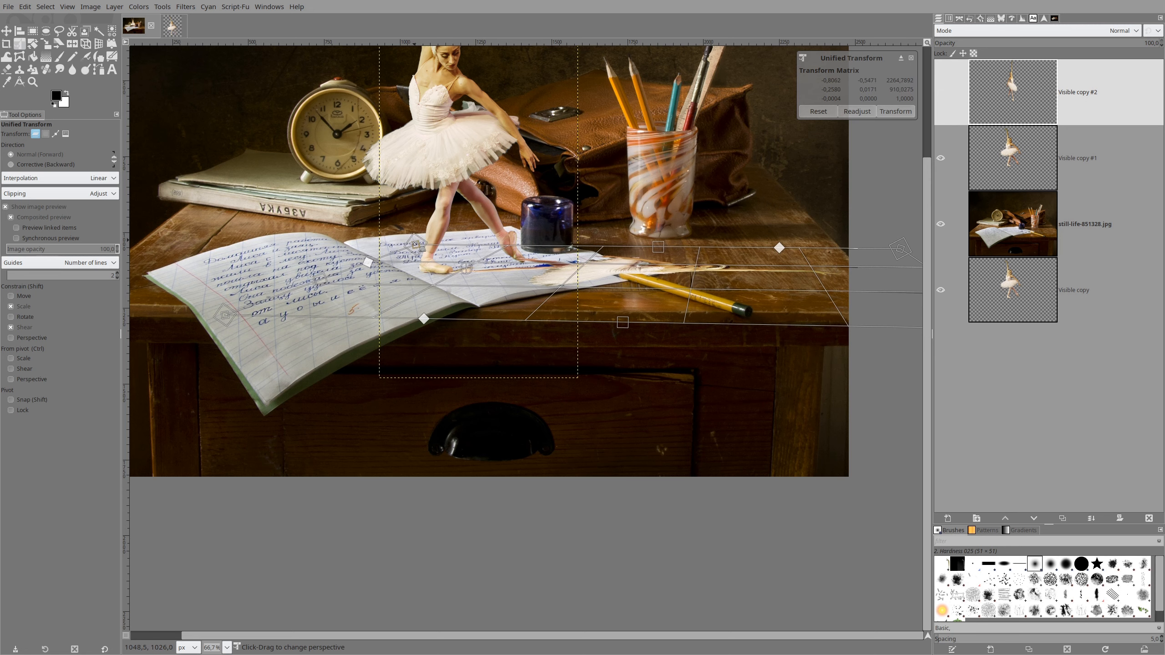
Nudge the lying copy slightly toward the clock side, extend its upper head-end corner outward, and fine-tune its lower head-end corner in perspective
{"action": "left_click_drag", "start_coordinate": [639, 272], "coordinate": [630, 273]}
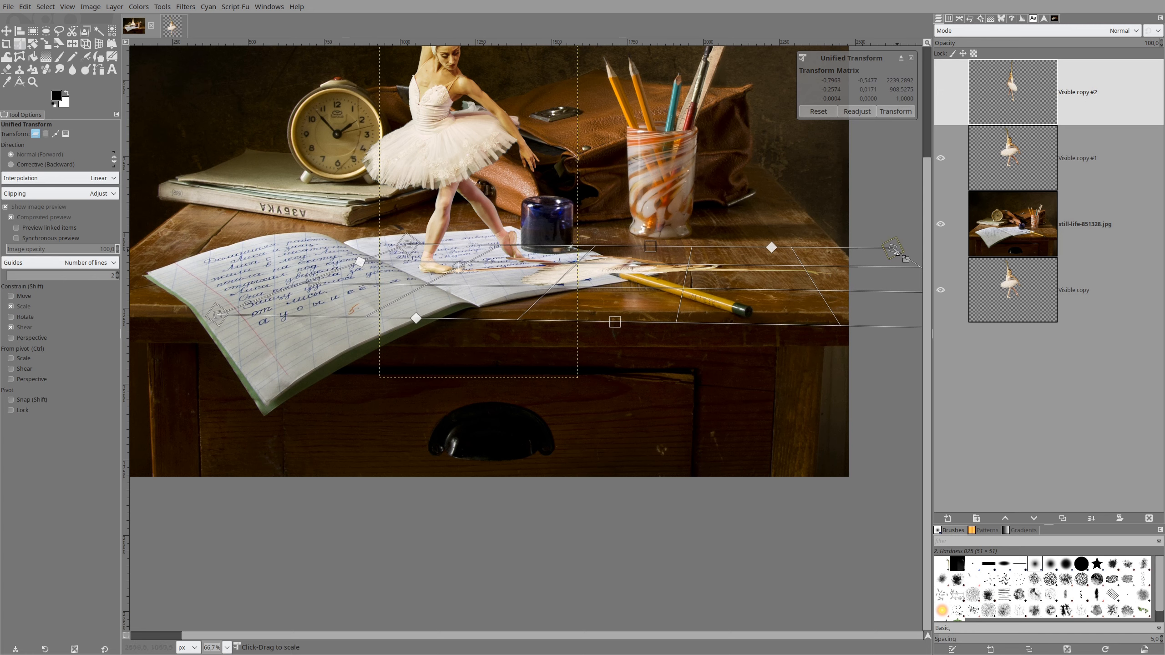
{"action": "left_click_drag", "start_coordinate": [893, 248], "coordinate": [914, 253]}
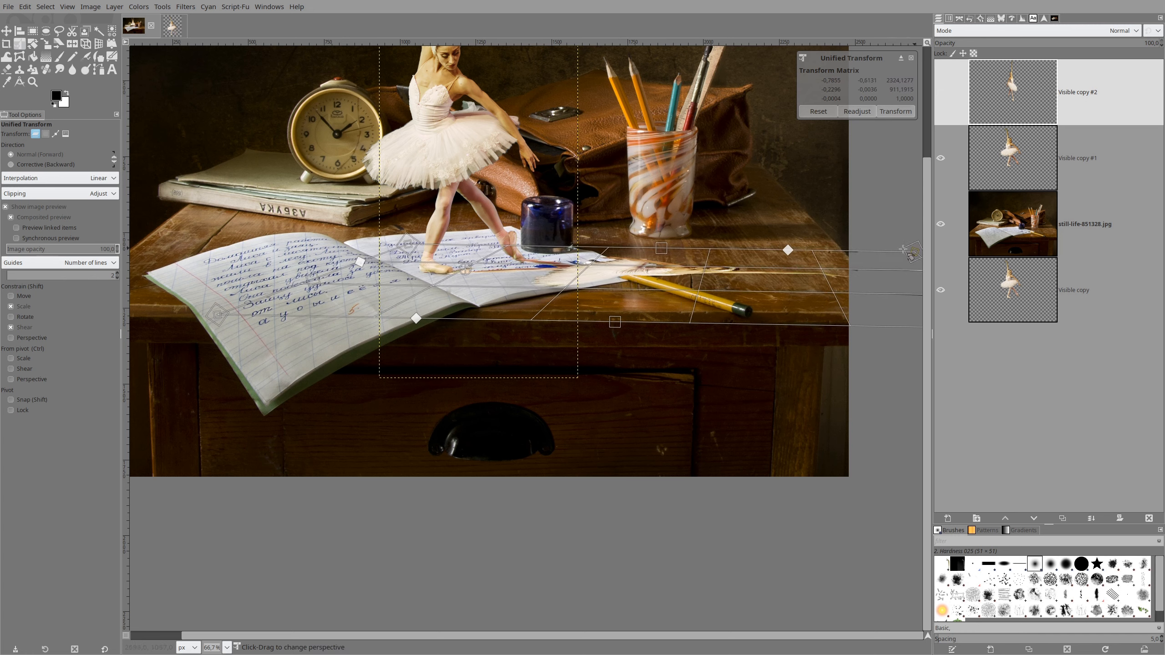
{"action": "scroll", "coordinate": [780, 261], "scroll_direction": "right", "scroll_amount": 5}
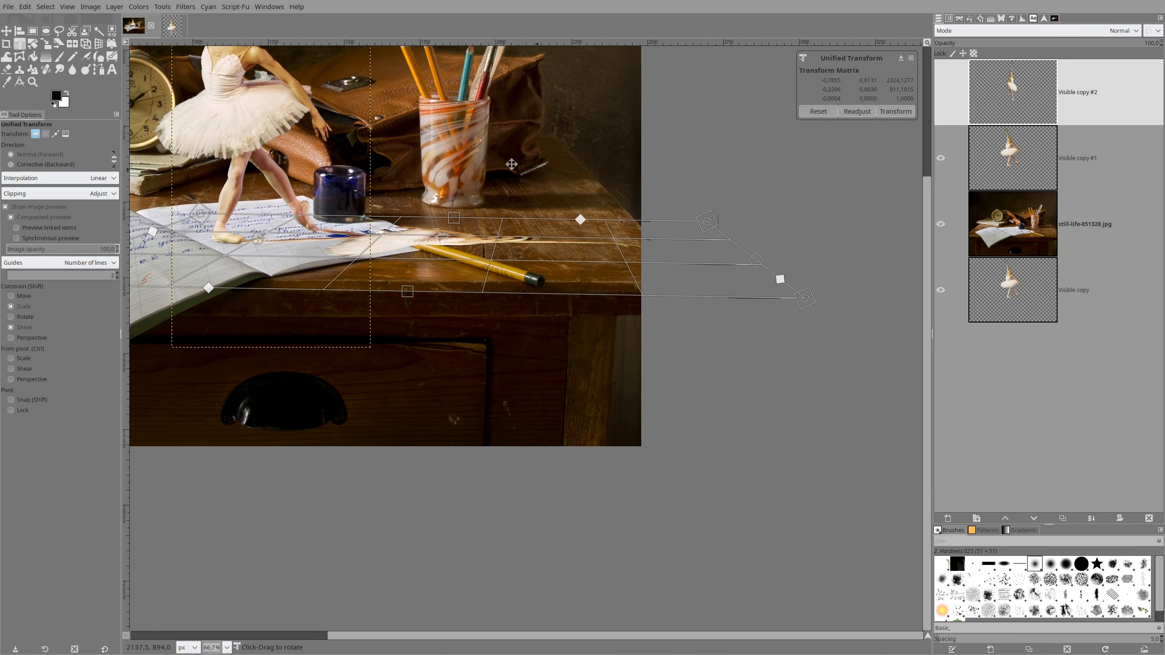
{"action": "left_click_drag", "start_coordinate": [759, 289], "coordinate": [763, 284]}
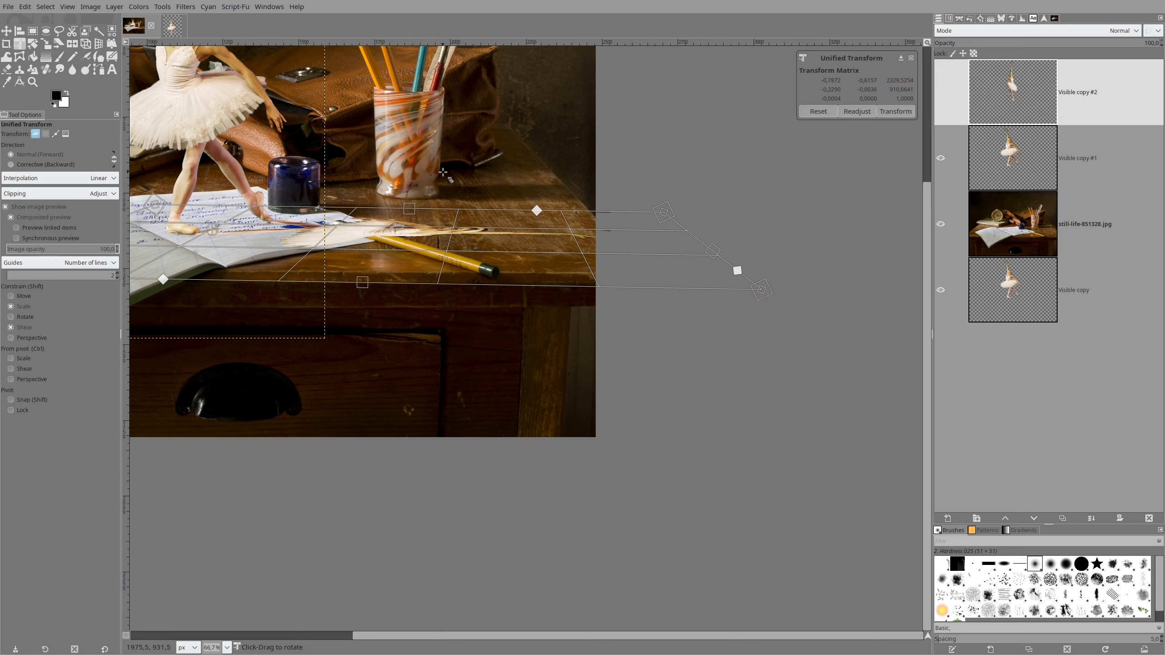
Apply the unified transform to the lying copy and reorder the standing ballerina's layer above it
{"action": "scroll", "coordinate": [443, 171], "scroll_direction": "down", "scroll_amount": 2, "text": "ctrl"}
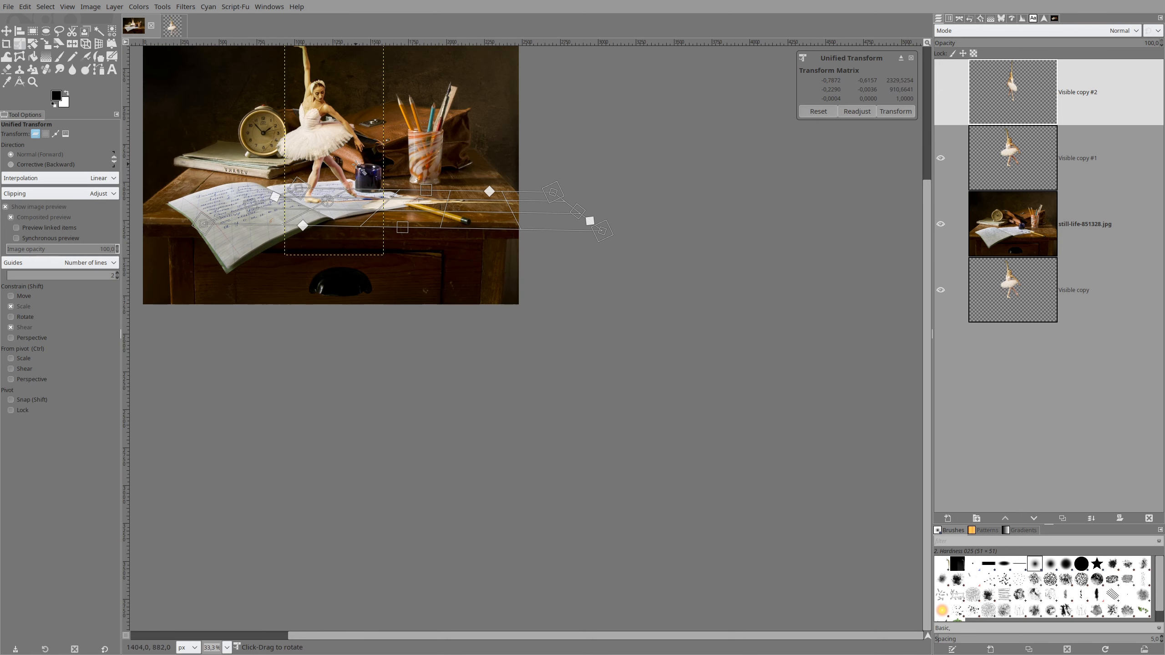
{"action": "scroll", "coordinate": [329, 155], "scroll_direction": "up", "scroll_amount": 3}
{"action": "scroll", "coordinate": [344, 285], "scroll_direction": "up", "scroll_amount": 1, "text": "ctrl"}
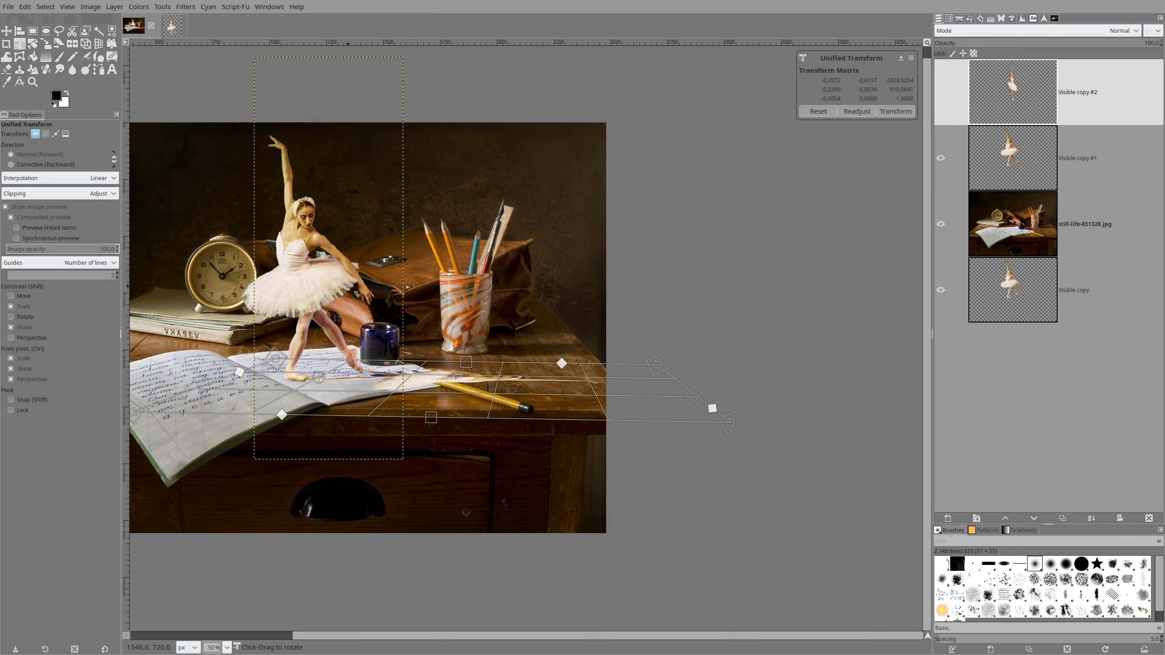
{"action": "scroll", "coordinate": [387, 294], "scroll_direction": "left", "scroll_amount": 4, "text": "shift"}
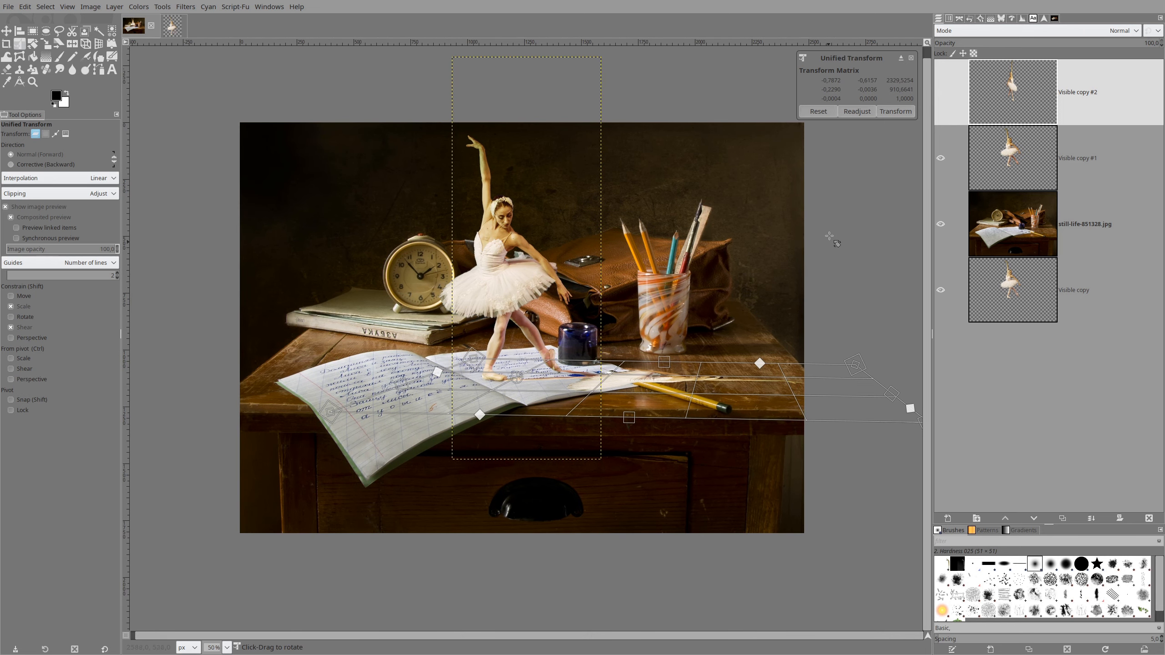
{"action": "left_click", "coordinate": [895, 112]}
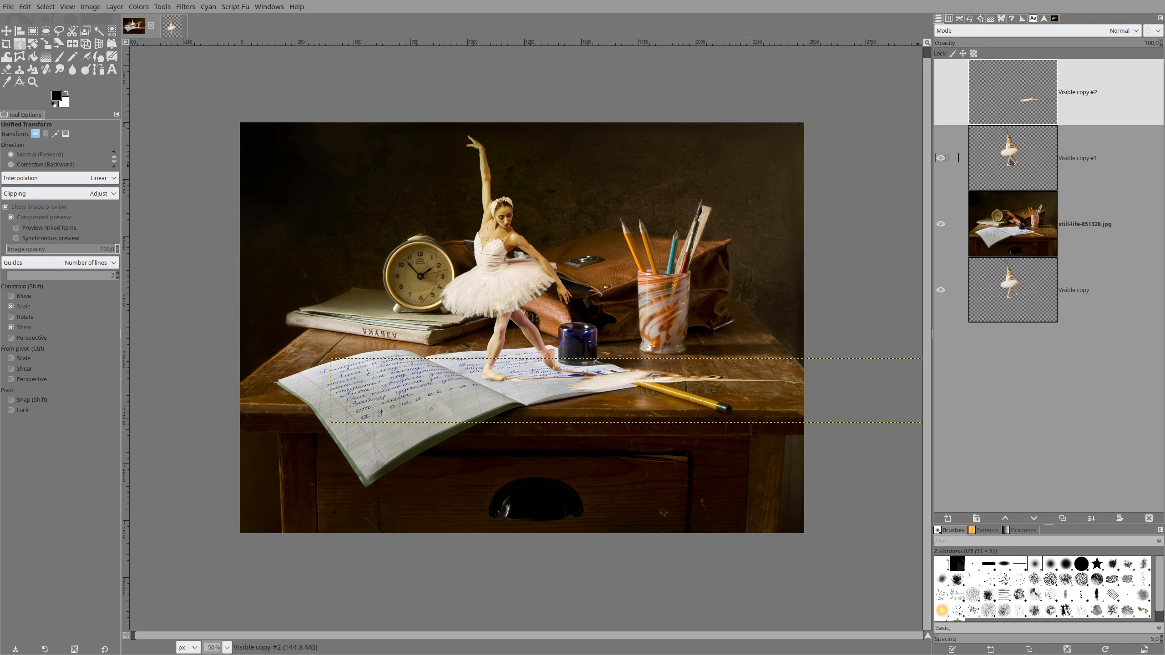
{"action": "left_click_drag", "start_coordinate": [1012, 161], "coordinate": [1018, 90]}
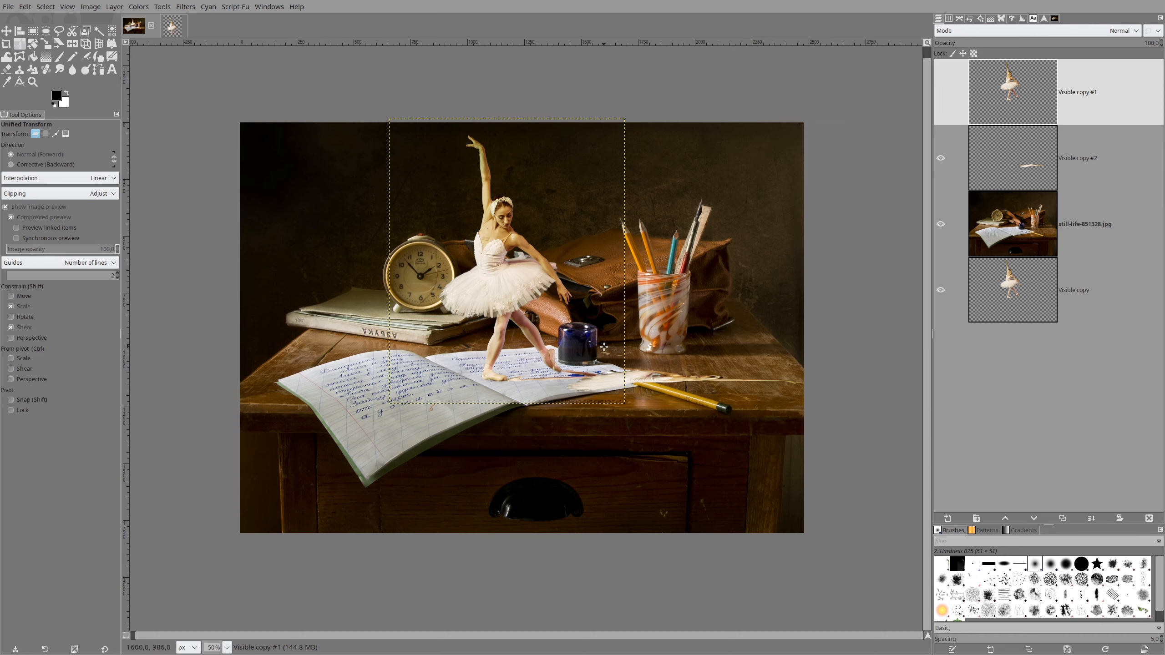
Create a selection from the lying copy's alpha channel and clear the copy's pixels from its layer
{"action": "left_click", "coordinate": [1030, 171]}
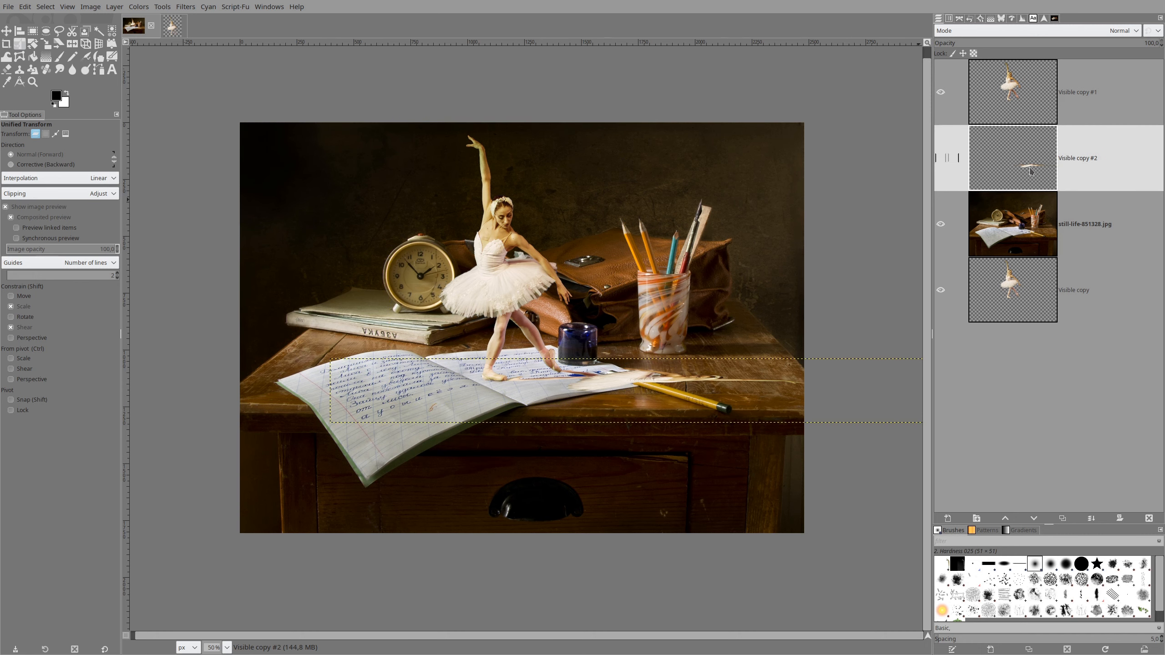
{"action": "right_click", "coordinate": [1030, 172]}
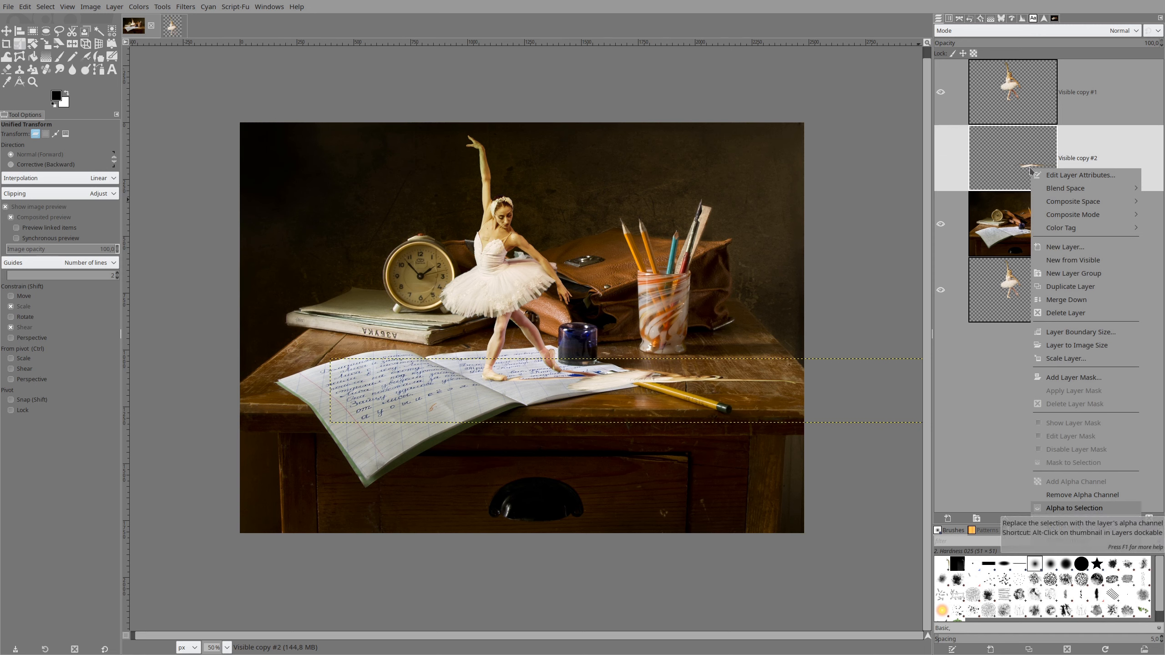
{"action": "key", "text": "Return"}
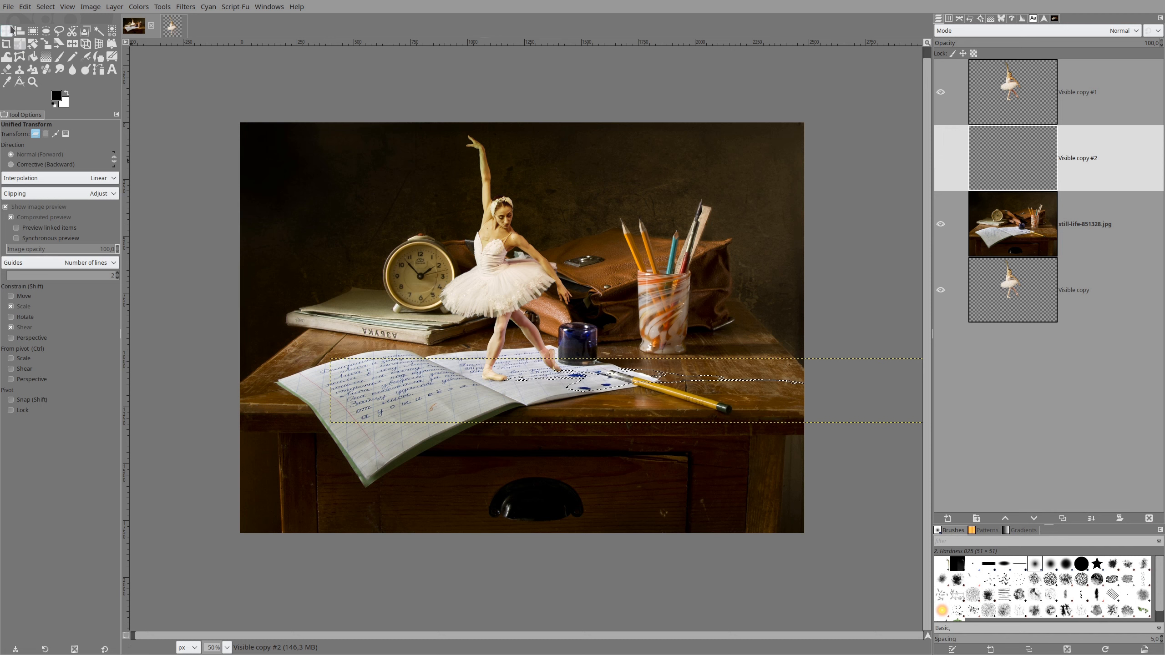
Paint the selected lying silhouette black with the Paintbrush at 55% opacity and a brush size of 405
{"action": "left_click", "coordinate": [60, 56]}
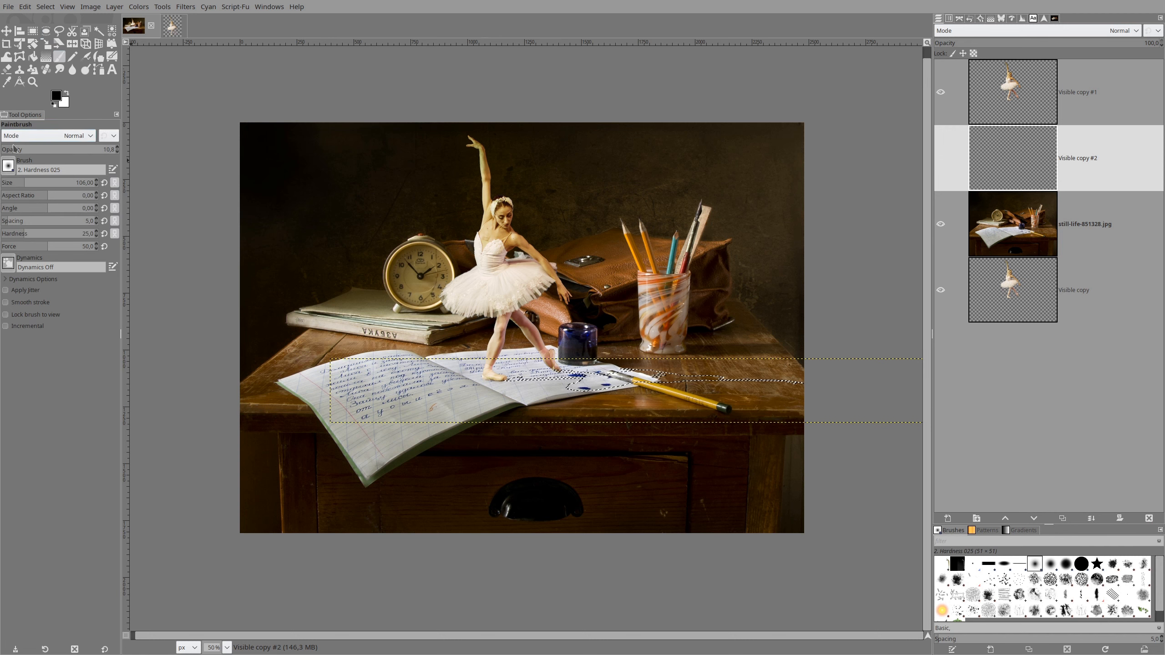
{"action": "left_click_drag", "start_coordinate": [14, 149], "coordinate": [64, 150]}
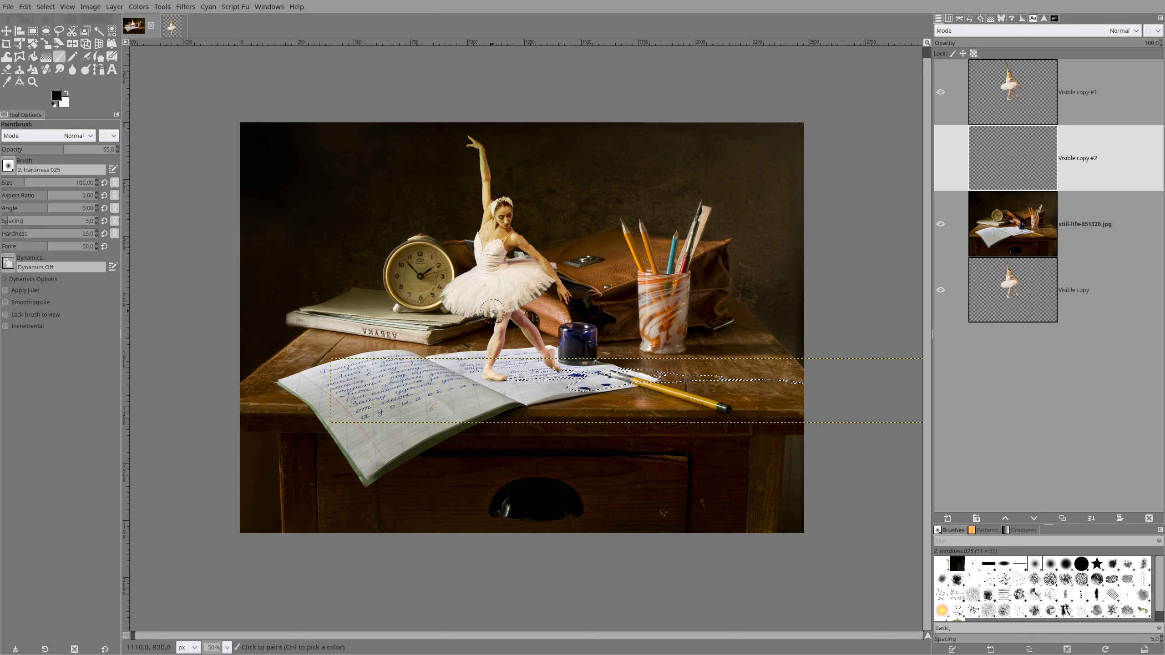
{"action": "left_click_drag", "start_coordinate": [26, 184], "coordinate": [97, 183]}
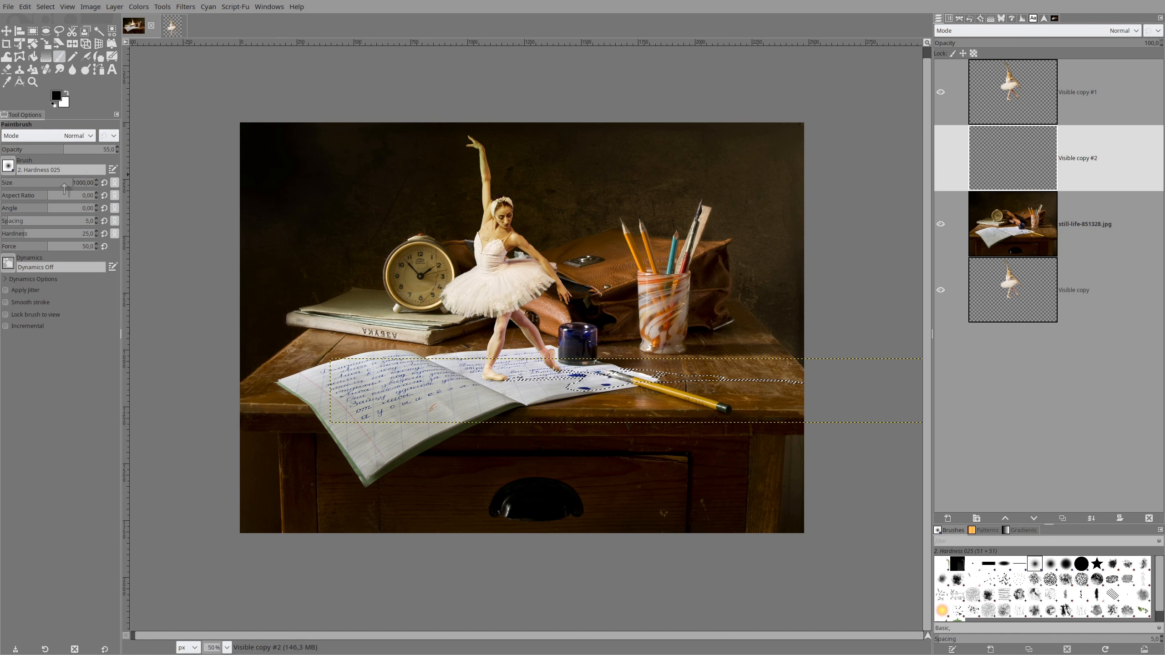
{"action": "left_click_drag", "start_coordinate": [70, 184], "coordinate": [54, 185]}
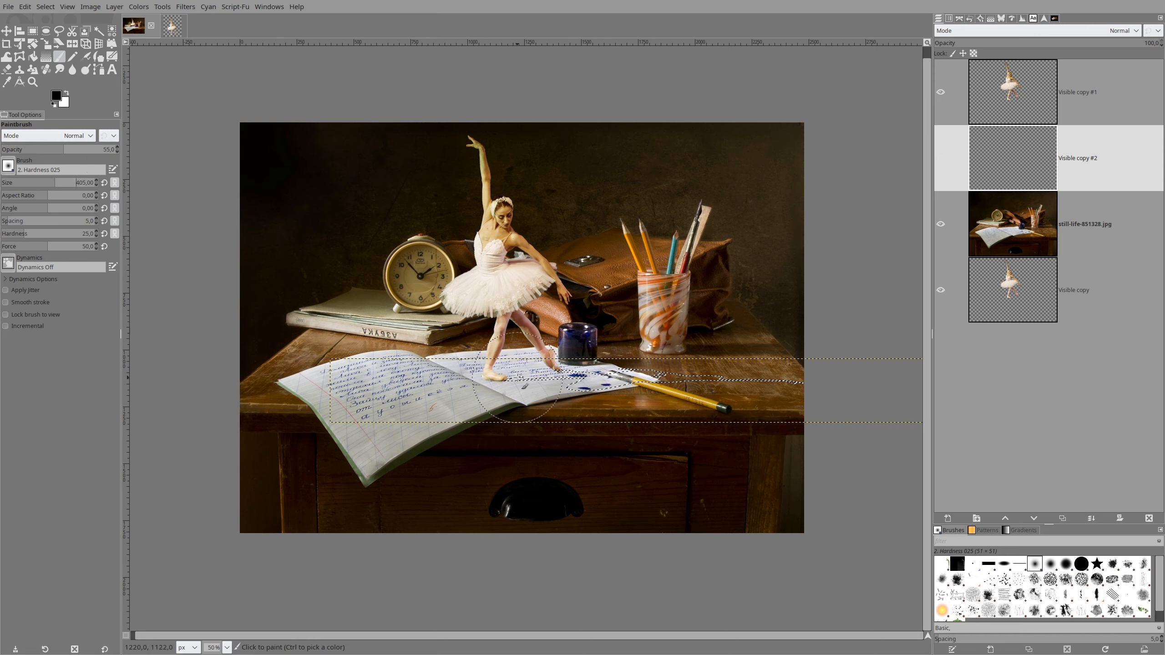
{"action": "left_click_drag", "start_coordinate": [644, 381], "coordinate": [615, 375]}
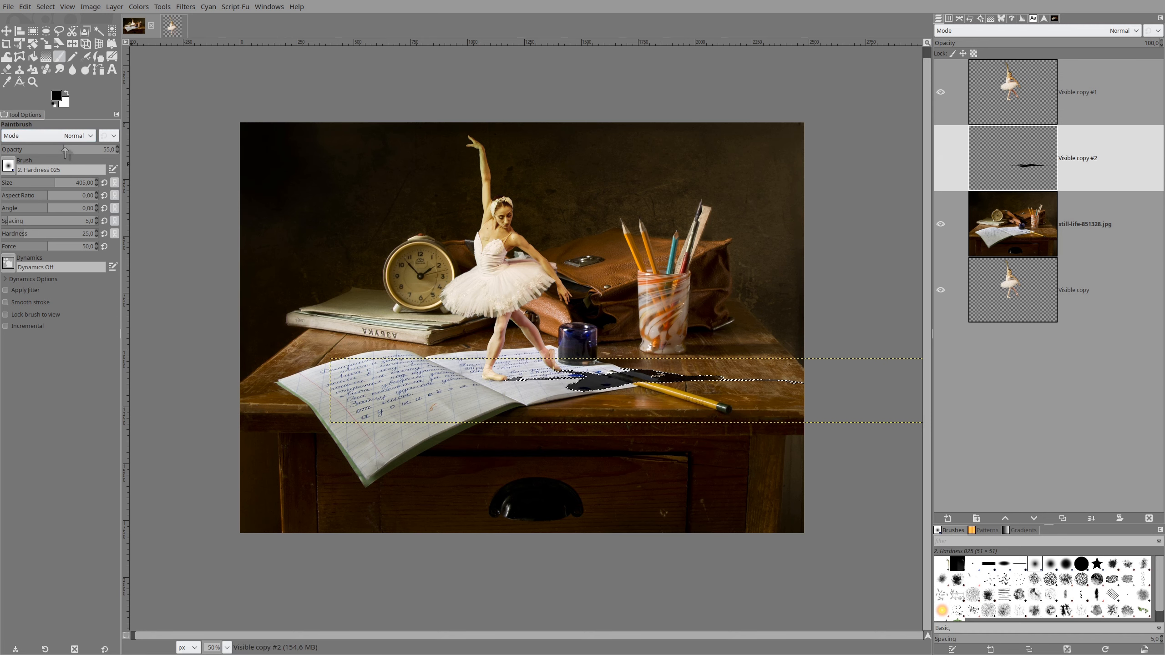
Repaint the lying silhouette with black at 100% brush opacity and remove the selection
{"action": "left_click_drag", "start_coordinate": [64, 150], "coordinate": [120, 150]}
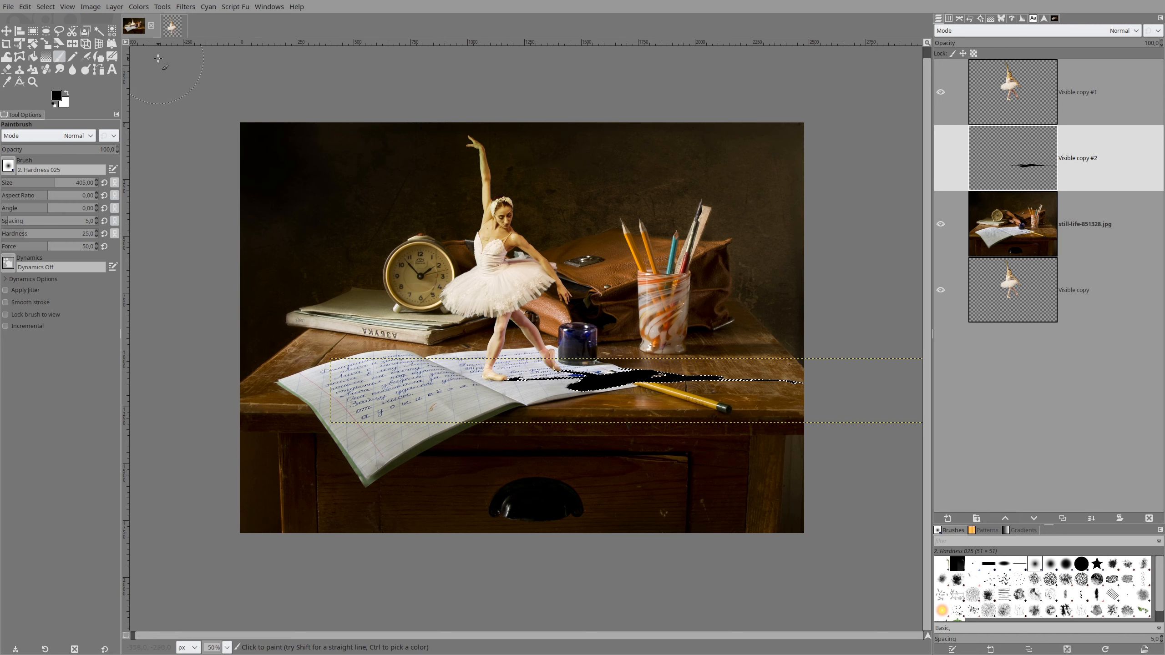
{"action": "left_click", "coordinate": [45, 7]}
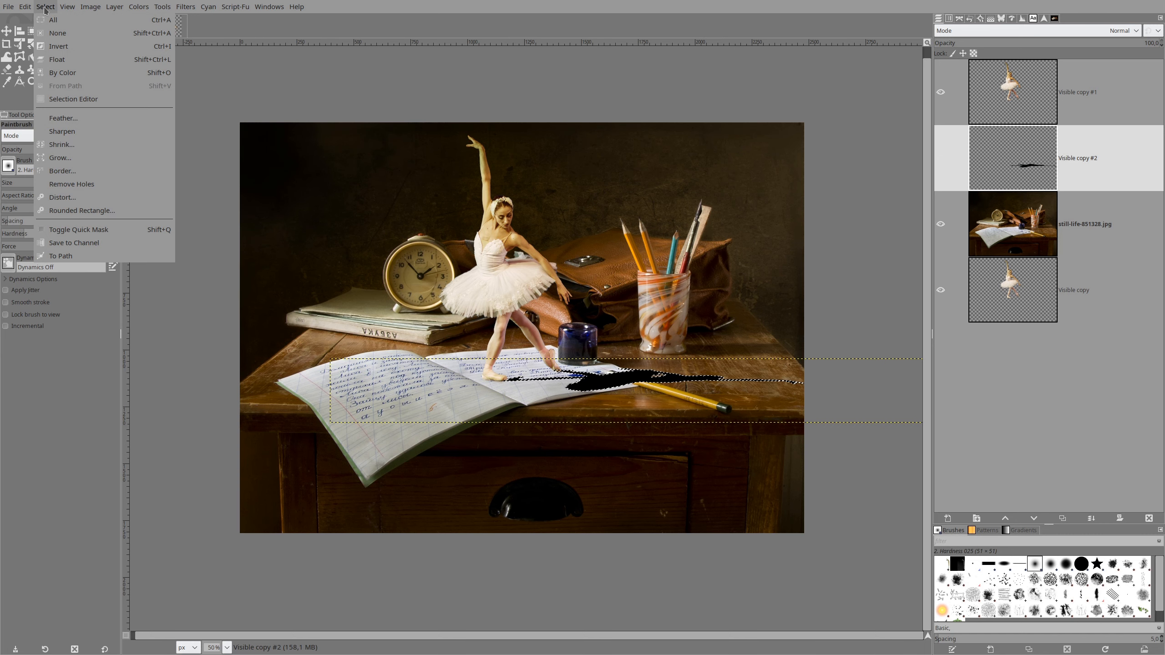
{"action": "left_click", "coordinate": [53, 20]}
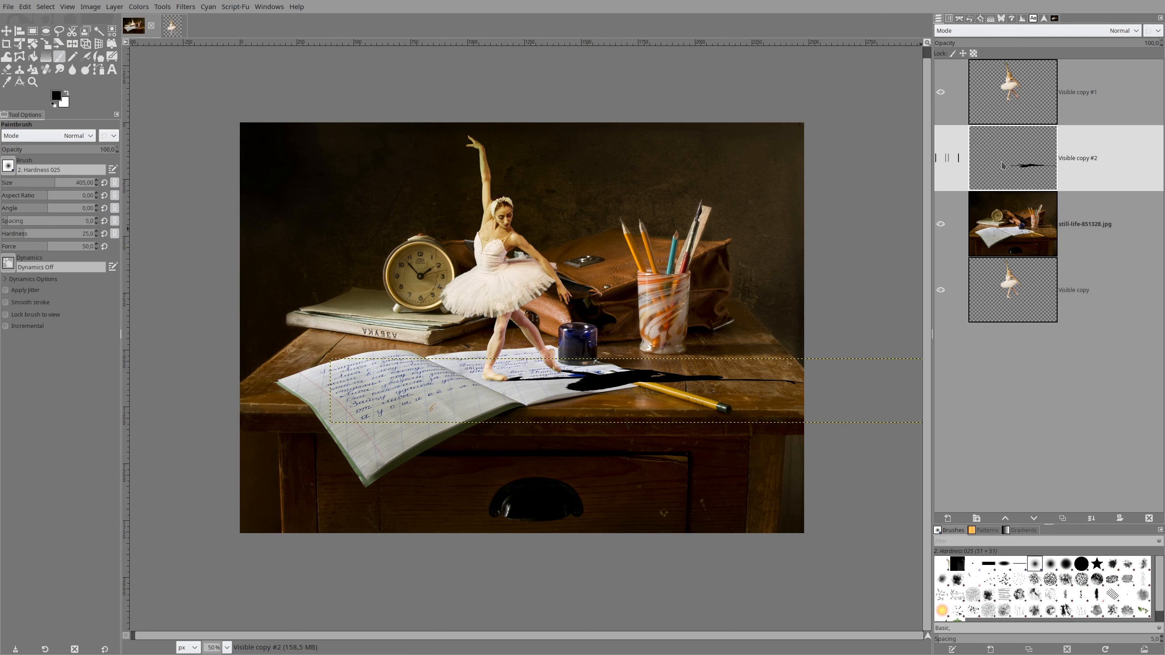
Duplicate the black silhouette layer, place the original beneath the still-life photo as a backup, and select the duplicate
{"action": "left_click", "coordinate": [1062, 518]}
{"action": "left_click_drag", "start_coordinate": [1036, 230], "coordinate": [1039, 330]}
{"action": "left_click", "coordinate": [1026, 133]}
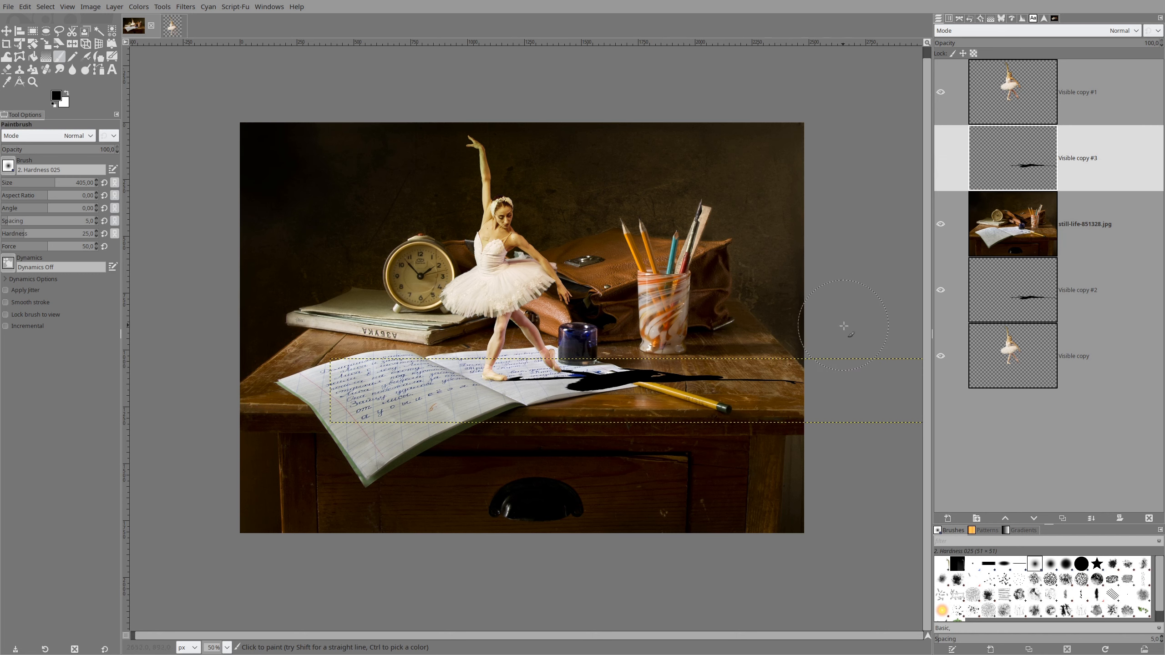
Set the duplicated shadow layer's opacity to 81.9 and soften it with a Gaussian Blur of size 3.89
{"action": "left_click", "coordinate": [1098, 43]}
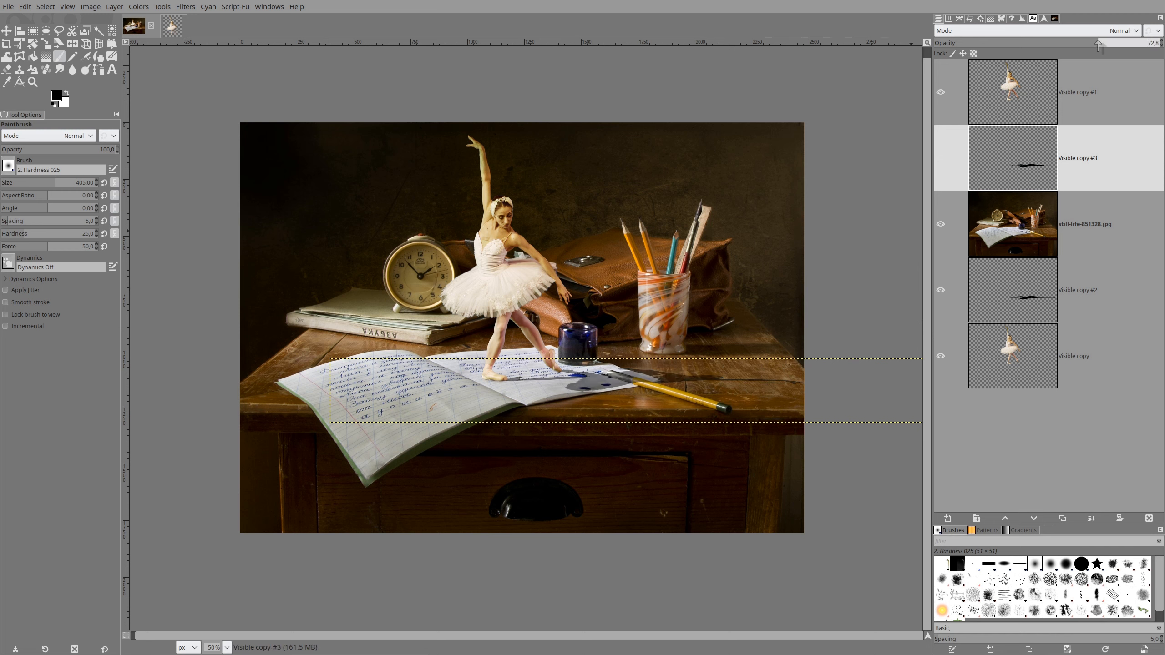
{"action": "left_click_drag", "start_coordinate": [1099, 43], "coordinate": [1121, 42]}
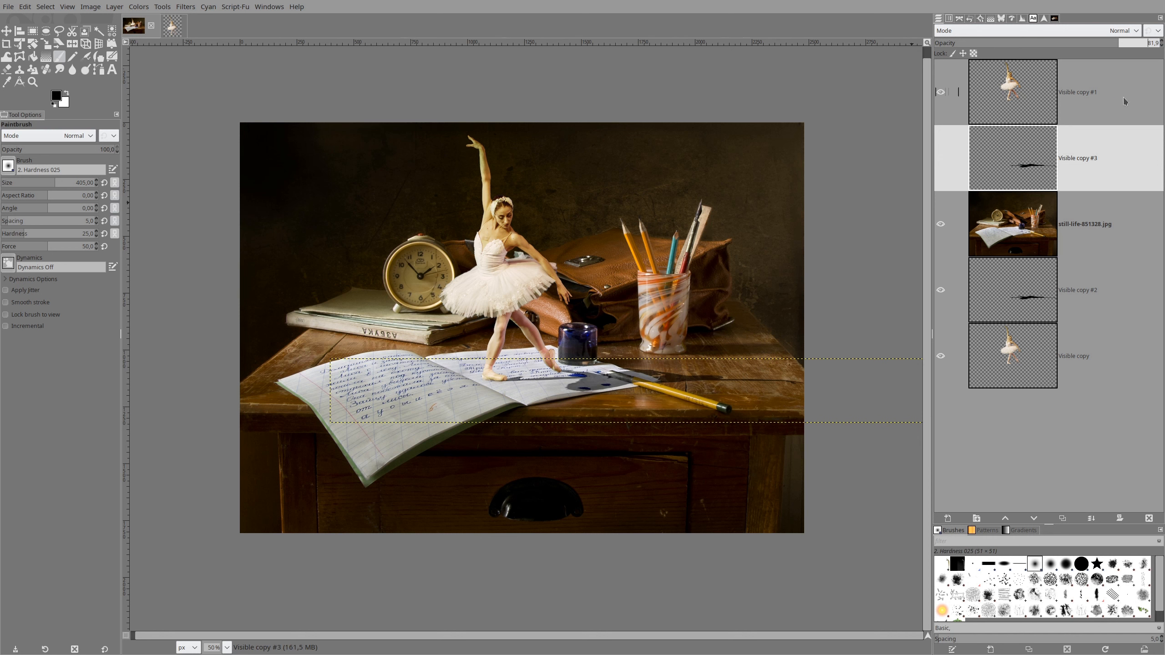
{"action": "left_click", "coordinate": [186, 8]}
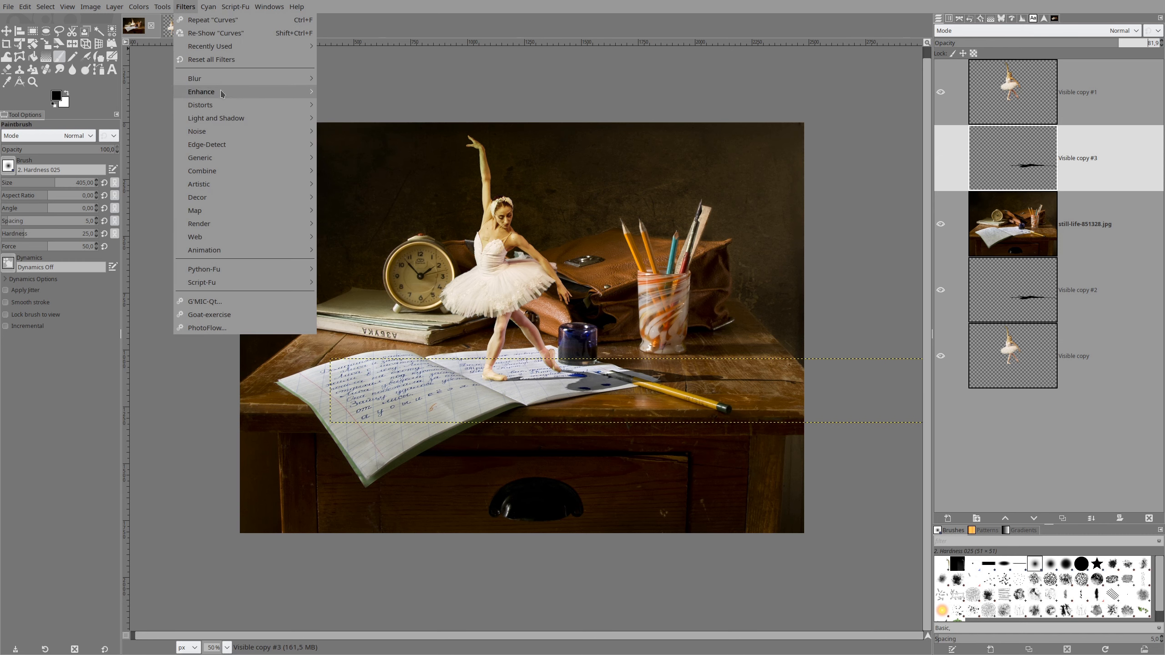
{"action": "left_click", "coordinate": [362, 92]}
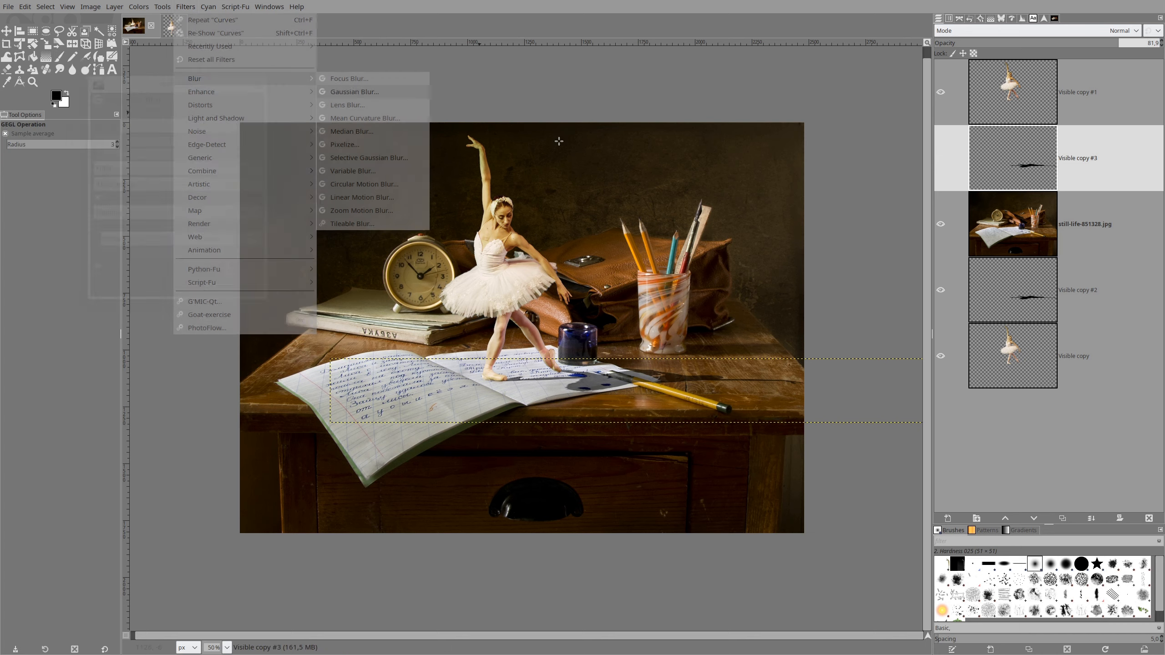
{"action": "left_click", "coordinate": [99, 142]}
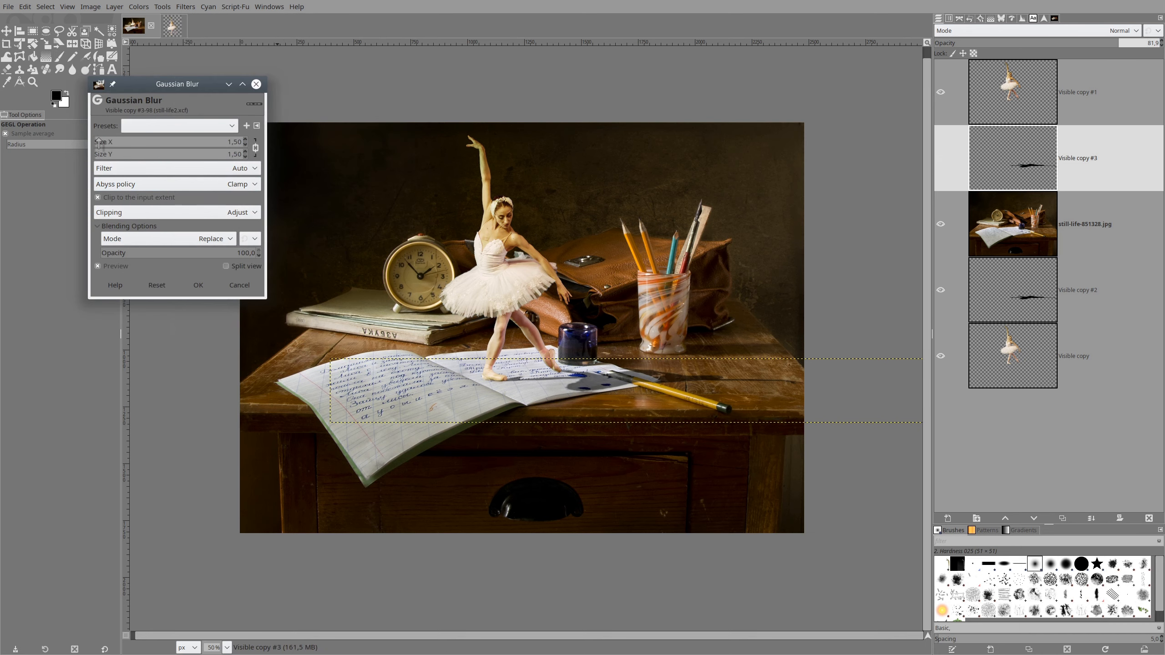
{"action": "key", "text": "1"}
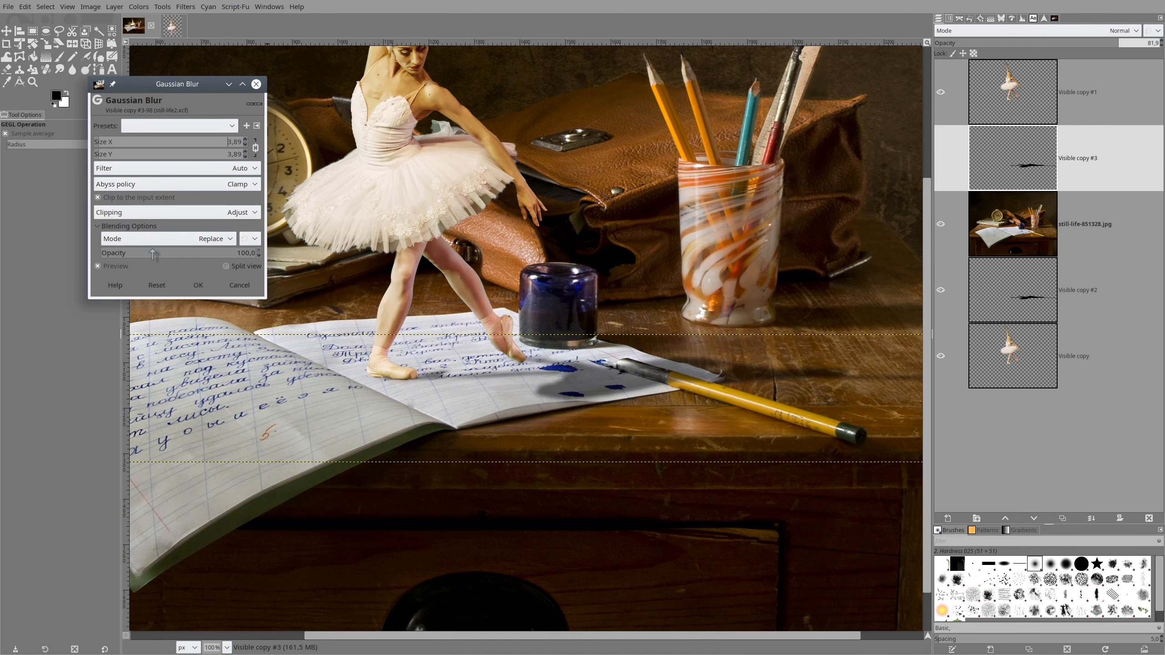
{"action": "left_click", "coordinate": [198, 285]}
{"action": "scroll", "coordinate": [588, 252], "scroll_direction": "down", "scroll_amount": 2}
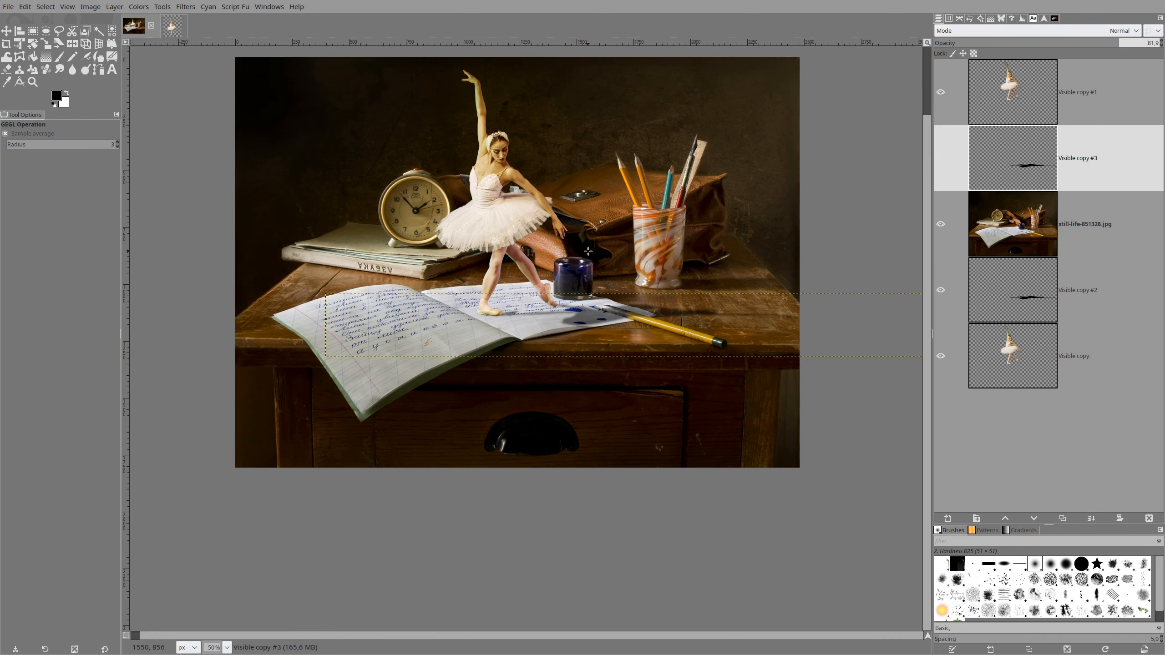
{"action": "scroll", "coordinate": [605, 226], "scroll_direction": "up", "scroll_amount": 2}
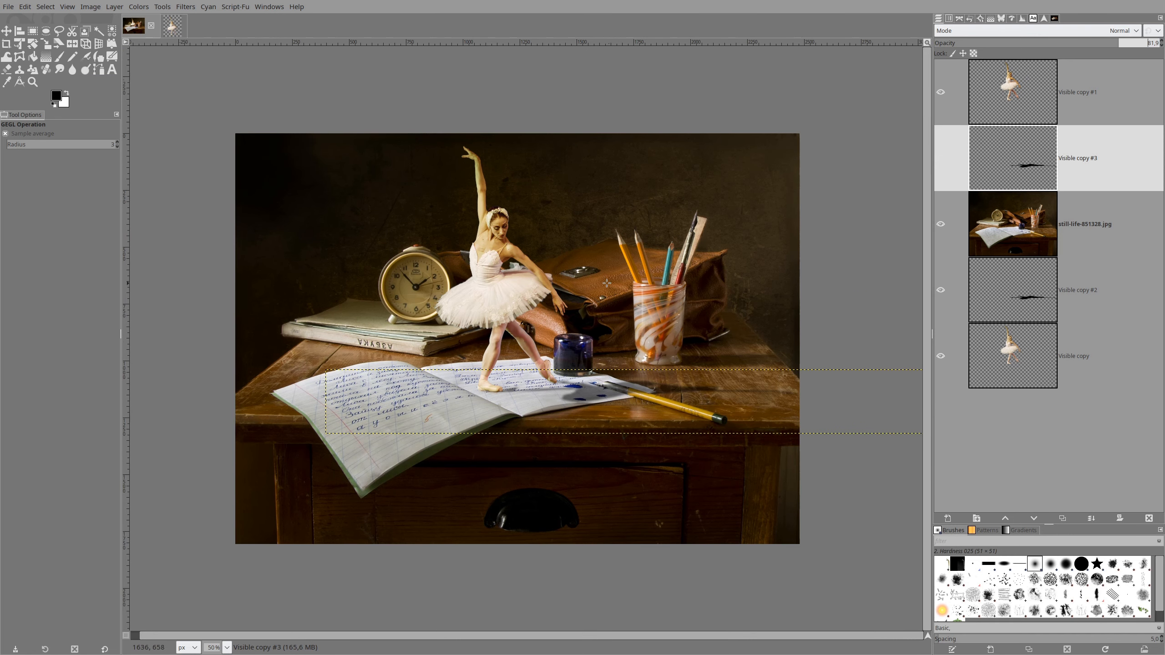
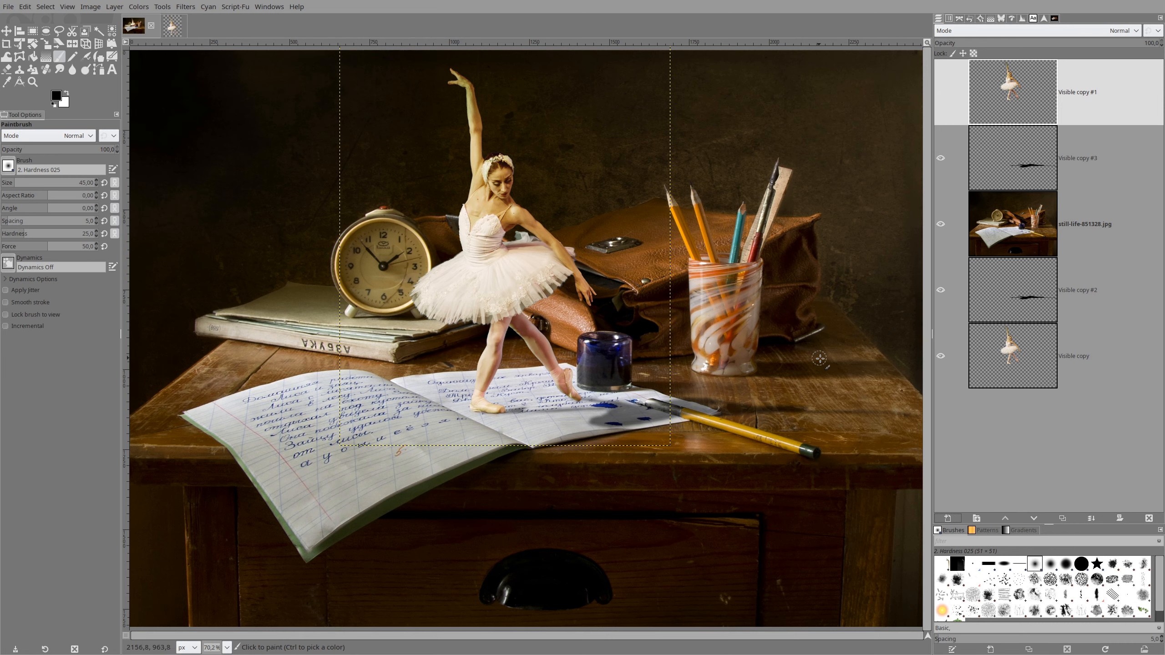
{"action": "left_click", "coordinate": [86, 71]}
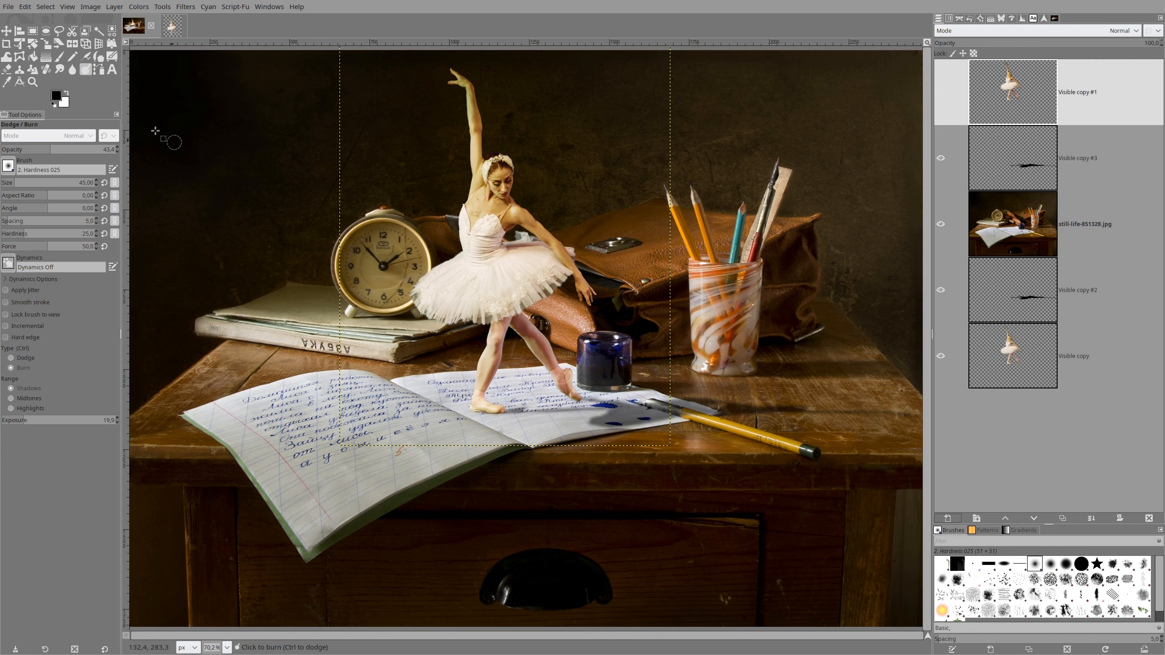
{"action": "left_click", "coordinate": [59, 59]}
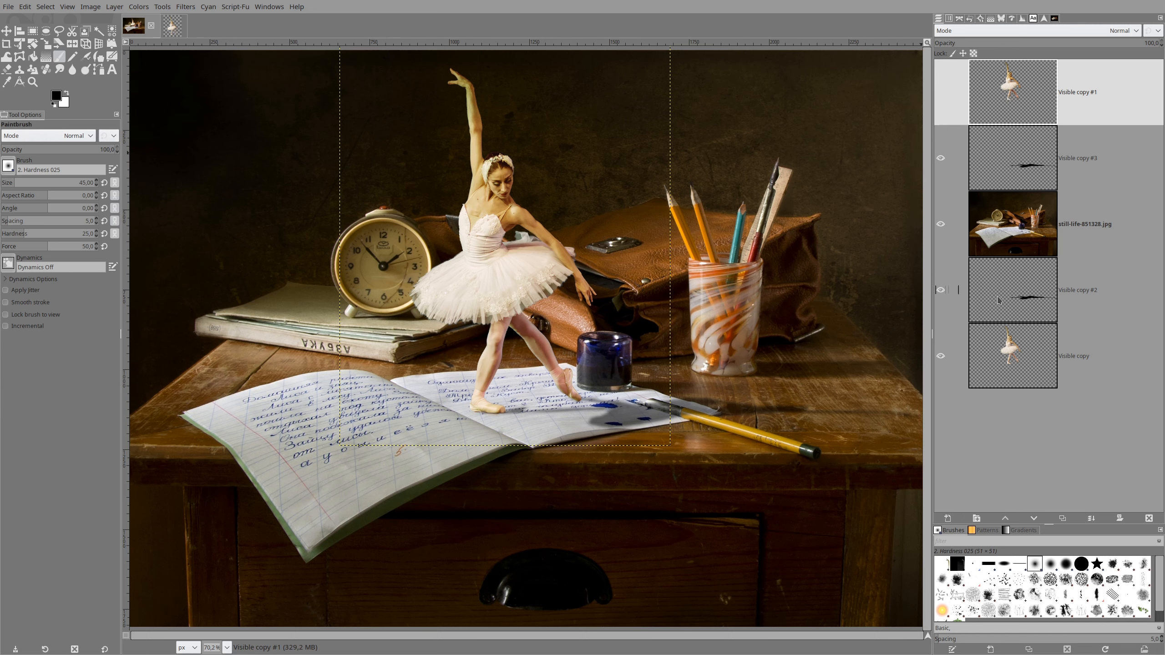
Duplicate the standing ballerina's layer and create a new layer group above the duplicate
{"action": "left_click", "coordinate": [1062, 518]}
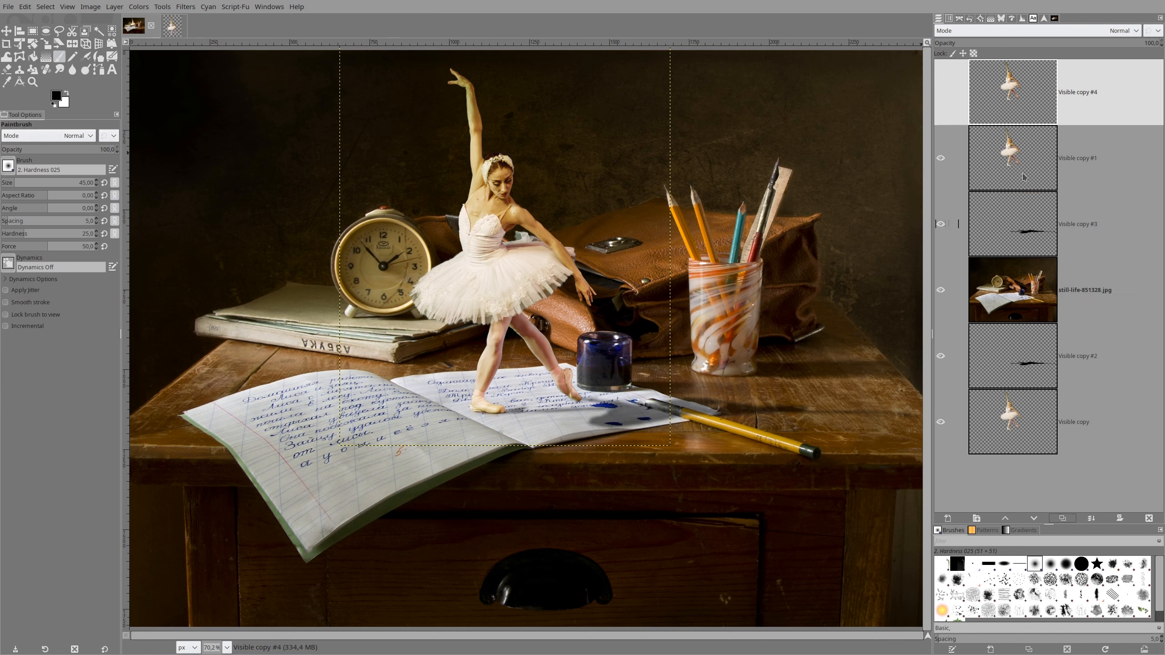
{"action": "right_click", "coordinate": [1011, 89]}
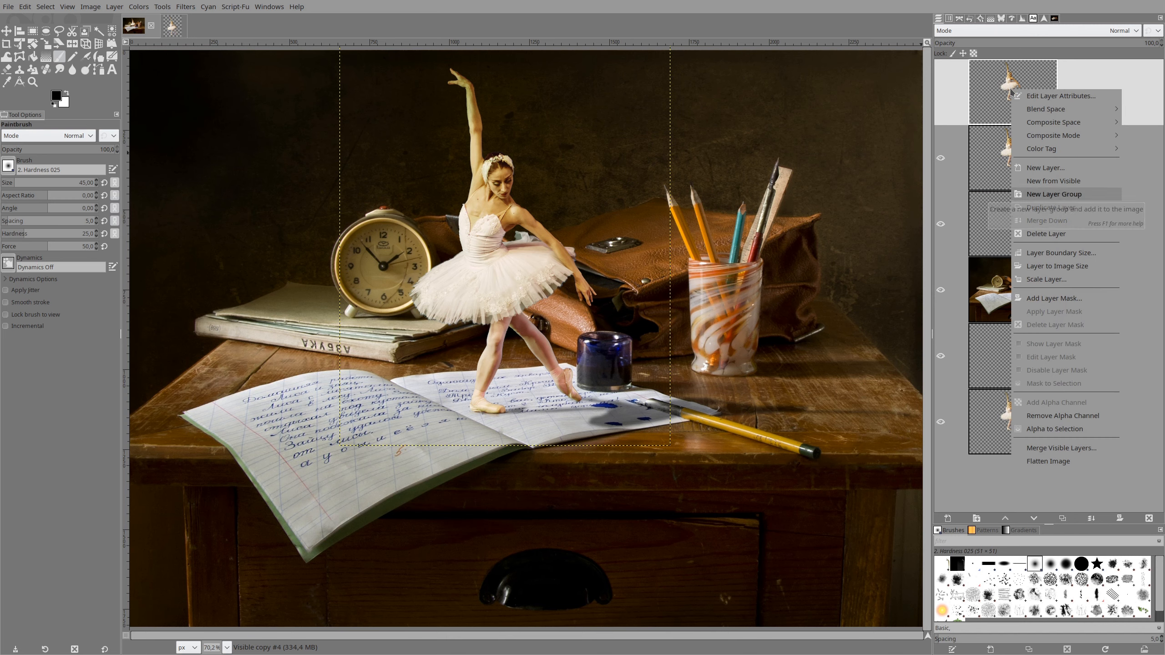
{"action": "key", "text": "Return"}
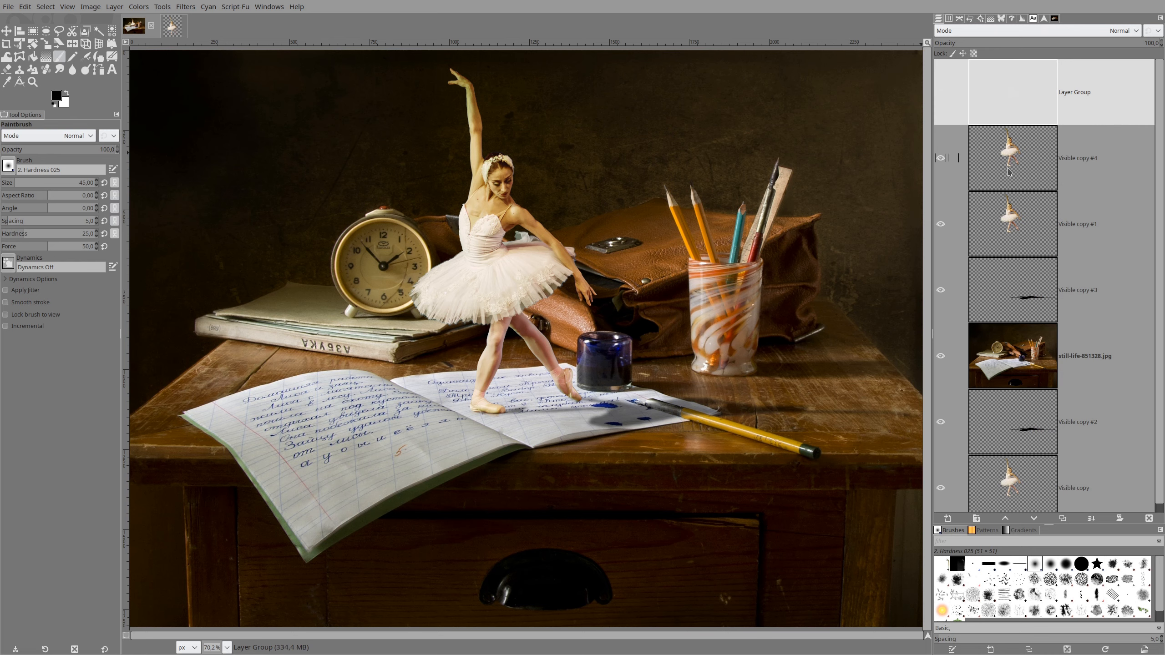
Move the duplicated ballerina layer into the layer group and add a transparent layer above it inside the group
{"action": "left_click_drag", "start_coordinate": [1008, 170], "coordinate": [1017, 109]}
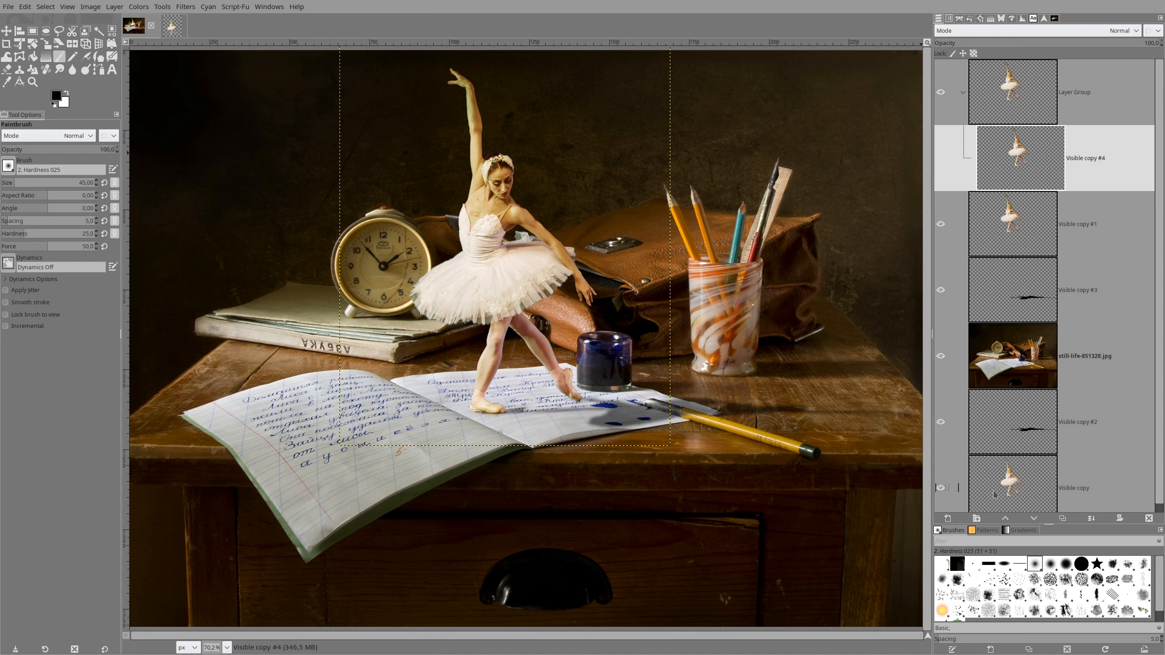
{"action": "left_click", "coordinate": [948, 518]}
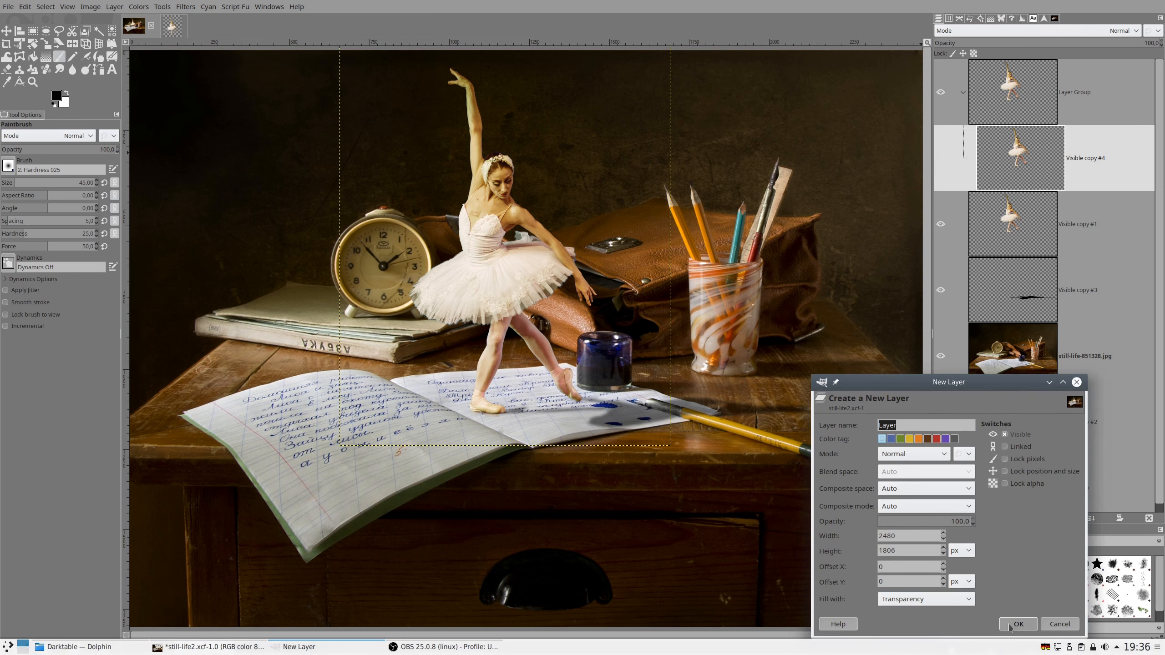
{"action": "left_click", "coordinate": [1012, 625]}
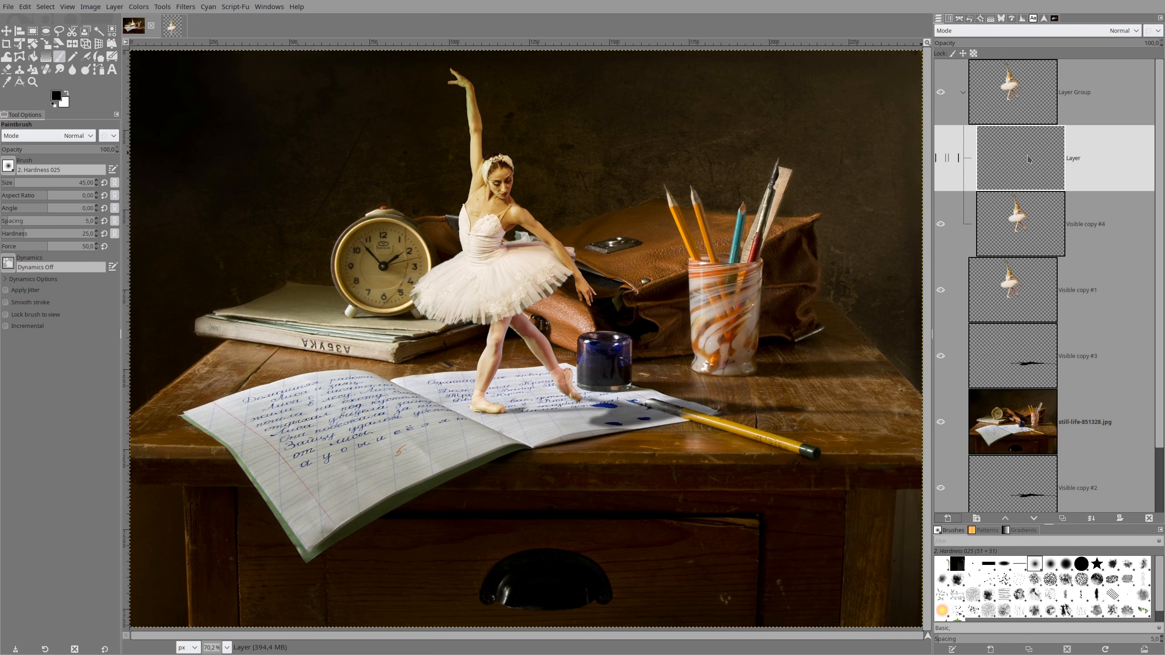
{"action": "right_click", "coordinate": [1085, 98]}
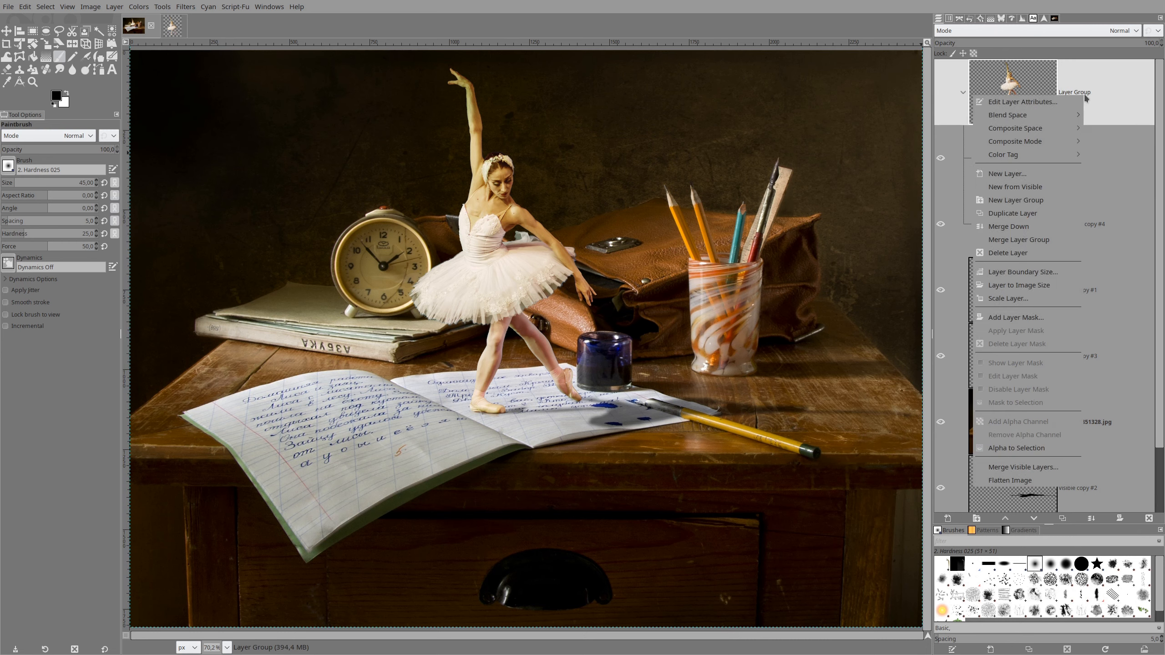
{"action": "key", "text": "Up"}
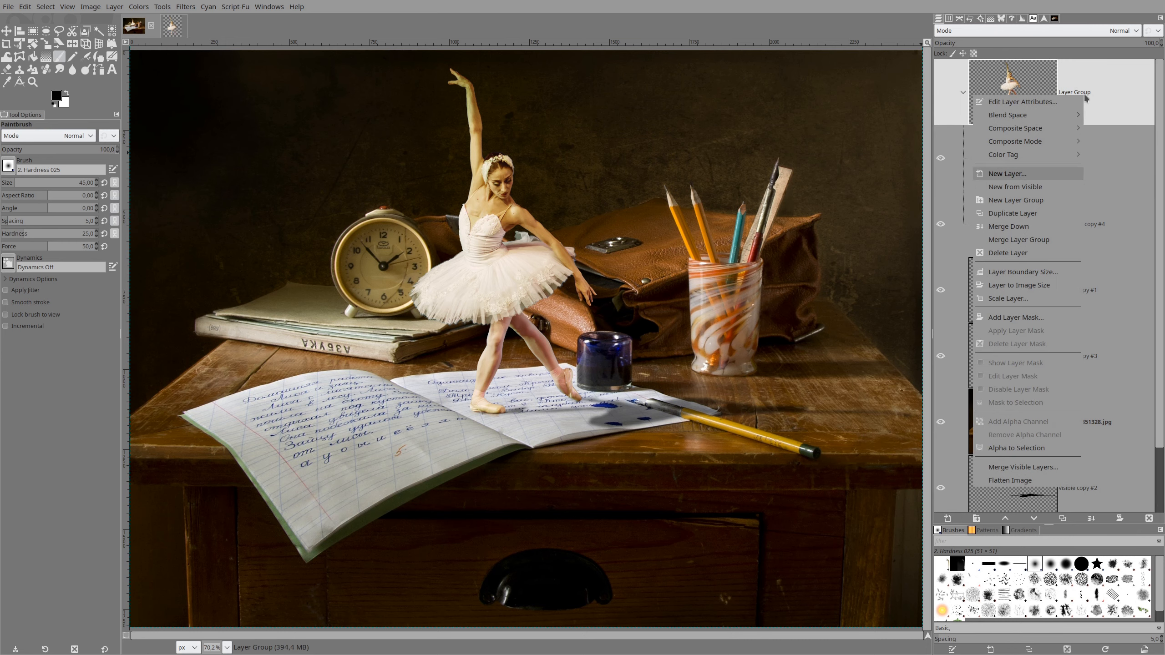
{"action": "key", "text": "Down"}
{"action": "key", "text": "Down"}
{"action": "key", "text": "Down"}
{"action": "key", "text": "Down"}
{"action": "key", "text": "Down"}
{"action": "key", "text": "Down"}
{"action": "key", "text": "Down"}
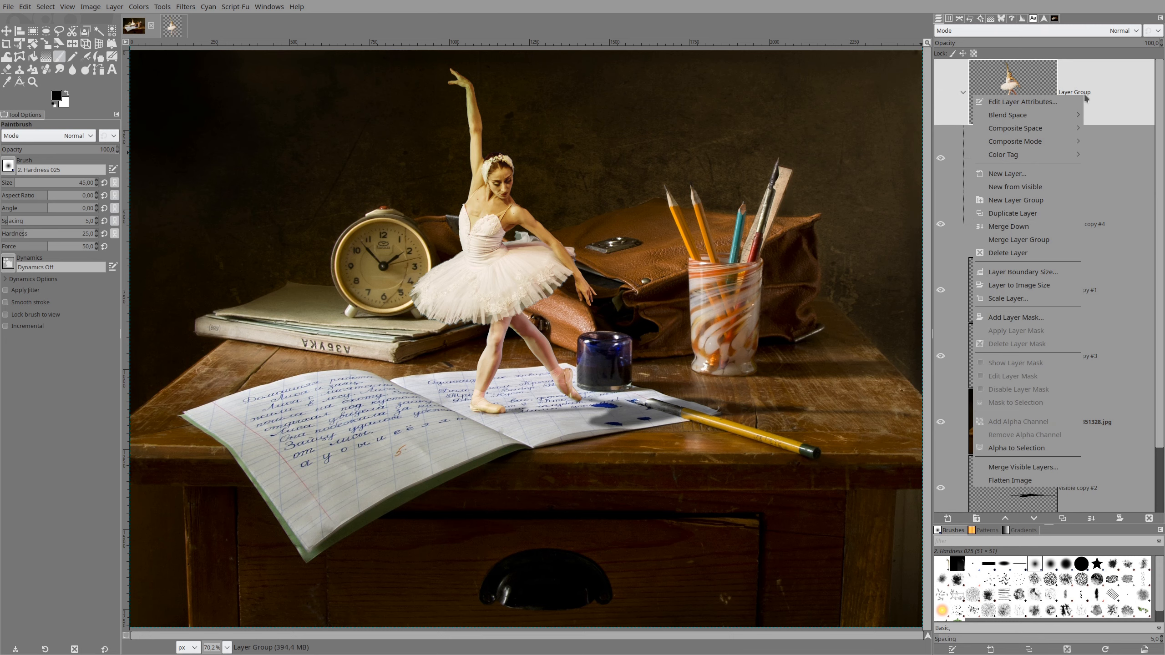
{"action": "key", "text": "Escape"}
Rename the layer group to "Dodge uind Burn"
{"action": "double_click", "coordinate": [1073, 92]}
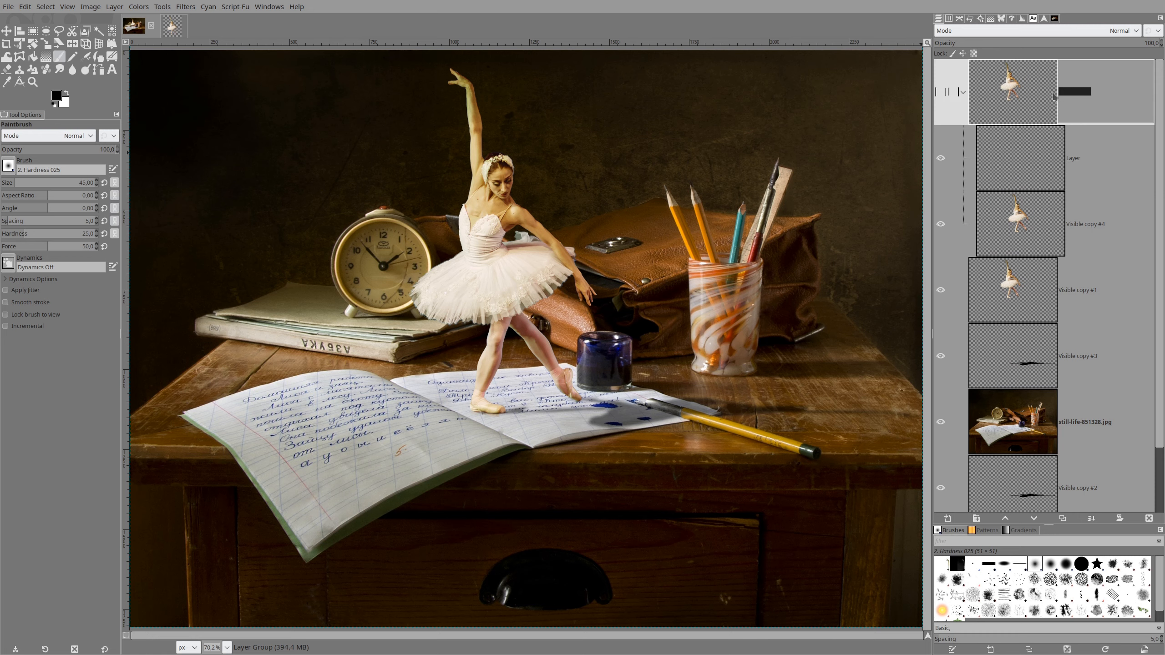
{"action": "type", "text": "Dodge uind Burn"}
{"action": "key", "text": "Return"}
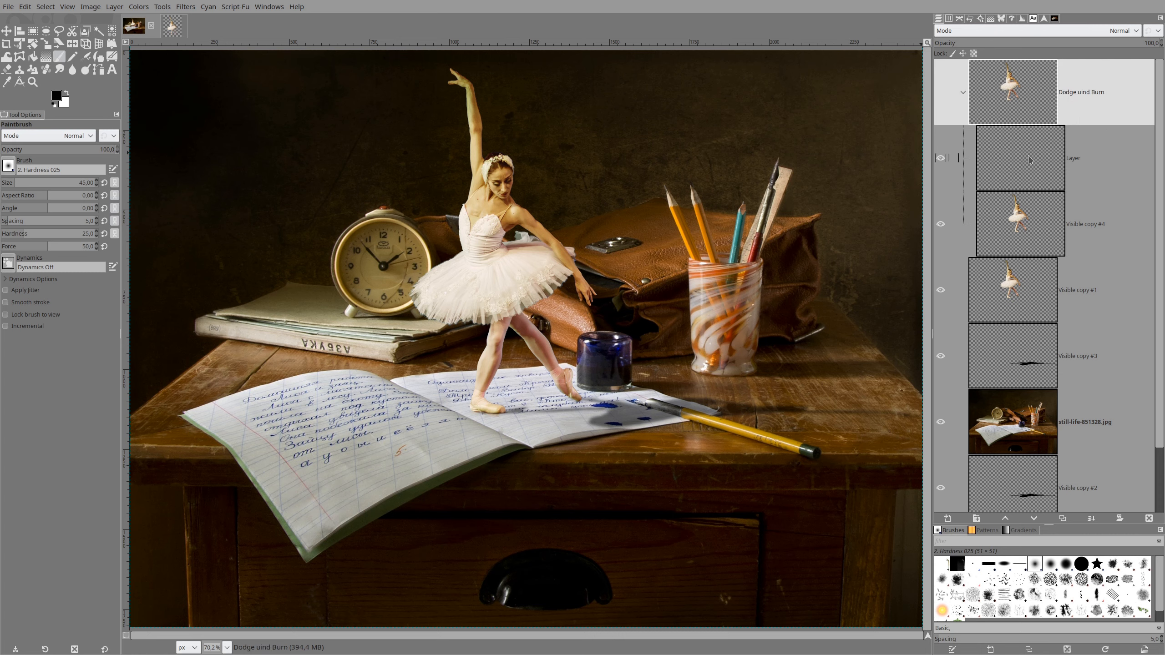
Create a selection from the grouped ballerina layer's alpha and set the empty layer above it to Soft light mode
{"action": "key", "text": "Down"}
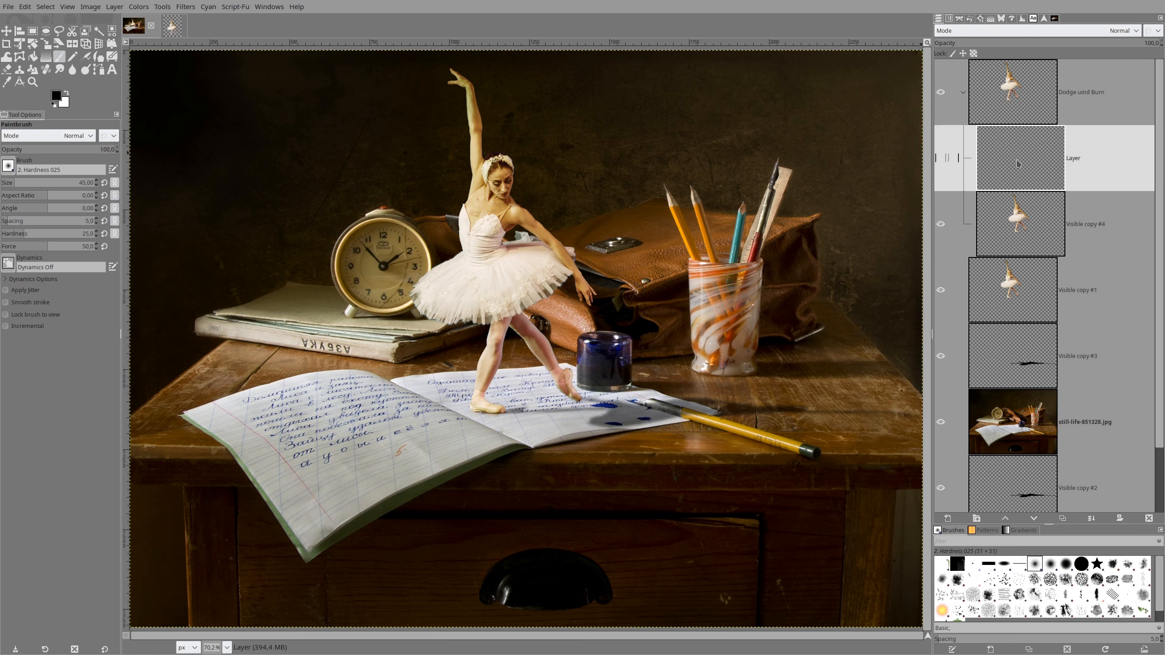
{"action": "left_click", "coordinate": [1027, 226]}
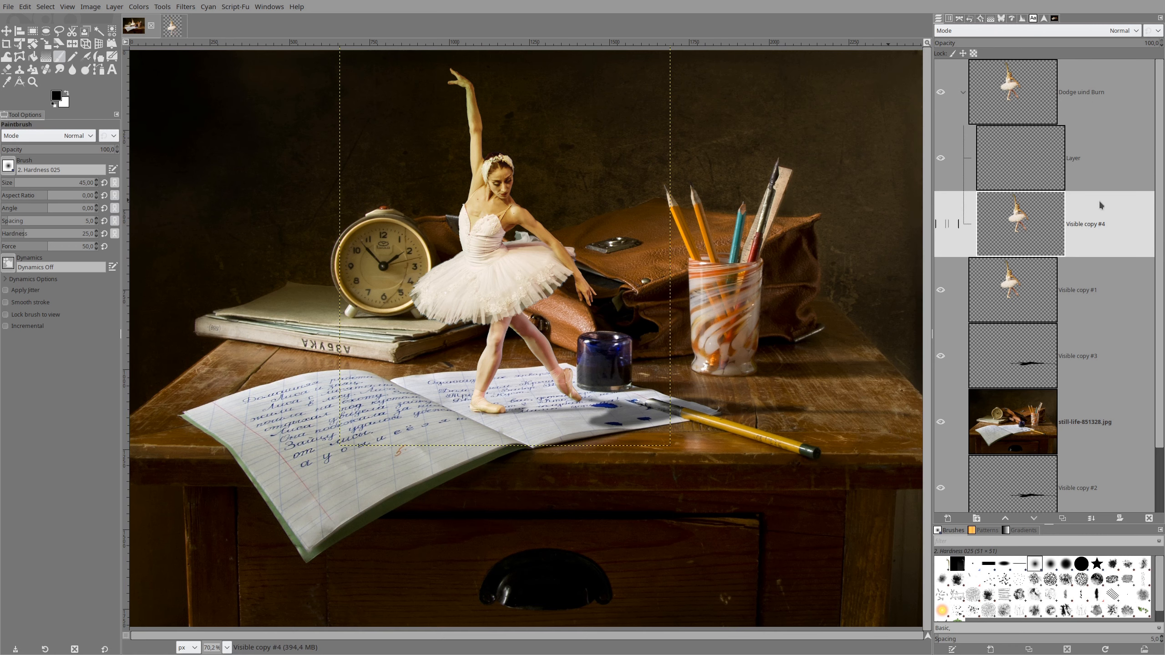
{"action": "right_click", "coordinate": [1029, 238]}
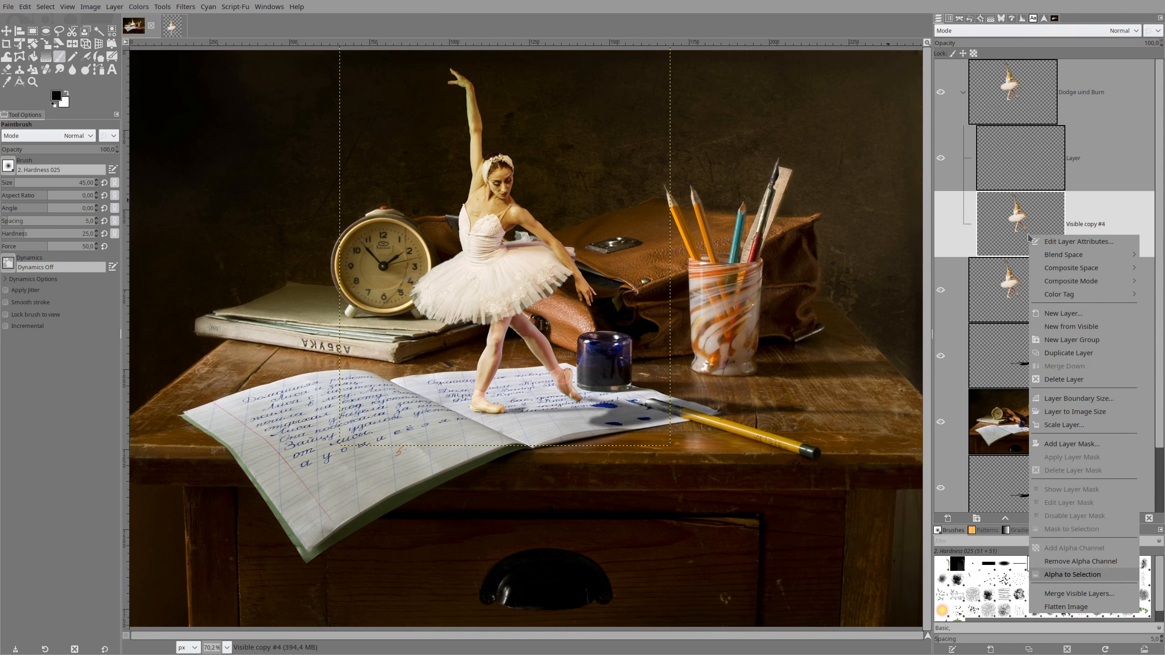
{"action": "left_click", "coordinate": [1072, 575]}
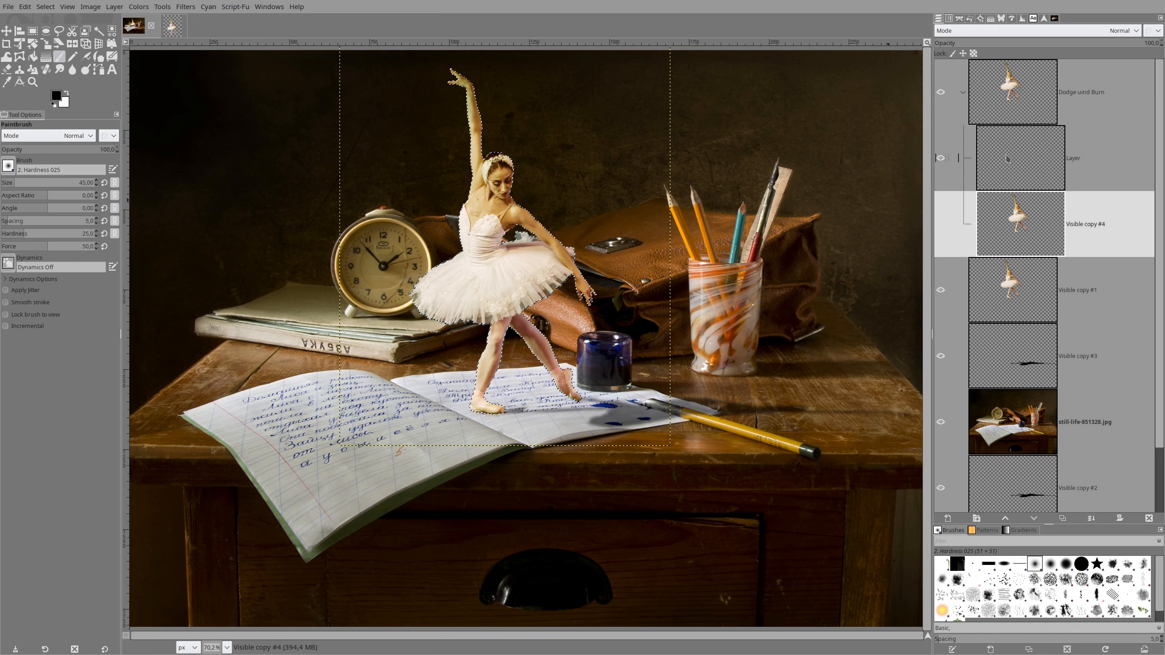
{"action": "left_click", "coordinate": [1029, 157]}
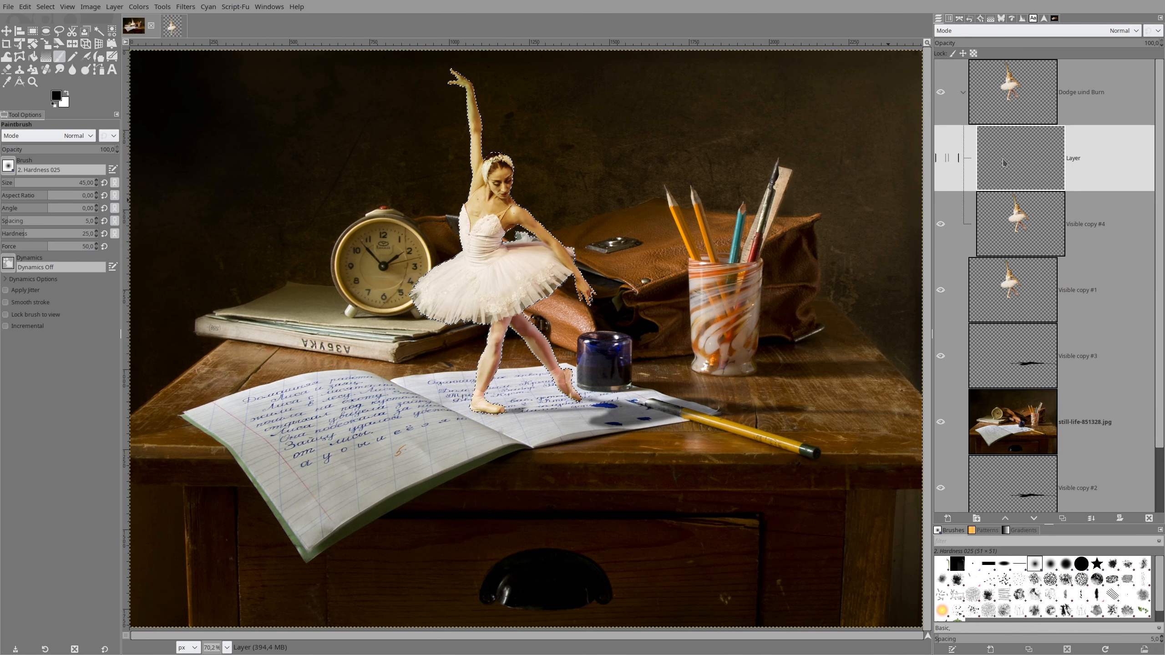
{"action": "left_click", "coordinate": [1120, 31]}
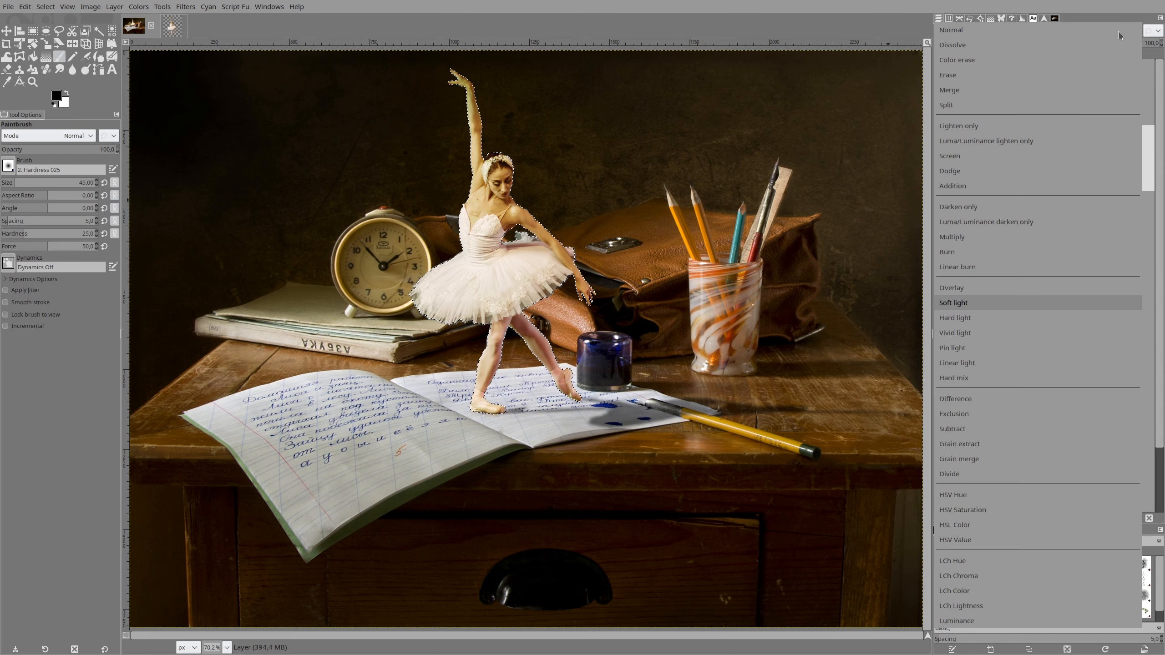
{"action": "left_click", "coordinate": [973, 303]}
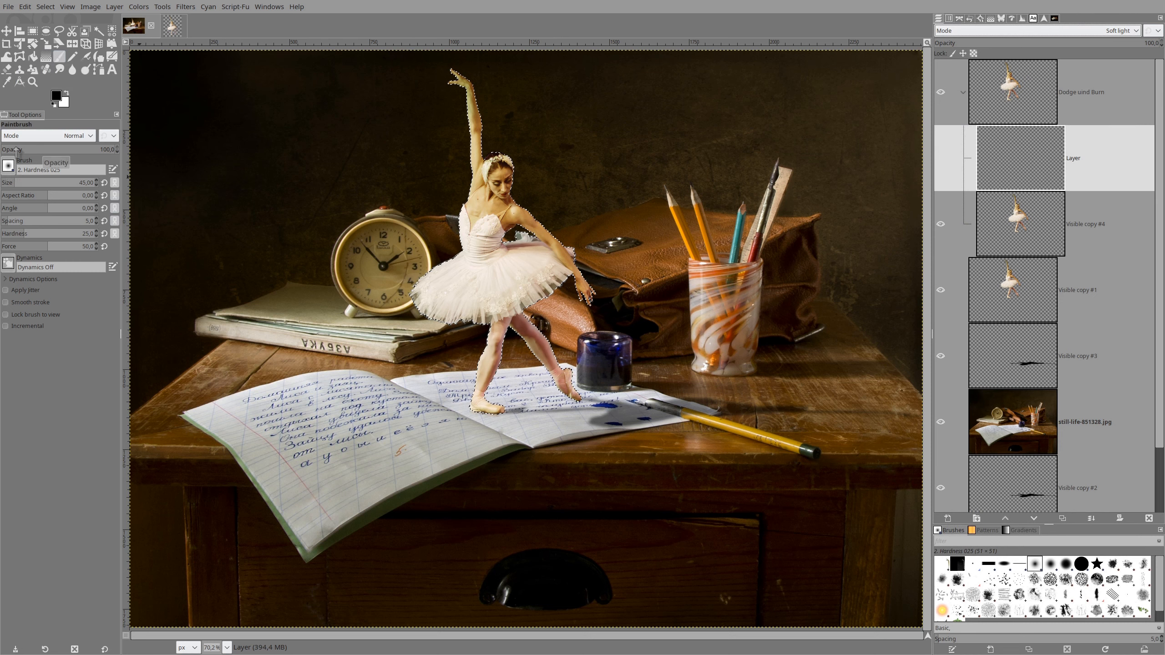
Set the paintbrush opacity to 24.7 and its size to 43
{"action": "left_click", "coordinate": [31, 149]}
{"action": "left_click_drag", "start_coordinate": [30, 149], "coordinate": [30, 150]}
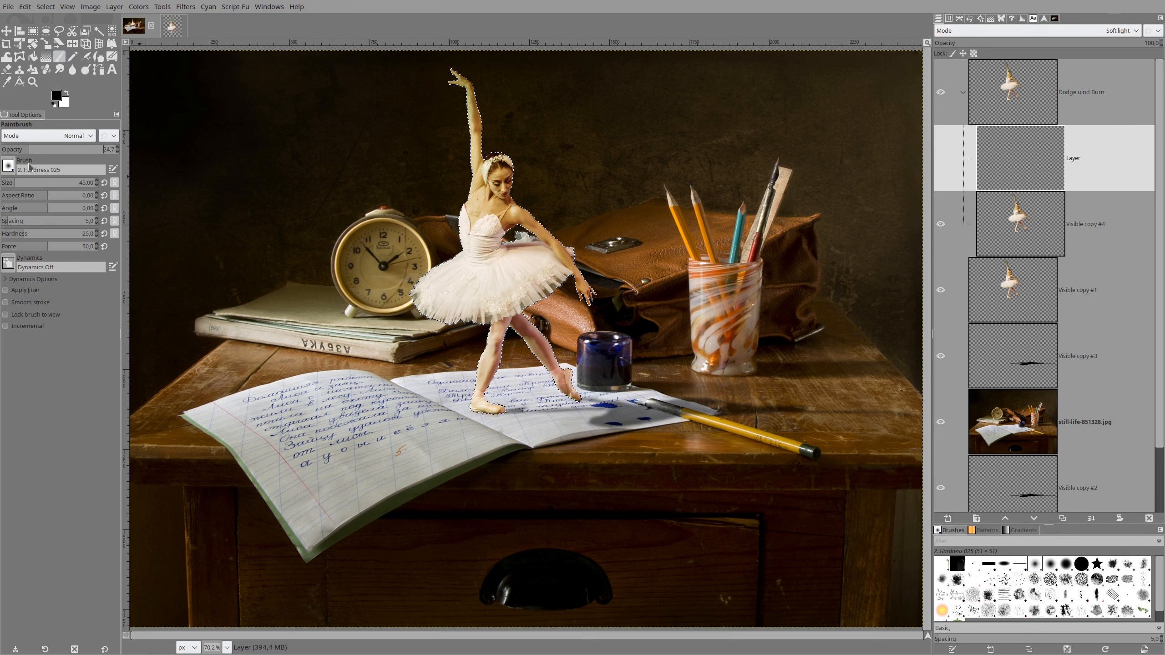
{"action": "left_click_drag", "start_coordinate": [11, 183], "coordinate": [22, 183]}
{"action": "scroll", "coordinate": [521, 201], "scroll_direction": "up", "scroll_amount": 2}
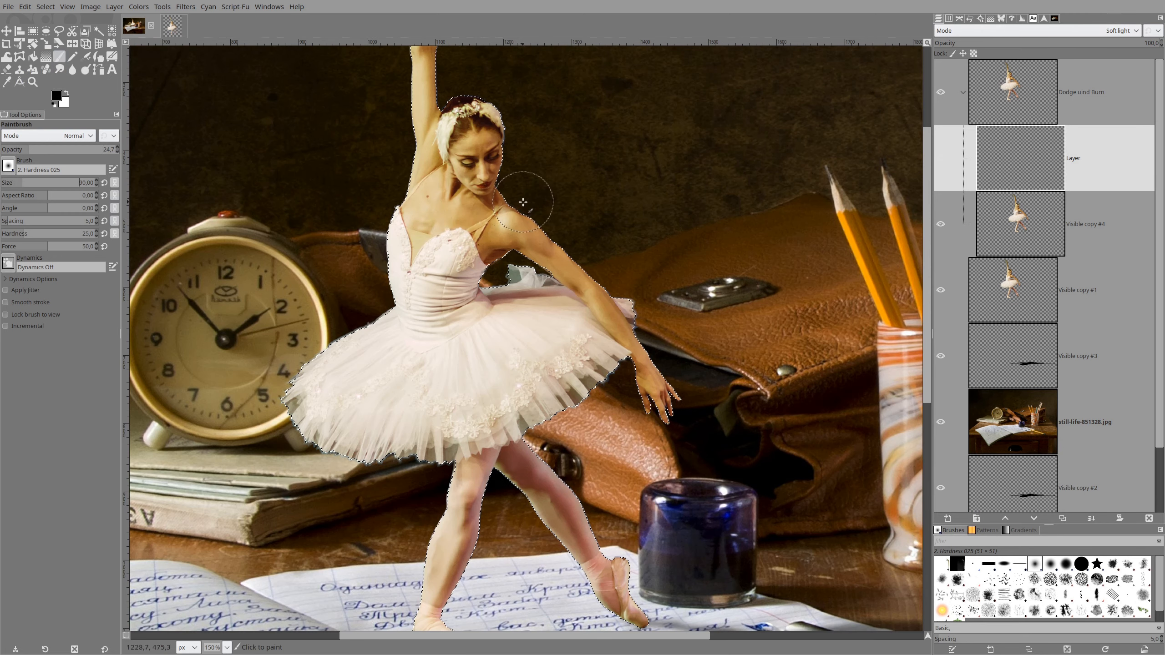
{"action": "left_click_drag", "start_coordinate": [25, 183], "coordinate": [14, 183]}
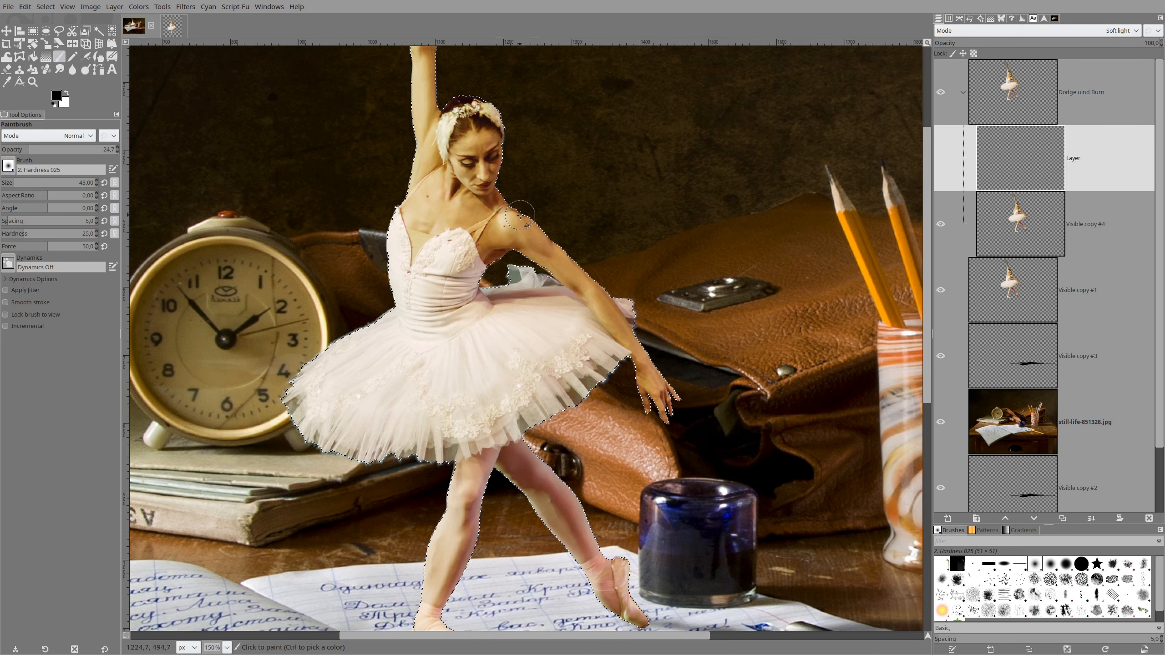
Paint black shading on the empty layer along the shadow side of the ballerina's lowered arm and raised arm
{"action": "mouse_move", "coordinate": [519, 214]}
{"action": "left_mouse_down"}
{"action": "mouse_move", "coordinate": [624, 323]}
{"action": "mouse_move", "coordinate": [607, 288]}
{"action": "mouse_move", "coordinate": [593, 289]}
{"action": "mouse_move", "coordinate": [646, 338]}
{"action": "mouse_move", "coordinate": [657, 364]}
{"action": "mouse_move", "coordinate": [628, 324]}
{"action": "mouse_move", "coordinate": [670, 413]}
{"action": "mouse_move", "coordinate": [669, 384]}
{"action": "mouse_move", "coordinate": [679, 407]}
{"action": "mouse_move", "coordinate": [569, 260]}
{"action": "mouse_move", "coordinate": [509, 212]}
{"action": "mouse_move", "coordinate": [527, 223]}
{"action": "mouse_move", "coordinate": [496, 191]}
{"action": "mouse_move", "coordinate": [486, 121]}
{"action": "mouse_move", "coordinate": [495, 193]}
{"action": "mouse_move", "coordinate": [488, 122]}
{"action": "mouse_move", "coordinate": [487, 158]}
{"action": "mouse_move", "coordinate": [475, 119]}
{"action": "mouse_move", "coordinate": [478, 156]}
{"action": "mouse_move", "coordinate": [525, 205]}
{"action": "mouse_move", "coordinate": [501, 204]}
{"action": "mouse_move", "coordinate": [524, 219]}
{"action": "mouse_move", "coordinate": [512, 218]}
{"action": "mouse_move", "coordinate": [568, 252]}
{"action": "left_mouse_up"}
{"action": "scroll", "coordinate": [487, 134], "scroll_direction": "up", "scroll_amount": 5}
{"action": "scroll", "coordinate": [488, 135], "scroll_direction": "left", "scroll_amount": 4}
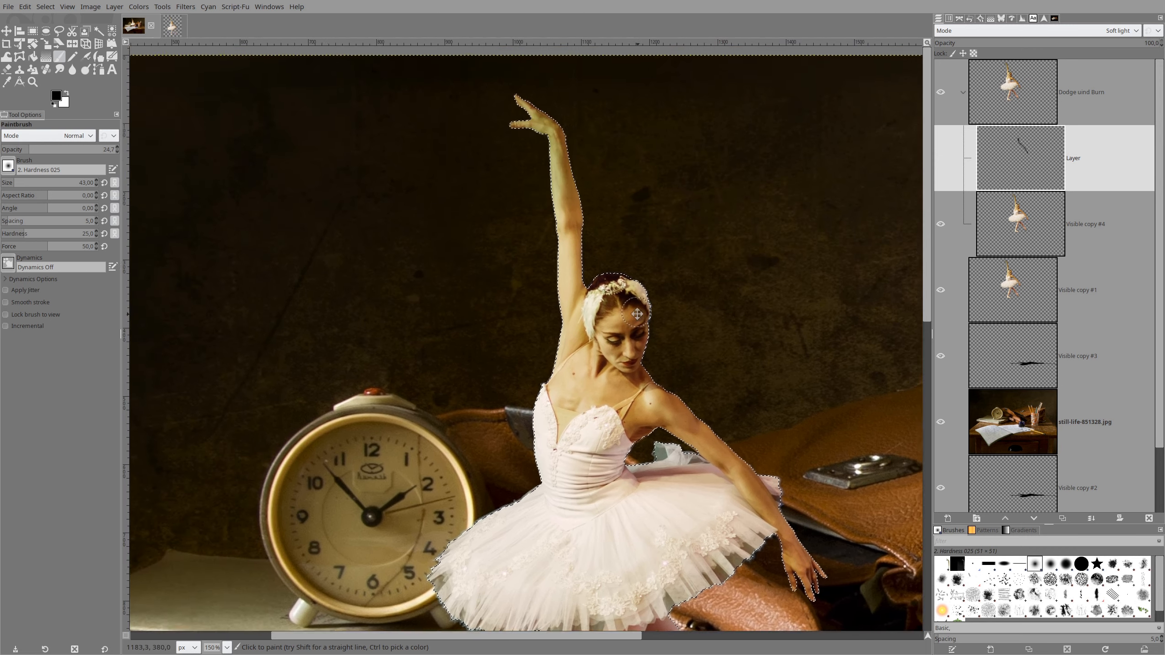
{"action": "mouse_move", "coordinate": [547, 151]}
{"action": "left_mouse_down"}
{"action": "mouse_move", "coordinate": [597, 232]}
{"action": "mouse_move", "coordinate": [597, 343]}
{"action": "mouse_move", "coordinate": [603, 326]}
{"action": "mouse_move", "coordinate": [620, 326]}
{"action": "mouse_move", "coordinate": [595, 293]}
{"action": "mouse_move", "coordinate": [572, 169]}
{"action": "mouse_move", "coordinate": [607, 311]}
{"action": "left_mouse_up"}
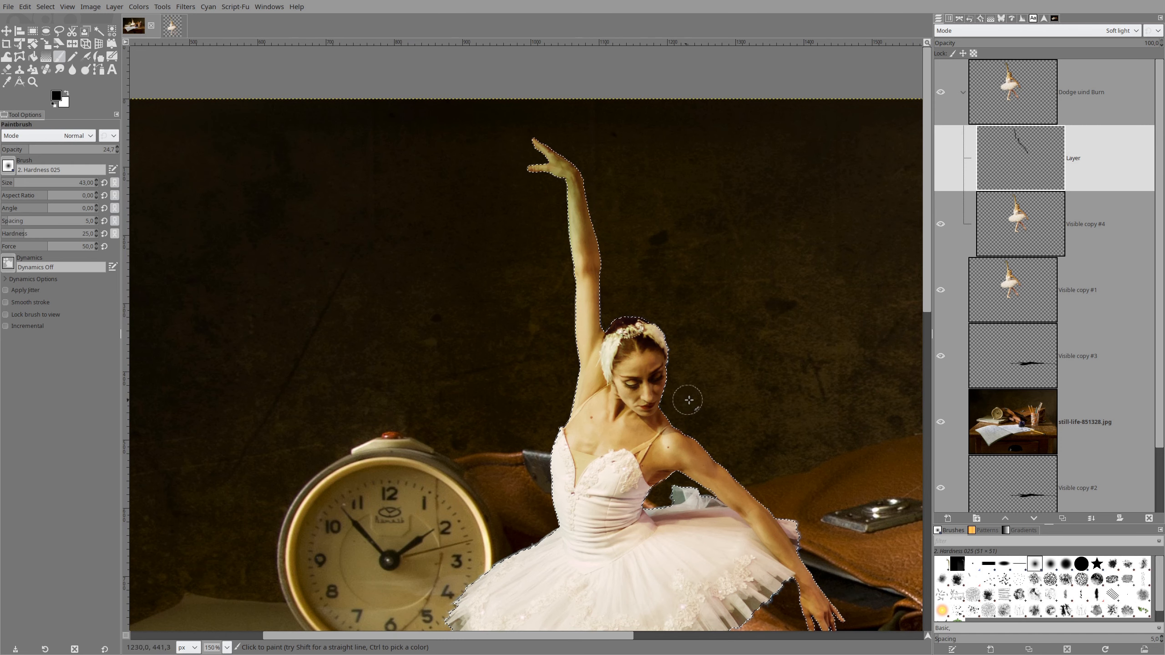
Shade the edge of the ballerina's extended leg from the thigh down to the pointed foot with black strokes
{"action": "left_click_drag", "start_coordinate": [743, 394], "coordinate": [560, 81]}
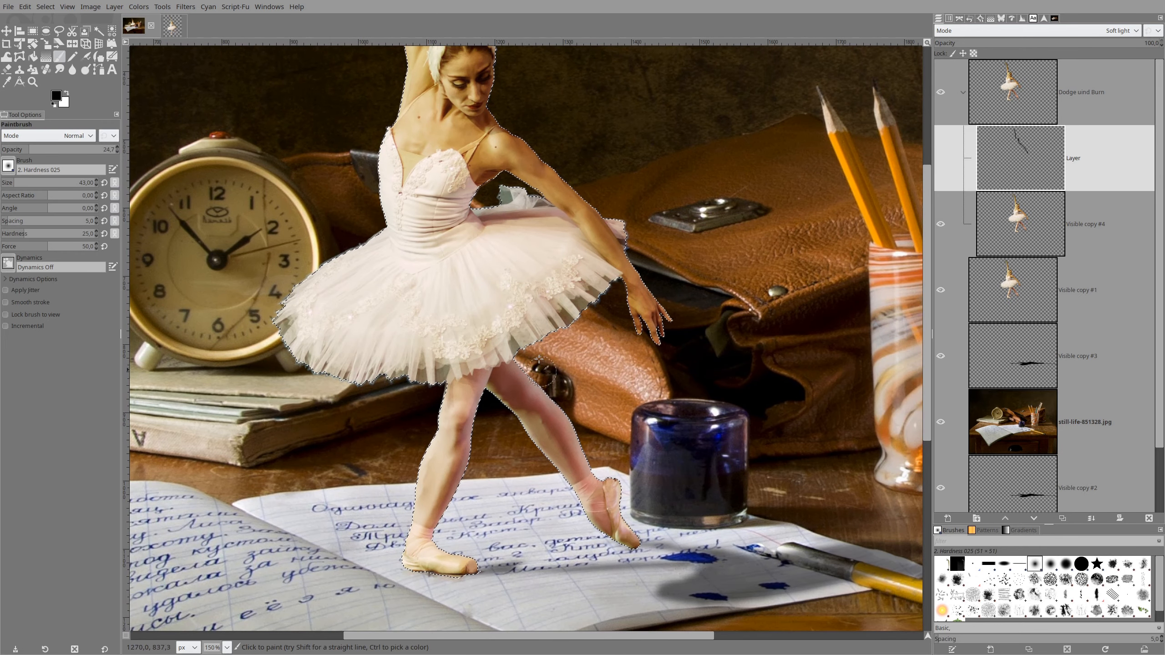
{"action": "left_click_drag", "start_coordinate": [513, 365], "coordinate": [568, 439]}
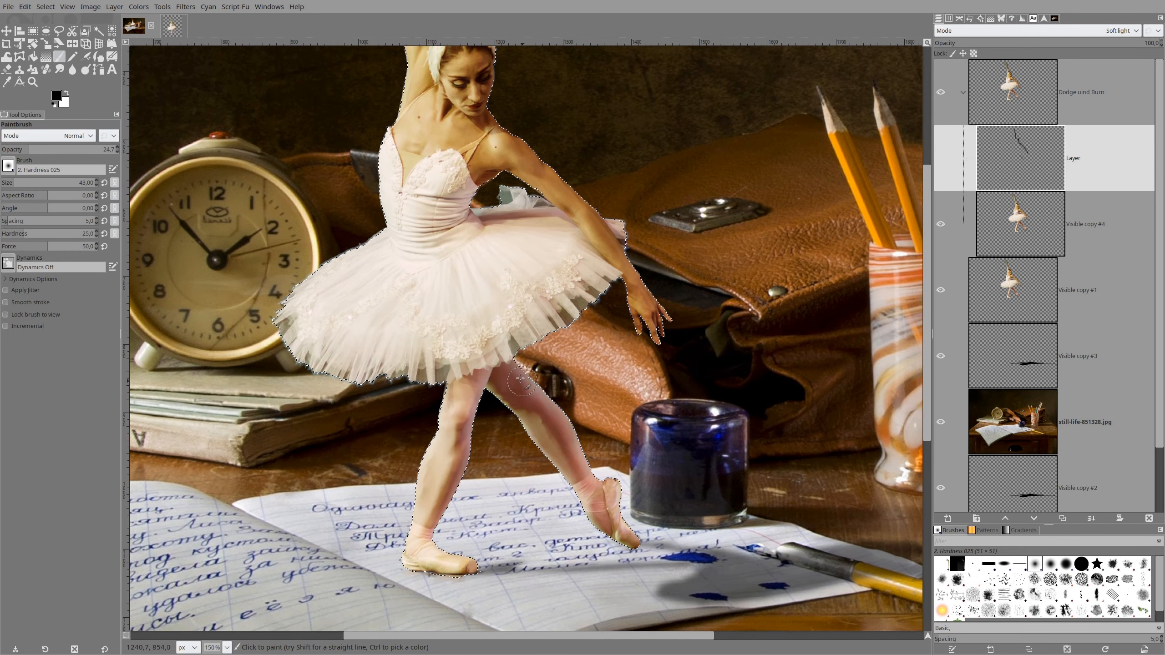
{"action": "mouse_move", "coordinate": [521, 379]}
{"action": "left_mouse_down"}
{"action": "mouse_move", "coordinate": [569, 437]}
{"action": "mouse_move", "coordinate": [542, 390]}
{"action": "mouse_move", "coordinate": [603, 498]}
{"action": "left_mouse_up"}
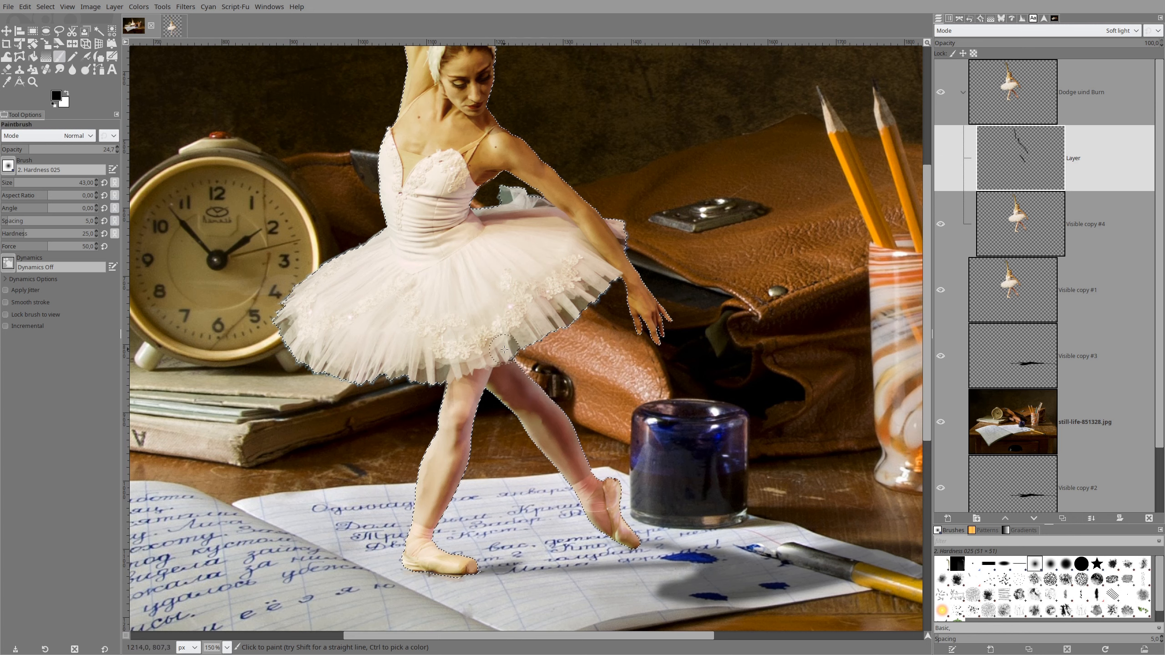
{"action": "mouse_move", "coordinate": [514, 365]}
{"action": "left_mouse_down"}
{"action": "mouse_move", "coordinate": [574, 432]}
{"action": "mouse_move", "coordinate": [531, 388]}
{"action": "mouse_move", "coordinate": [565, 427]}
{"action": "left_mouse_up"}
{"action": "mouse_move", "coordinate": [613, 496]}
{"action": "left_mouse_down"}
{"action": "mouse_move", "coordinate": [618, 486]}
{"action": "mouse_move", "coordinate": [636, 545]}
{"action": "left_mouse_up"}
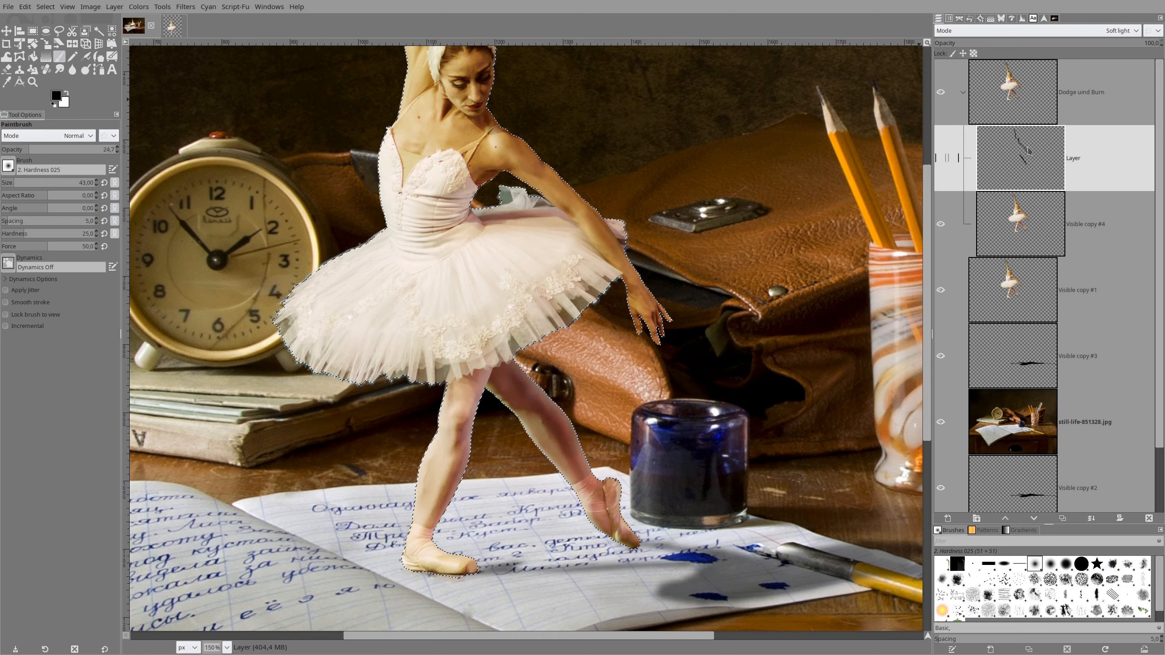
Change the painted shading layer's blend mode to Overlay and check the effect on the ballerina
{"action": "left_click", "coordinate": [1129, 31]}
{"action": "left_click", "coordinate": [1043, 28]}
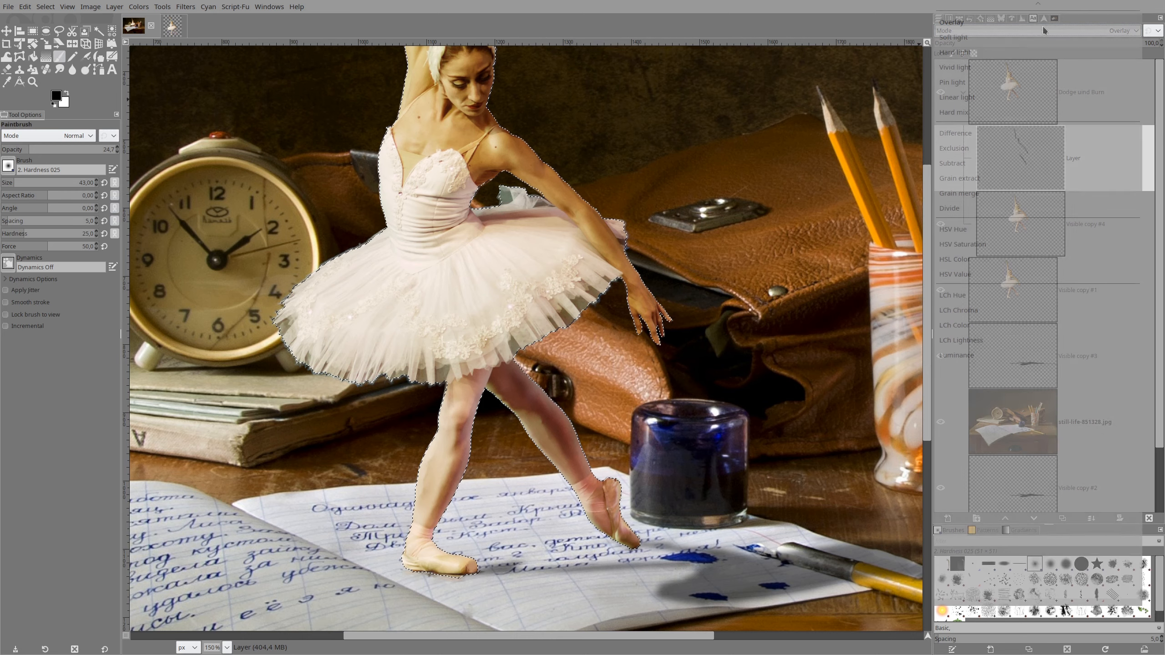
{"action": "scroll", "coordinate": [707, 144], "scroll_direction": "up", "scroll_amount": 4}
{"action": "scroll", "coordinate": [712, 152], "scroll_direction": "down", "scroll_amount": 2}
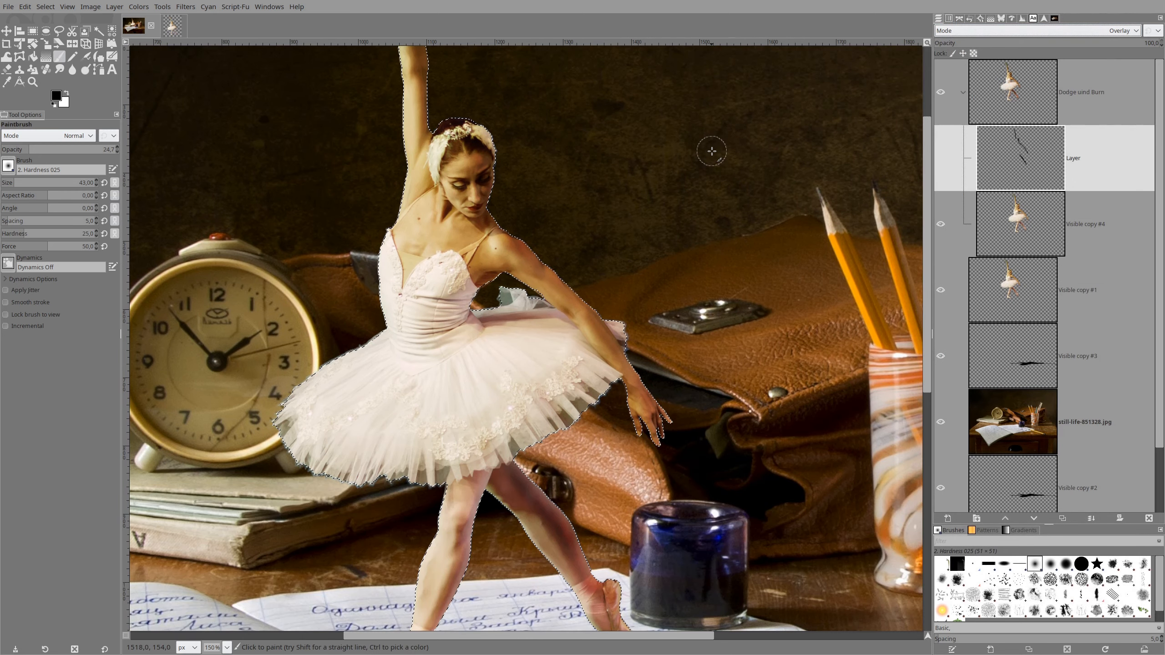
{"action": "scroll", "coordinate": [528, 305], "scroll_direction": "up", "scroll_amount": 2}
{"action": "scroll", "coordinate": [531, 305], "scroll_direction": "down", "scroll_amount": 2}
Set the blend mode of the "Dodge uind Burn" group to LCh Lightness
{"action": "left_click", "coordinate": [1036, 87]}
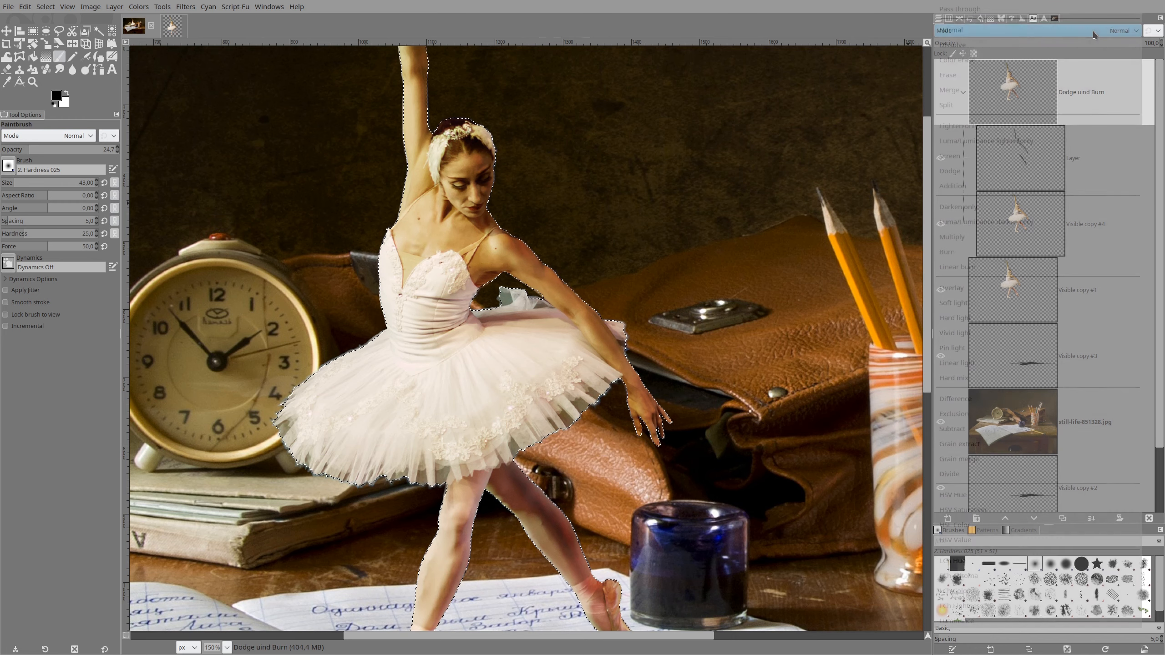
{"action": "left_click", "coordinate": [1093, 31]}
{"action": "key", "text": "Down"}
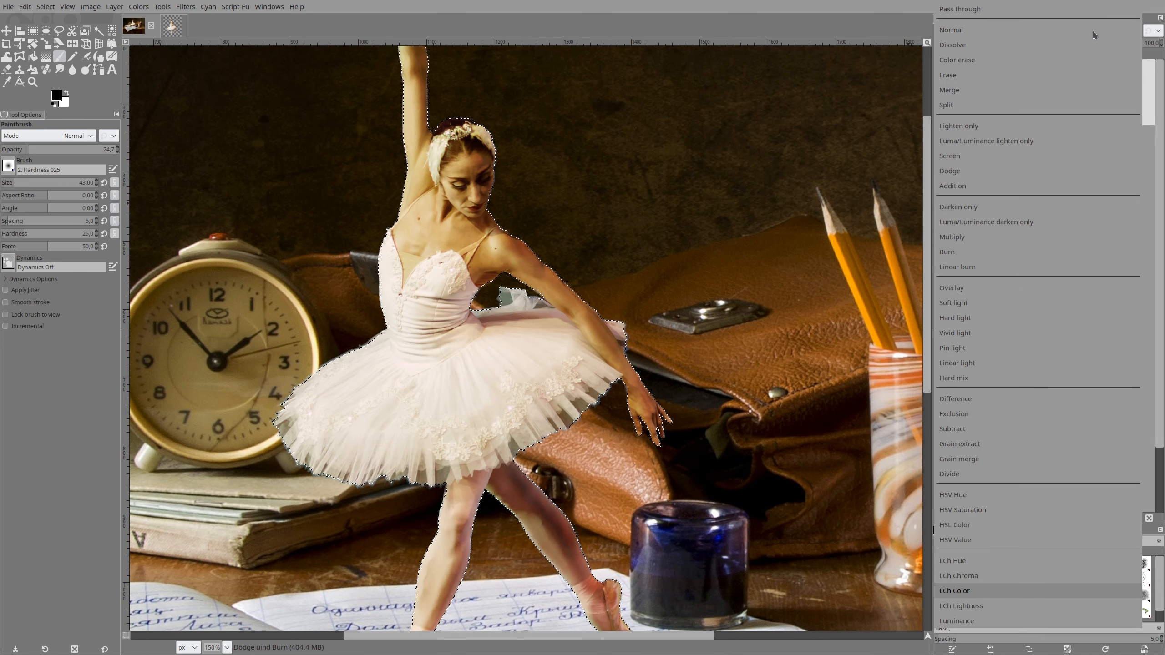
{"action": "key", "text": "Down"}
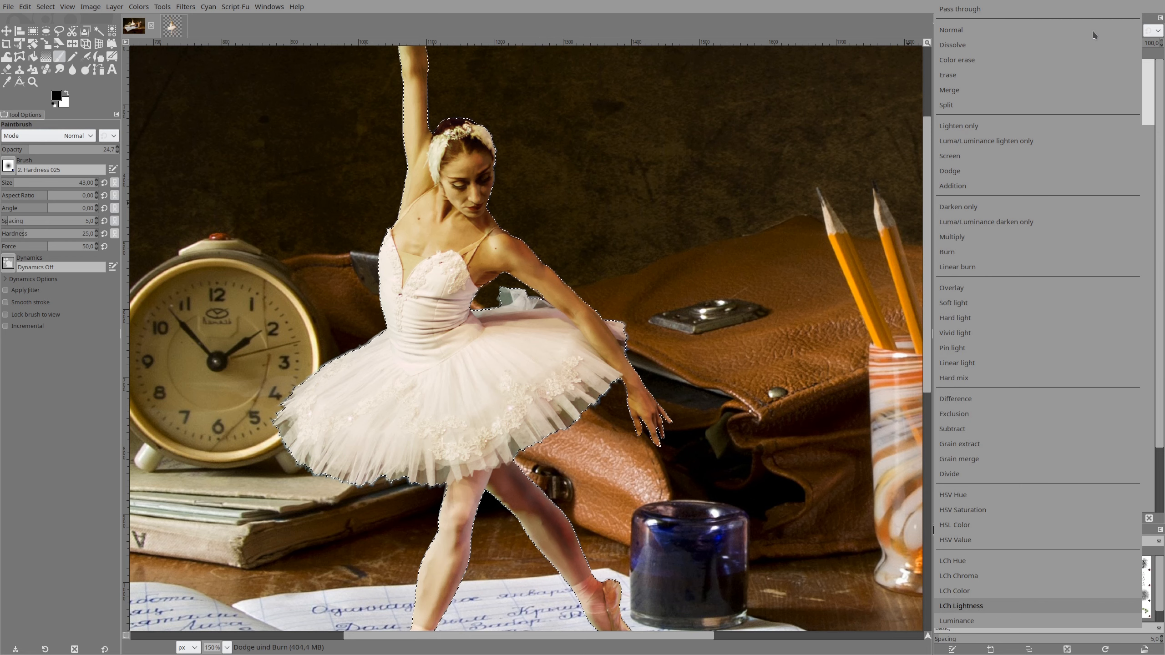
{"action": "key", "text": "Return"}
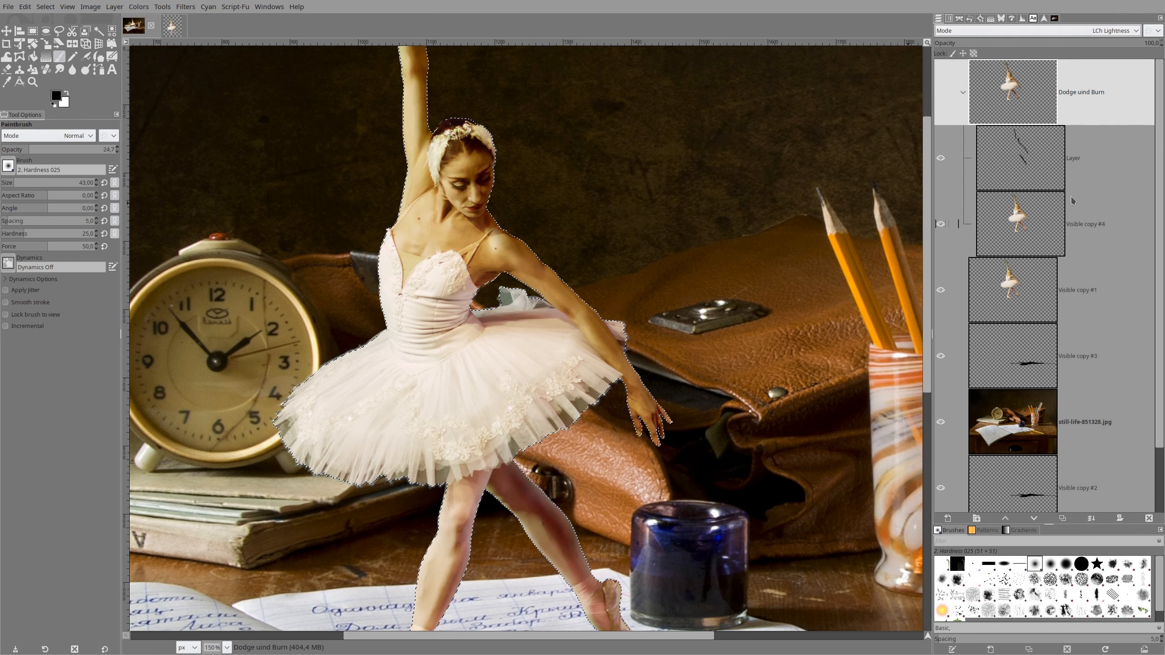
Paint more black shading on the Overlay layer along both of the ballerina's legs and the standing foot's shoe
{"action": "left_click", "coordinate": [1034, 161]}
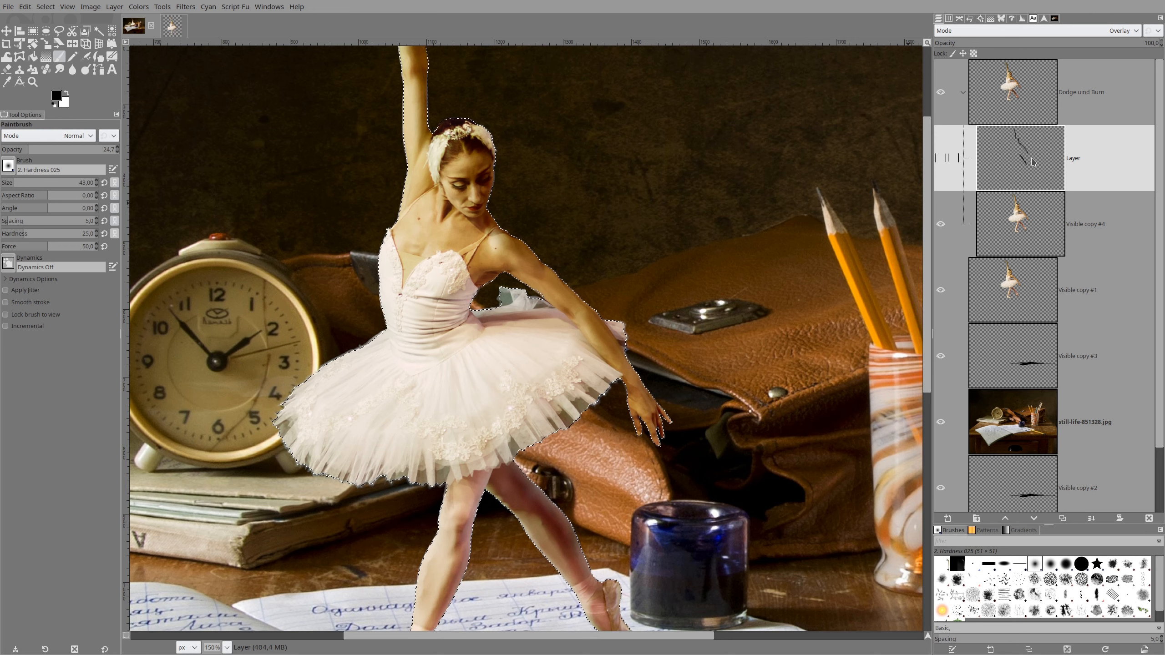
{"action": "mouse_move", "coordinate": [547, 232]}
{"action": "left_mouse_down"}
{"action": "mouse_move", "coordinate": [548, 371]}
{"action": "mouse_move", "coordinate": [613, 208]}
{"action": "mouse_move", "coordinate": [624, 26]}
{"action": "left_mouse_up"}
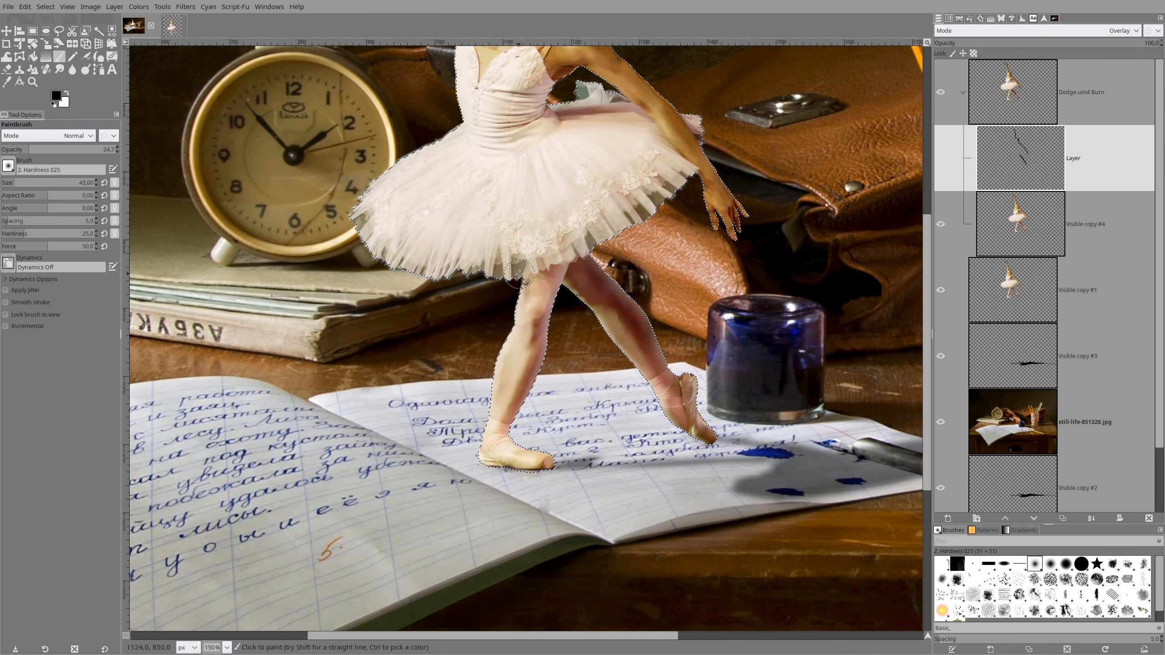
{"action": "left_click_drag", "start_coordinate": [568, 256], "coordinate": [523, 416]}
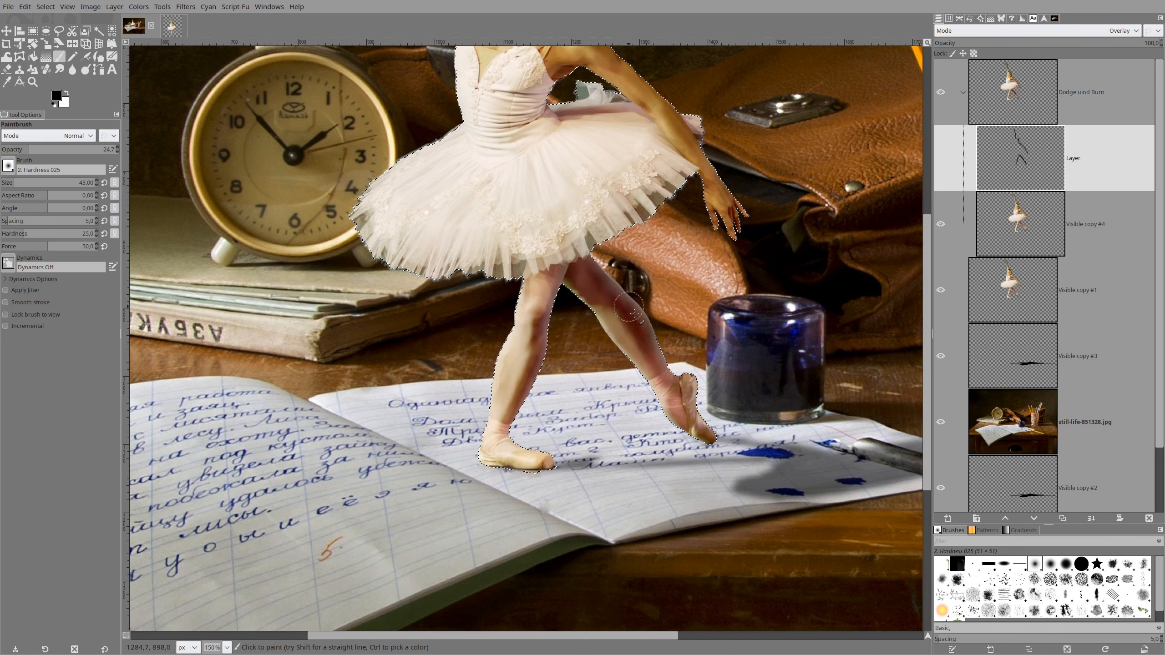
{"action": "mouse_move", "coordinate": [630, 308]}
{"action": "left_mouse_down"}
{"action": "mouse_move", "coordinate": [693, 414]}
{"action": "mouse_move", "coordinate": [626, 306]}
{"action": "mouse_move", "coordinate": [693, 412]}
{"action": "mouse_move", "coordinate": [689, 378]}
{"action": "mouse_move", "coordinate": [711, 435]}
{"action": "mouse_move", "coordinate": [691, 372]}
{"action": "mouse_move", "coordinate": [706, 429]}
{"action": "mouse_move", "coordinate": [701, 398]}
{"action": "left_mouse_up"}
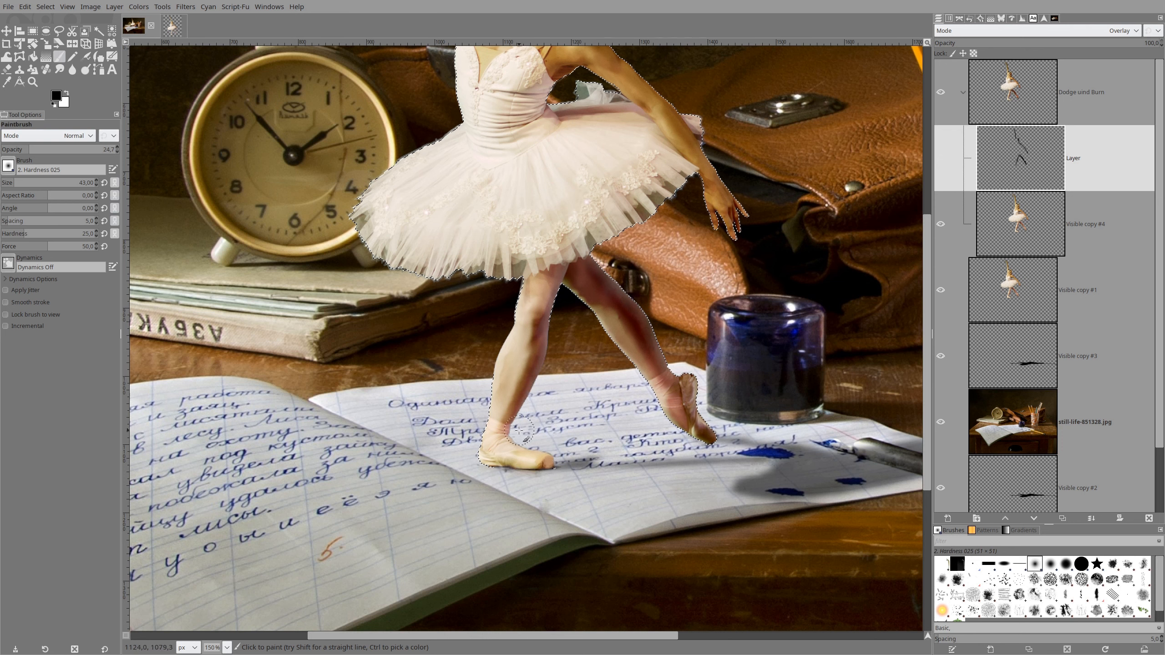
{"action": "mouse_move", "coordinate": [509, 418]}
{"action": "left_mouse_down"}
{"action": "mouse_move", "coordinate": [503, 444]}
{"action": "mouse_move", "coordinate": [509, 420]}
{"action": "left_mouse_up"}
{"action": "left_click_drag", "start_coordinate": [547, 467], "coordinate": [491, 463]}
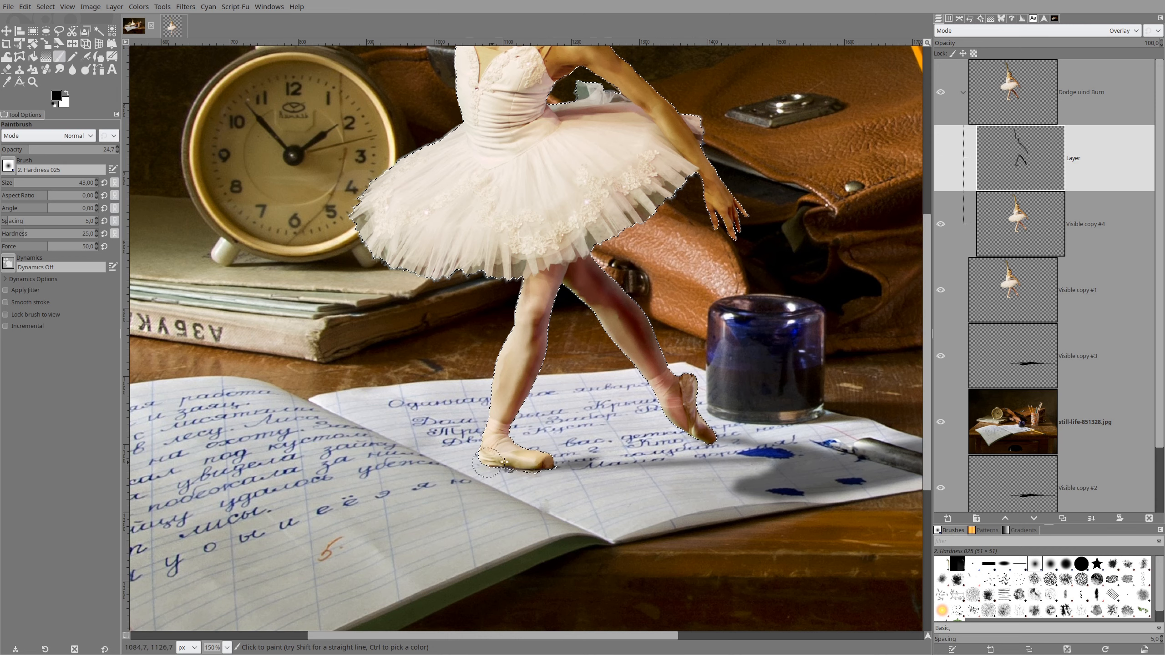
Paint black shading along the ballerina's waist, lowered arm, shoulder and raised arm, and clear the selection
{"action": "scroll", "coordinate": [576, 266], "scroll_direction": "up", "scroll_amount": 10}
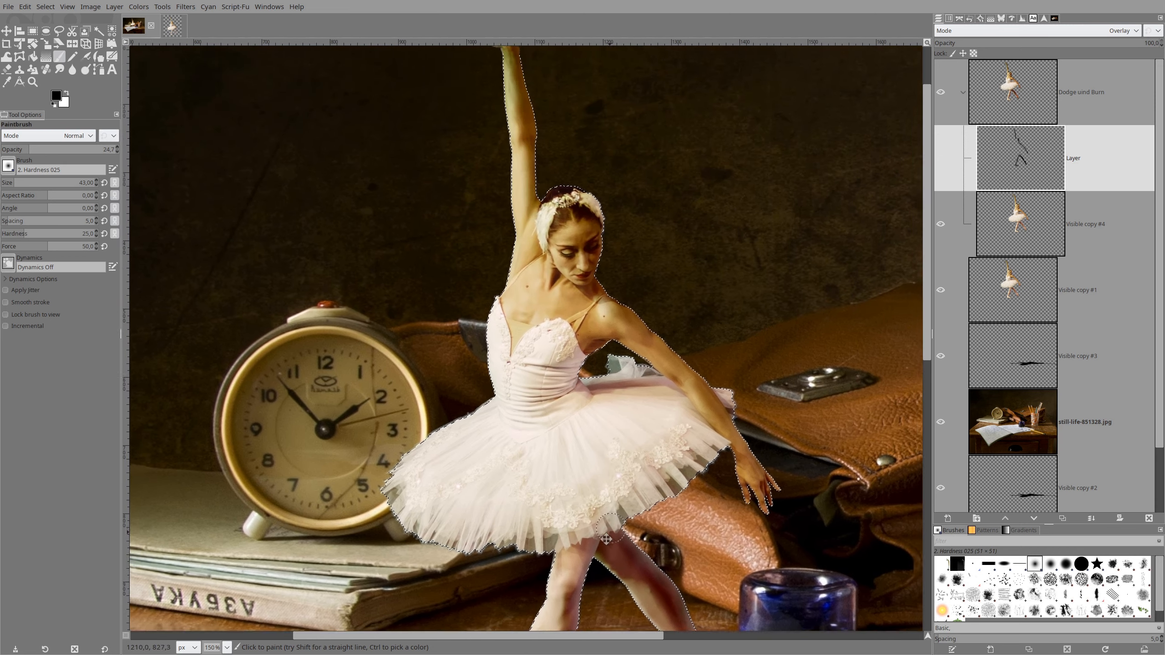
{"action": "mouse_move", "coordinate": [584, 376]}
{"action": "left_mouse_down"}
{"action": "mouse_move", "coordinate": [512, 436]}
{"action": "mouse_move", "coordinate": [549, 416]}
{"action": "mouse_move", "coordinate": [519, 438]}
{"action": "mouse_move", "coordinate": [576, 418]}
{"action": "mouse_move", "coordinate": [555, 417]}
{"action": "mouse_move", "coordinate": [652, 409]}
{"action": "mouse_move", "coordinate": [541, 417]}
{"action": "mouse_move", "coordinate": [724, 414]}
{"action": "mouse_move", "coordinate": [632, 413]}
{"action": "mouse_move", "coordinate": [710, 418]}
{"action": "mouse_move", "coordinate": [742, 456]}
{"action": "mouse_move", "coordinate": [755, 502]}
{"action": "mouse_move", "coordinate": [640, 378]}
{"action": "left_mouse_up"}
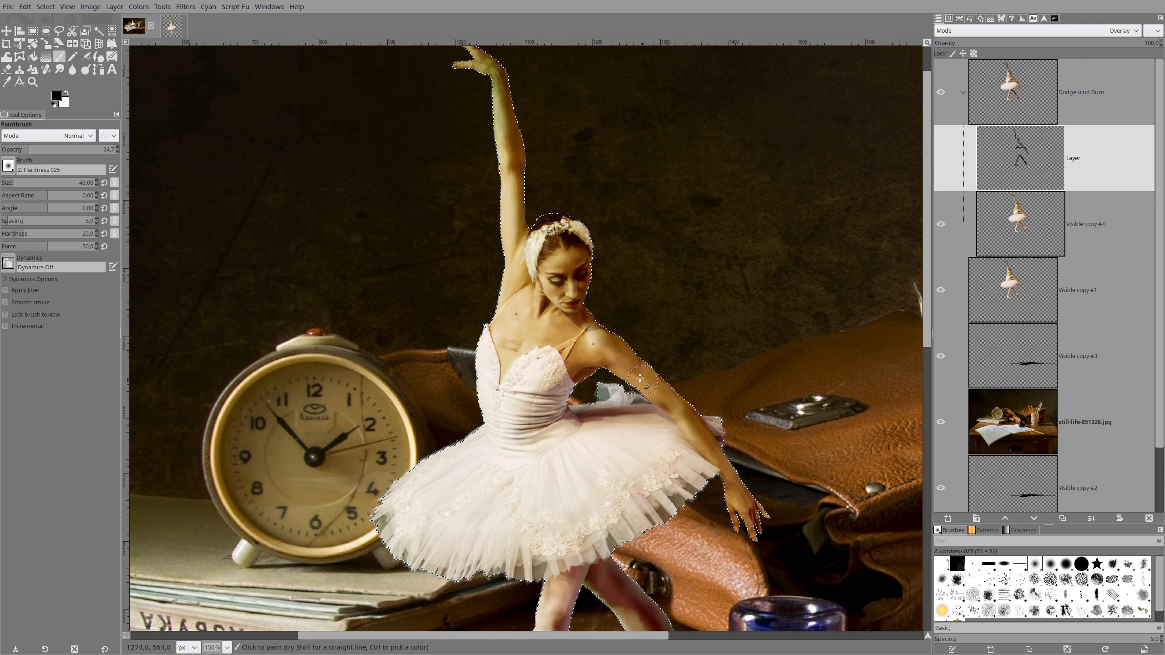
{"action": "mouse_move", "coordinate": [611, 341]}
{"action": "left_mouse_down"}
{"action": "mouse_move", "coordinate": [663, 381]}
{"action": "mouse_move", "coordinate": [601, 321]}
{"action": "mouse_move", "coordinate": [567, 252]}
{"action": "mouse_move", "coordinate": [576, 219]}
{"action": "mouse_move", "coordinate": [550, 215]}
{"action": "mouse_move", "coordinate": [582, 227]}
{"action": "mouse_move", "coordinate": [531, 213]}
{"action": "left_mouse_up"}
{"action": "scroll", "coordinate": [547, 151], "scroll_direction": "up", "scroll_amount": 1}
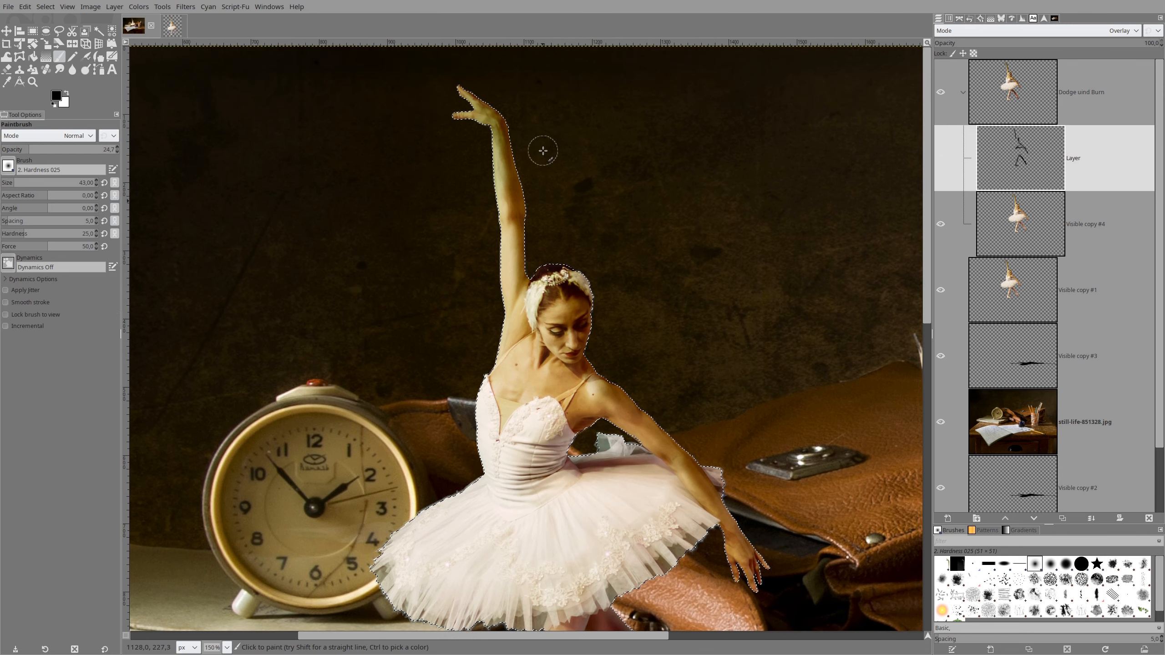
{"action": "mouse_move", "coordinate": [506, 123]}
{"action": "left_mouse_down"}
{"action": "mouse_move", "coordinate": [462, 90]}
{"action": "mouse_move", "coordinate": [490, 108]}
{"action": "mouse_move", "coordinate": [526, 232]}
{"action": "left_mouse_up"}
{"action": "scroll", "coordinate": [551, 234], "scroll_direction": "down", "scroll_amount": 5}
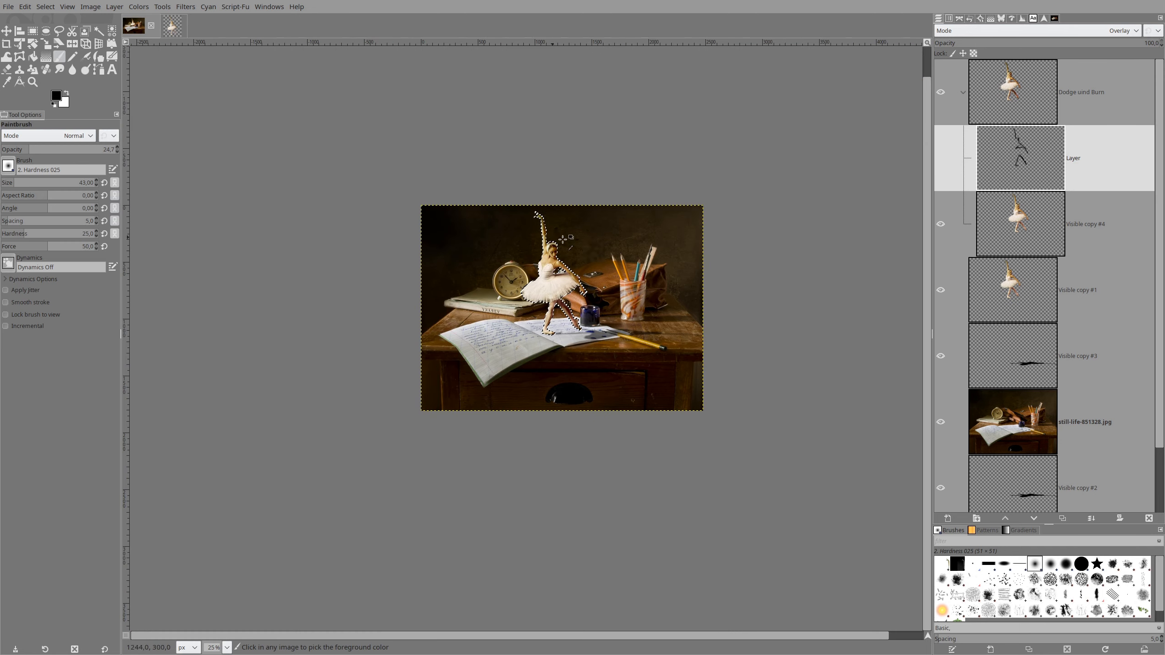
{"action": "scroll", "coordinate": [580, 266], "scroll_direction": "up", "scroll_amount": 2}
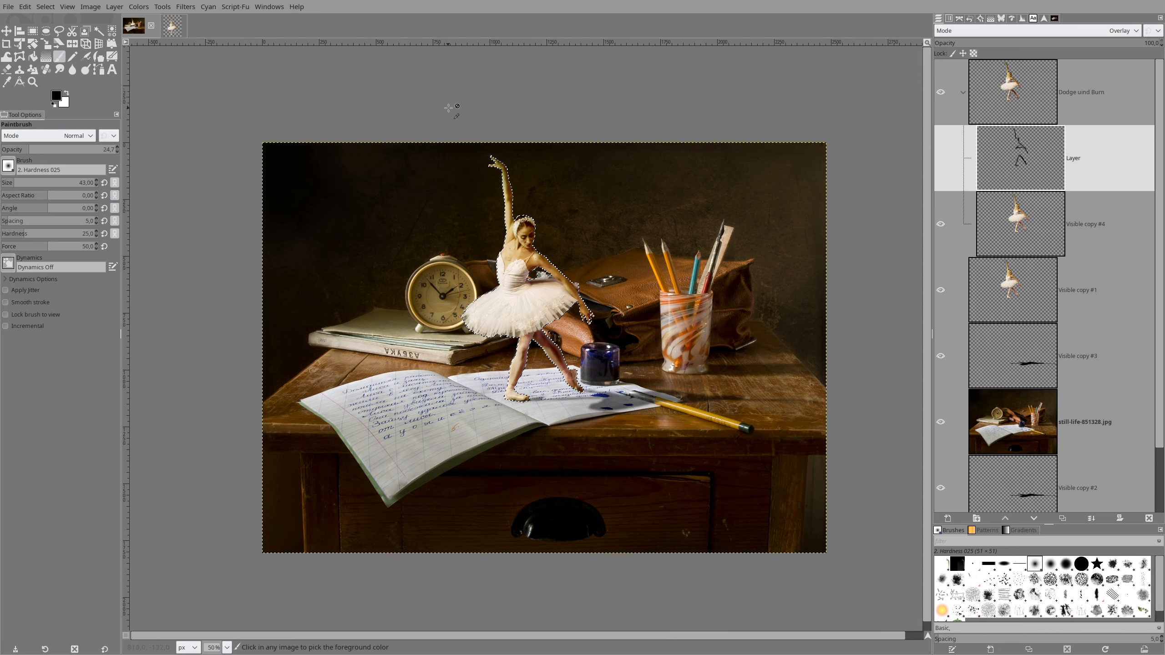
{"action": "key", "text": "shift+ctrl+a"}
Toggle the visibility of the "Dodge uind Burn" group to compare the ballerina with and without the shading
{"action": "scroll", "coordinate": [535, 256], "scroll_direction": "up", "scroll_amount": 2}
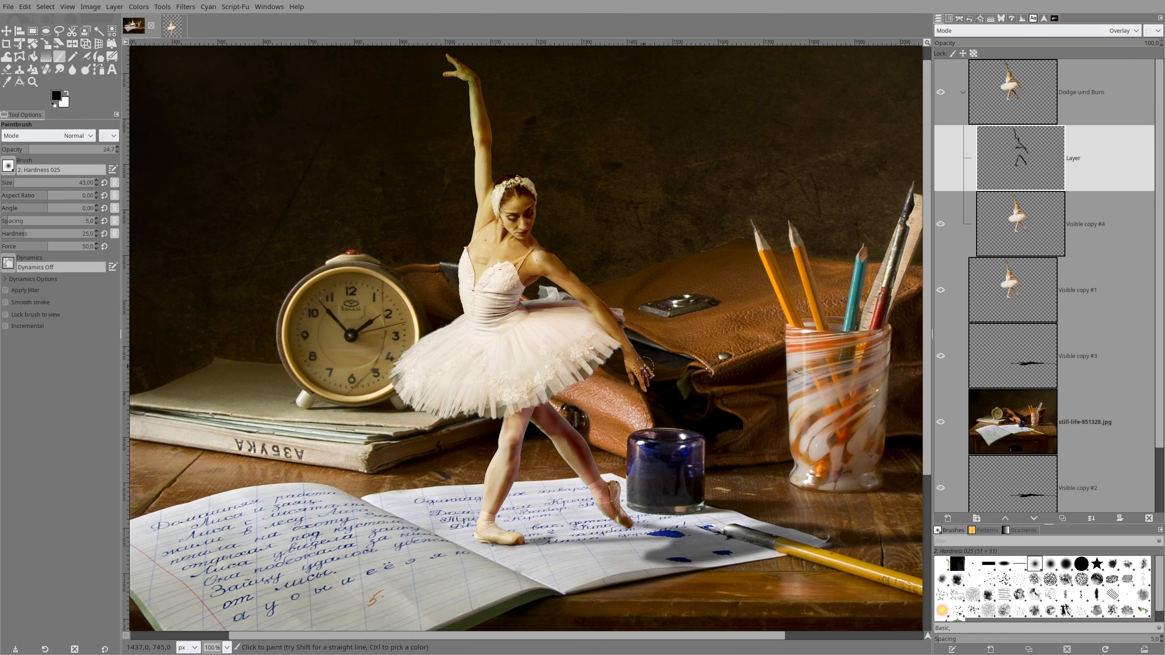
{"action": "scroll", "coordinate": [511, 218], "scroll_direction": "down", "scroll_amount": 3}
{"action": "scroll", "coordinate": [547, 233], "scroll_direction": "up", "scroll_amount": 1}
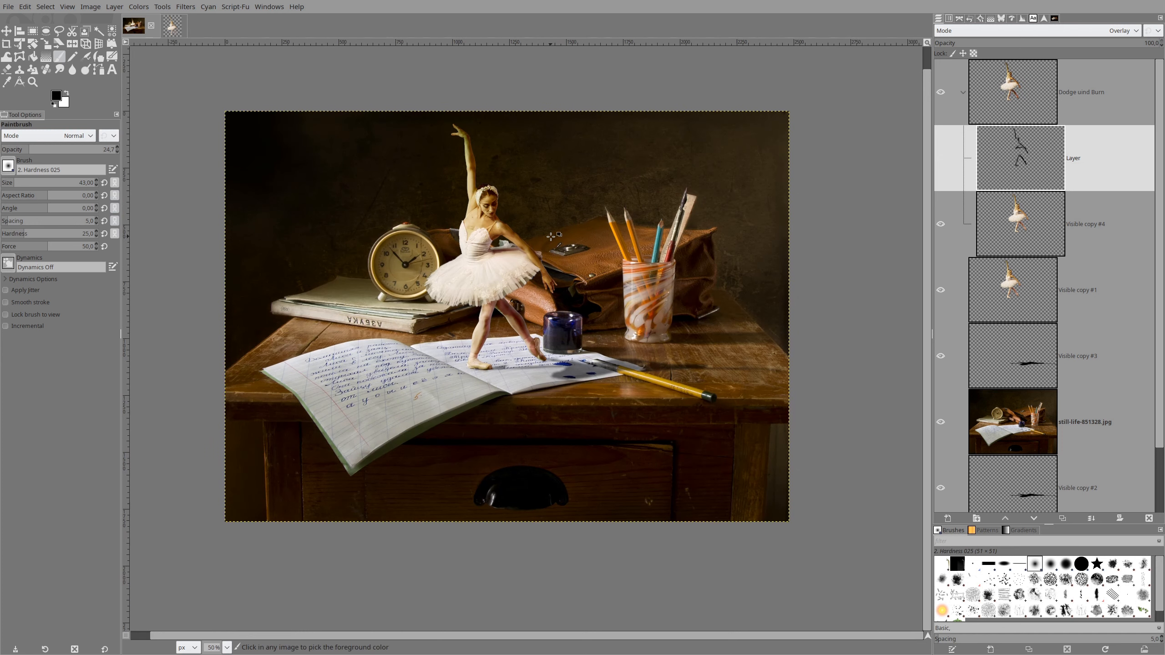
{"action": "left_click", "coordinate": [941, 93]}
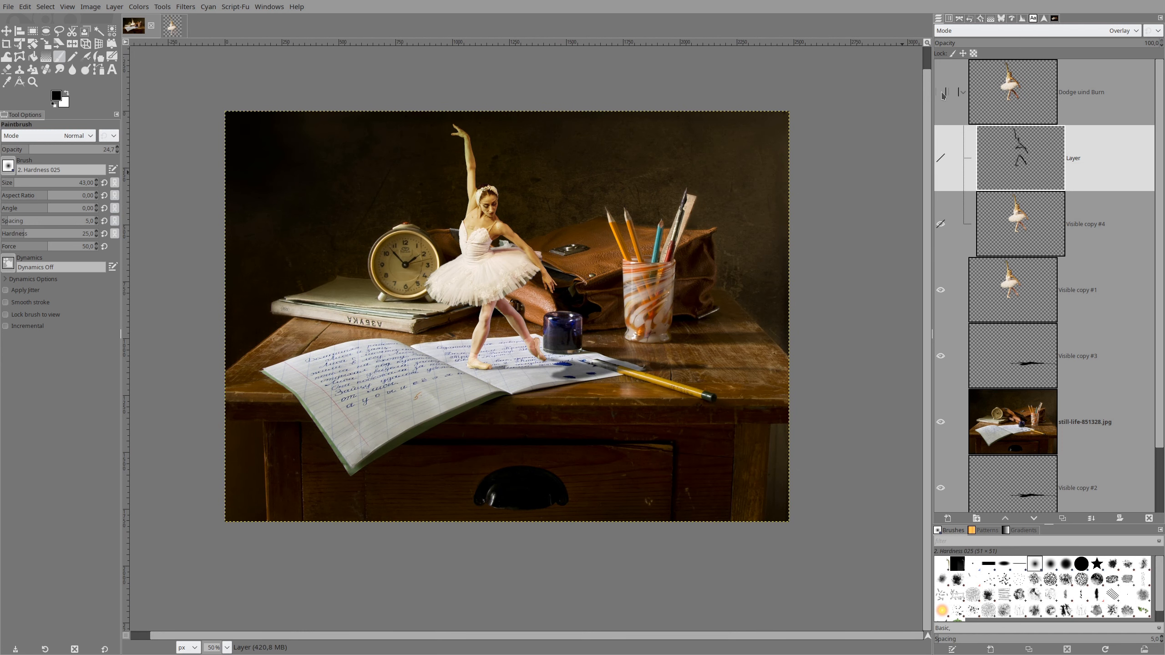
{"action": "left_click", "coordinate": [940, 93]}
{"action": "left_click", "coordinate": [941, 93]}
{"action": "left_click", "coordinate": [940, 93]}
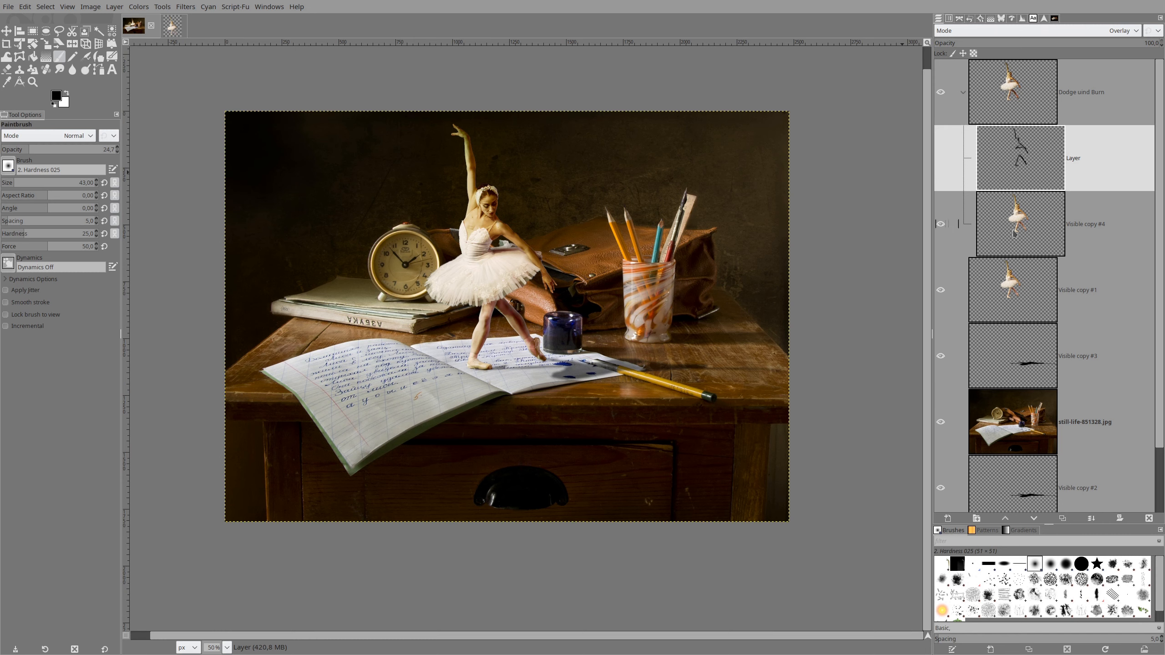
Strengthen the painted shading by merging down a duplicate of its Overlay layer at 24.8 opacity
{"action": "left_click", "coordinate": [948, 518]}
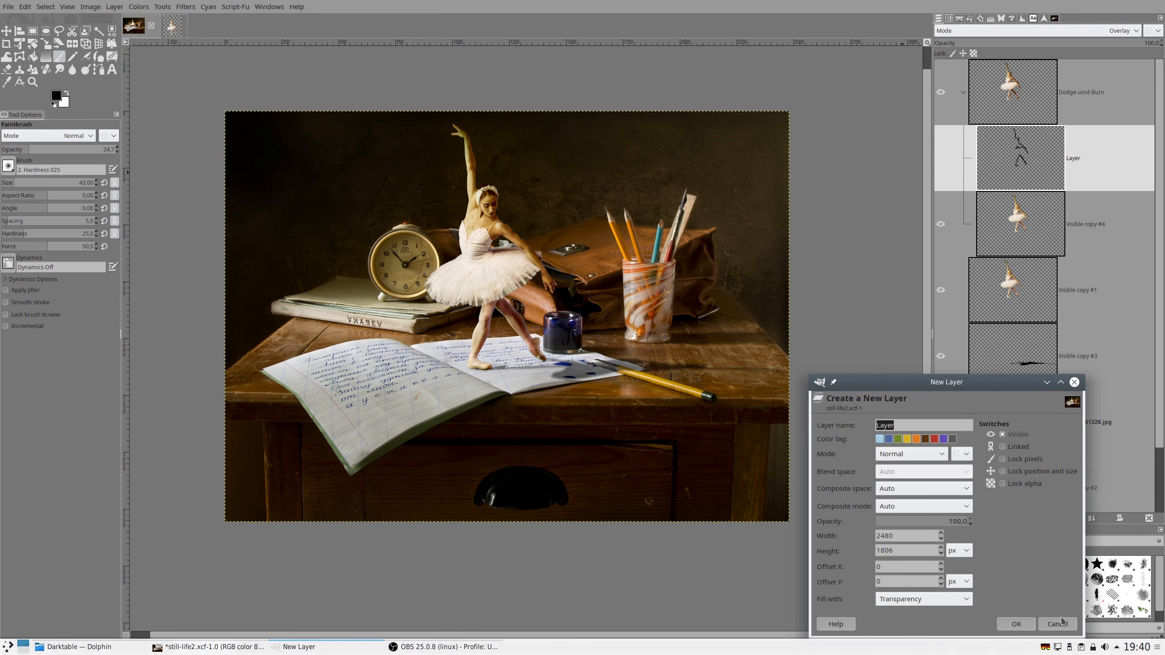
{"action": "left_click", "coordinate": [1059, 624]}
{"action": "left_click", "coordinate": [1062, 518]}
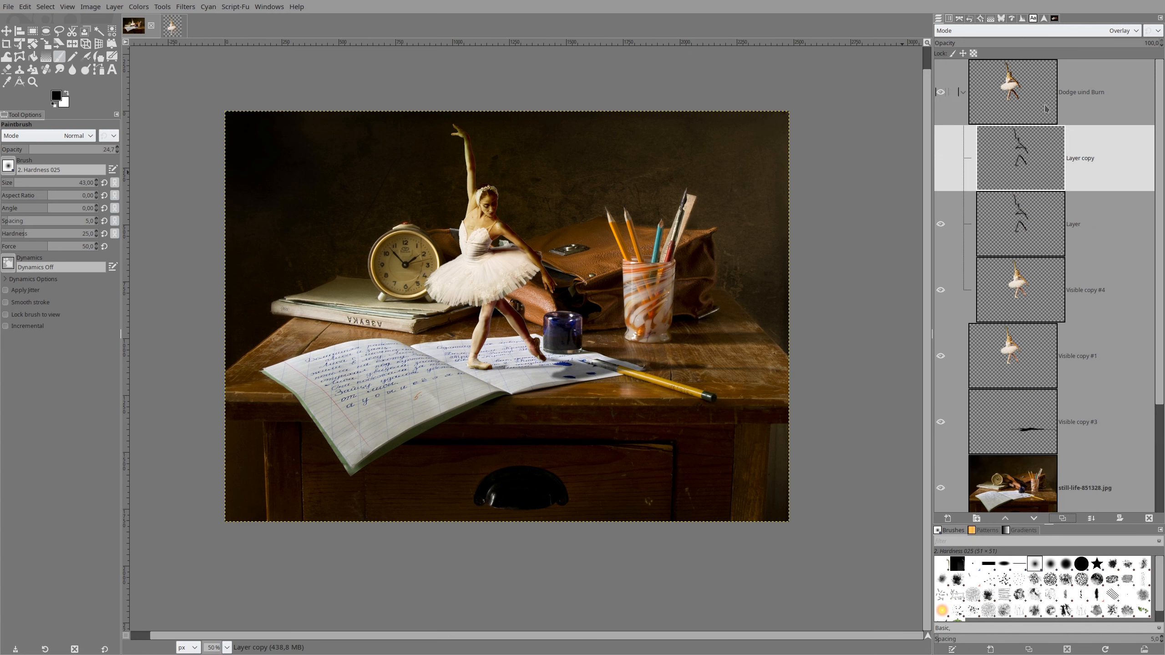
{"action": "left_click", "coordinate": [1033, 44]}
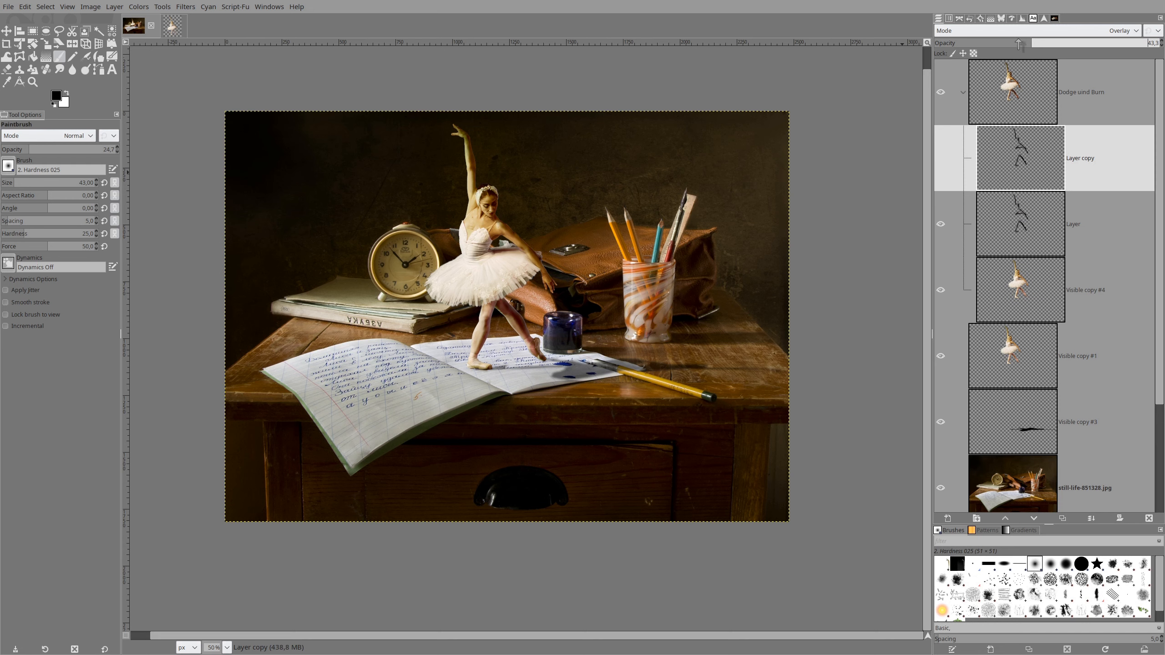
{"action": "left_click_drag", "start_coordinate": [1019, 44], "coordinate": [1000, 44]}
{"action": "right_click", "coordinate": [1026, 167]}
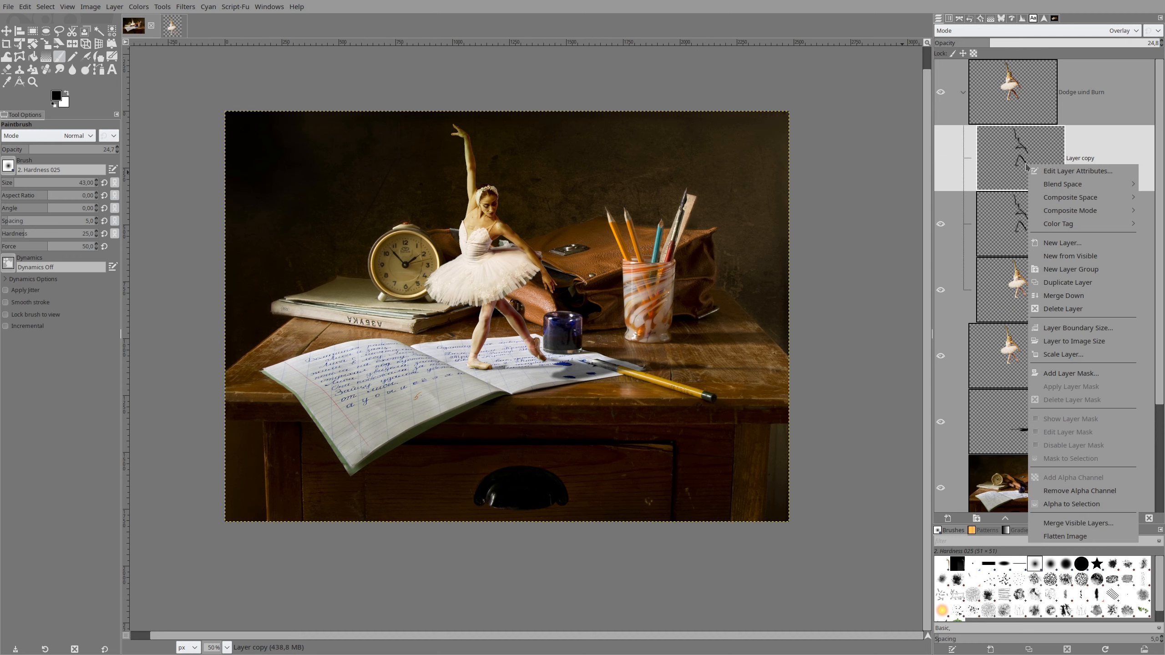
{"action": "left_click", "coordinate": [1057, 306]}
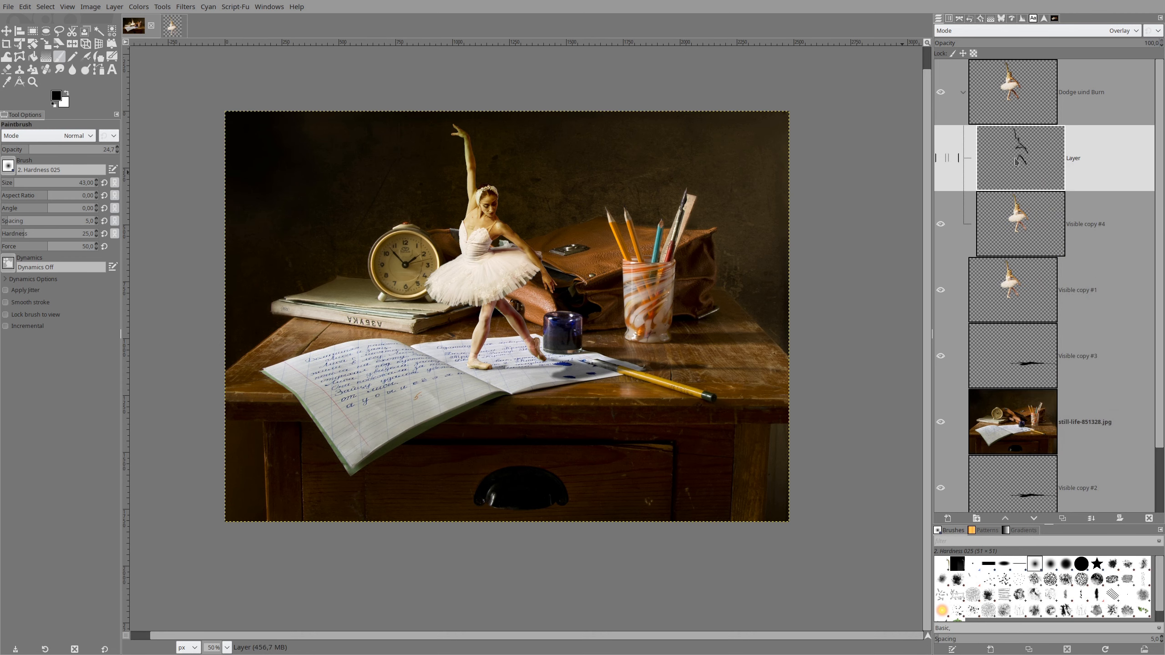
Compare the strengthened shading against the whole still-life by hiding and showing the group again
{"action": "scroll", "coordinate": [536, 253], "scroll_direction": "down", "scroll_amount": 2}
{"action": "scroll", "coordinate": [536, 253], "scroll_direction": "up", "scroll_amount": 2}
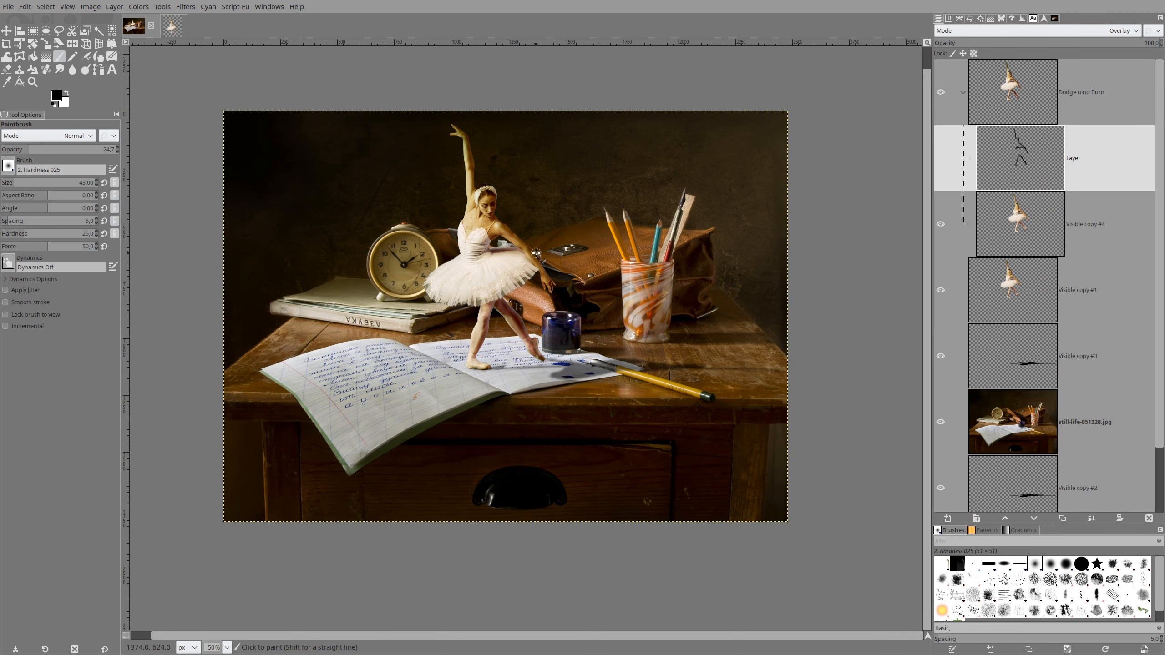
{"action": "left_click", "coordinate": [940, 93]}
{"action": "left_click", "coordinate": [941, 94]}
{"action": "scroll", "coordinate": [637, 222], "scroll_direction": "down", "scroll_amount": 1}
{"action": "scroll", "coordinate": [637, 222], "scroll_direction": "up", "scroll_amount": 1}
{"action": "scroll", "coordinate": [634, 219], "scroll_direction": "up", "scroll_amount": 1}
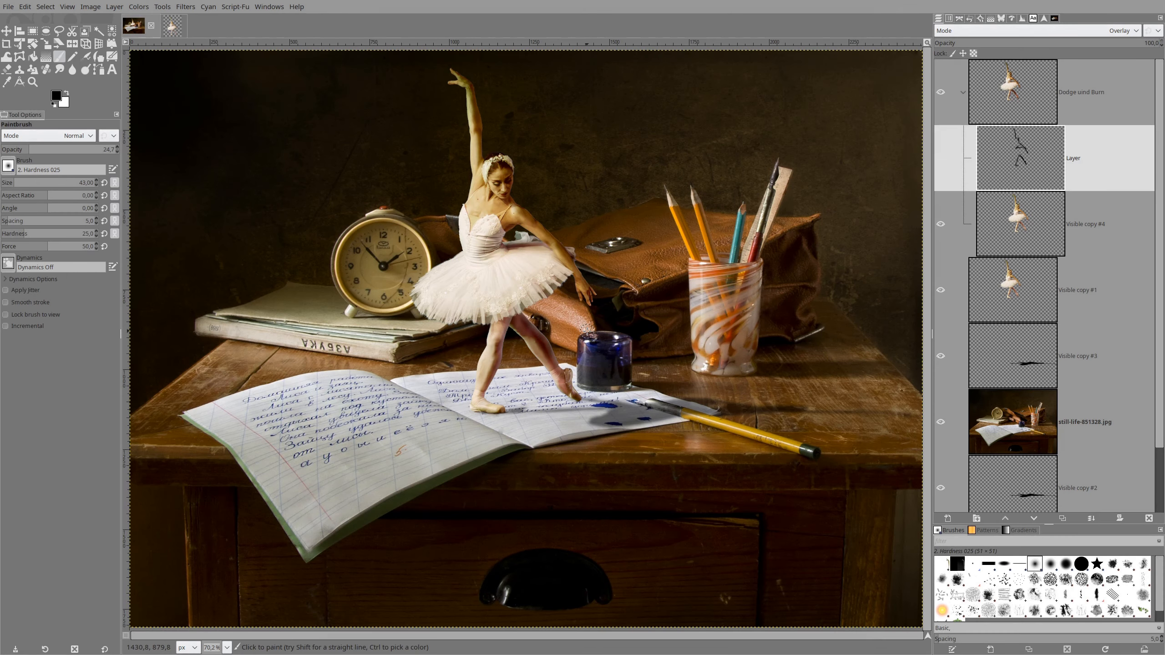
Erase part of the cast shadow near the standing foot's toe on the "Visible copy #3" layer, and clear the selection
{"action": "left_click", "coordinate": [1046, 357]}
{"action": "scroll", "coordinate": [519, 407], "scroll_direction": "up", "scroll_amount": 3}
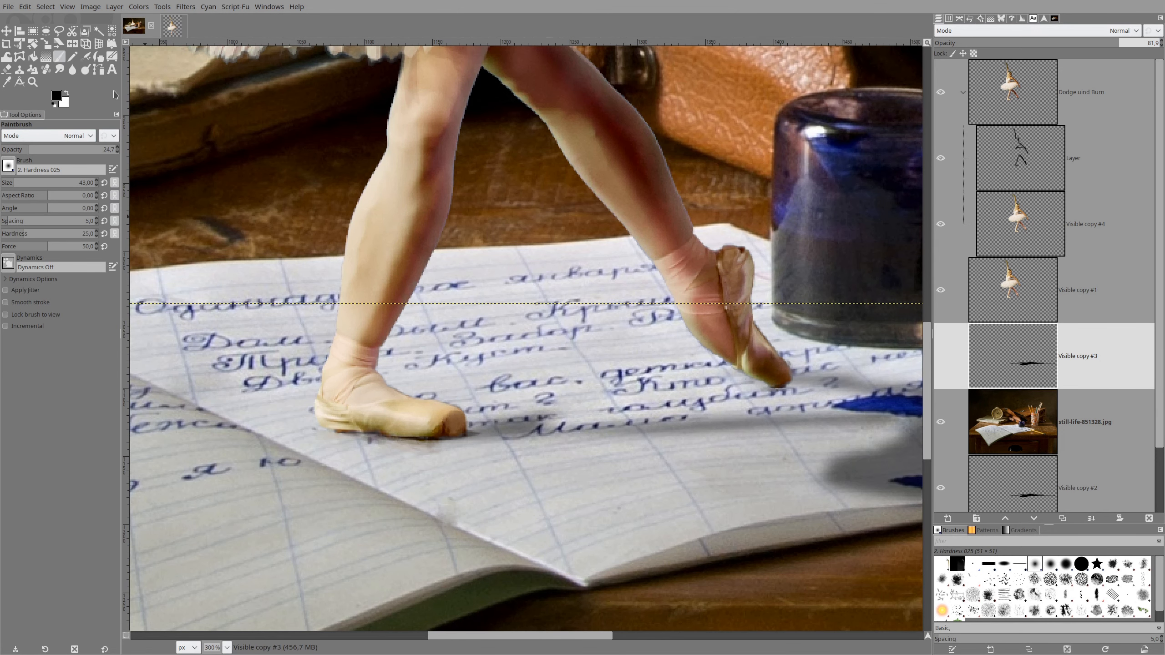
{"action": "left_click", "coordinate": [7, 70]}
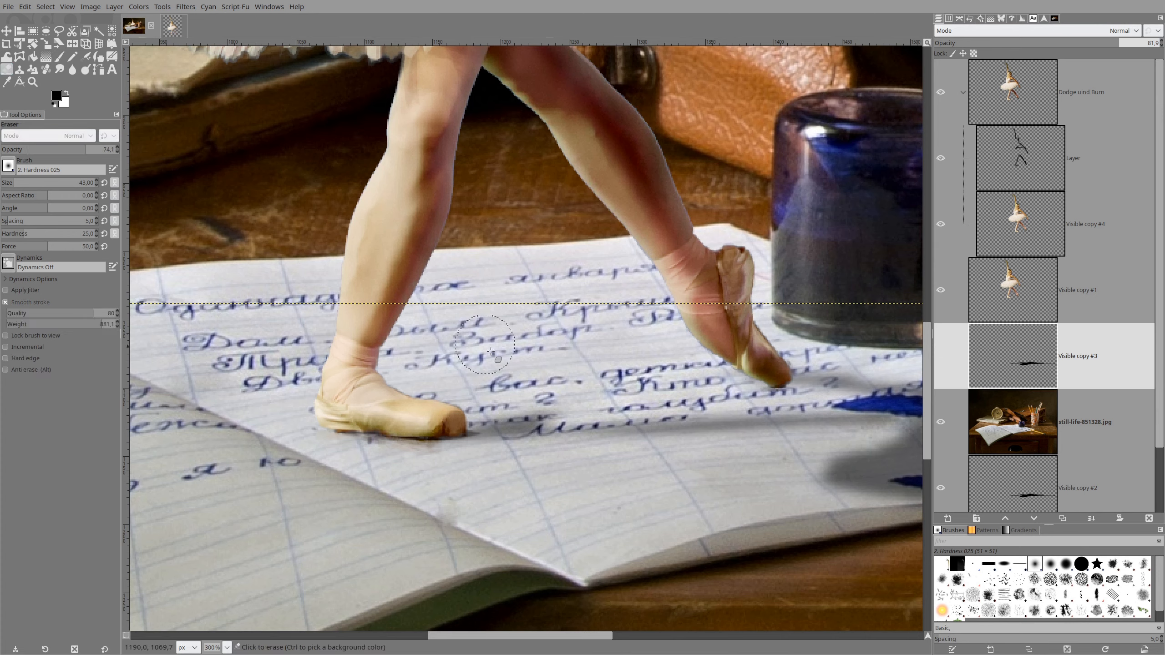
{"action": "mouse_move", "coordinate": [541, 397]}
{"action": "left_mouse_down"}
{"action": "mouse_move", "coordinate": [552, 402]}
{"action": "mouse_move", "coordinate": [540, 402]}
{"action": "left_mouse_up"}
{"action": "key", "text": "ctrl+t"}
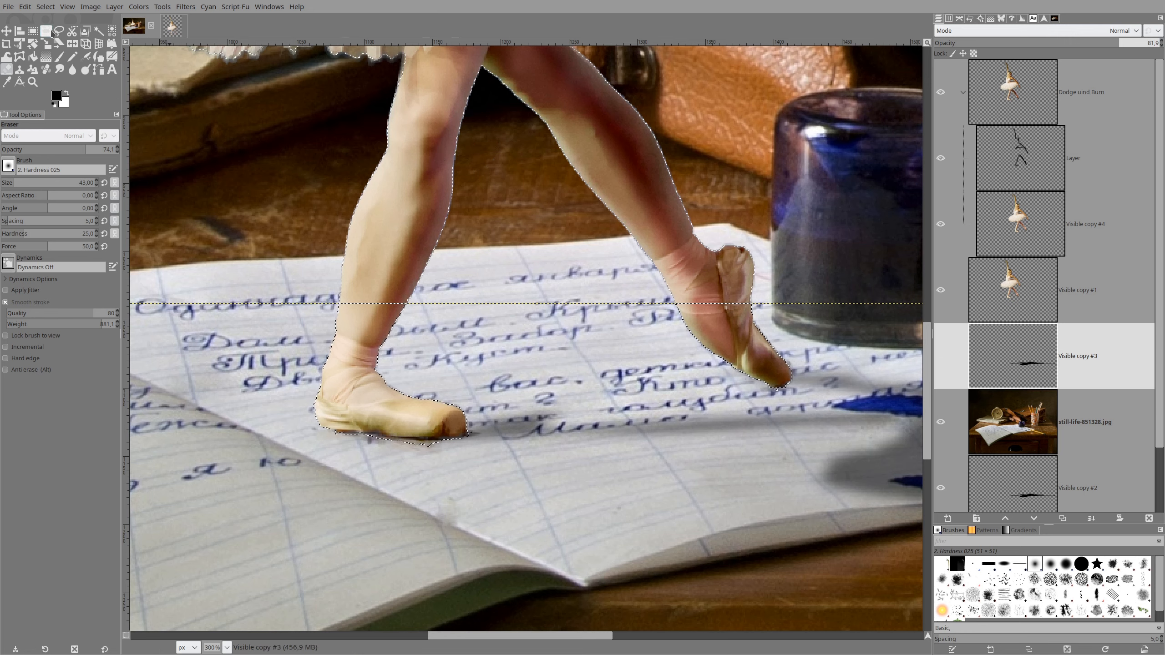
{"action": "left_click", "coordinate": [45, 6]}
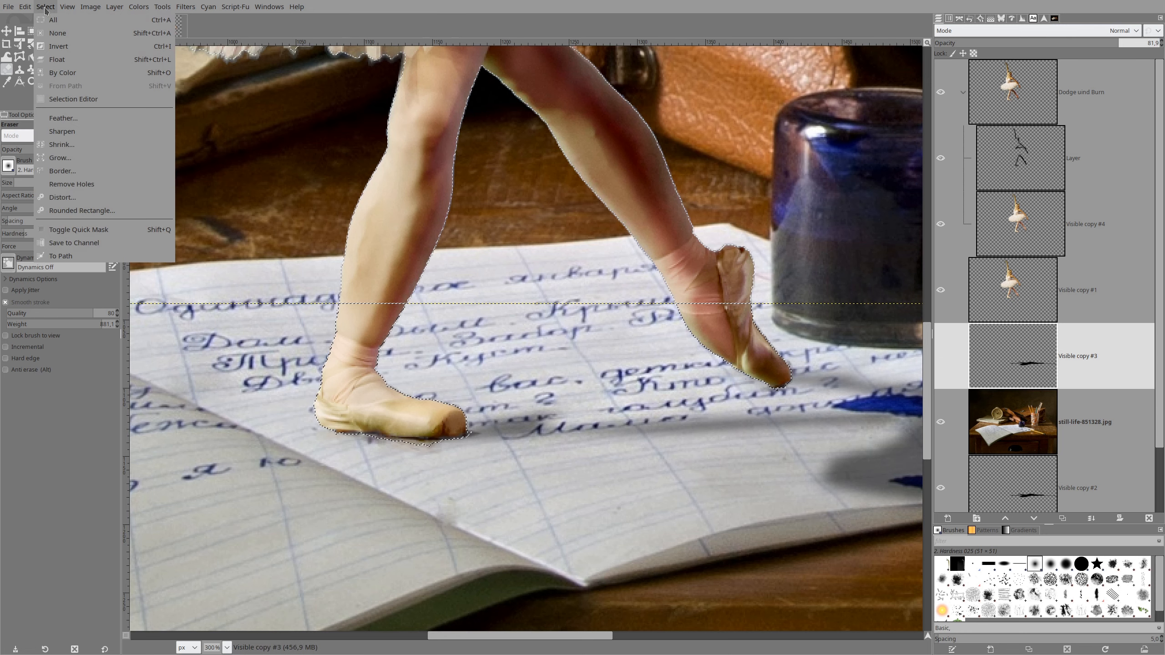
{"action": "left_click", "coordinate": [48, 38]}
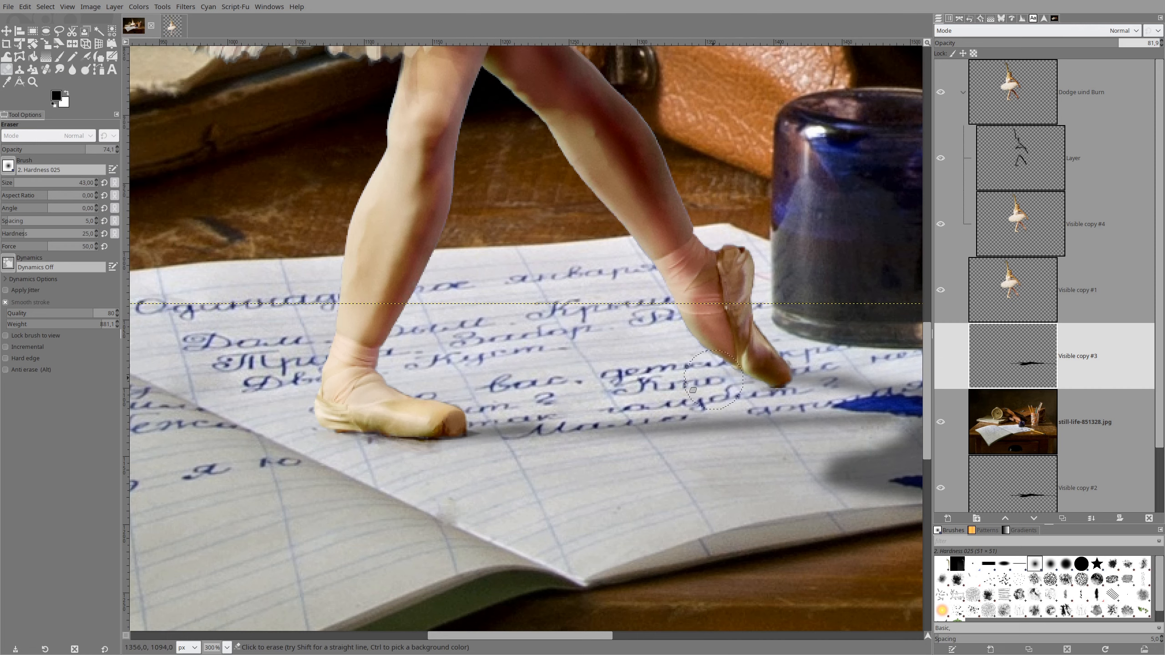
{"action": "scroll", "coordinate": [566, 365], "scroll_direction": "down", "scroll_amount": 4}
{"action": "scroll", "coordinate": [553, 380], "scroll_direction": "up", "scroll_amount": 3}
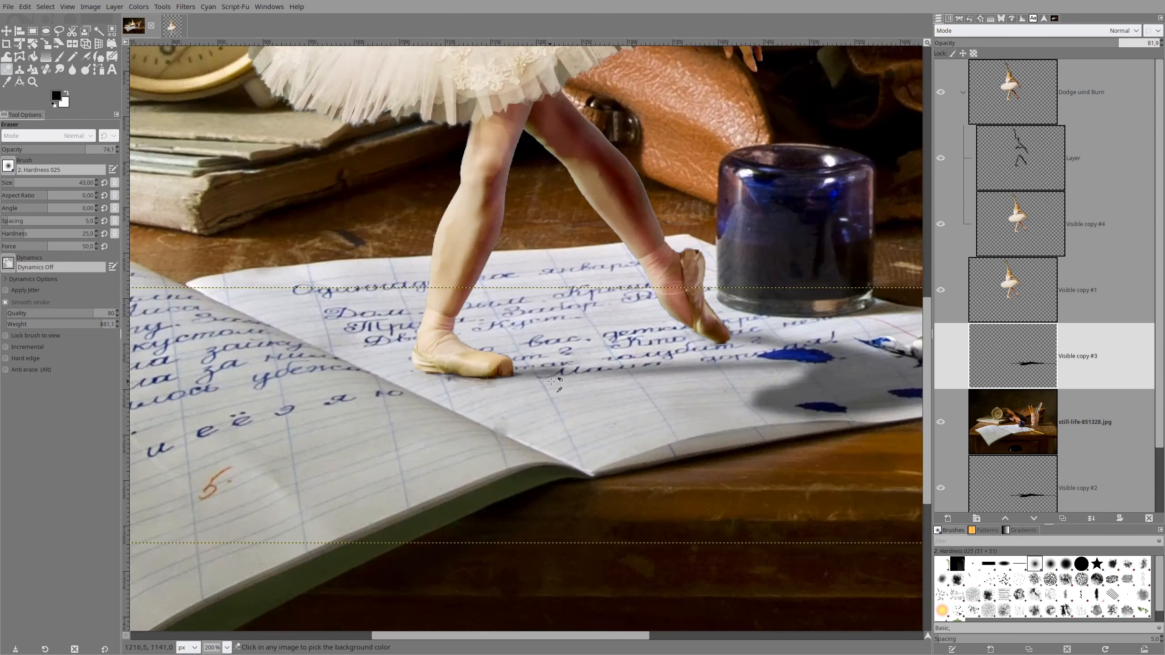
Add a new transparent layer in Normal mode above the cast shadow layer for painting with the Paintbrush
{"action": "scroll", "coordinate": [551, 381], "scroll_direction": "up", "scroll_amount": 3}
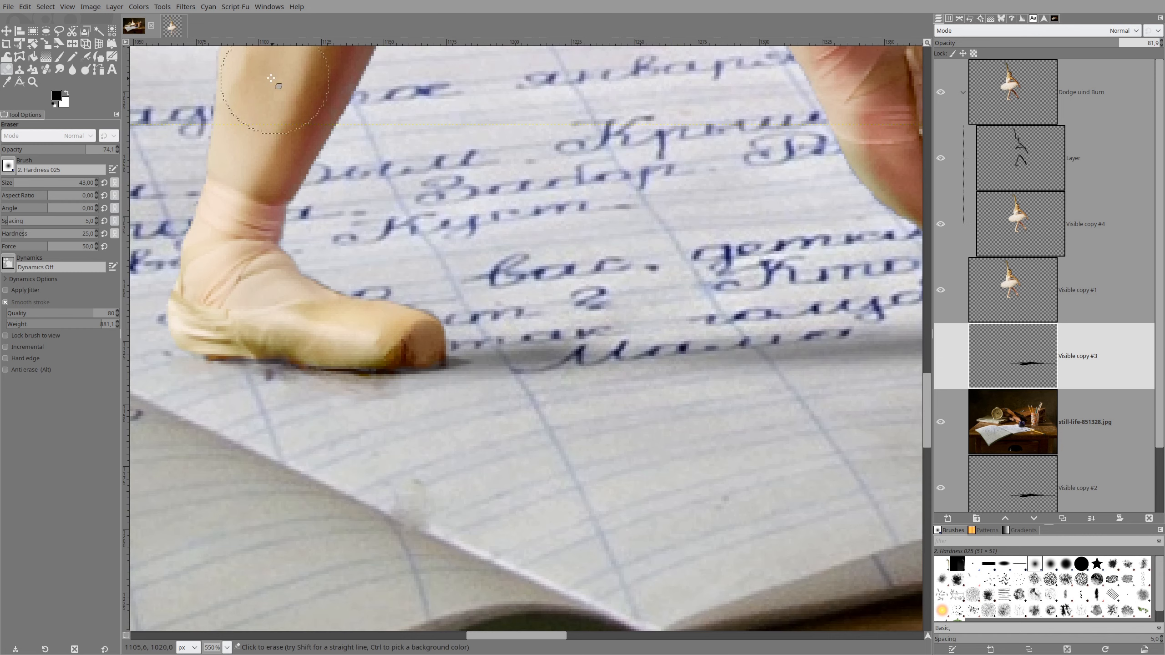
{"action": "left_click", "coordinate": [59, 56]}
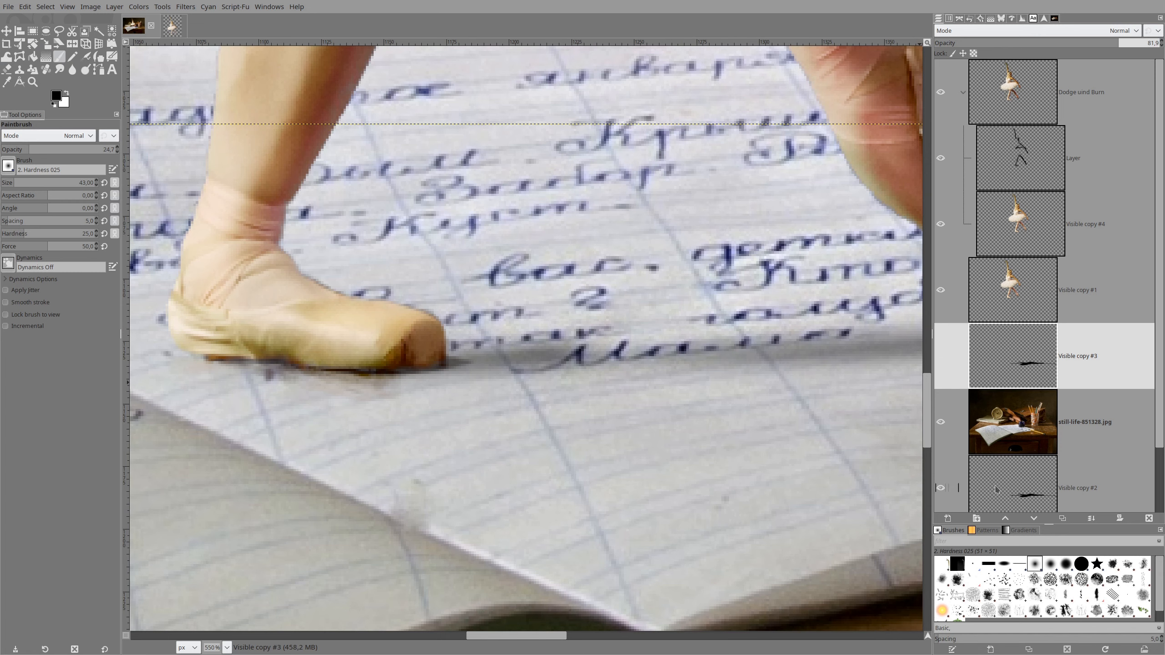
{"action": "left_click", "coordinate": [948, 518]}
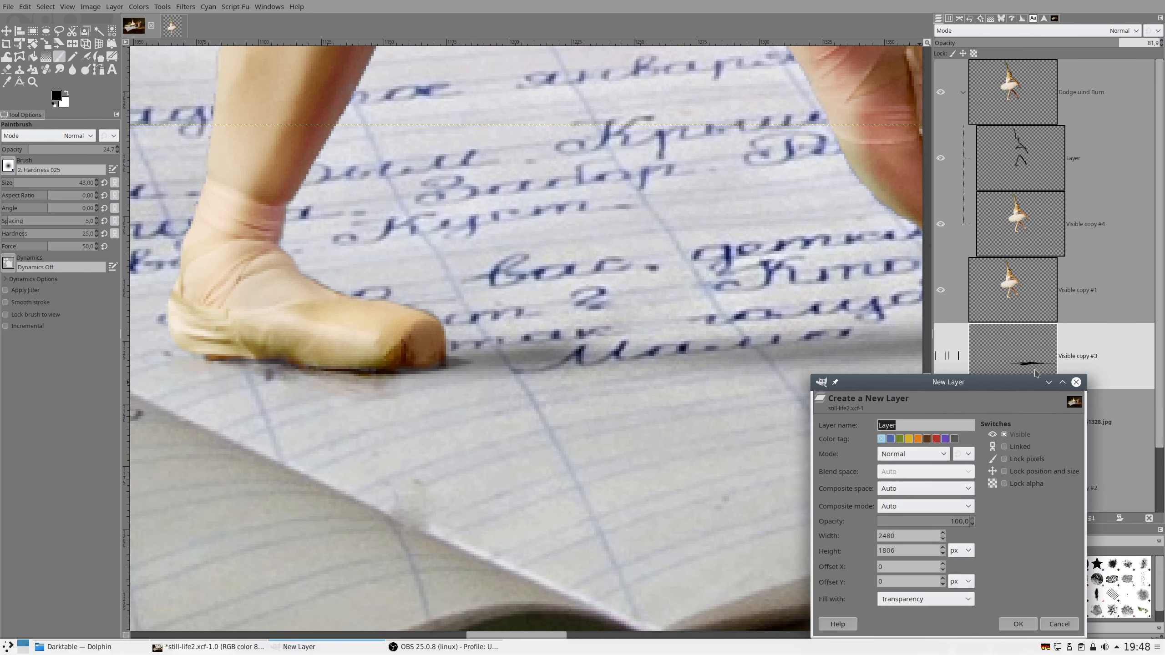
{"action": "left_click", "coordinate": [1018, 624]}
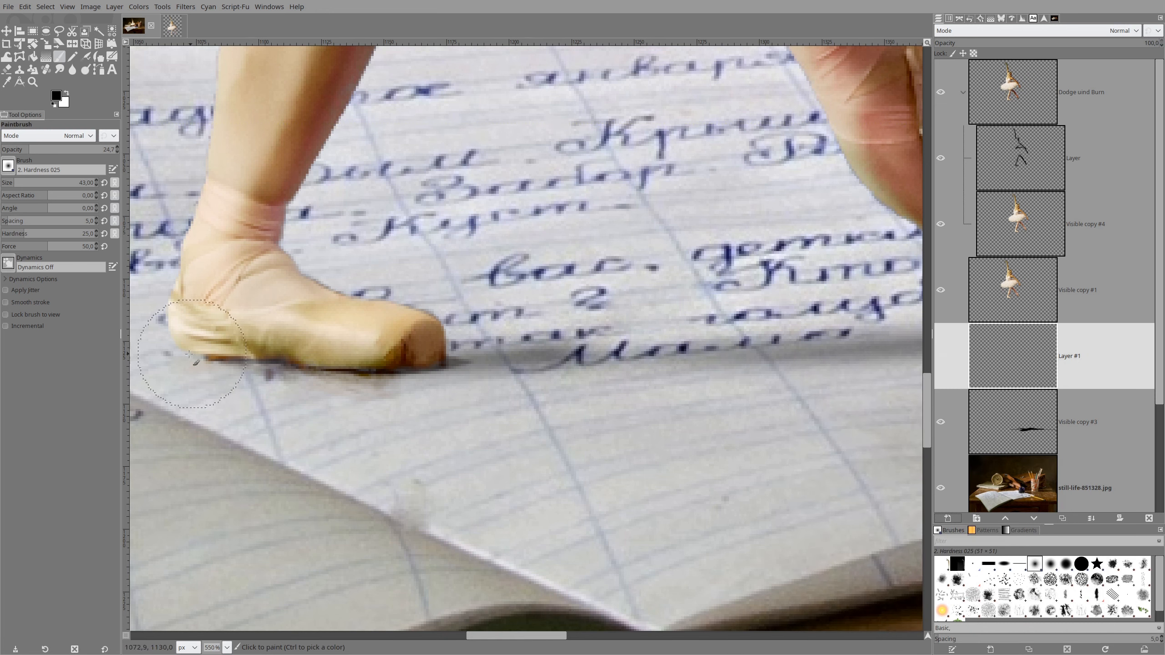
Paint a thin black contact shadow beneath the standing shoe from heel to toe with a size 6 brush at 45.4 opacity
{"action": "scroll", "coordinate": [377, 348], "scroll_direction": "down", "scroll_amount": 4}
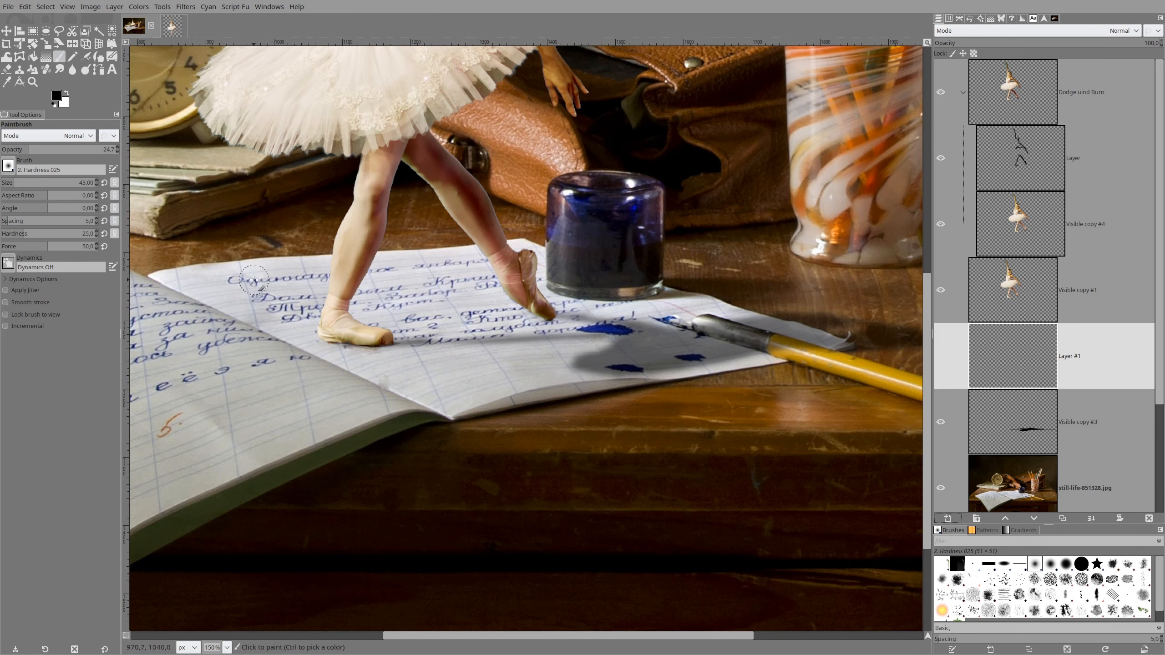
{"action": "left_click_drag", "start_coordinate": [264, 243], "coordinate": [738, 248]}
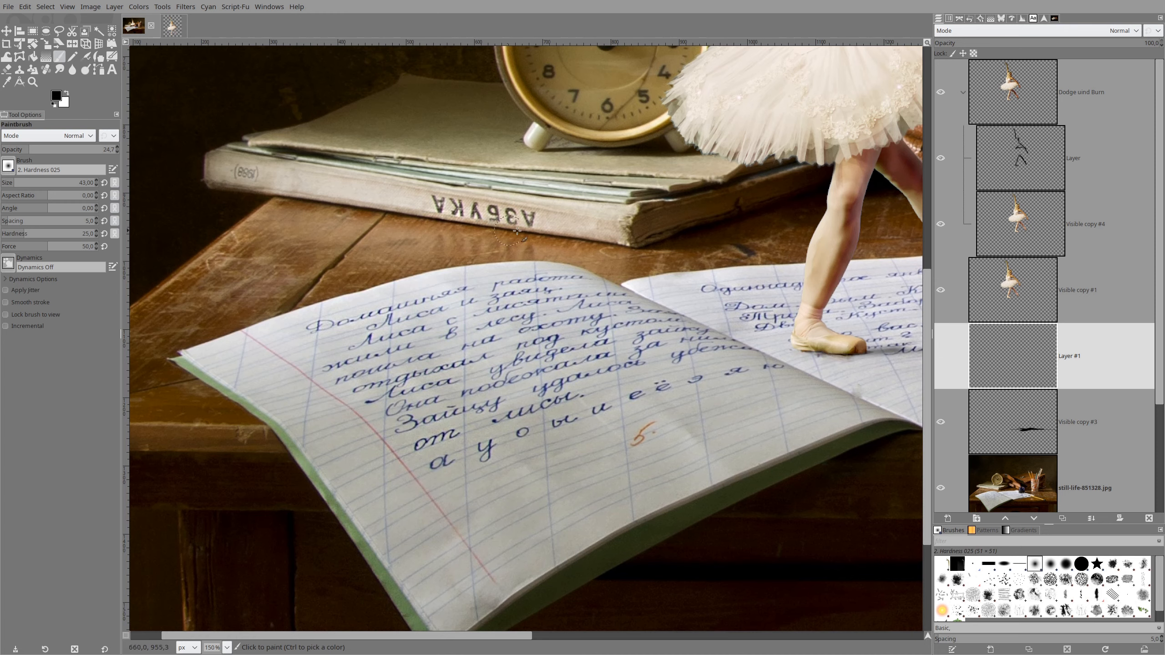
{"action": "scroll", "coordinate": [825, 348], "scroll_direction": "up", "scroll_amount": 3}
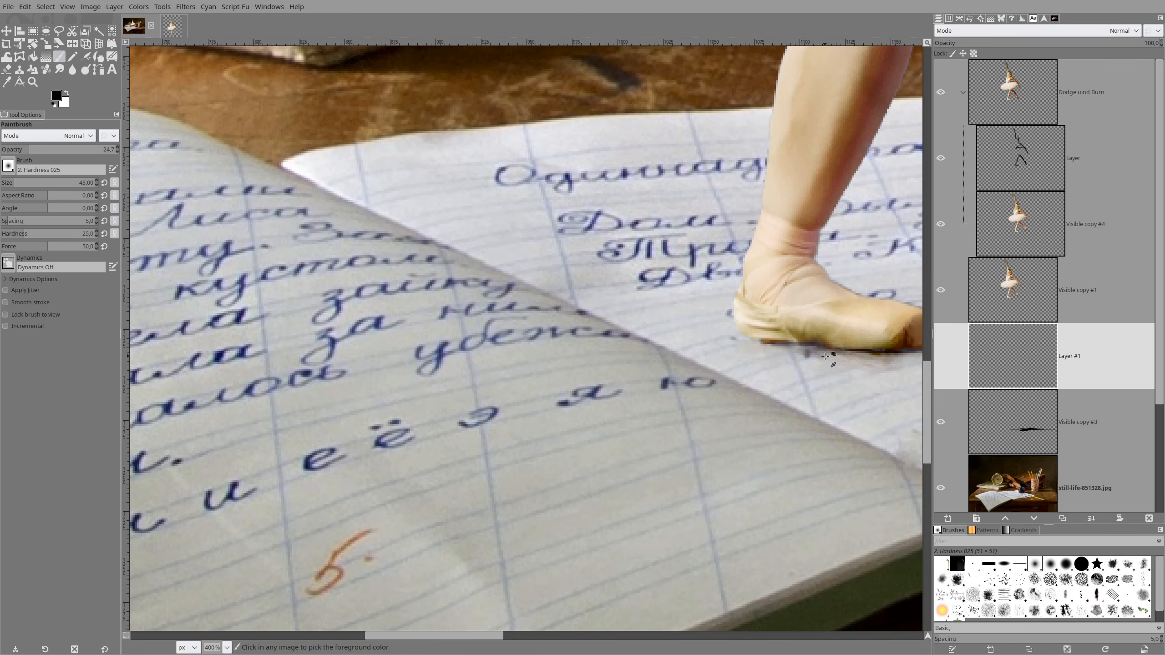
{"action": "scroll", "coordinate": [822, 346], "scroll_direction": "right", "scroll_amount": 5}
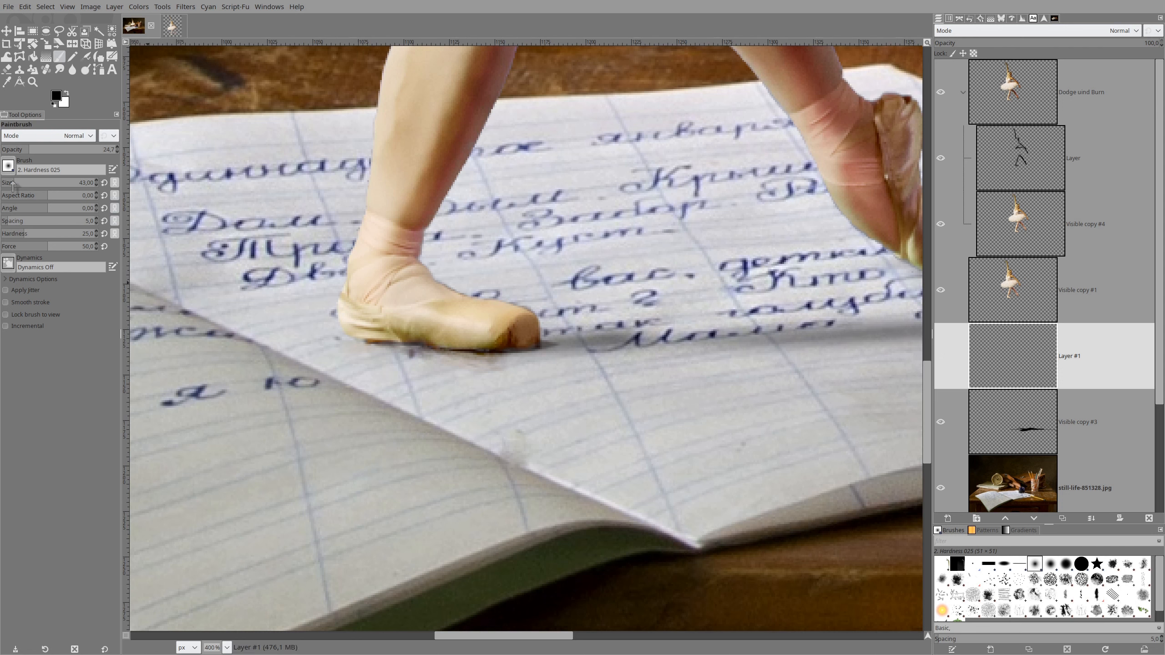
{"action": "left_click_drag", "start_coordinate": [4, 184], "coordinate": [6, 185]}
{"action": "scroll", "coordinate": [384, 351], "scroll_direction": "up", "scroll_amount": 2}
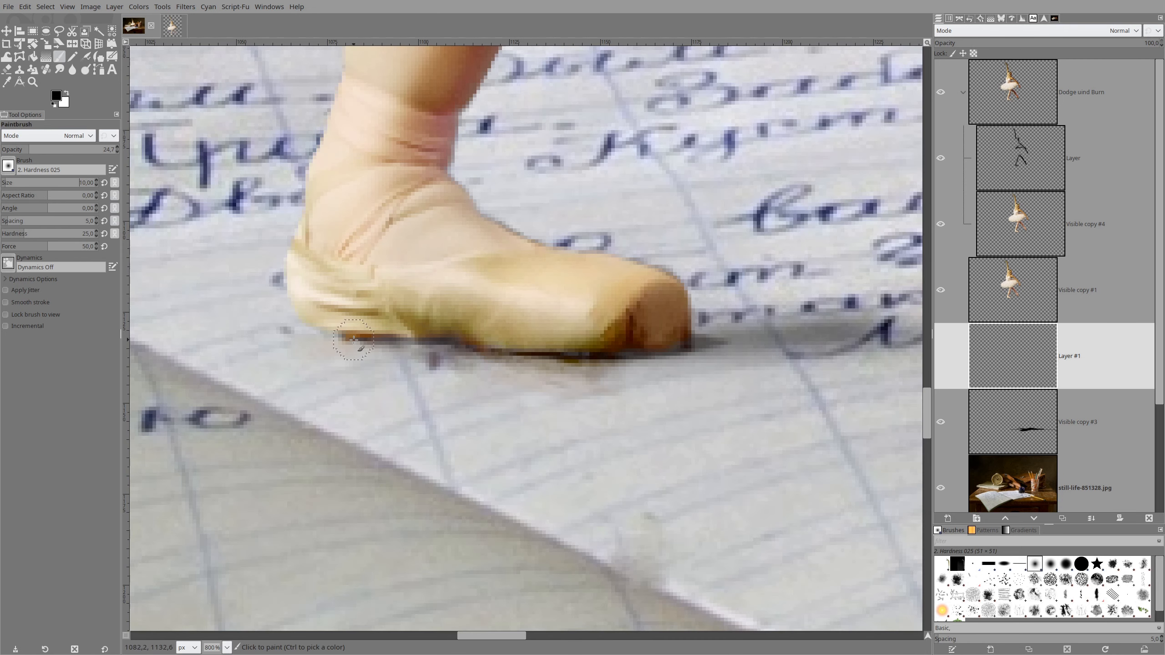
{"action": "left_click_drag", "start_coordinate": [28, 150], "coordinate": [53, 149]}
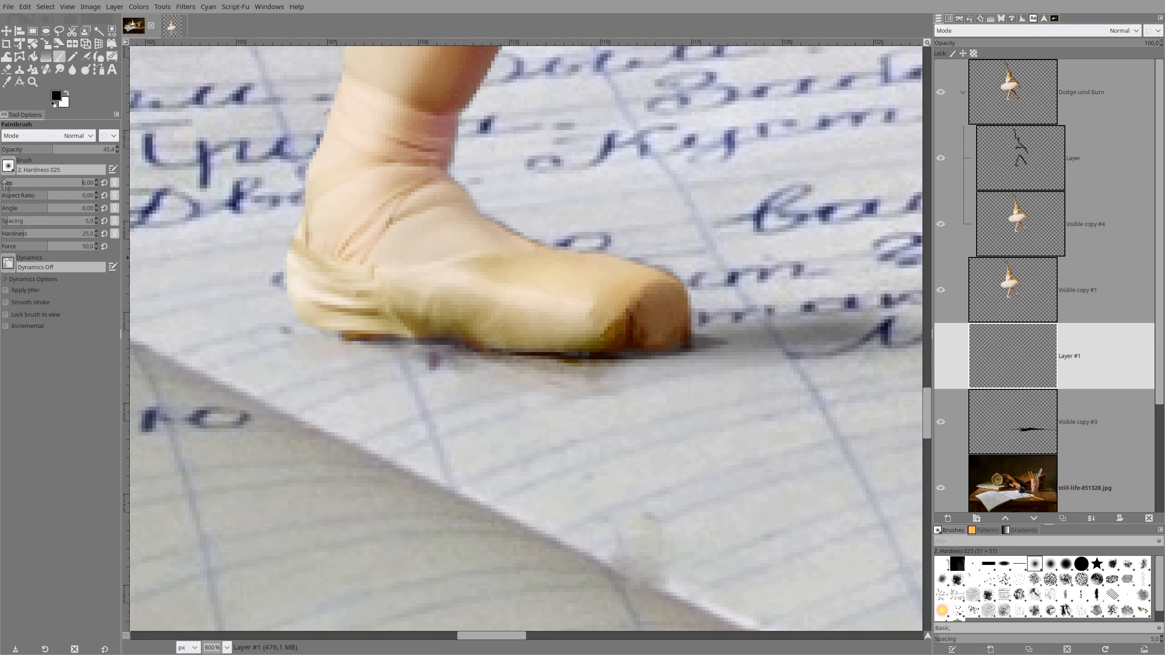
{"action": "left_click_drag", "start_coordinate": [335, 339], "coordinate": [376, 342]}
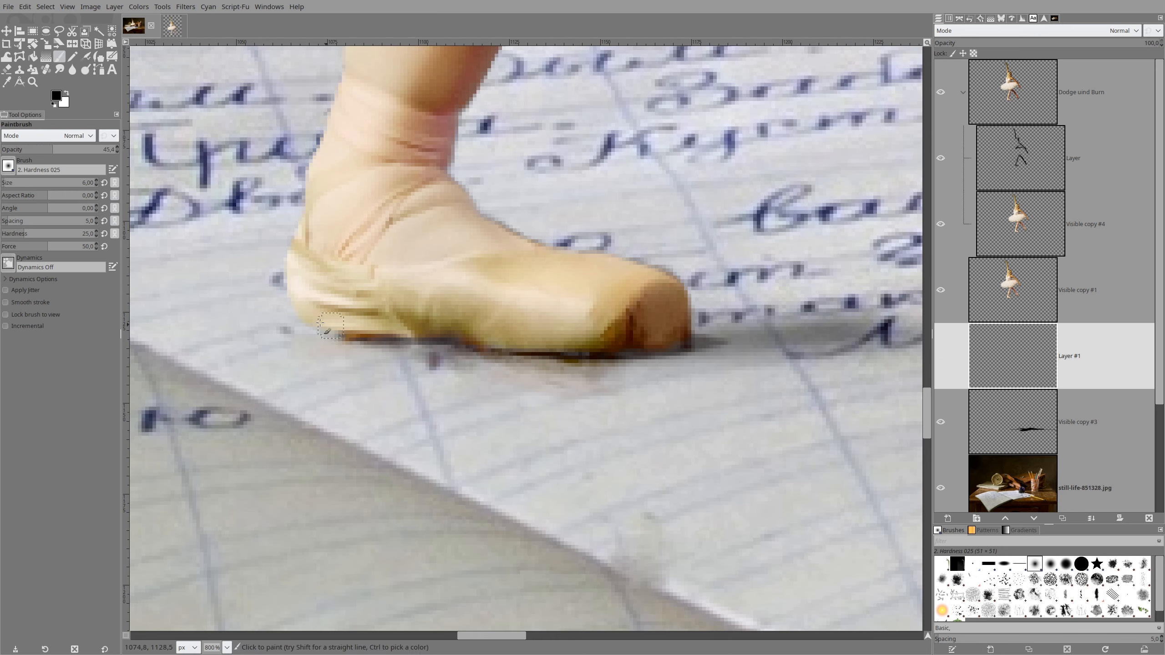
{"action": "mouse_move", "coordinate": [295, 320]}
{"action": "left_mouse_down"}
{"action": "mouse_move", "coordinate": [364, 336]}
{"action": "mouse_move", "coordinate": [345, 332]}
{"action": "mouse_move", "coordinate": [513, 337]}
{"action": "mouse_move", "coordinate": [391, 338]}
{"action": "mouse_move", "coordinate": [568, 361]}
{"action": "mouse_move", "coordinate": [477, 354]}
{"action": "mouse_move", "coordinate": [636, 362]}
{"action": "mouse_move", "coordinate": [548, 357]}
{"action": "mouse_move", "coordinate": [699, 347]}
{"action": "left_mouse_up"}
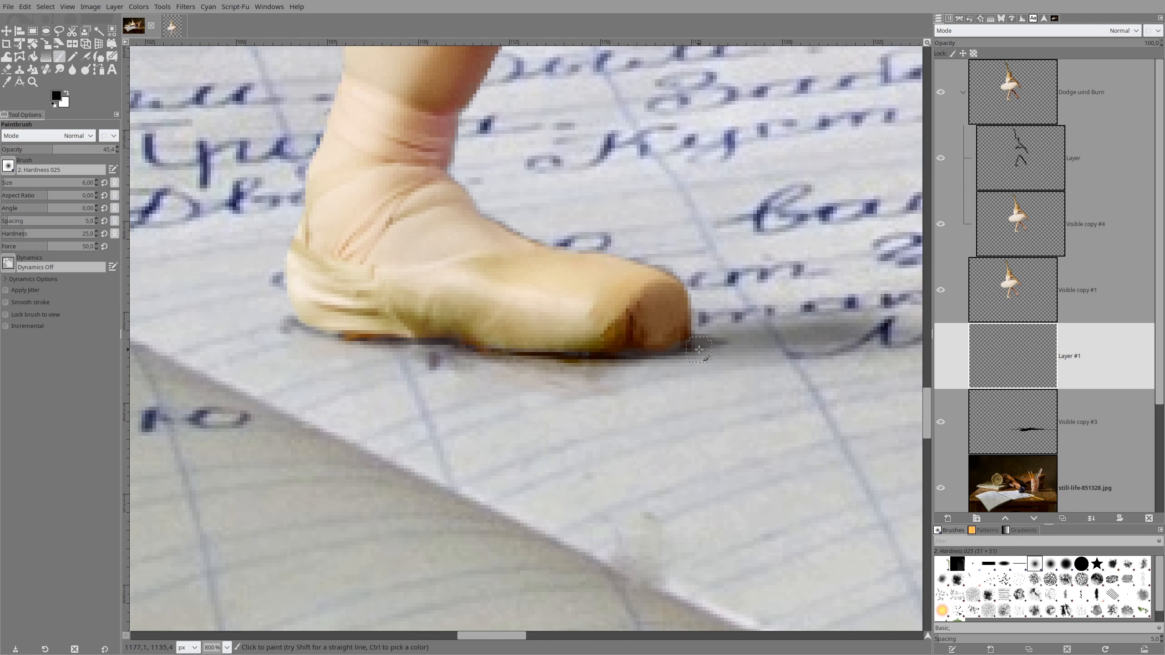
{"action": "left_click_drag", "start_coordinate": [610, 351], "coordinate": [586, 355]}
{"action": "mouse_move", "coordinate": [439, 350]}
{"action": "left_mouse_down"}
{"action": "mouse_move", "coordinate": [370, 352]}
{"action": "mouse_move", "coordinate": [430, 350]}
{"action": "left_mouse_up"}
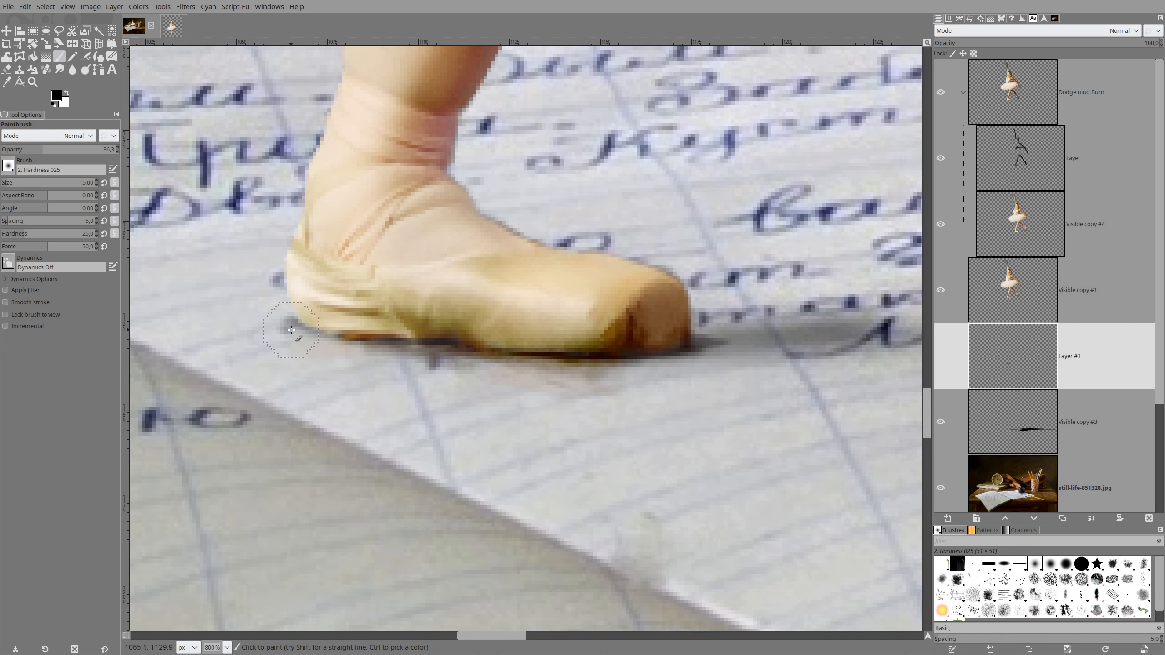
Darken the contact shadow beneath the standing shoe with a size 15 brush, then just beyond its toe with a size 7 brush
{"action": "mouse_move", "coordinate": [288, 330]}
{"action": "left_mouse_down"}
{"action": "mouse_move", "coordinate": [438, 356]}
{"action": "mouse_move", "coordinate": [730, 351]}
{"action": "mouse_move", "coordinate": [748, 368]}
{"action": "mouse_move", "coordinate": [638, 347]}
{"action": "left_mouse_up"}
{"action": "scroll", "coordinate": [636, 345], "scroll_direction": "down", "scroll_amount": 6}
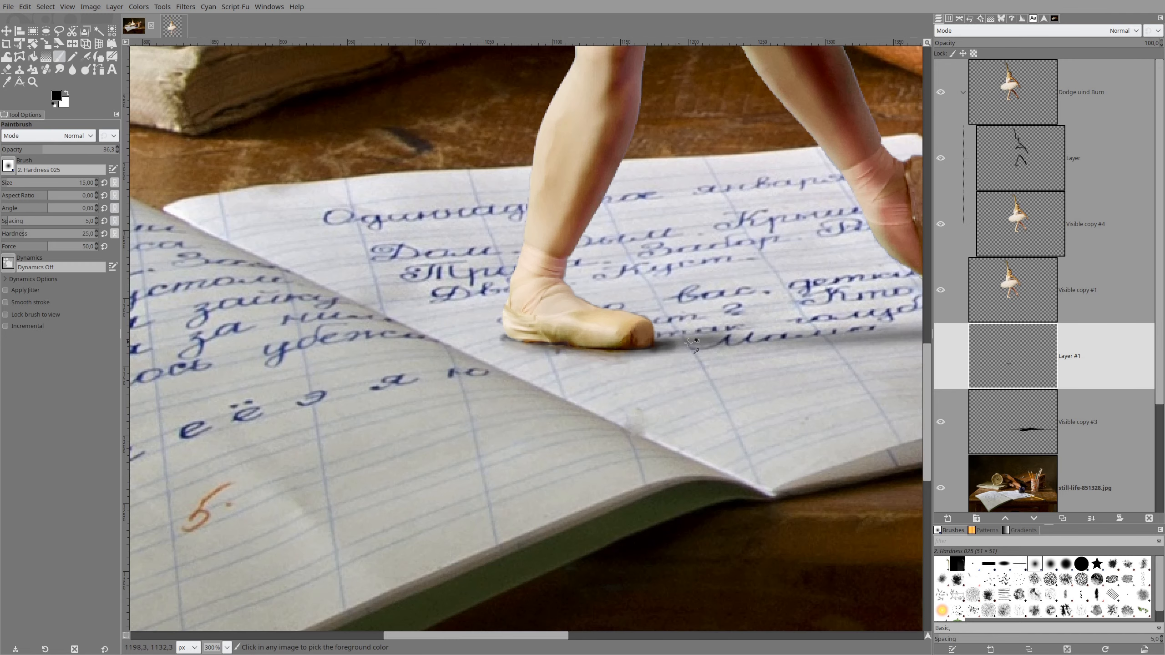
{"action": "scroll", "coordinate": [609, 331], "scroll_direction": "up", "scroll_amount": 6}
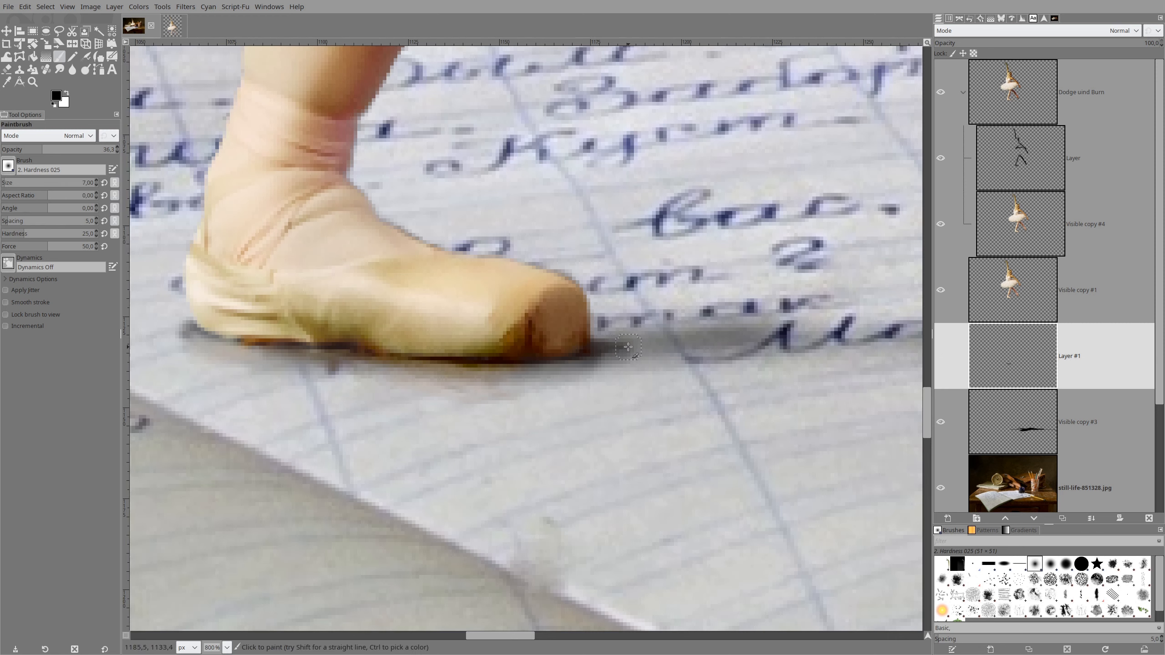
{"action": "mouse_move", "coordinate": [617, 338]}
{"action": "left_mouse_down"}
{"action": "mouse_move", "coordinate": [601, 355]}
{"action": "mouse_move", "coordinate": [633, 353]}
{"action": "left_mouse_up"}
{"action": "scroll", "coordinate": [645, 308], "scroll_direction": "down", "scroll_amount": 5}
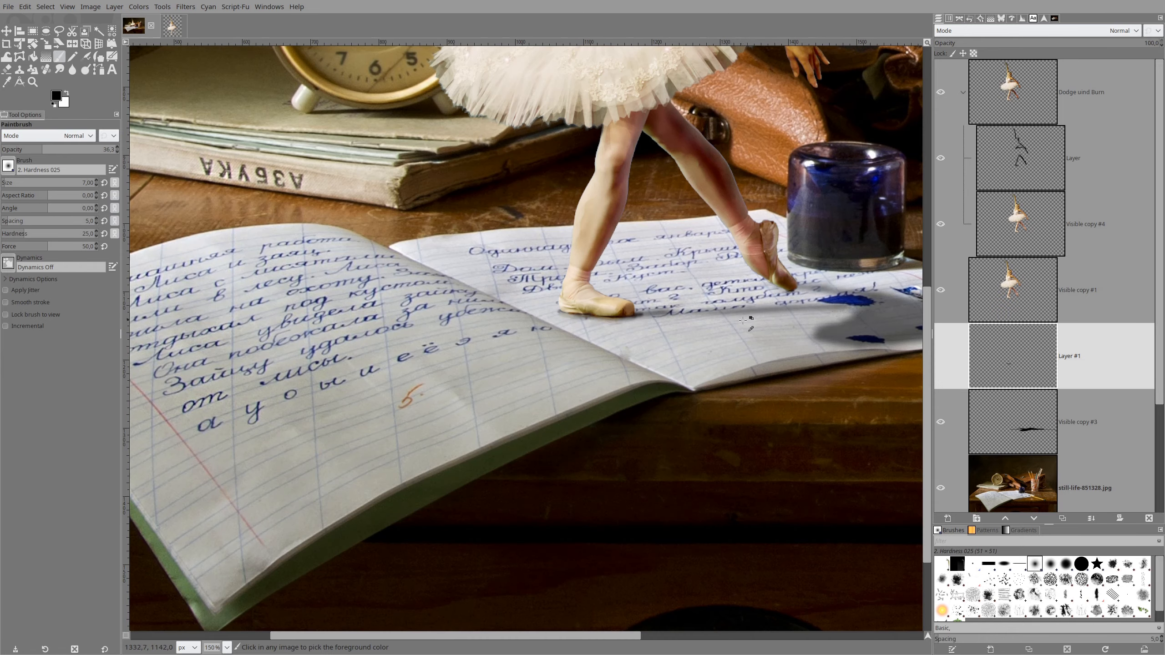
Paint a black contact shadow beside the rear foot's toe tip, finishing with a size 16 brush
{"action": "scroll", "coordinate": [747, 318], "scroll_direction": "up", "scroll_amount": 2}
{"action": "scroll", "coordinate": [816, 275], "scroll_direction": "up", "scroll_amount": 3, "text": "ctrl"}
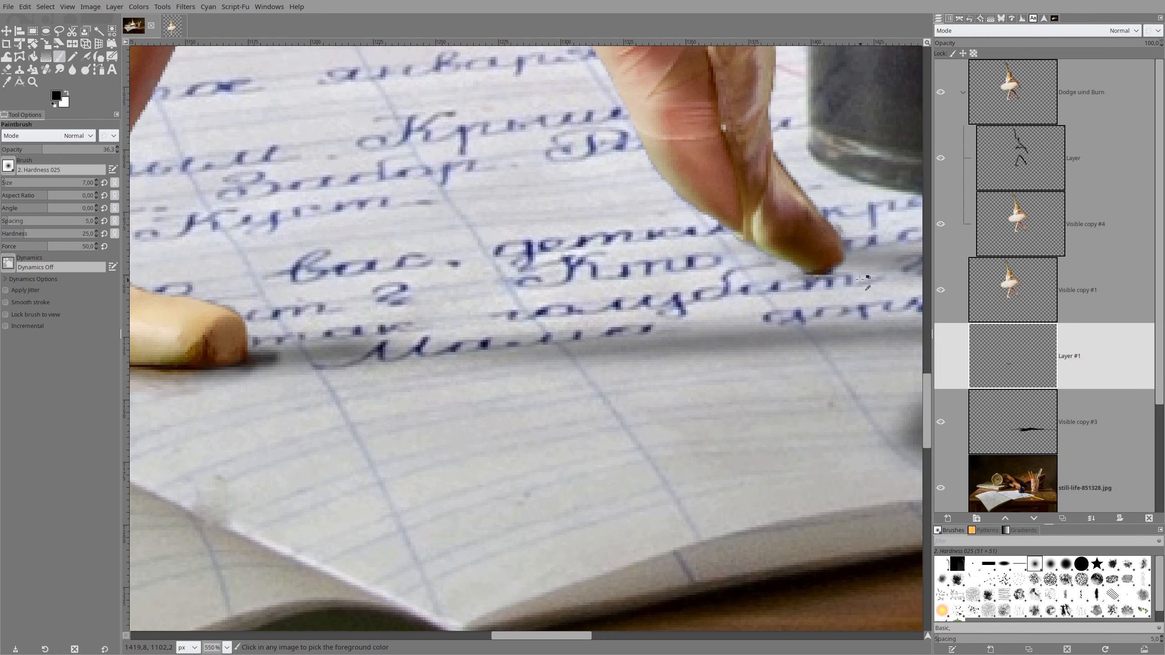
{"action": "mouse_move", "coordinate": [865, 265]}
{"action": "left_mouse_down"}
{"action": "mouse_move", "coordinate": [844, 261]}
{"action": "mouse_move", "coordinate": [851, 271]}
{"action": "left_mouse_up"}
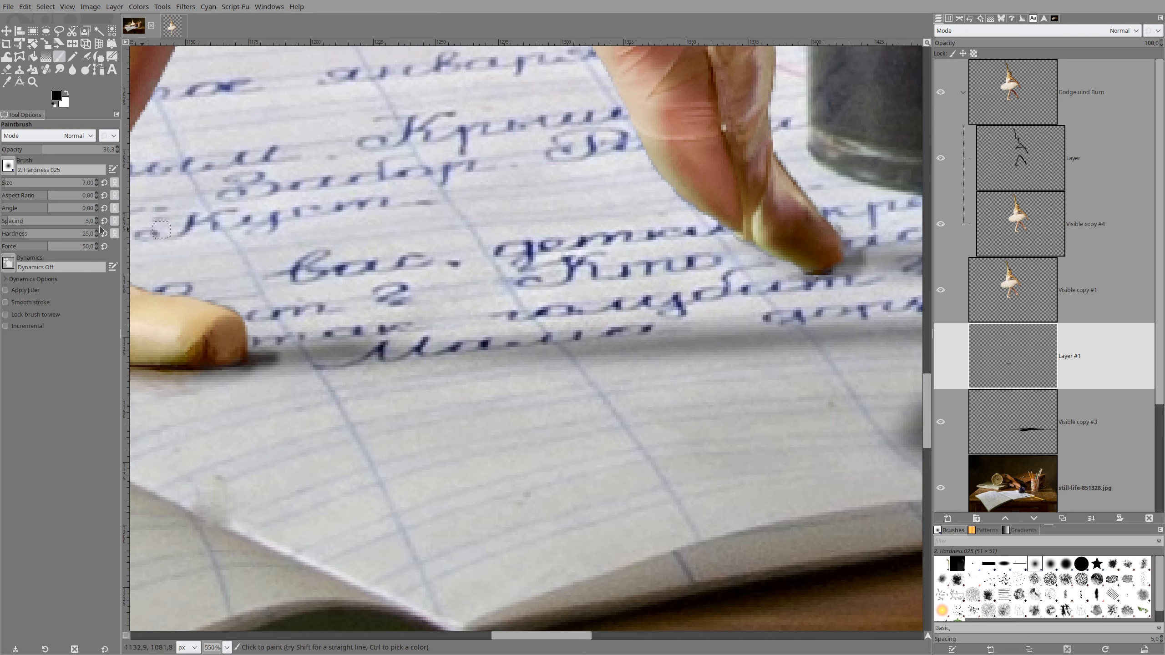
{"action": "left_click", "coordinate": [13, 180]}
{"action": "scroll", "coordinate": [618, 239], "scroll_direction": "down", "scroll_amount": 2}
{"action": "scroll", "coordinate": [754, 258], "scroll_direction": "up", "scroll_amount": 2}
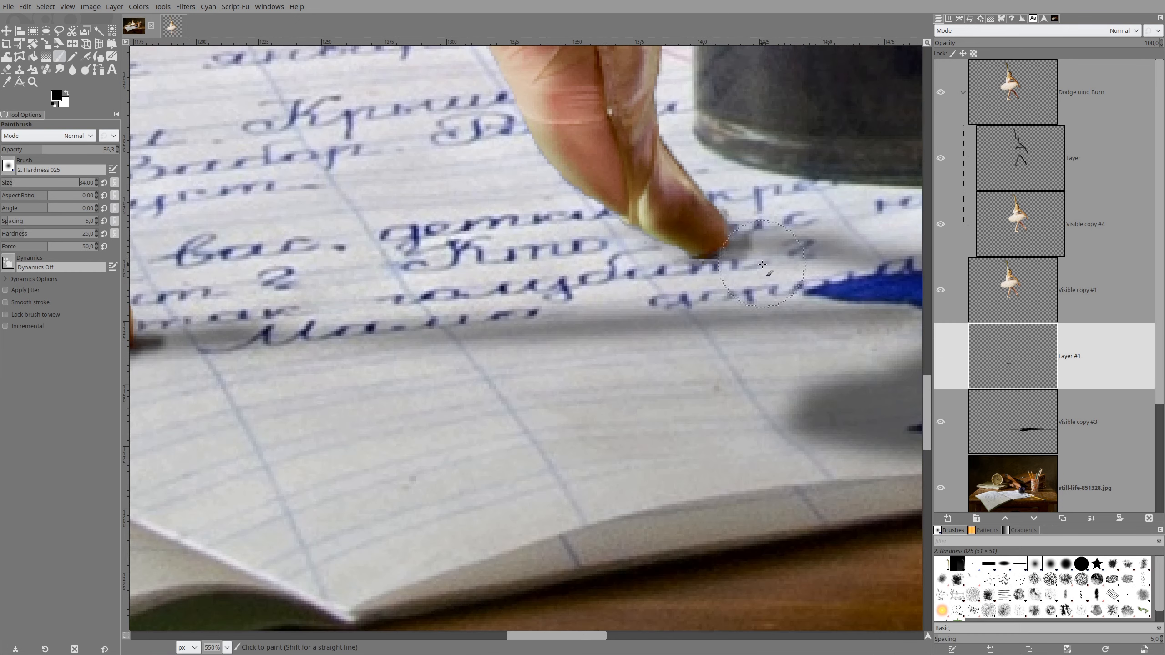
{"action": "left_click", "coordinate": [8, 183]}
{"action": "left_click_drag", "start_coordinate": [736, 246], "coordinate": [795, 251]}
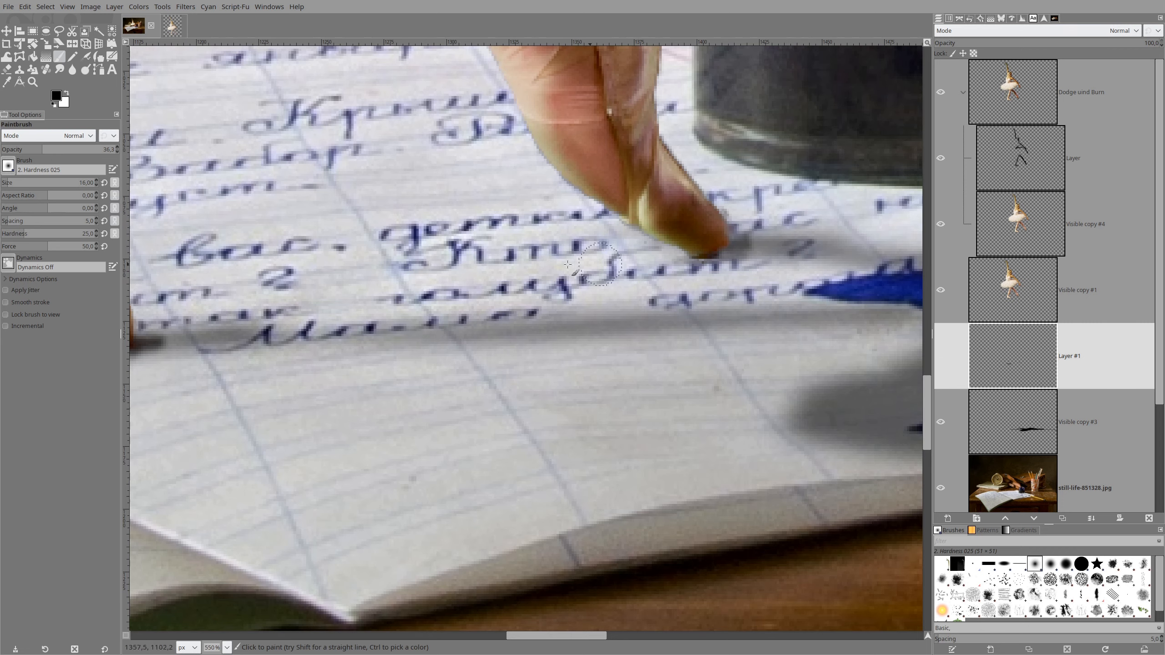
Darken the start of the cast shadow in front of the standing shoe's toe with a size 16 brush at 14.7 opacity
{"action": "left_click", "coordinate": [18, 149]}
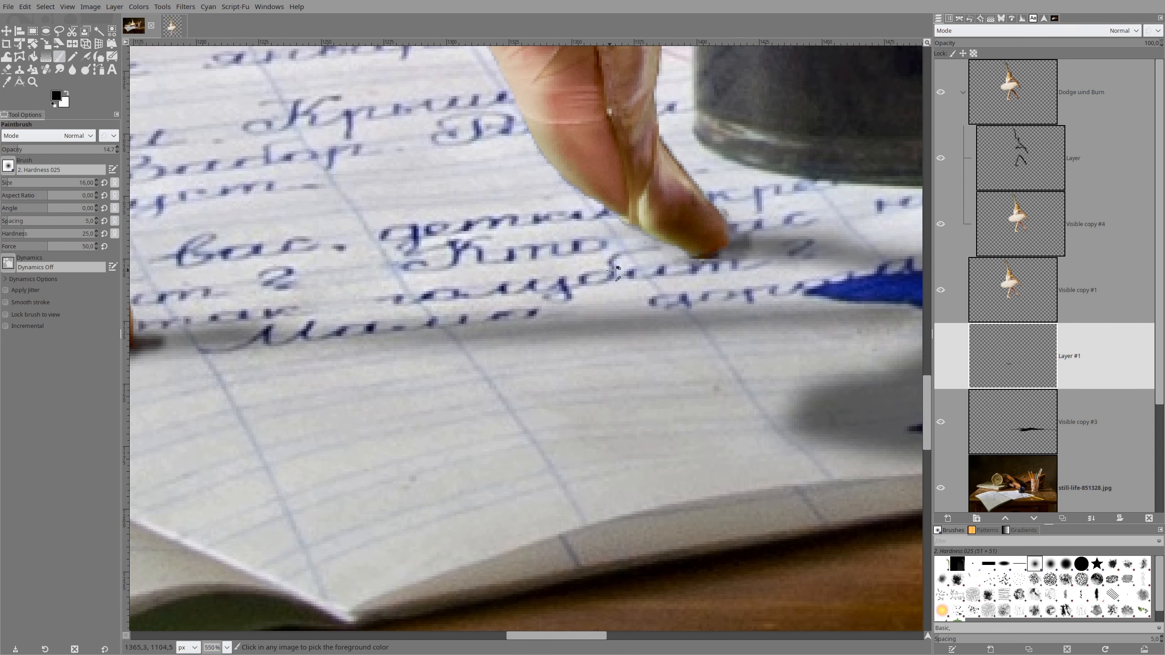
{"action": "scroll", "coordinate": [794, 287], "scroll_direction": "down", "scroll_amount": 5}
{"action": "scroll", "coordinate": [672, 274], "scroll_direction": "up", "scroll_amount": 2}
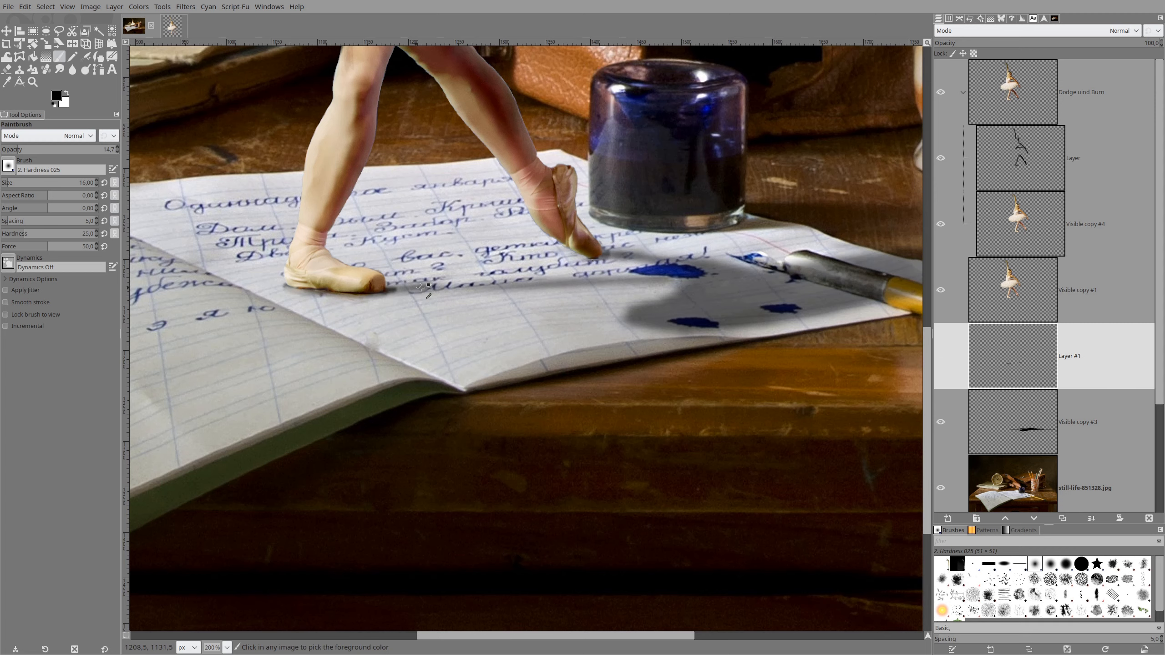
{"action": "scroll", "coordinate": [377, 300], "scroll_direction": "up", "scroll_amount": 3}
{"action": "left_click_drag", "start_coordinate": [333, 294], "coordinate": [696, 285]}
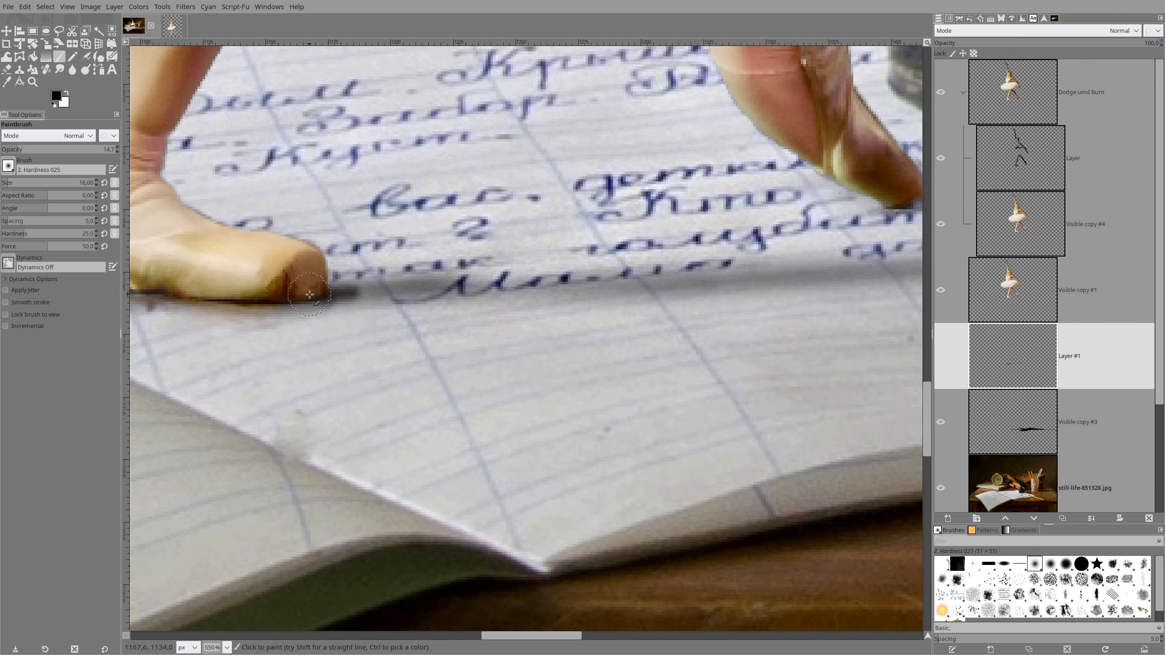
{"action": "left_click_drag", "start_coordinate": [314, 294], "coordinate": [729, 267]}
{"action": "left_click_drag", "start_coordinate": [354, 290], "coordinate": [757, 274]}
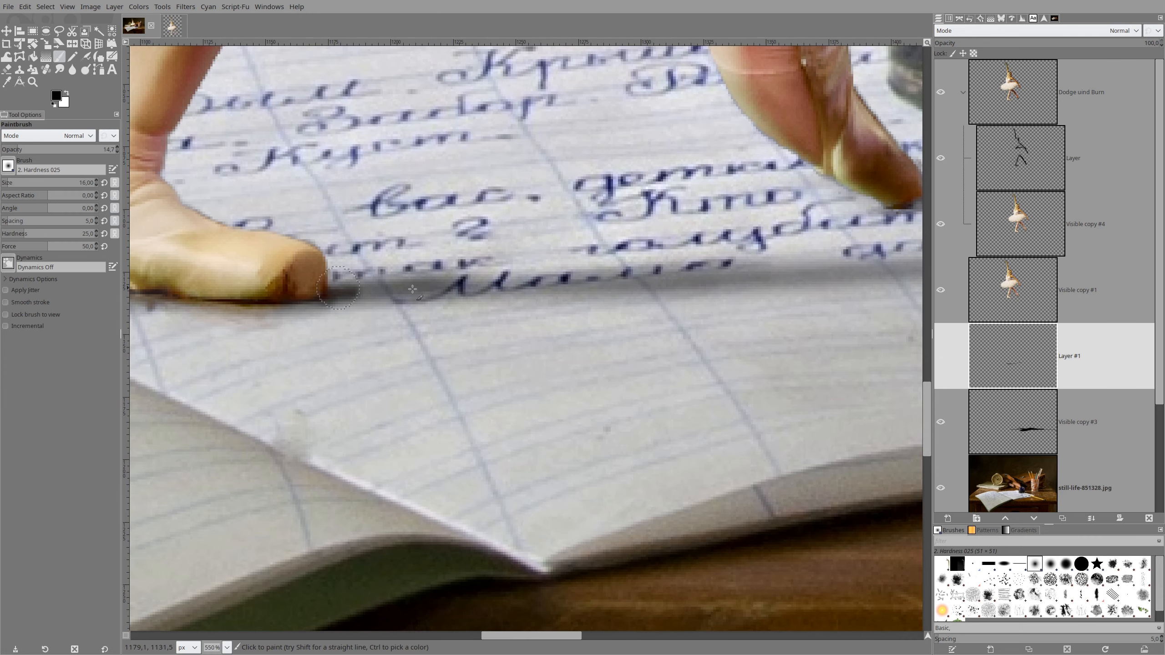
Extend the faint black strokes along the cast shadow from the standing toe across the page towards the ink blots
{"action": "scroll", "coordinate": [756, 272], "scroll_direction": "down", "scroll_amount": 4}
{"action": "scroll", "coordinate": [845, 273], "scroll_direction": "up", "scroll_amount": 2}
{"action": "left_click_drag", "start_coordinate": [520, 279], "coordinate": [754, 271]}
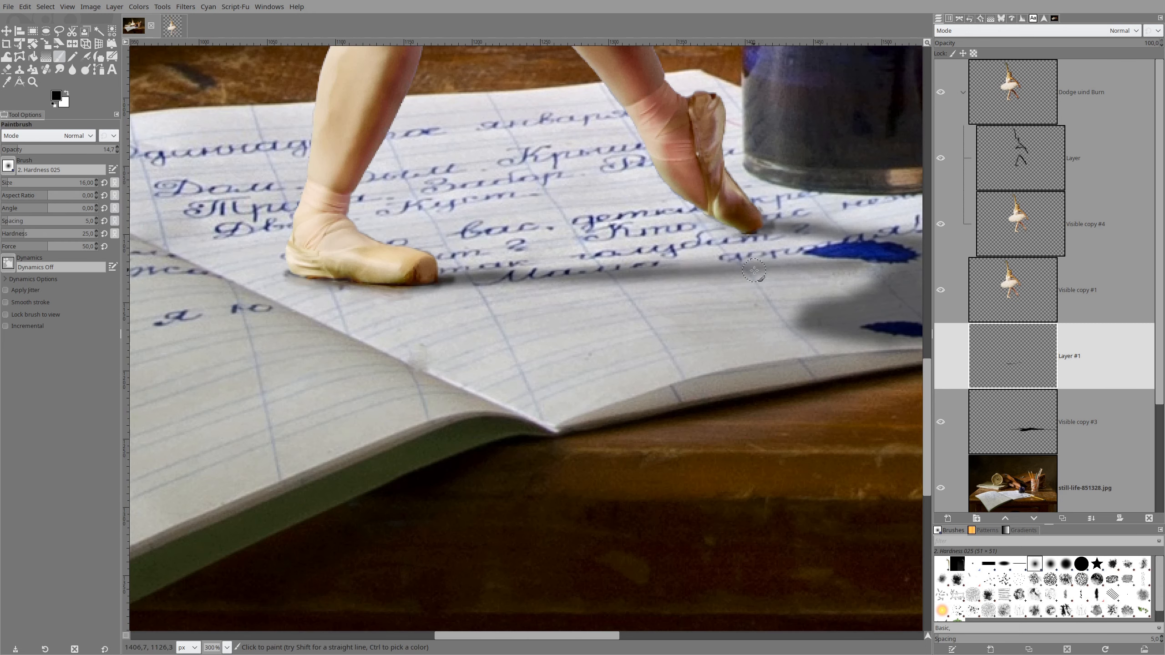
{"action": "left_click_drag", "start_coordinate": [625, 276], "coordinate": [843, 266]}
{"action": "scroll", "coordinate": [865, 261], "scroll_direction": "down", "scroll_amount": 5}
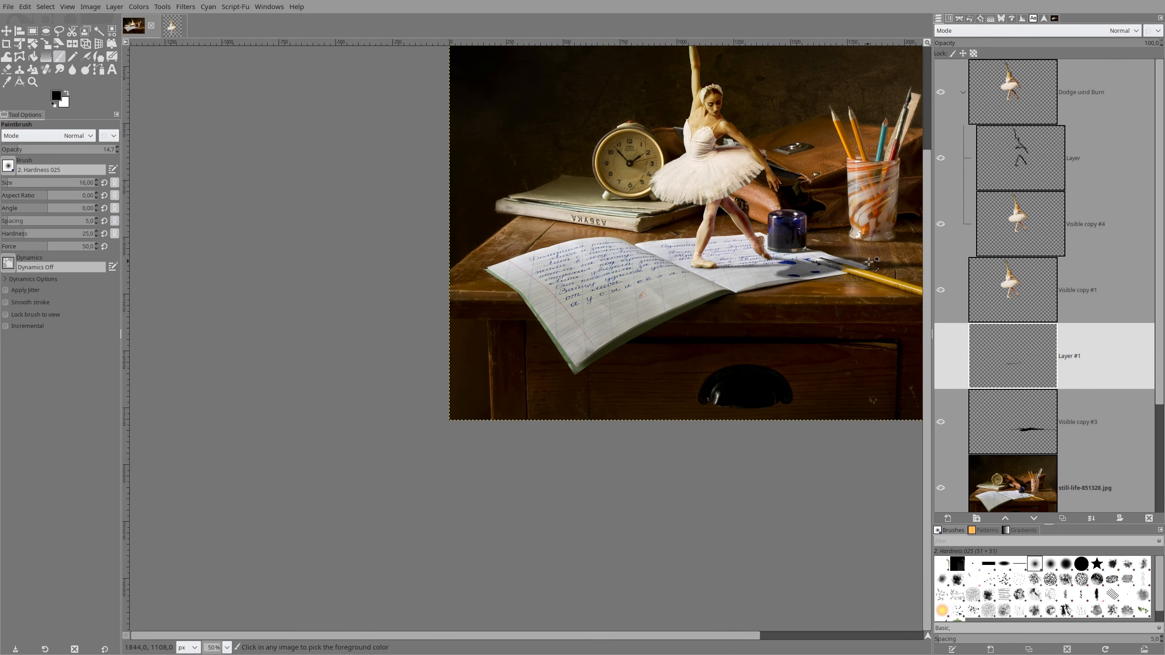
{"action": "scroll", "coordinate": [735, 266], "scroll_direction": "up", "scroll_amount": 4}
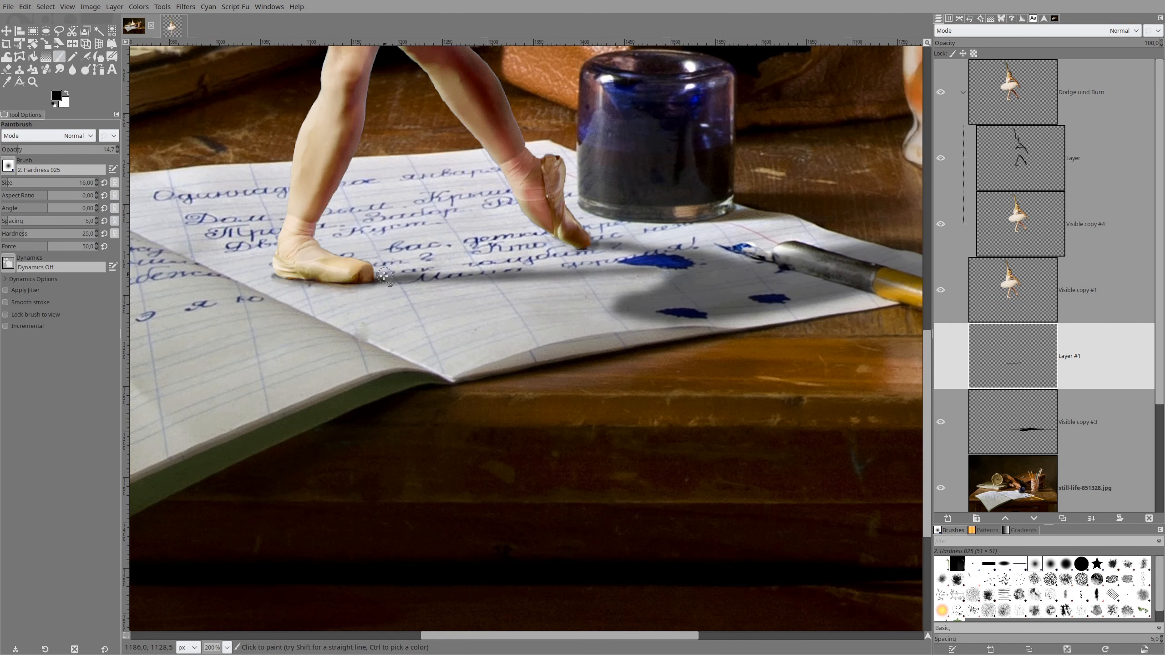
{"action": "left_click_drag", "start_coordinate": [373, 280], "coordinate": [757, 277]}
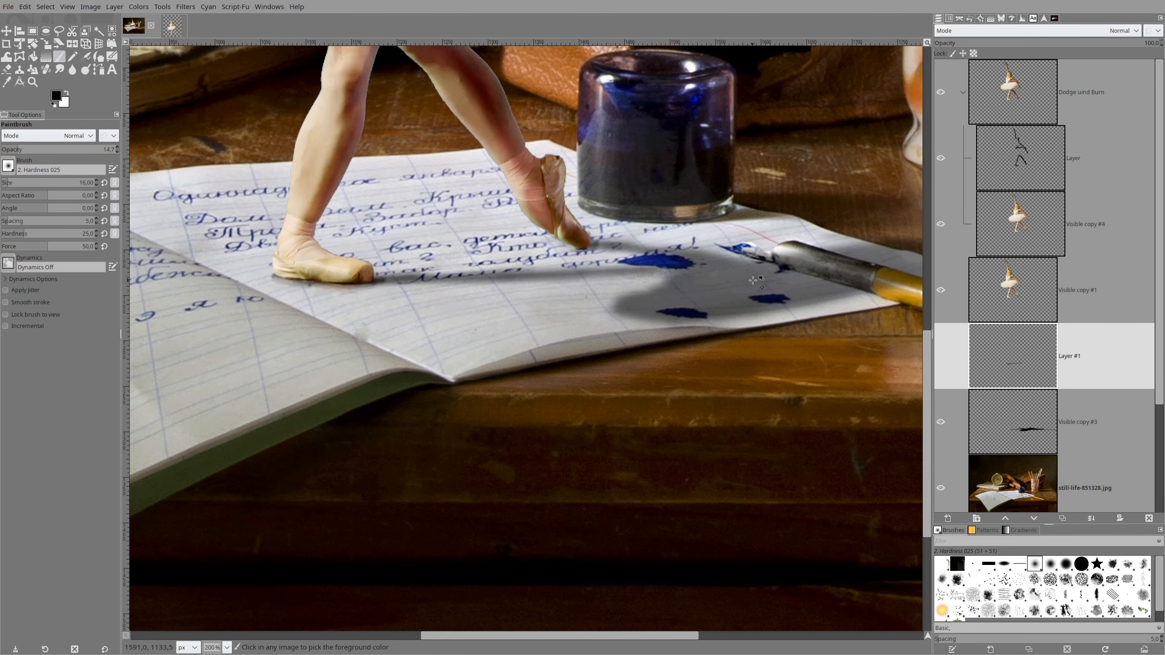
Compare the composite with "Layer #1" hidden and shown, and examine the cast shadow across the page and pen
{"action": "scroll", "coordinate": [780, 273], "scroll_direction": "down", "scroll_amount": 5}
{"action": "scroll", "coordinate": [812, 271], "scroll_direction": "up", "scroll_amount": 2}
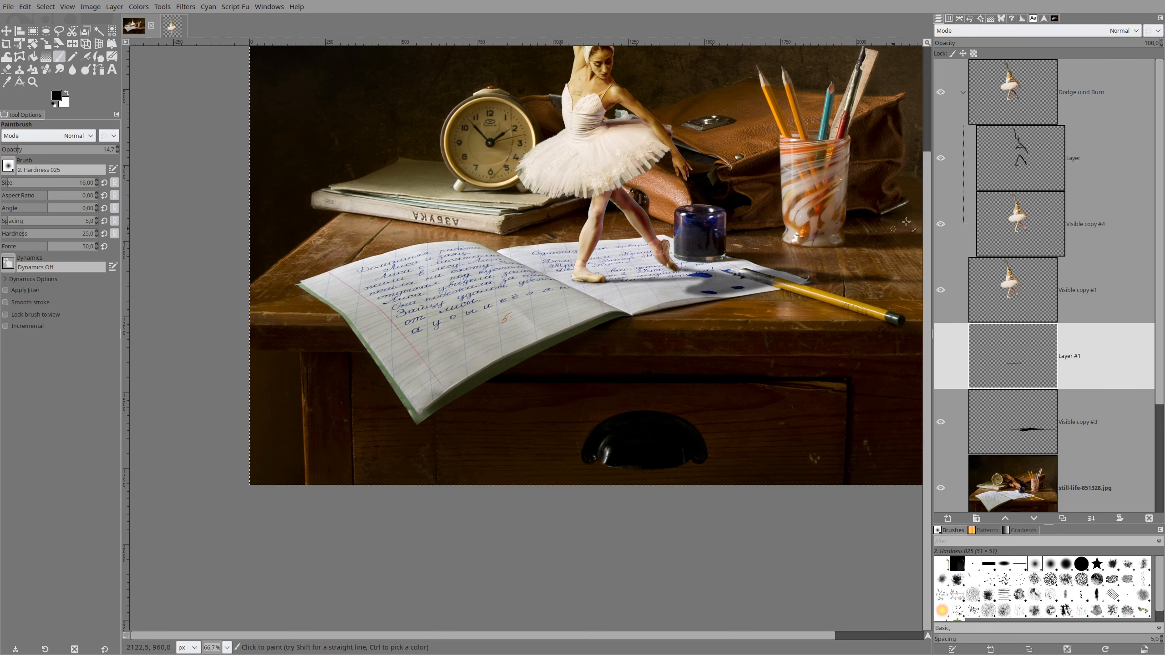
{"action": "left_click", "coordinate": [938, 357]}
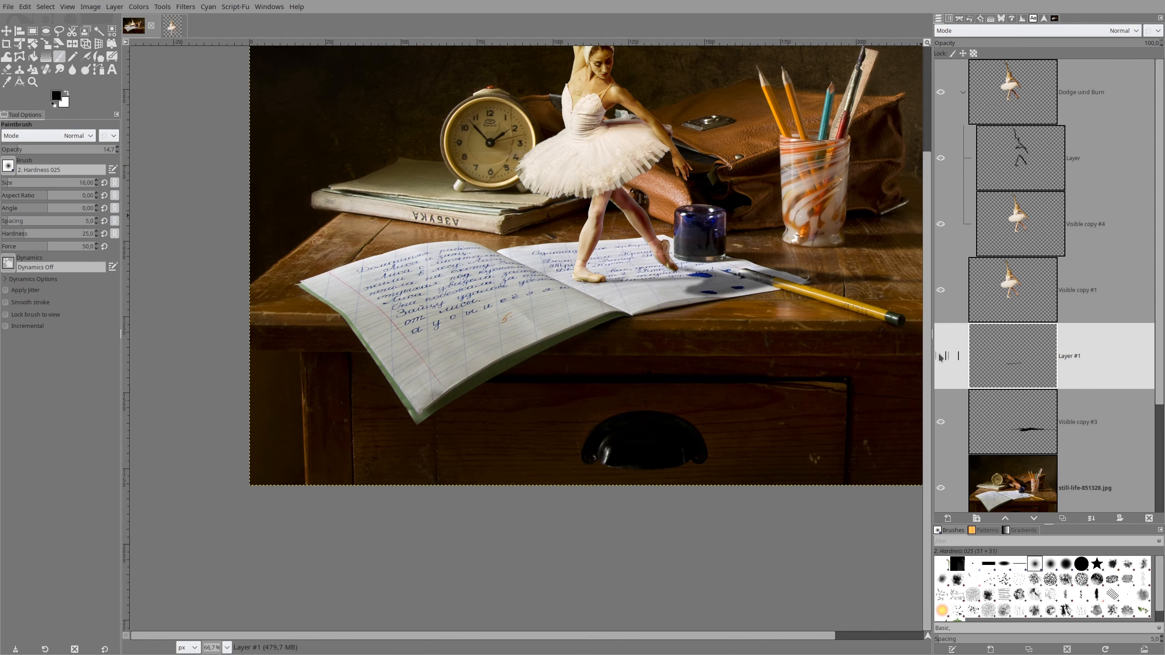
{"action": "left_click", "coordinate": [939, 357]}
{"action": "scroll", "coordinate": [688, 271], "scroll_direction": "up", "scroll_amount": 2}
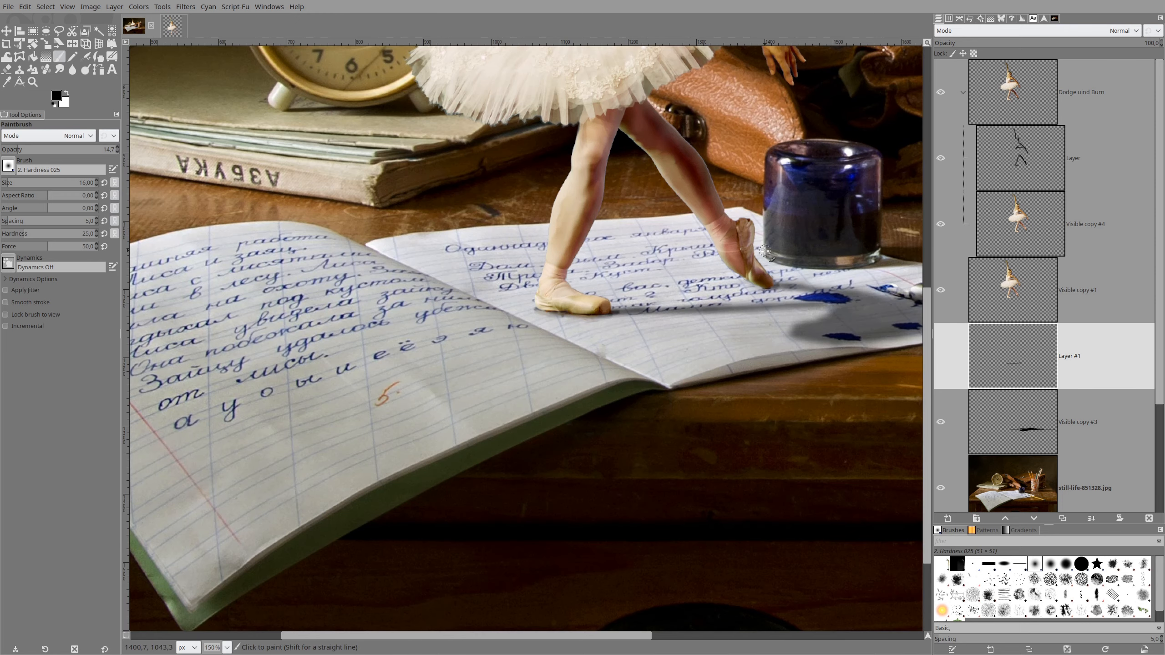
{"action": "scroll", "coordinate": [767, 251], "scroll_direction": "down", "scroll_amount": 3}
{"action": "scroll", "coordinate": [762, 253], "scroll_direction": "right", "scroll_amount": 3}
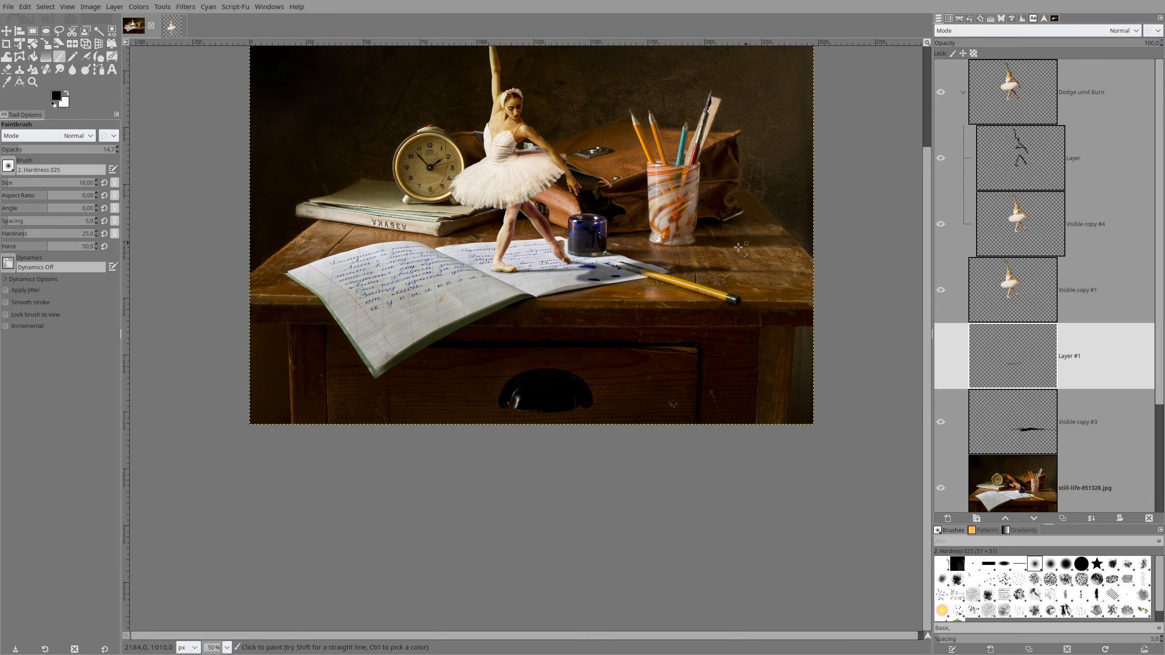
{"action": "scroll", "coordinate": [643, 271], "scroll_direction": "up", "scroll_amount": 1}
{"action": "scroll", "coordinate": [600, 287], "scroll_direction": "up", "scroll_amount": 4}
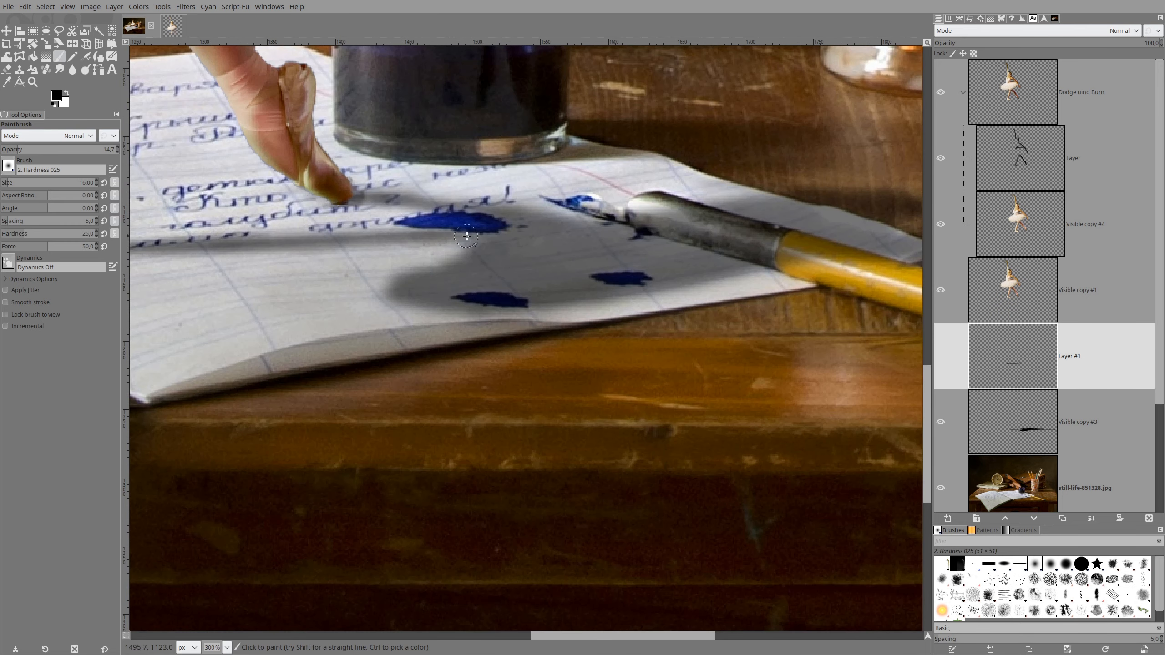
{"action": "scroll", "coordinate": [637, 242], "scroll_direction": "down", "scroll_amount": 2}
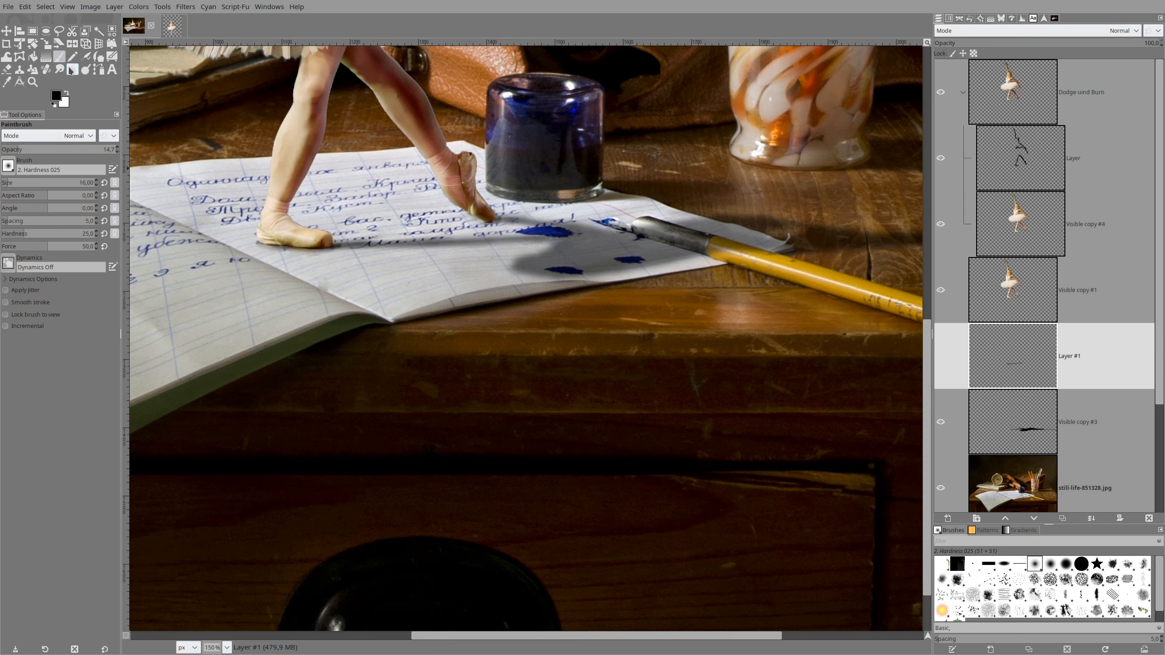
Lighten the cast shadow on the pen in the "Visible copy #3" layer with a size 14 Eraser, lowering its opacity from 33.9 to 15.5
{"action": "left_click", "coordinate": [6, 69]}
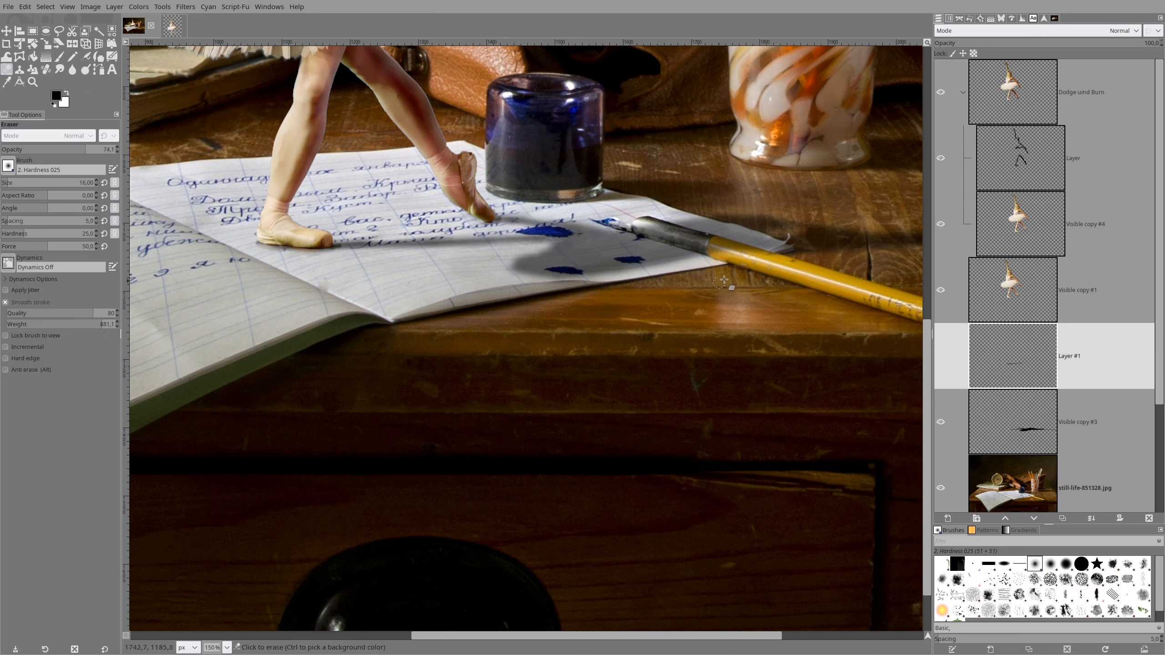
{"action": "left_click", "coordinate": [1029, 431]}
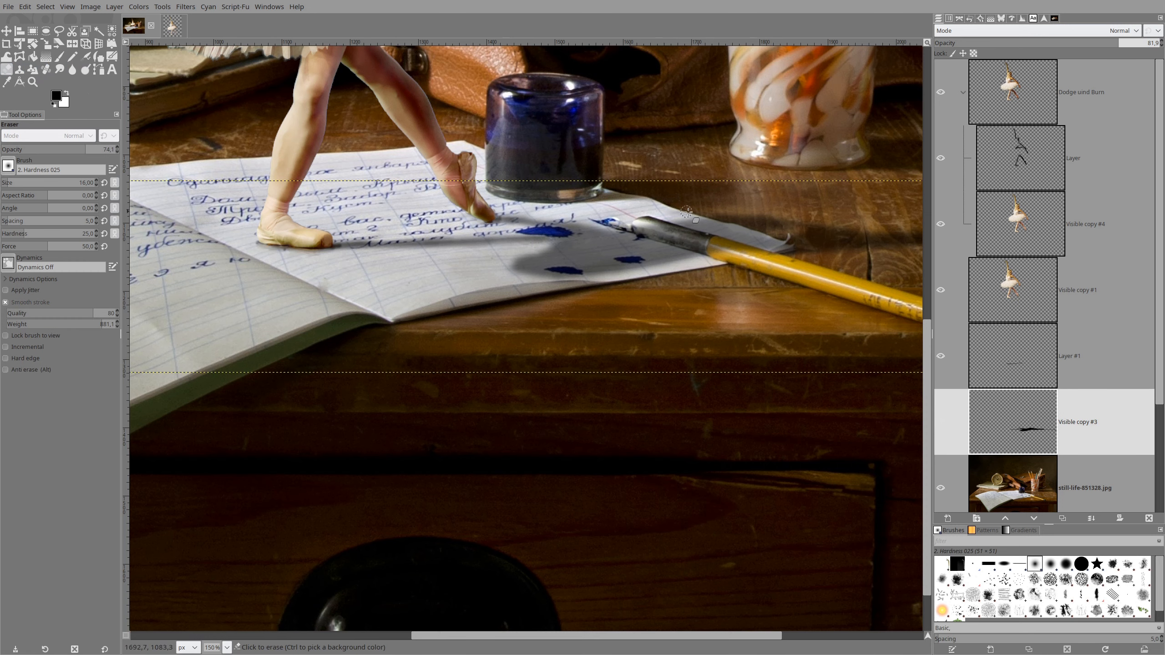
{"action": "scroll", "coordinate": [718, 255], "scroll_direction": "up", "scroll_amount": 2}
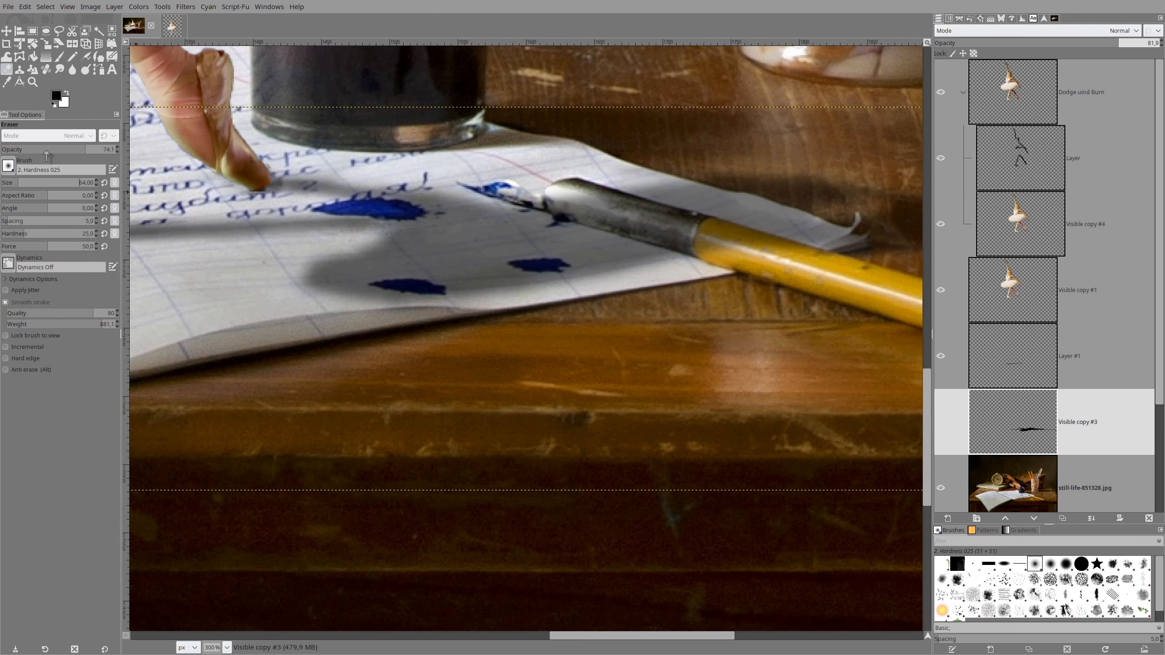
{"action": "left_click_drag", "start_coordinate": [46, 152], "coordinate": [41, 152]}
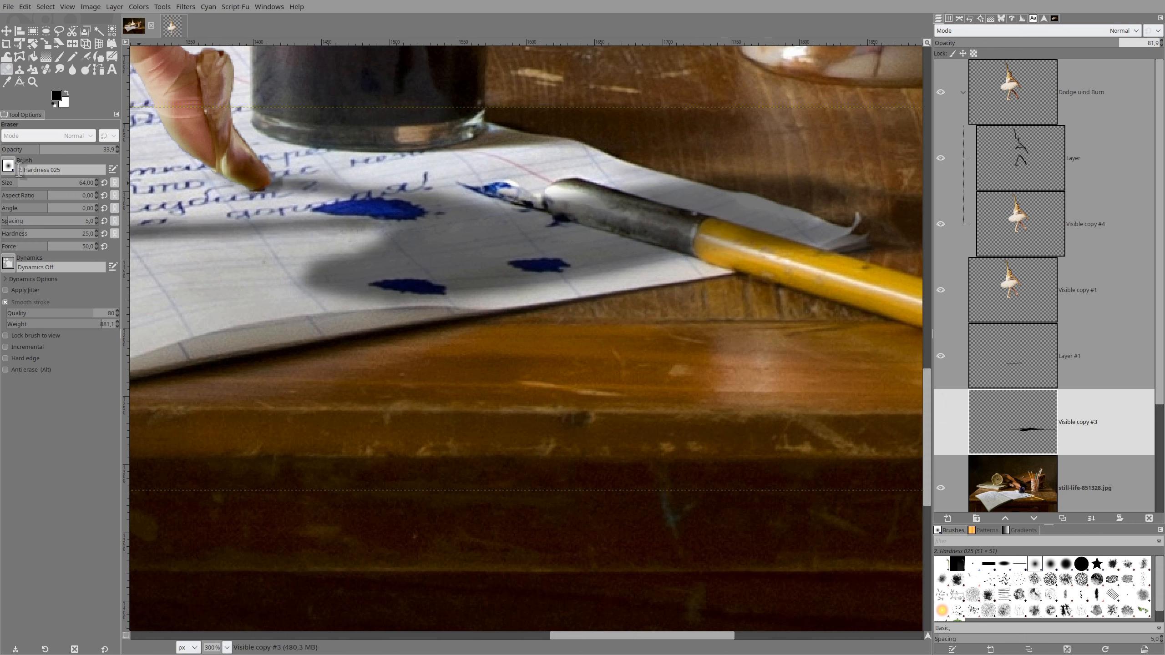
{"action": "left_click_drag", "start_coordinate": [20, 182], "coordinate": [6, 186]}
{"action": "mouse_move", "coordinate": [742, 241]}
{"action": "left_mouse_down"}
{"action": "mouse_move", "coordinate": [821, 263]}
{"action": "mouse_move", "coordinate": [709, 224]}
{"action": "mouse_move", "coordinate": [708, 243]}
{"action": "left_mouse_up"}
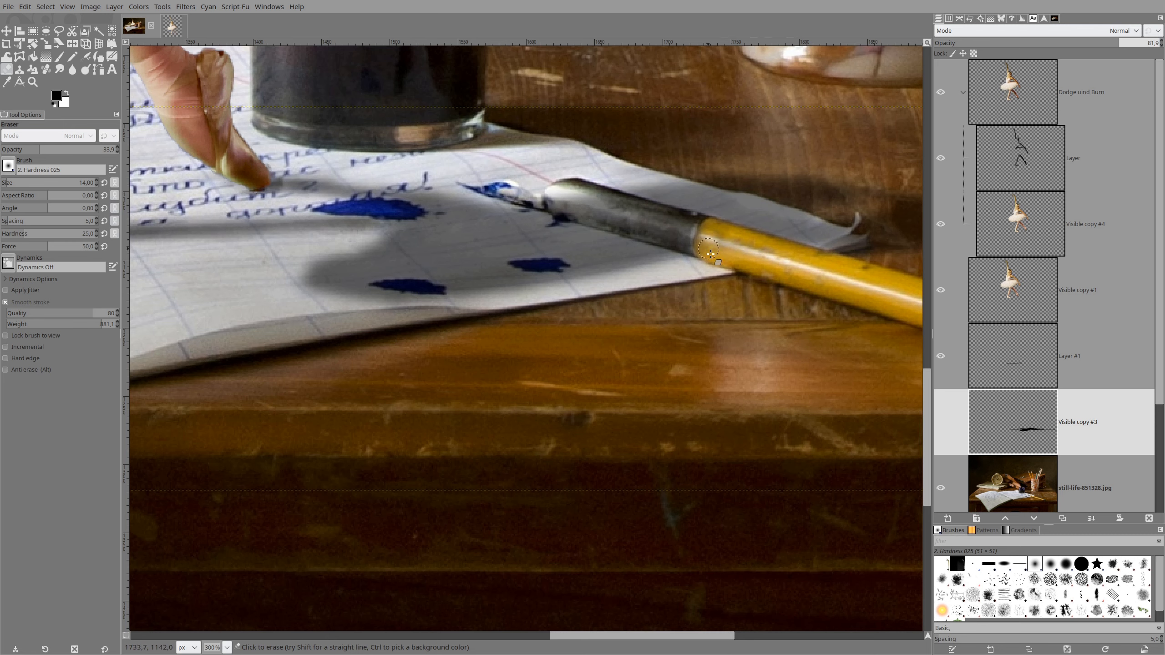
{"action": "left_click", "coordinate": [20, 150]}
{"action": "scroll", "coordinate": [705, 240], "scroll_direction": "down", "scroll_amount": 3, "text": "ctrl"}
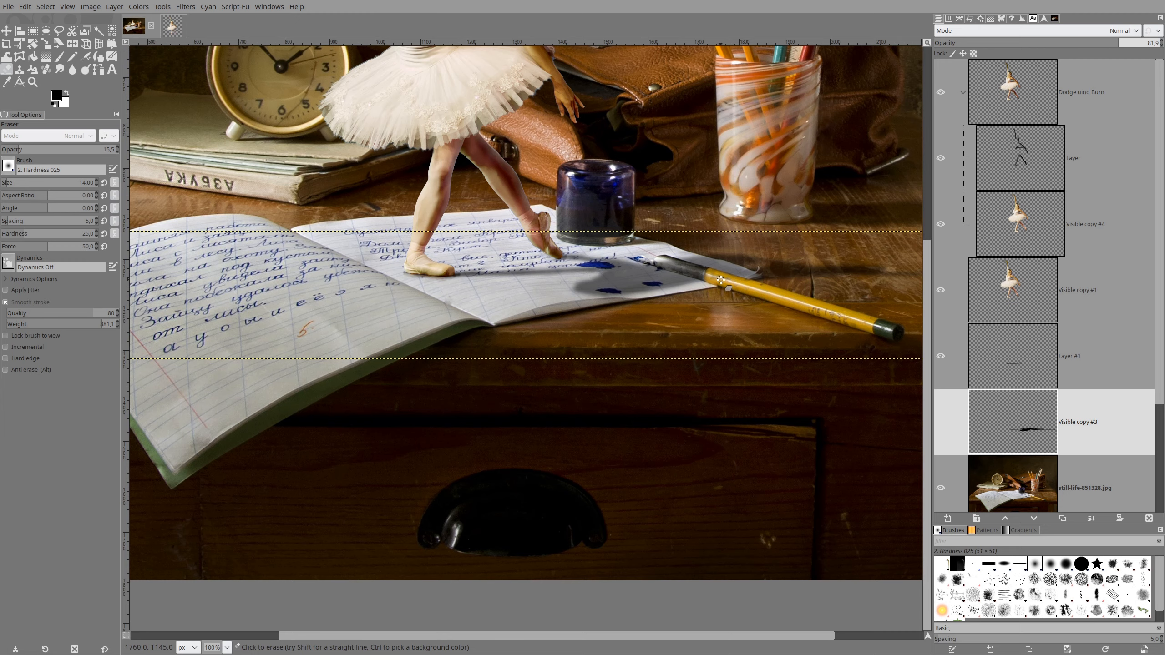
{"action": "scroll", "coordinate": [780, 287], "scroll_direction": "down", "scroll_amount": 3, "text": "ctrl"}
{"action": "scroll", "coordinate": [828, 281], "scroll_direction": "up", "scroll_amount": 3, "text": "ctrl"}
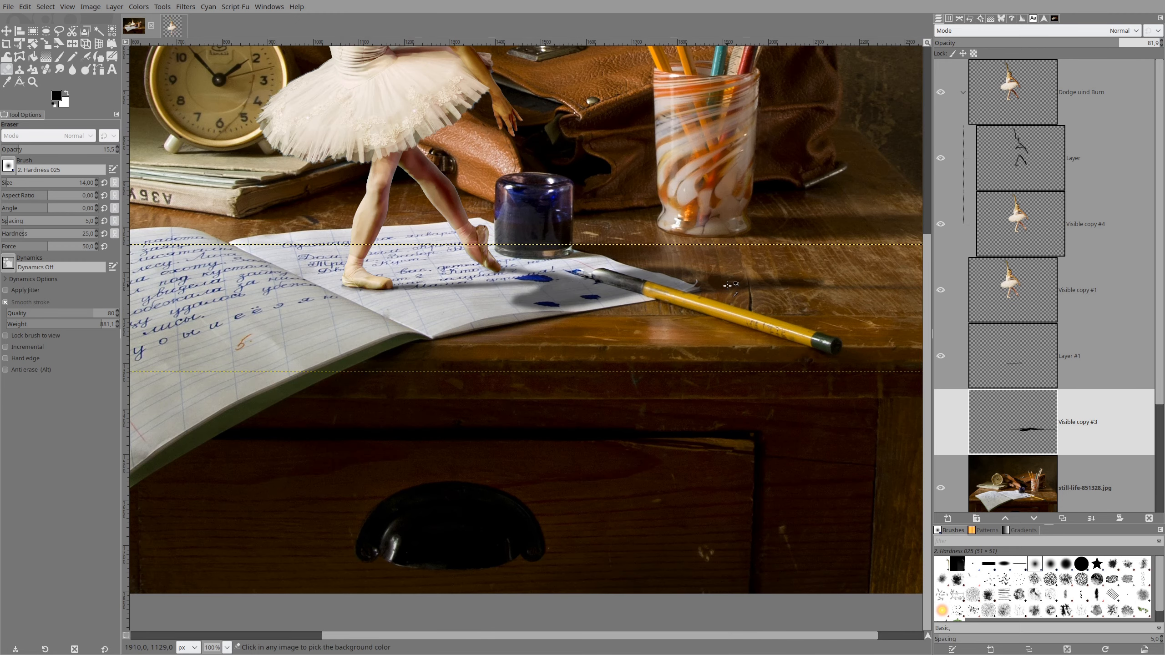
Paint faint black shading around the pen's metal ferrule on "Visible copy #3" with a size 43 Paintbrush at 14.7 opacity
{"action": "scroll", "coordinate": [728, 285], "scroll_direction": "up", "scroll_amount": 4, "text": "ctrl"}
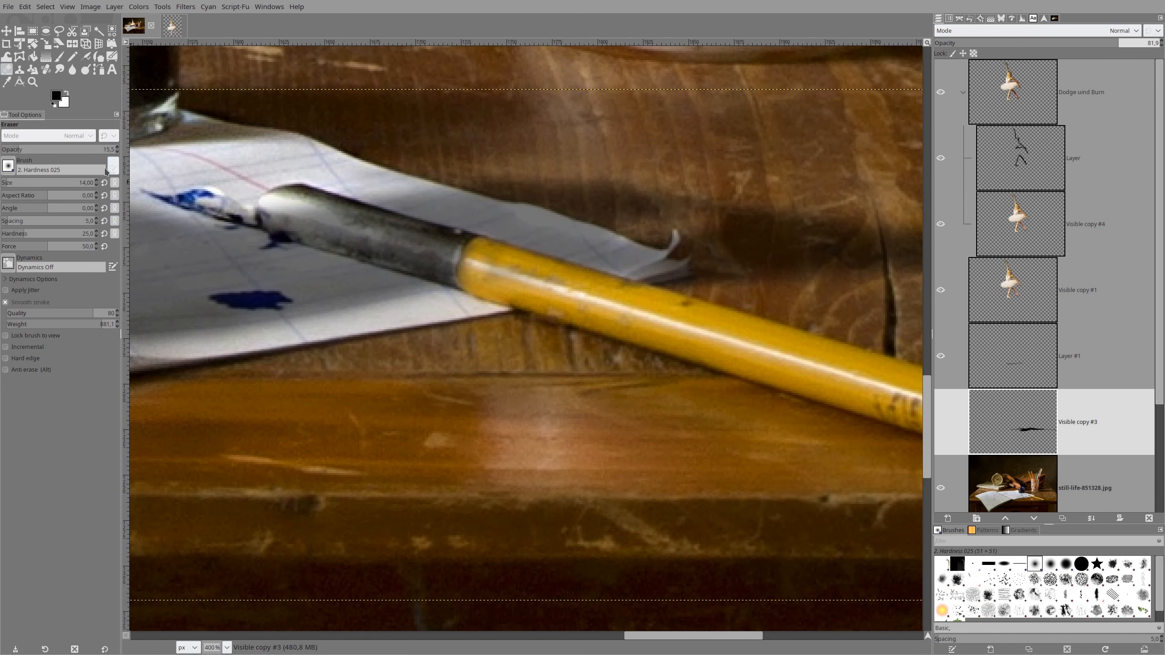
{"action": "left_click", "coordinate": [59, 56]}
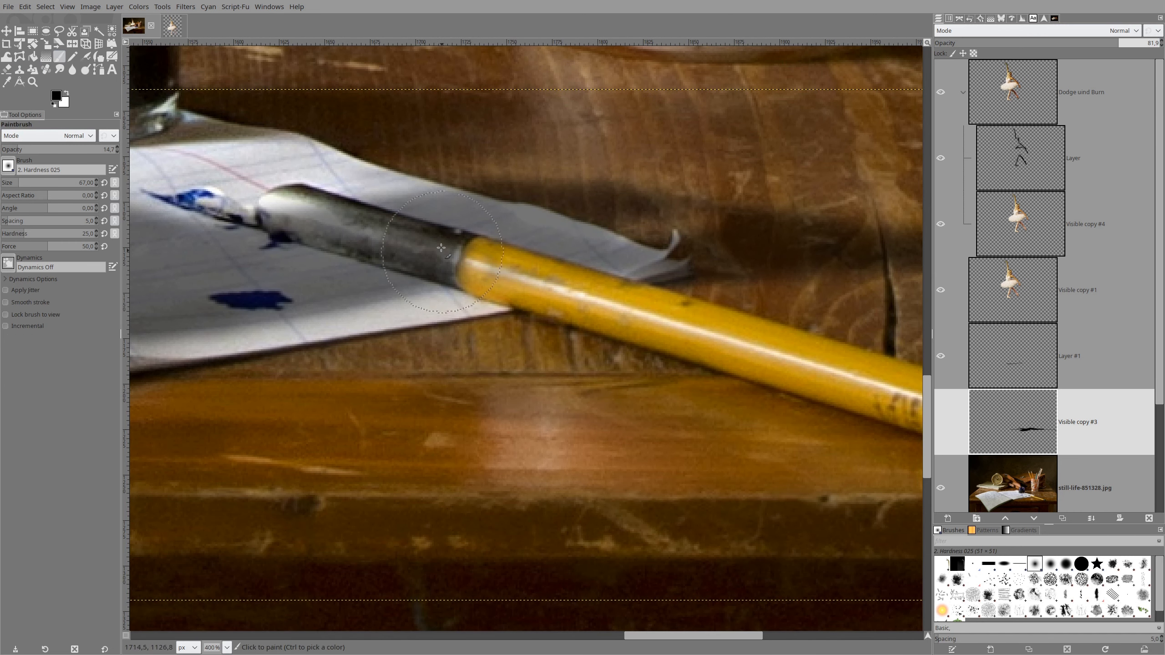
{"action": "left_click", "coordinate": [24, 183]}
{"action": "left_click", "coordinate": [11, 184]}
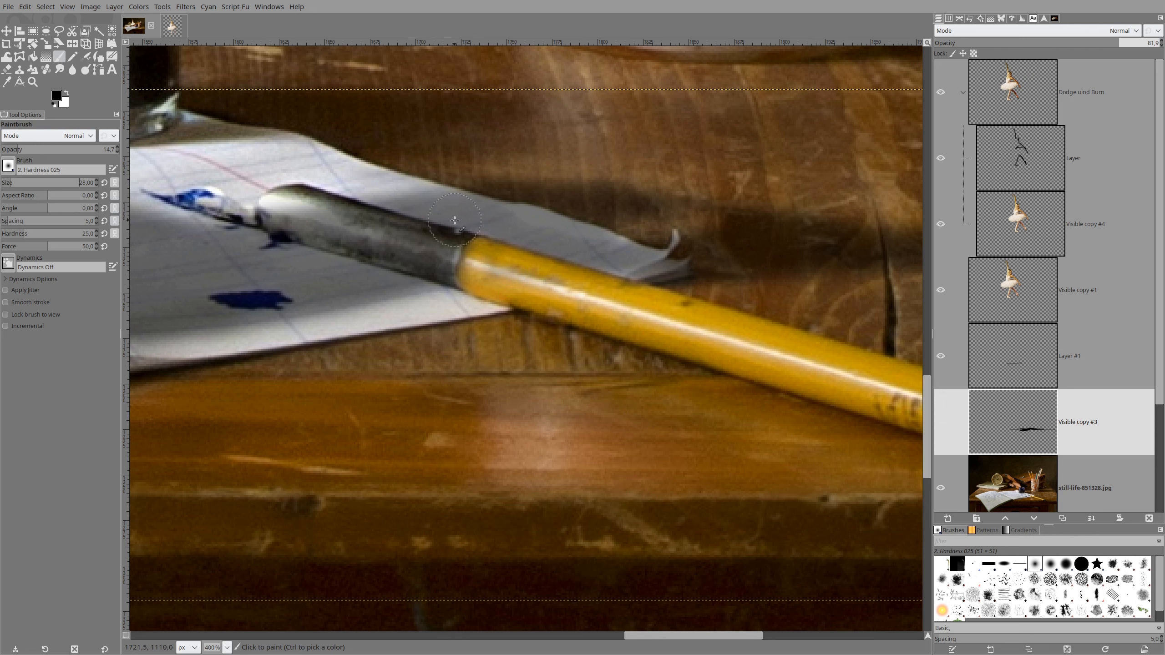
{"action": "left_click", "coordinate": [15, 183]}
{"action": "left_click", "coordinate": [419, 236]}
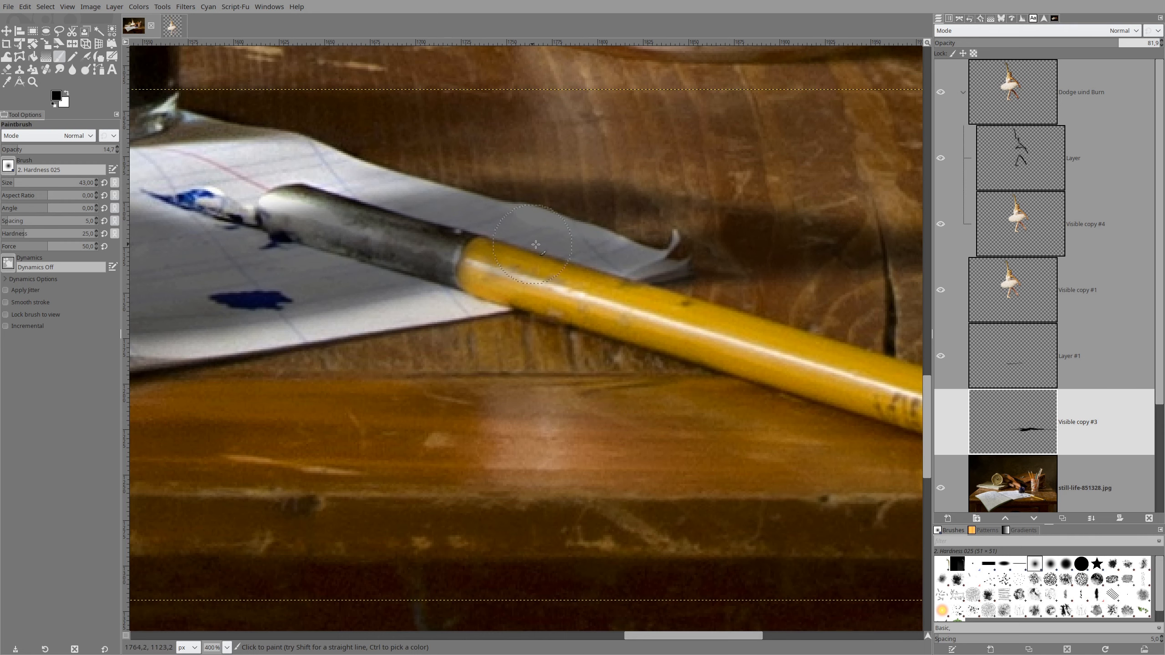
Examine the ballerina's shadows in the context of the whole still-life
{"action": "scroll", "coordinate": [424, 271], "scroll_direction": "down", "scroll_amount": 5}
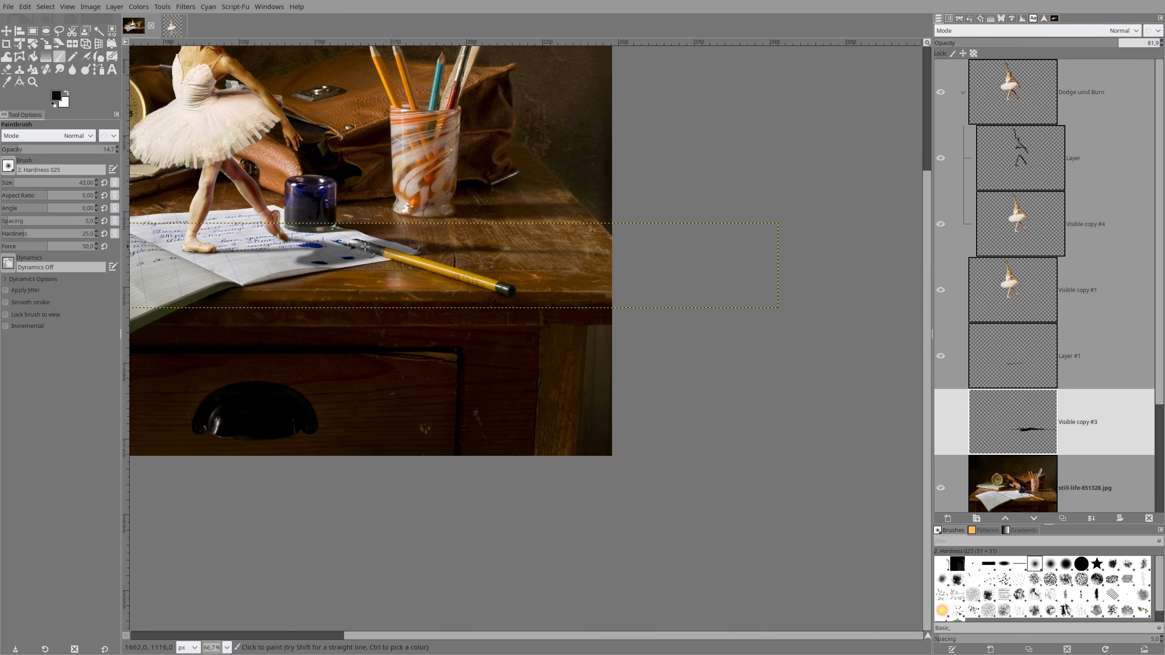
{"action": "scroll", "coordinate": [275, 261], "scroll_direction": "down", "scroll_amount": 1}
{"action": "scroll", "coordinate": [272, 261], "scroll_direction": "up", "scroll_amount": 1}
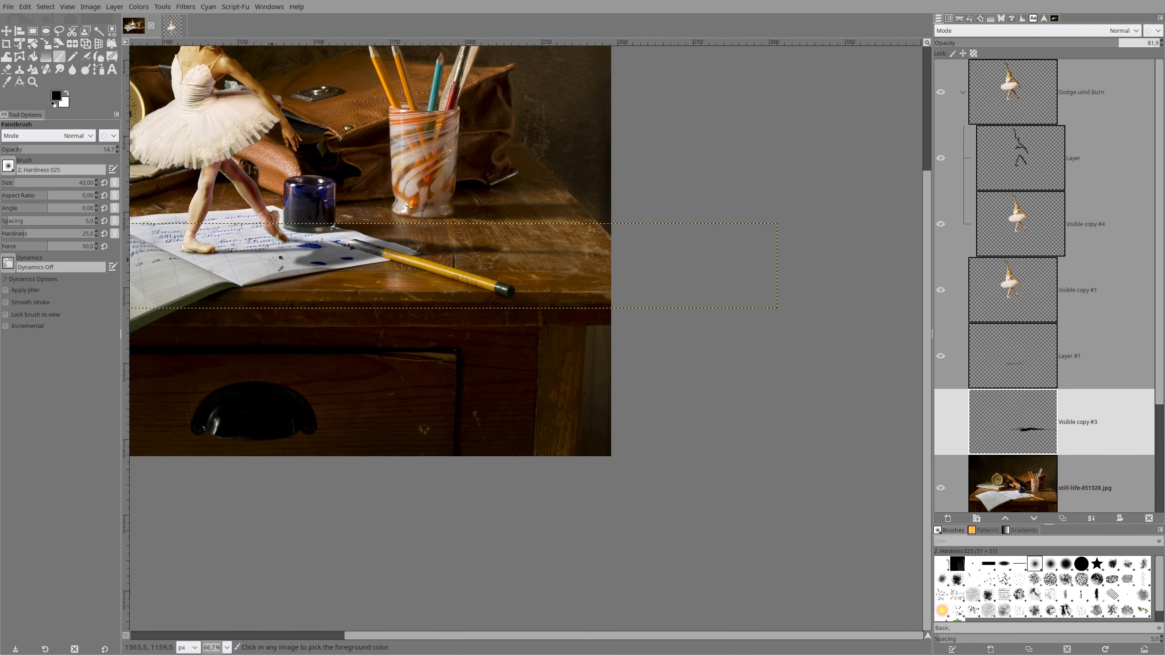
{"action": "scroll", "coordinate": [303, 256], "scroll_direction": "left", "scroll_amount": 5}
{"action": "scroll", "coordinate": [502, 240], "scroll_direction": "up", "scroll_amount": 3}
{"action": "scroll", "coordinate": [565, 252], "scroll_direction": "down", "scroll_amount": 1}
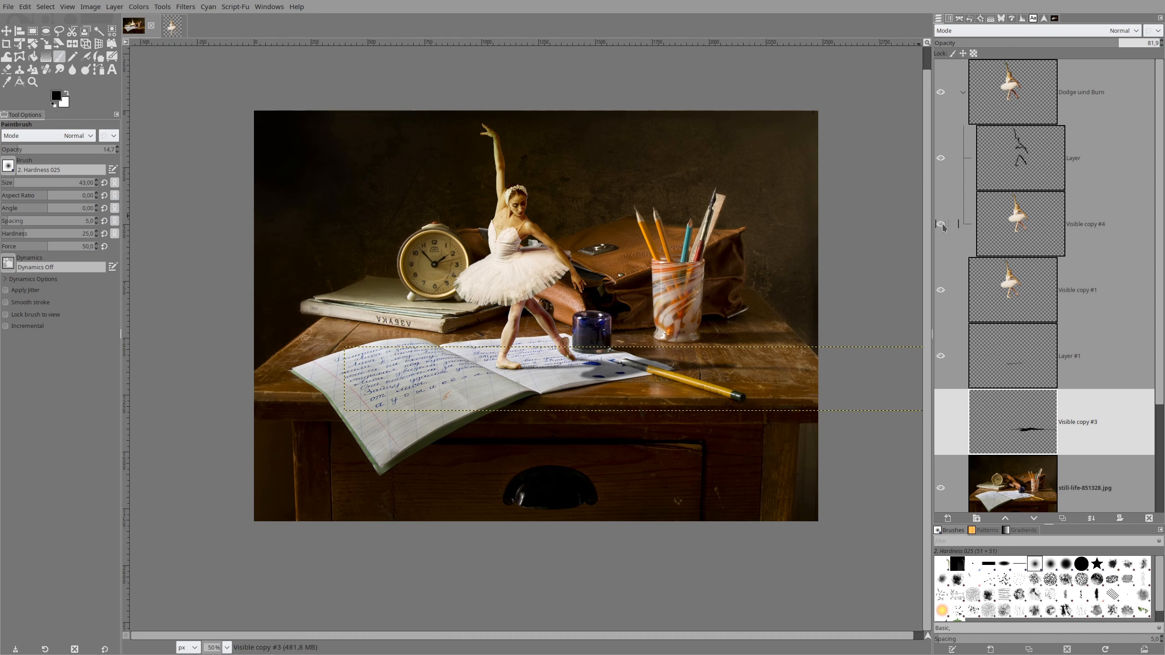
Create a new layer from the visible composite and move it above the "Dodge und Burn" group
{"action": "left_click", "coordinate": [1019, 503]}
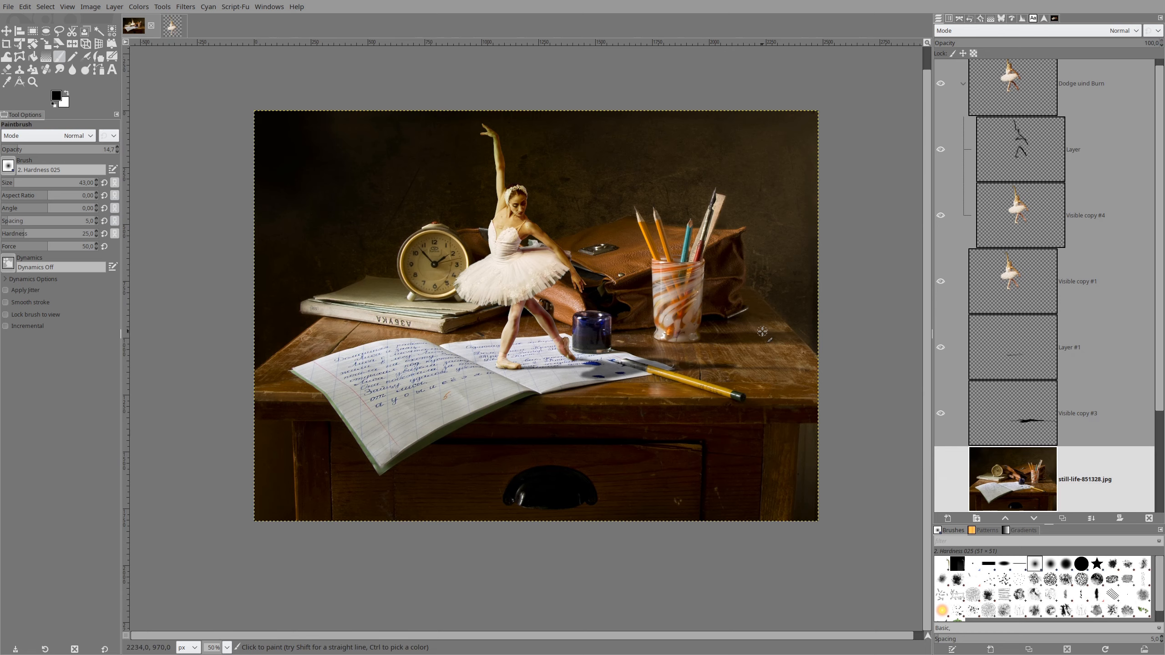
{"action": "scroll", "coordinate": [762, 332], "scroll_direction": "down", "scroll_amount": 2}
{"action": "scroll", "coordinate": [762, 331], "scroll_direction": "up", "scroll_amount": 2}
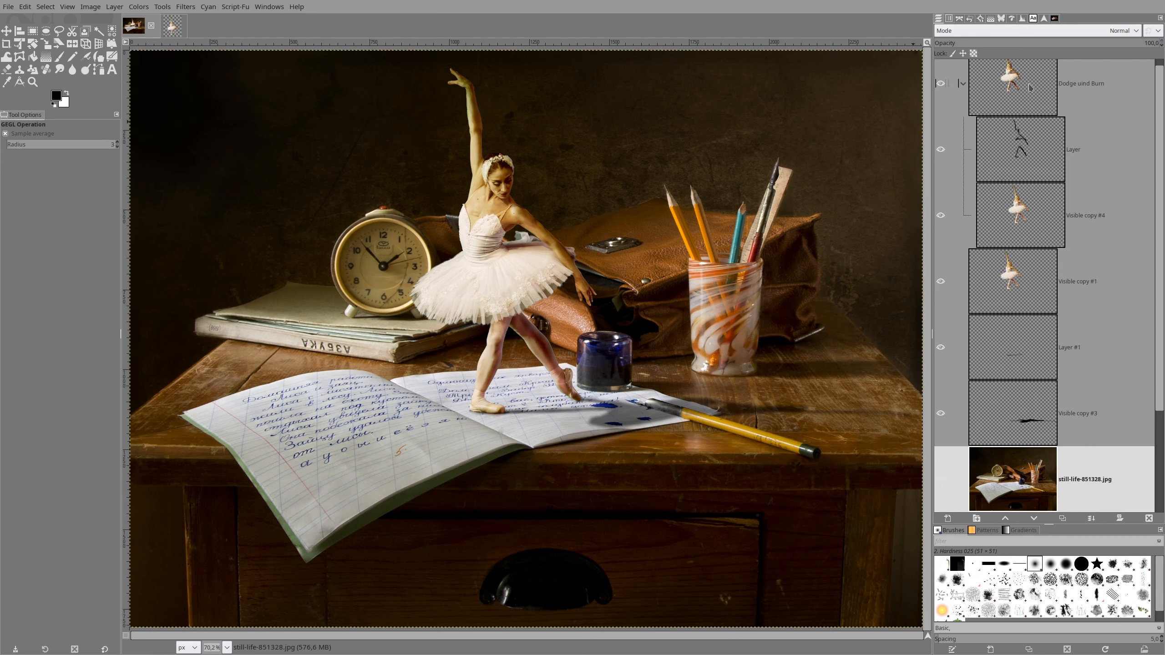
{"action": "left_click", "coordinate": [1110, 92]}
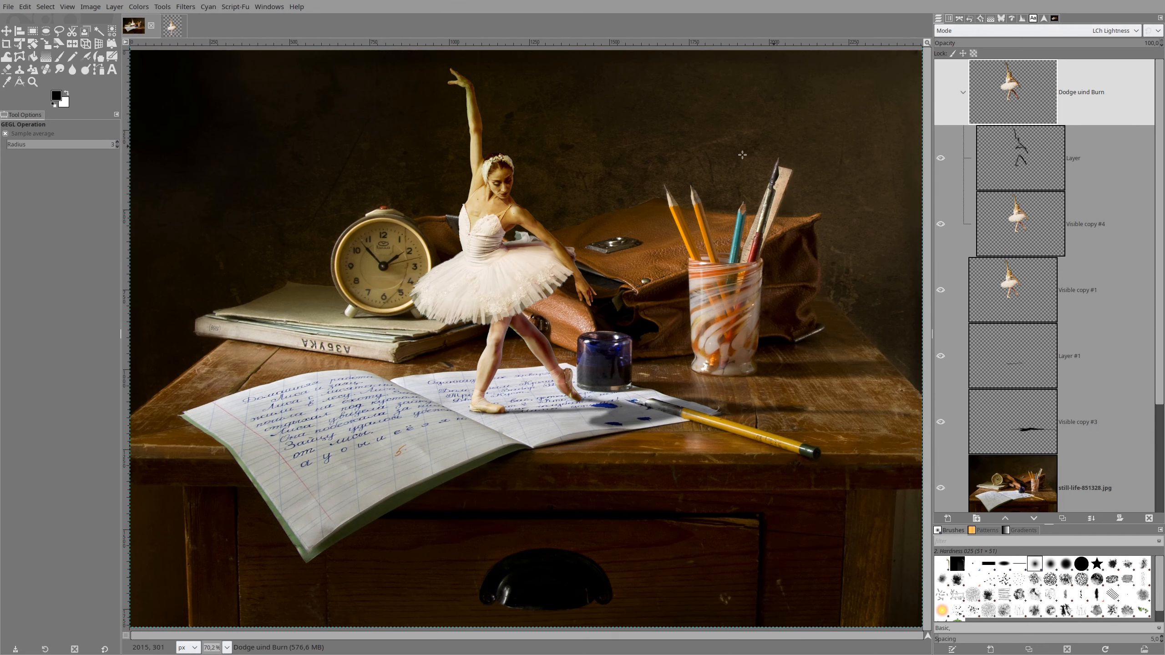
{"action": "right_click", "coordinate": [996, 104]}
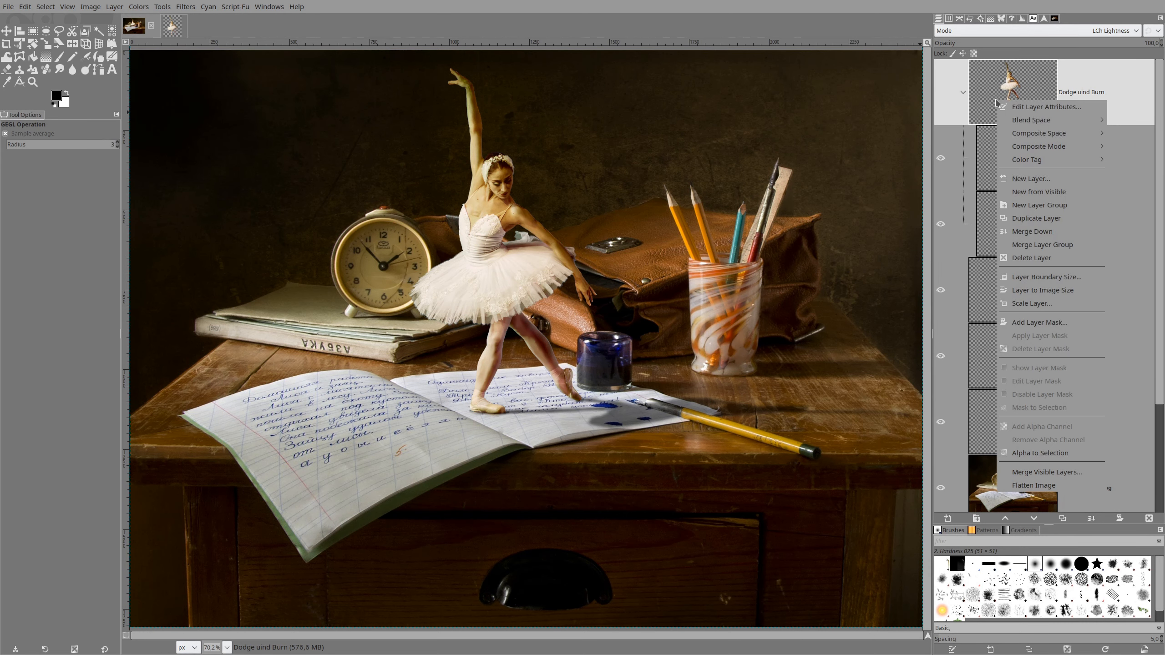
{"action": "left_click", "coordinate": [1037, 192]}
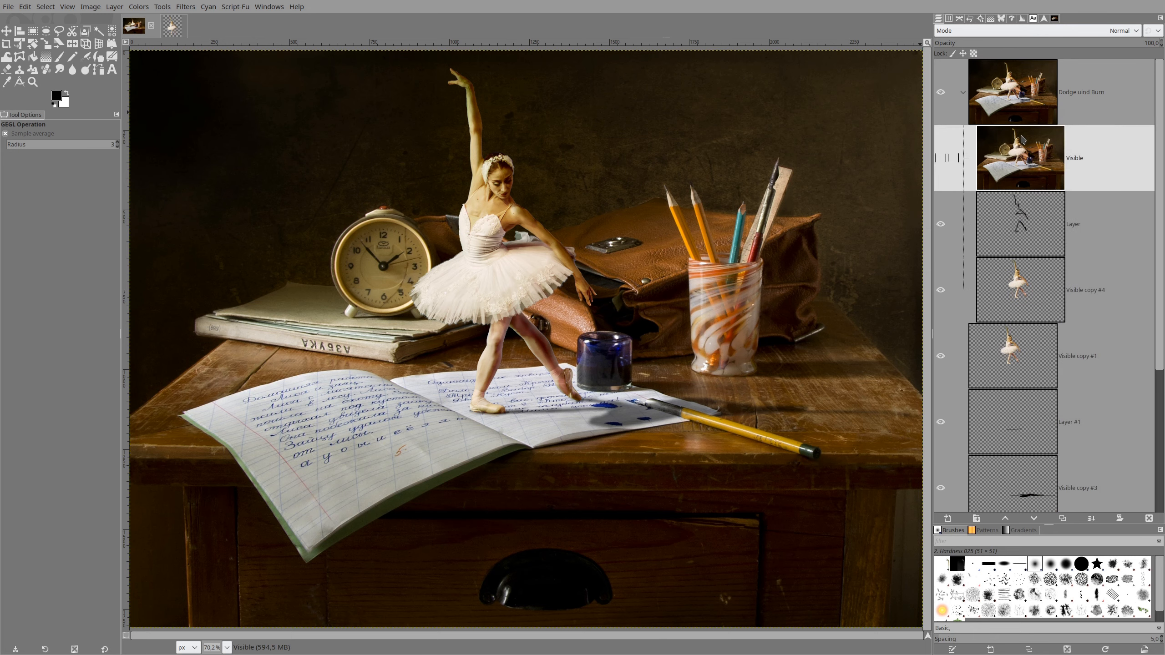
{"action": "left_click_drag", "start_coordinate": [1025, 172], "coordinate": [1035, 83]}
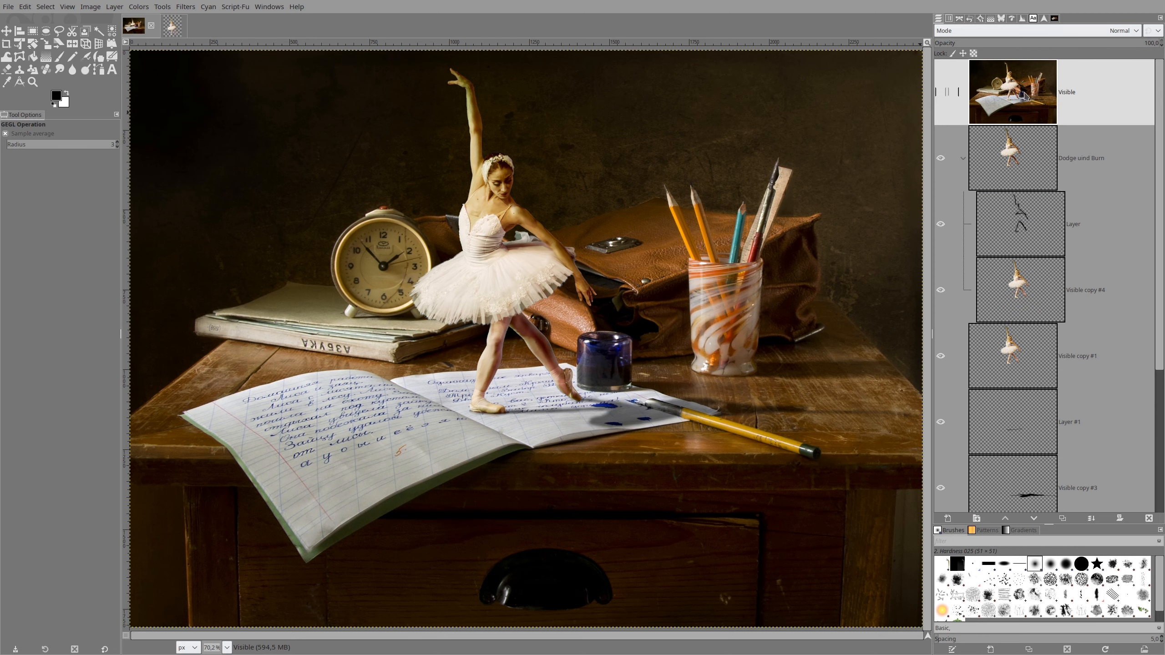
Duplicate the "Visible" layer
{"action": "scroll", "coordinate": [567, 220], "scroll_direction": "down", "scroll_amount": 2, "text": "ctrl"}
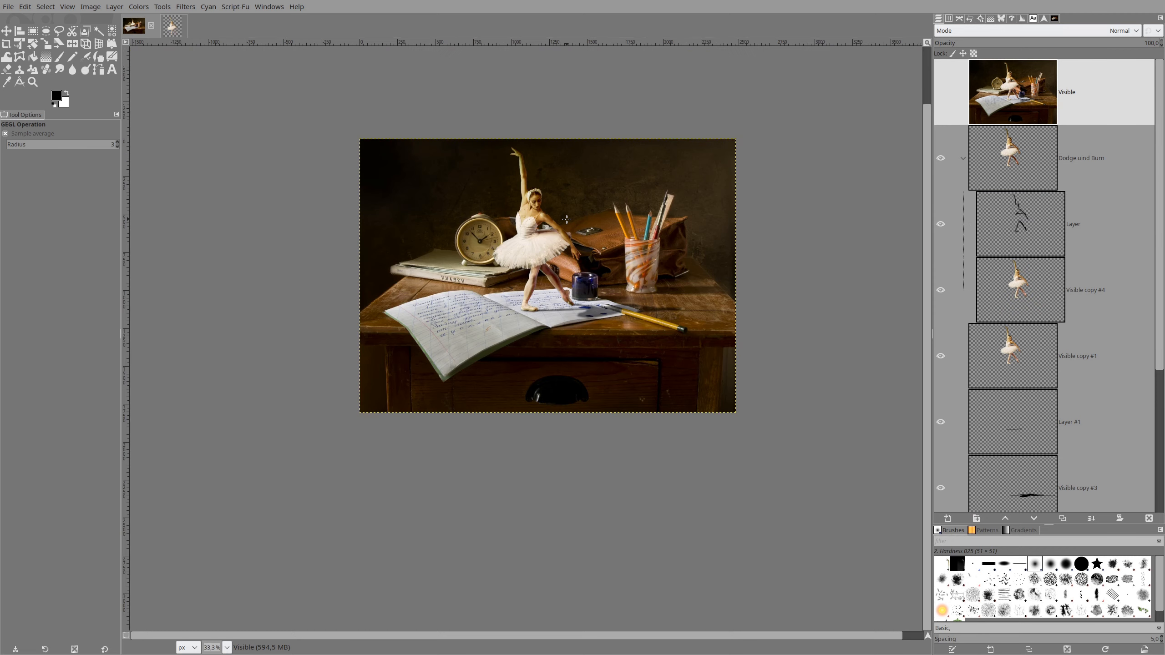
{"action": "scroll", "coordinate": [567, 220], "scroll_direction": "up", "scroll_amount": 1, "text": "ctrl"}
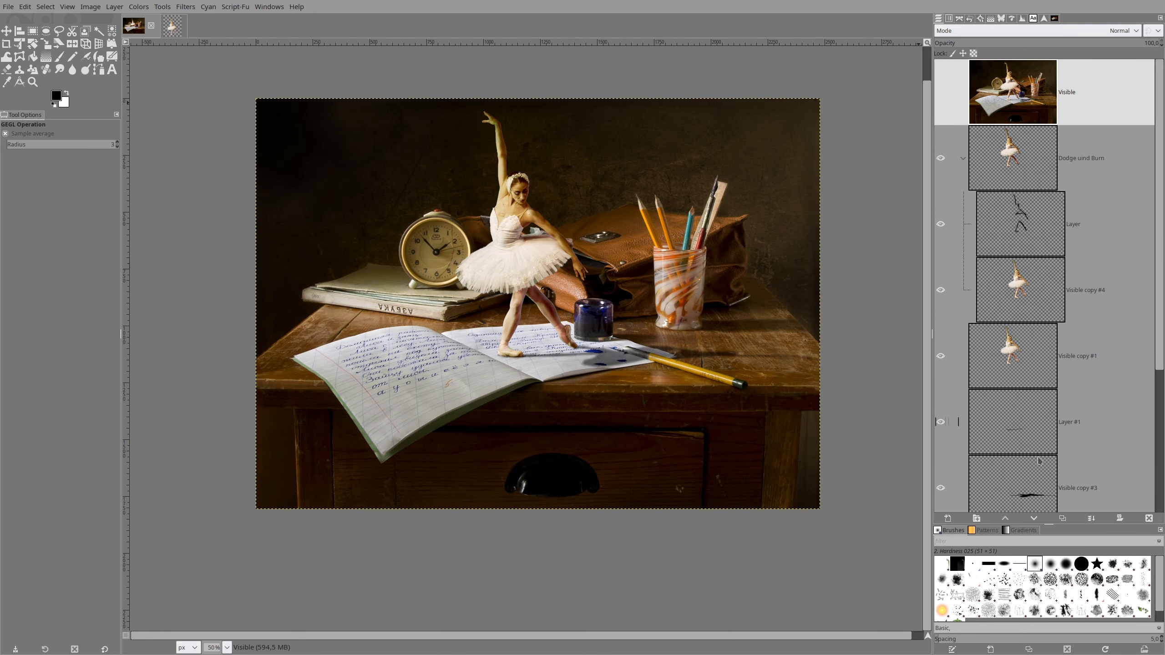
{"action": "left_click", "coordinate": [1063, 518]}
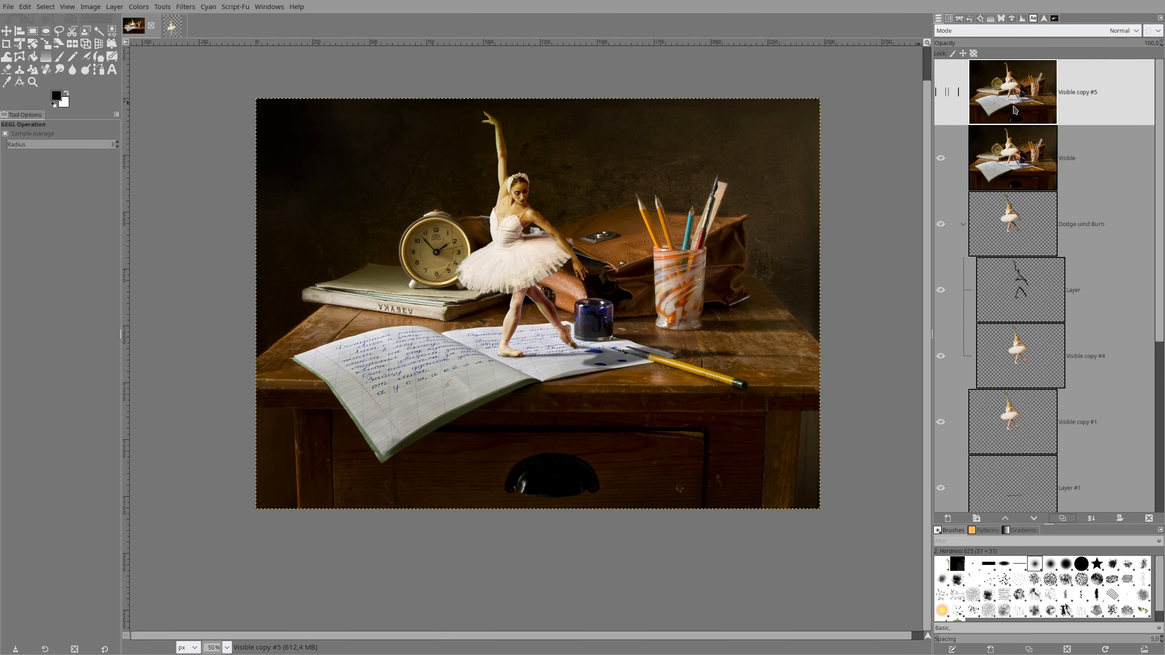
{"action": "scroll", "coordinate": [515, 195], "scroll_direction": "up", "scroll_amount": 1, "text": "ctrl"}
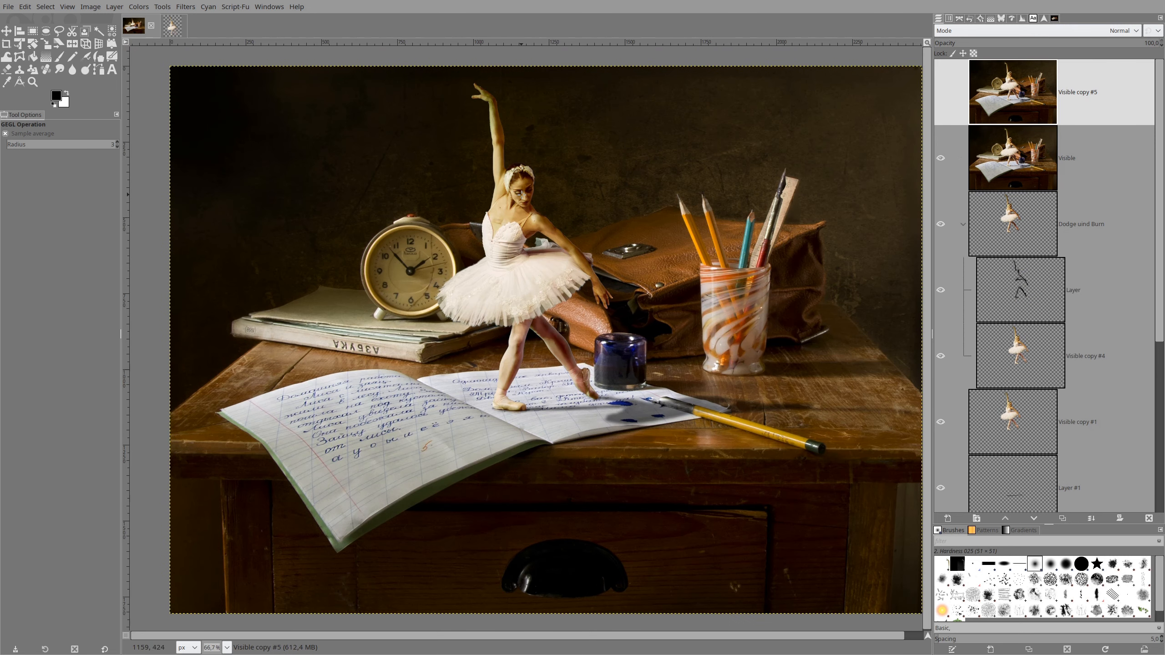
{"action": "scroll", "coordinate": [523, 194], "scroll_direction": "down", "scroll_amount": 1, "text": "ctrl"}
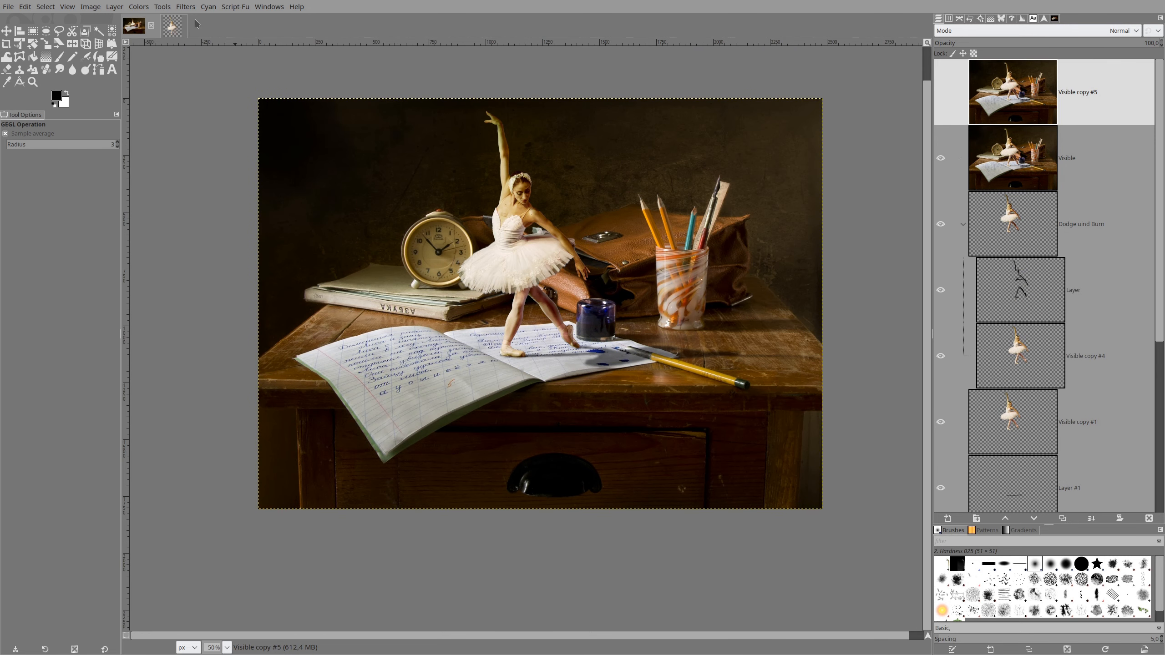
Start a Curves adjustment on the duplicated layer, adding a shadow point at 45 to 34 and a highlight point at 205 to 210
{"action": "left_click", "coordinate": [138, 6]}
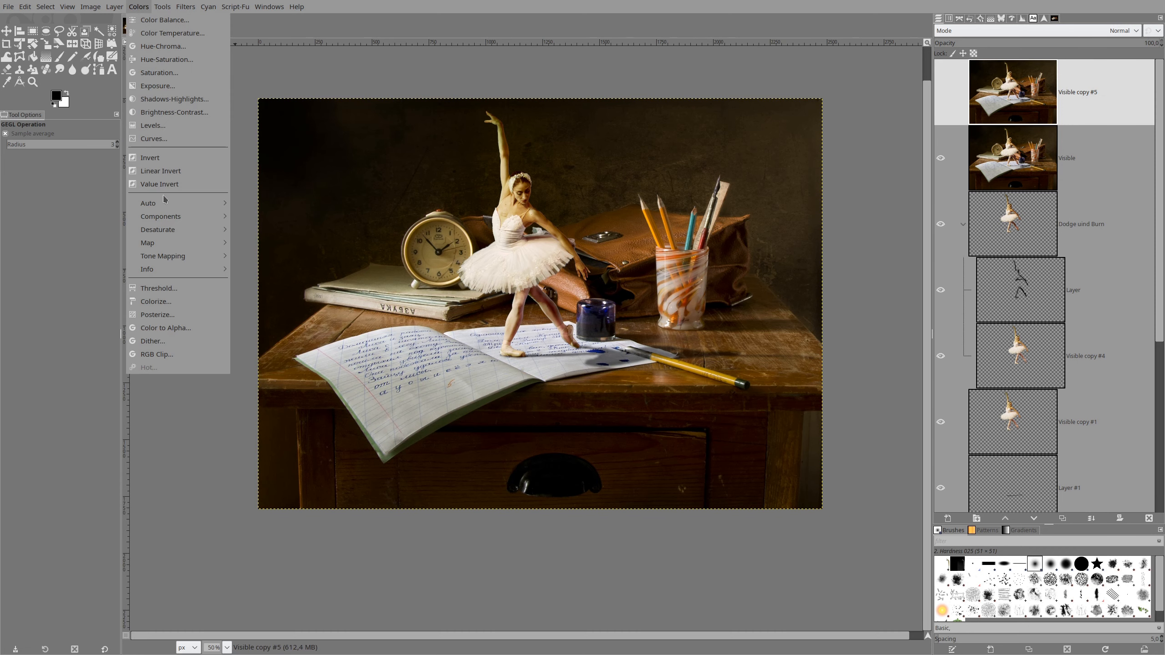
{"action": "left_click", "coordinate": [147, 141]}
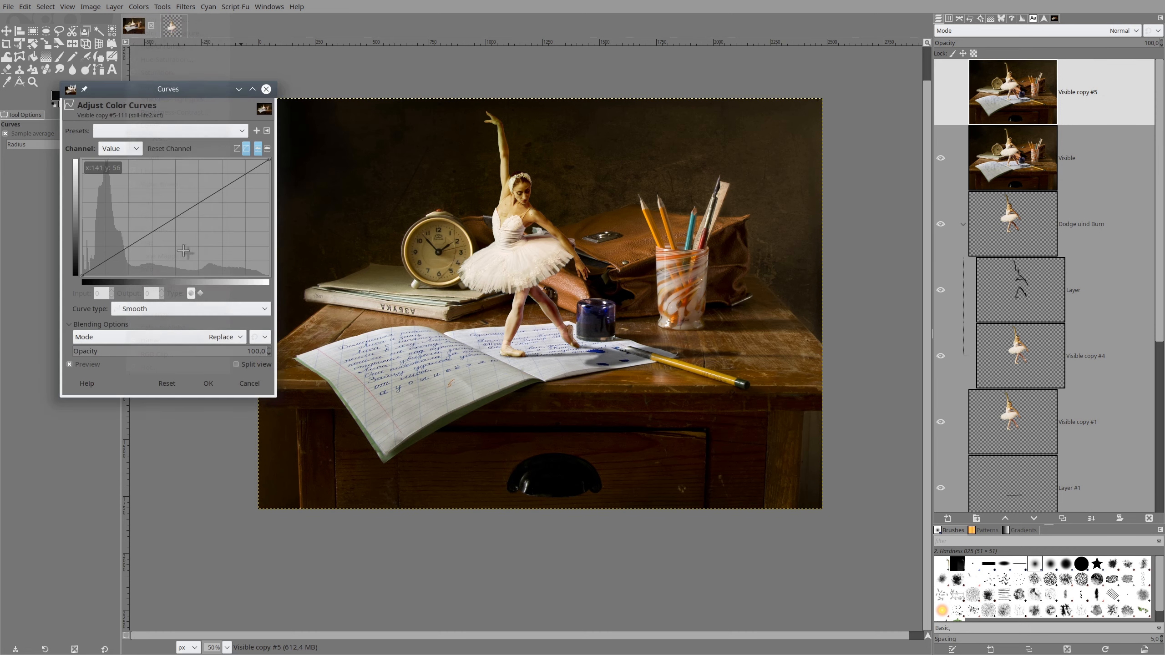
{"action": "left_click", "coordinate": [115, 262]}
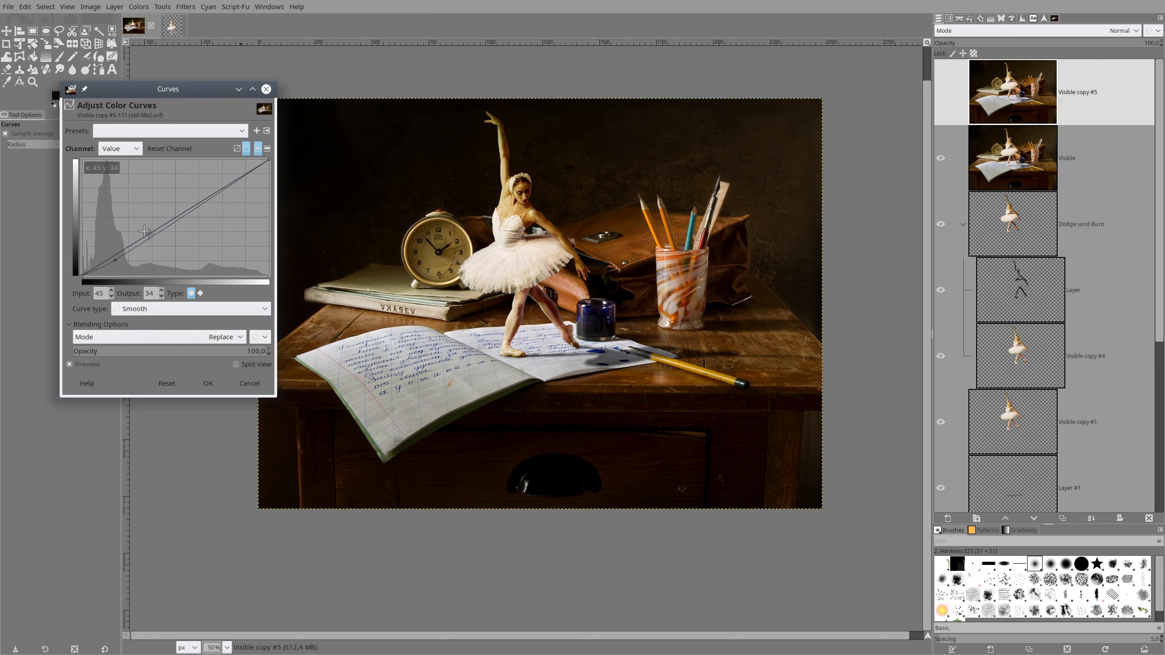
{"action": "left_click", "coordinate": [229, 179]}
{"action": "left_click_drag", "start_coordinate": [230, 179], "coordinate": [237, 179]}
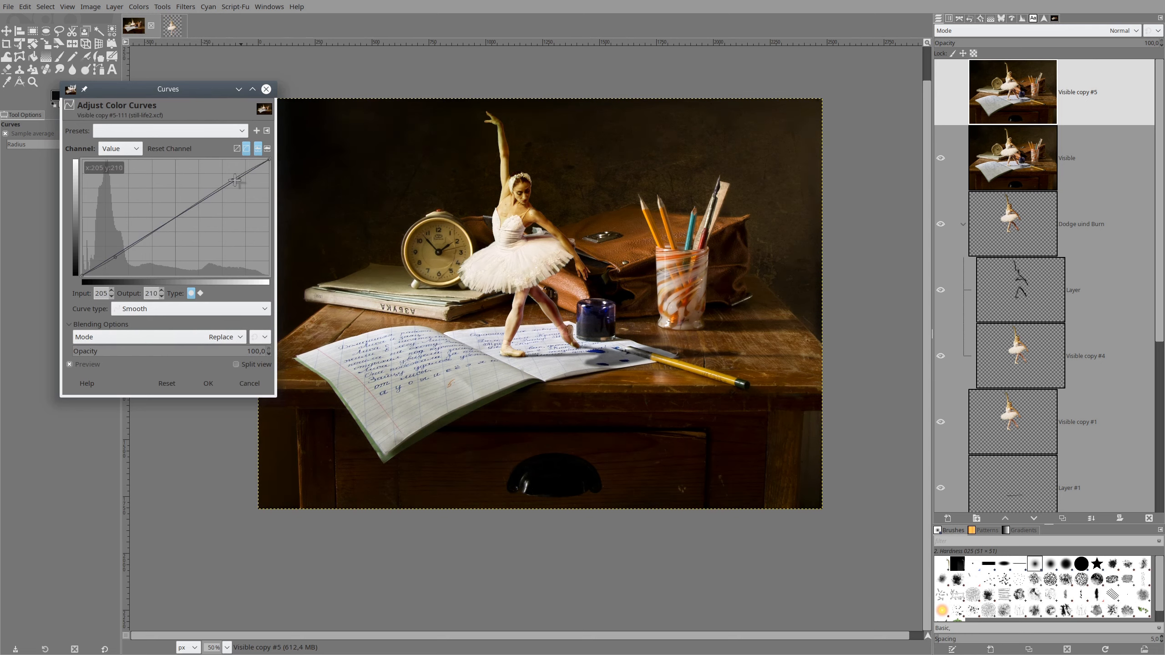
Refine the value curve with the shadow point at input 41, output 32 and a midtone point at input 118, output 106
{"action": "left_click", "coordinate": [120, 260]}
{"action": "mouse_move", "coordinate": [120, 260]}
{"action": "left_mouse_down"}
{"action": "mouse_move", "coordinate": [156, 241]}
{"action": "mouse_move", "coordinate": [108, 265]}
{"action": "left_mouse_up"}
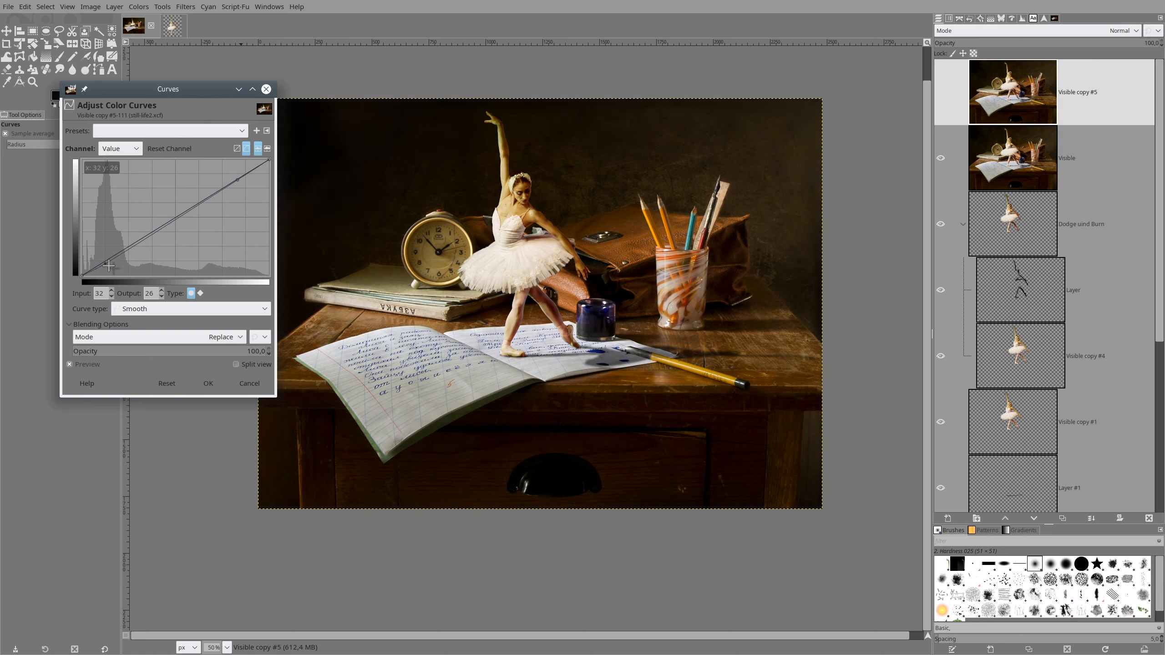
{"action": "left_click_drag", "start_coordinate": [110, 265], "coordinate": [112, 262]}
{"action": "left_click_drag", "start_coordinate": [173, 226], "coordinate": [169, 228]}
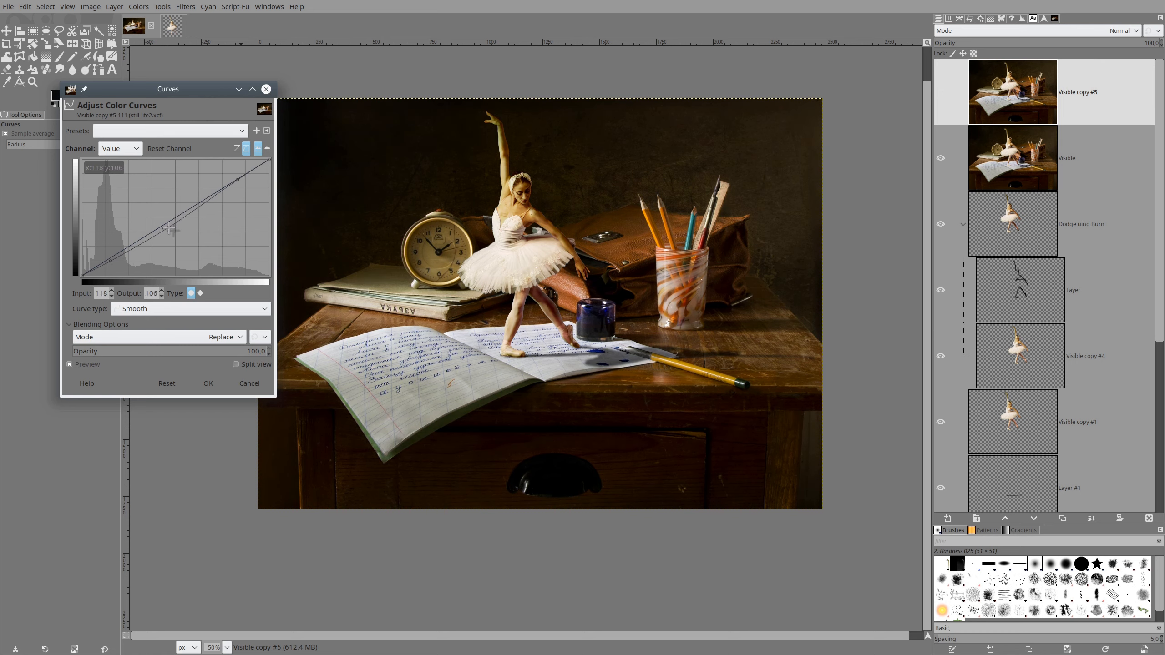
{"action": "left_click_drag", "start_coordinate": [112, 261], "coordinate": [116, 263]}
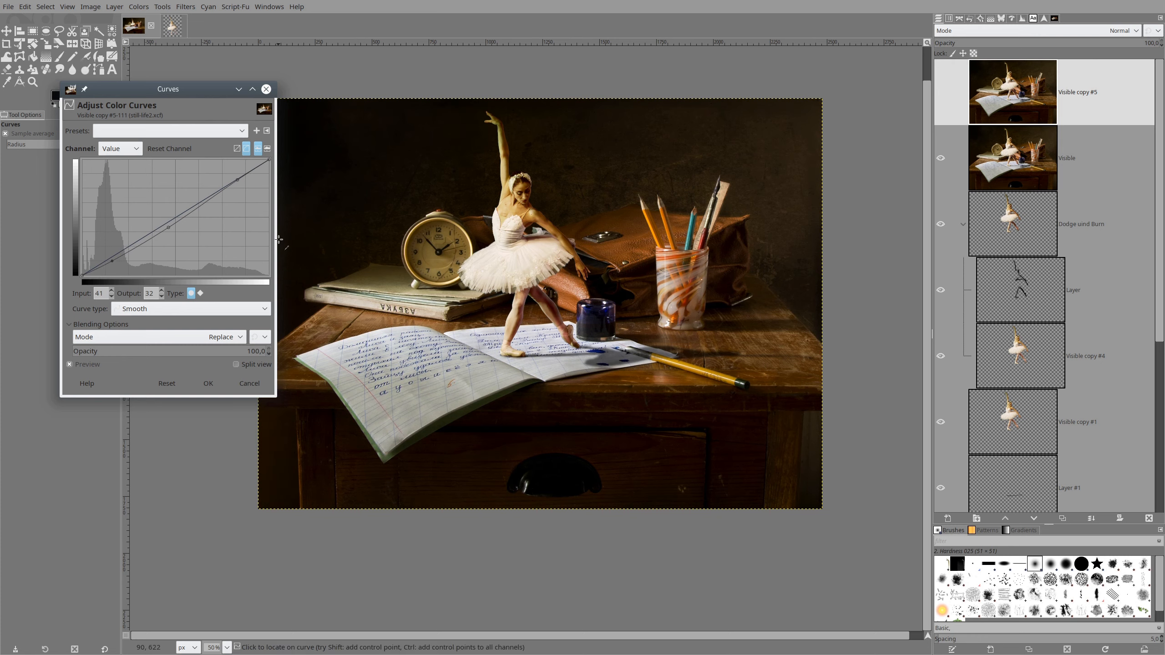
Compare the curve with the preview off and on, lower the shadow point slightly and apply the adjustment
{"action": "left_click", "coordinate": [70, 366]}
{"action": "left_click", "coordinate": [70, 365]}
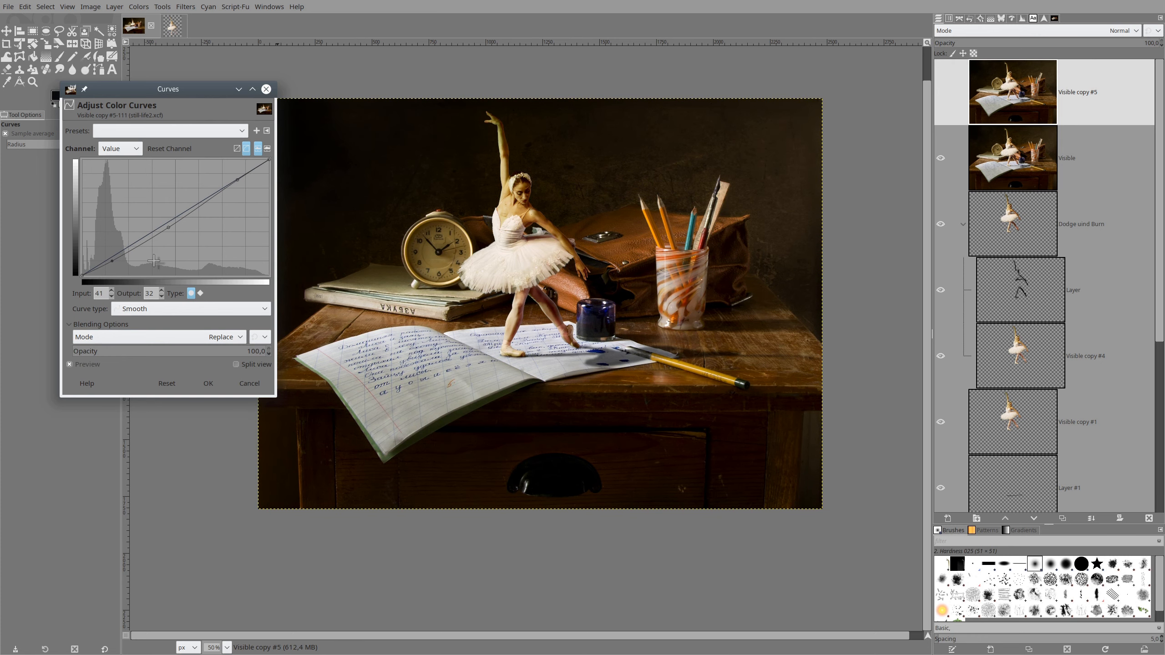
{"action": "left_click_drag", "start_coordinate": [110, 263], "coordinate": [116, 265]}
{"action": "left_click", "coordinate": [71, 368]}
{"action": "left_click", "coordinate": [73, 370]}
{"action": "left_click", "coordinate": [208, 383]}
{"action": "scroll", "coordinate": [530, 258], "scroll_direction": "up", "scroll_amount": 1}
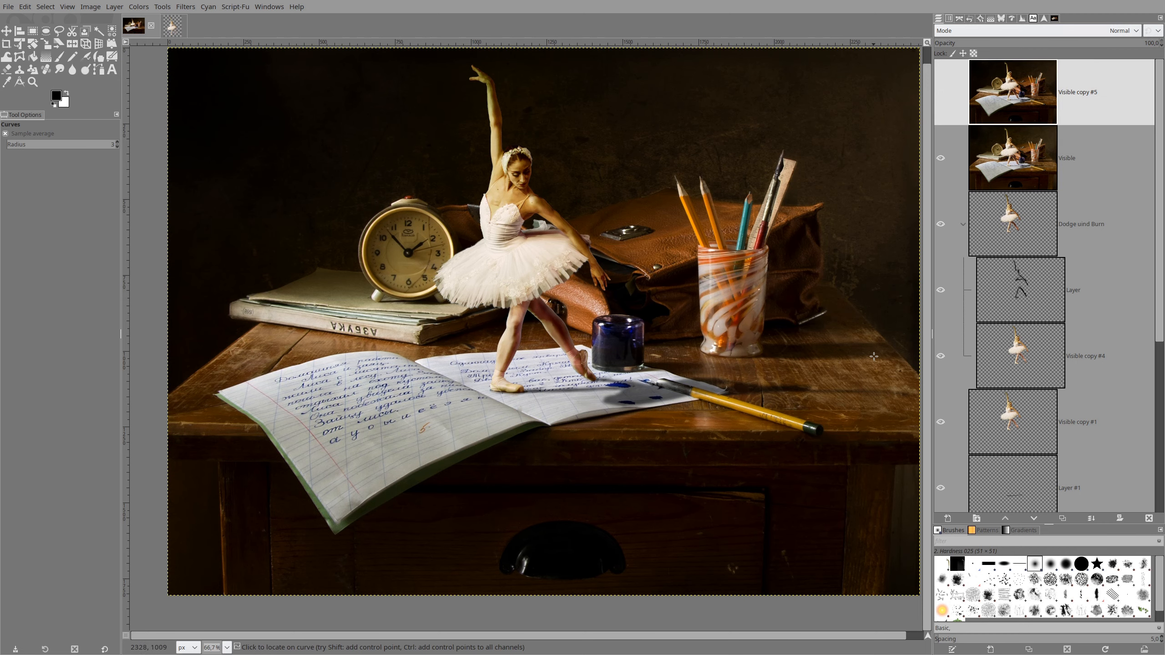
{"action": "scroll", "coordinate": [692, 290], "scroll_direction": "down", "scroll_amount": 1}
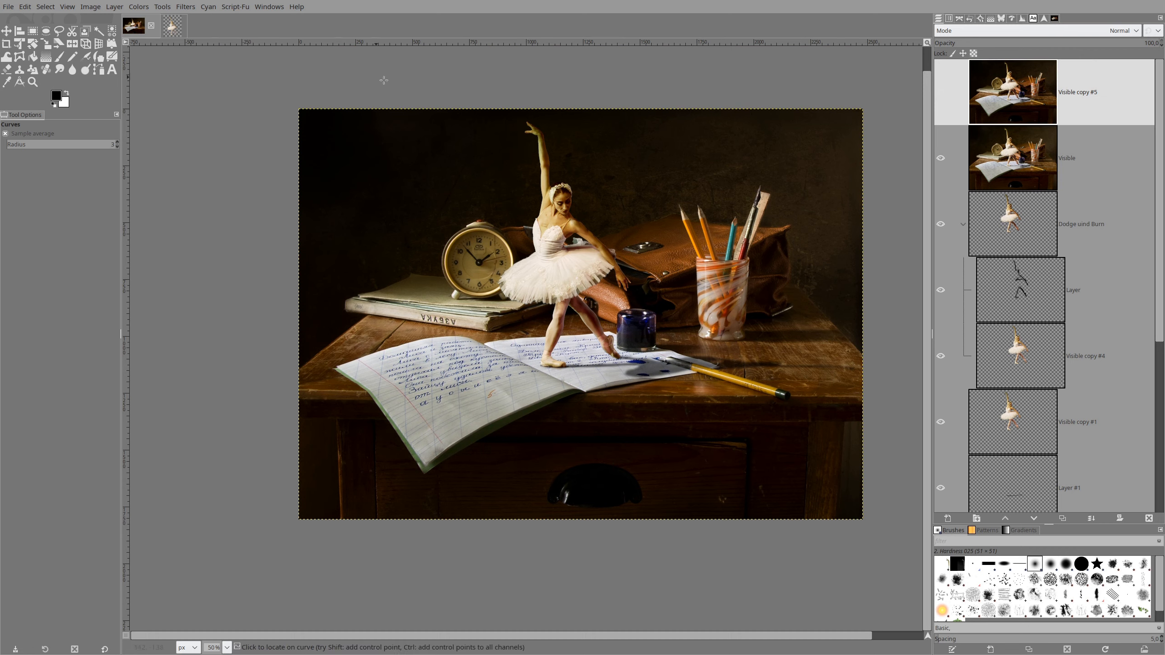
Sharpen the duplicated layer with a High Pass filter at Std. Dev. 2.0, blended in Linear light mode
{"action": "left_click", "coordinate": [186, 6]}
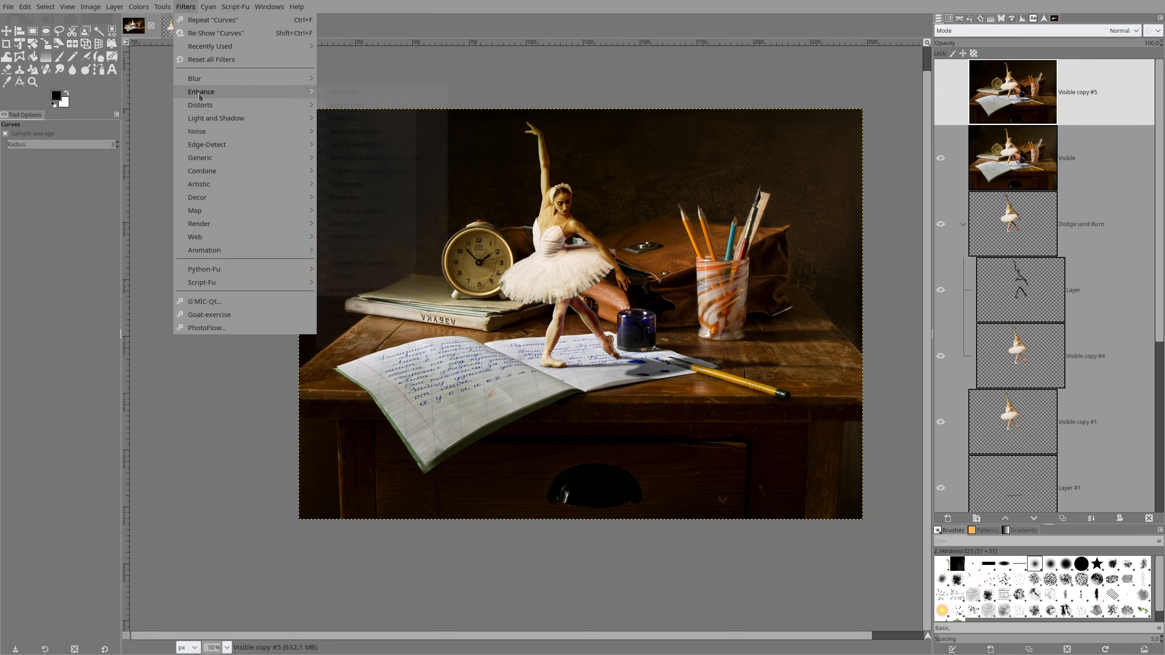
{"action": "mouse_move", "coordinate": [202, 92]}
{"action": "left_click", "coordinate": [363, 118]}
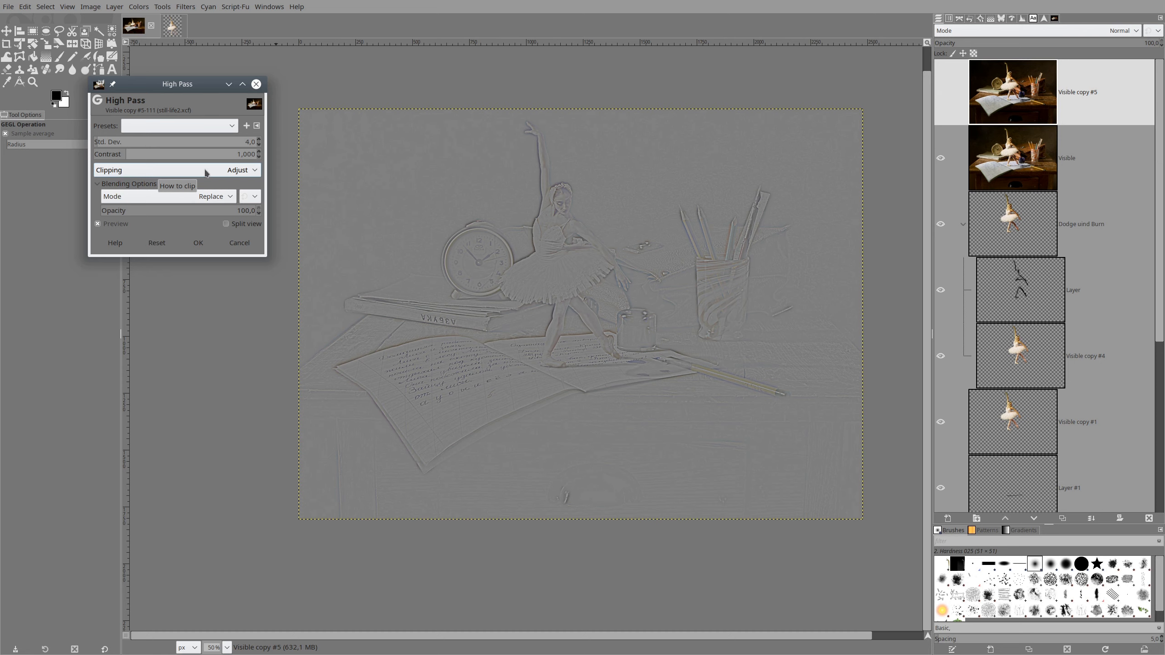
{"action": "left_click", "coordinate": [209, 198]}
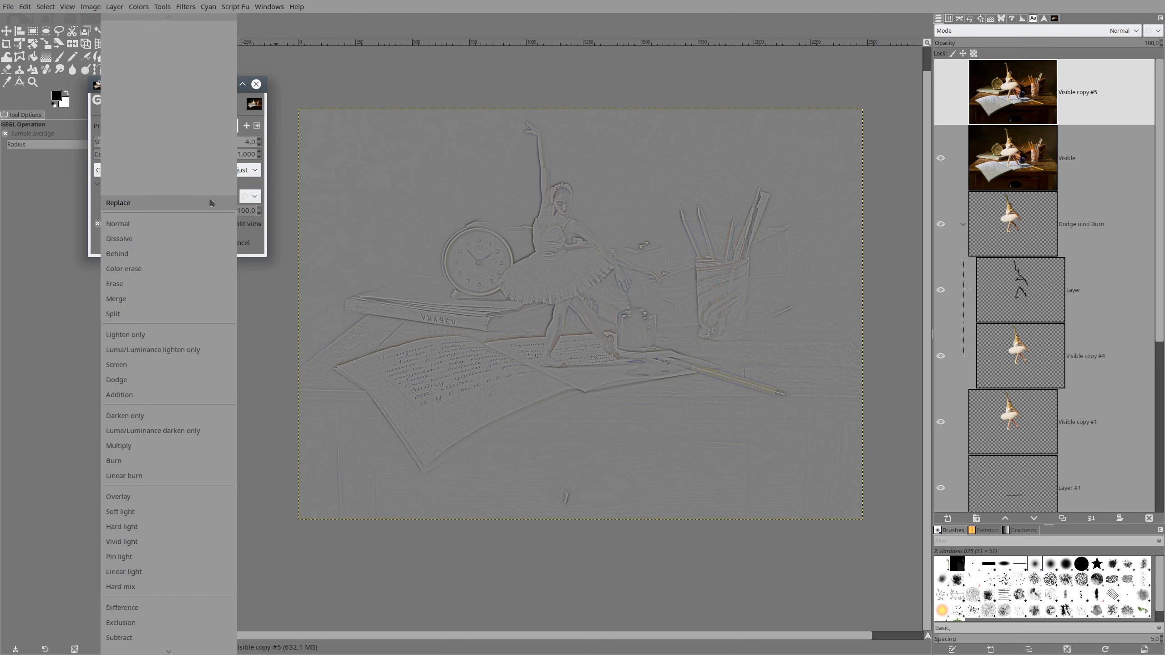
{"action": "left_click", "coordinate": [184, 571]}
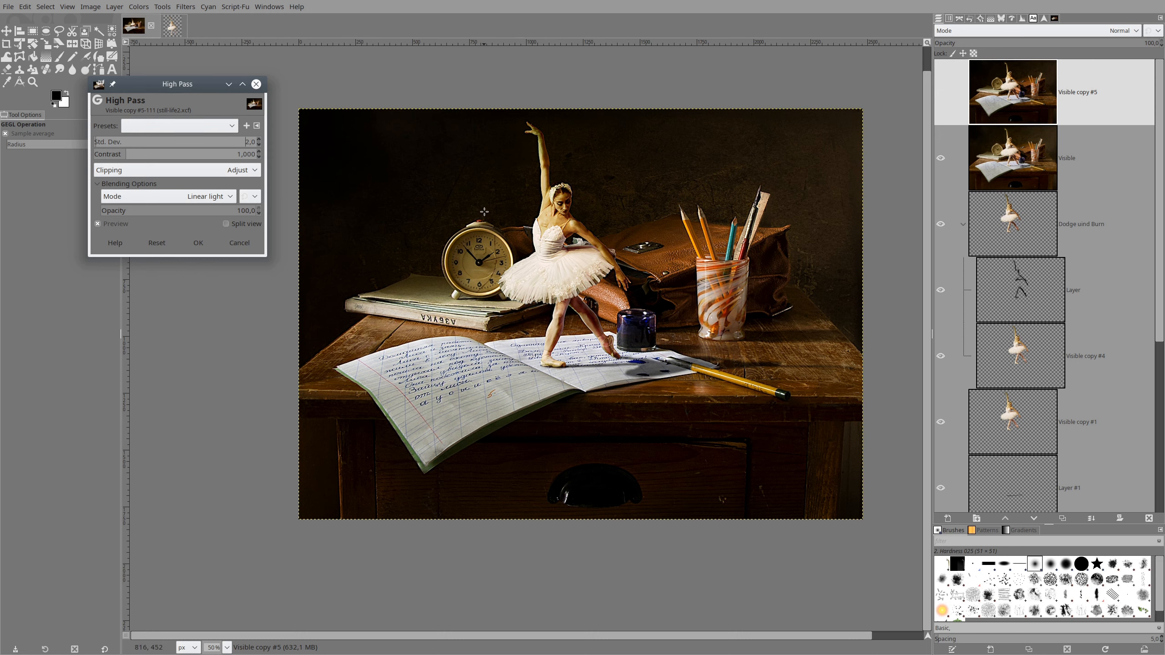
{"action": "left_click", "coordinate": [100, 226]}
{"action": "left_click", "coordinate": [100, 227]}
{"action": "left_click", "coordinate": [198, 243]}
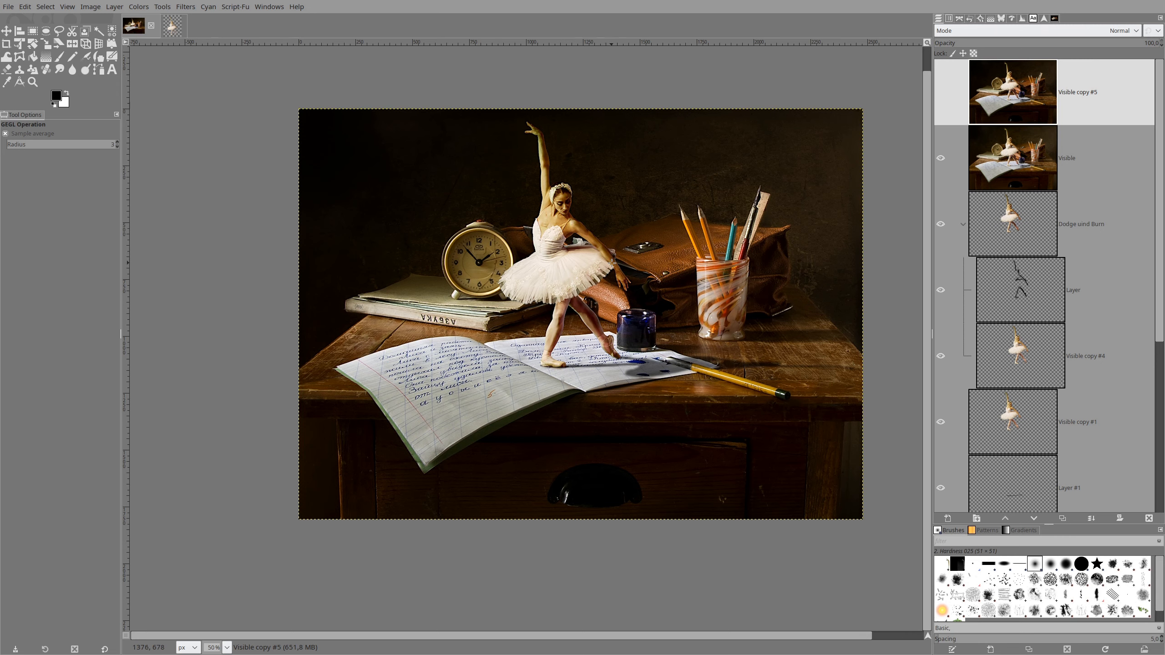
Start a Bloom filter on the duplicated layer with threshold 20.67, softness 70.95 and radius 134.38
{"action": "left_click", "coordinate": [182, 10]}
{"action": "mouse_move", "coordinate": [298, 118]}
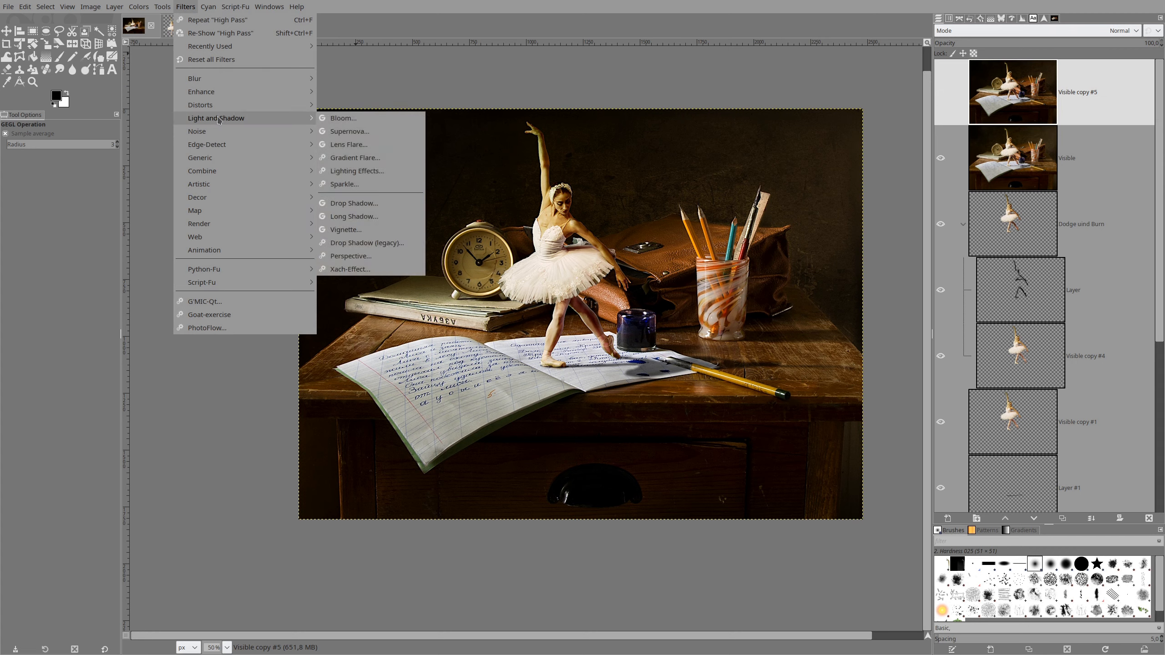
{"action": "left_click", "coordinate": [352, 118]}
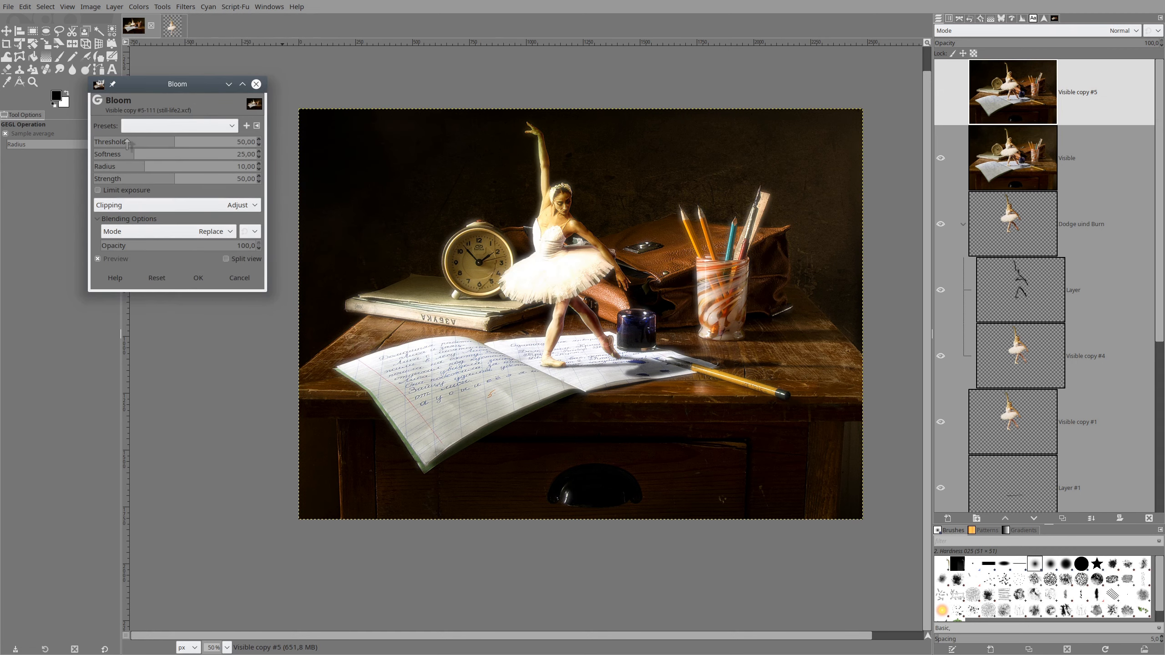
{"action": "left_click", "coordinate": [127, 142]}
{"action": "left_click", "coordinate": [209, 154]}
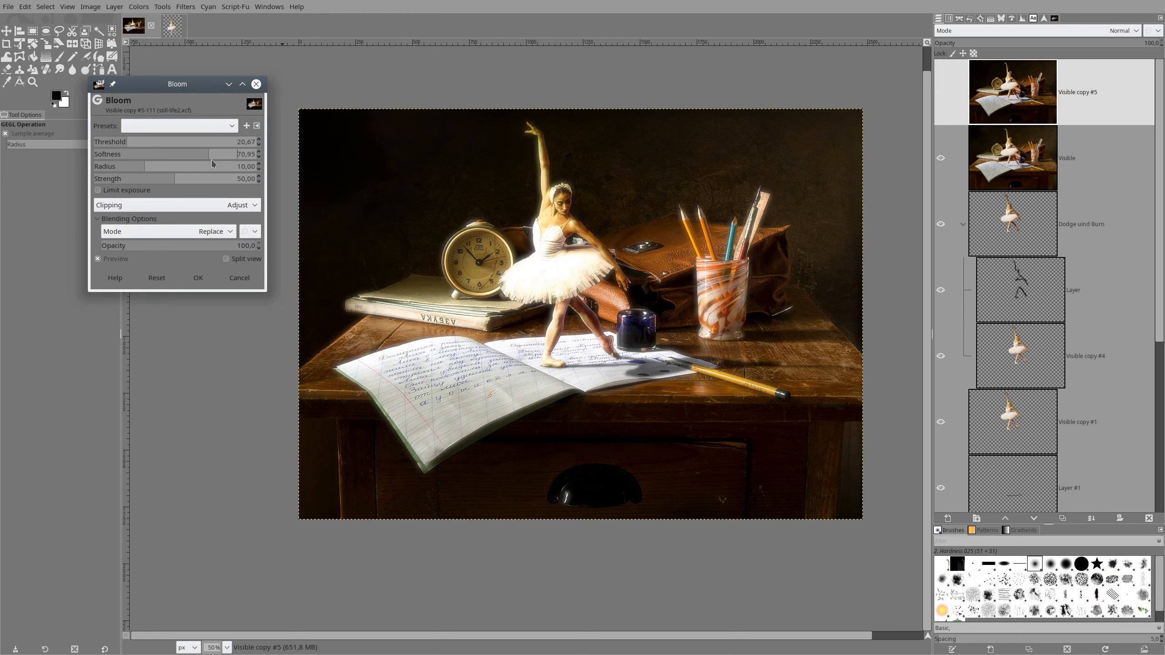
{"action": "left_click", "coordinate": [220, 168]}
{"action": "left_click", "coordinate": [251, 167]}
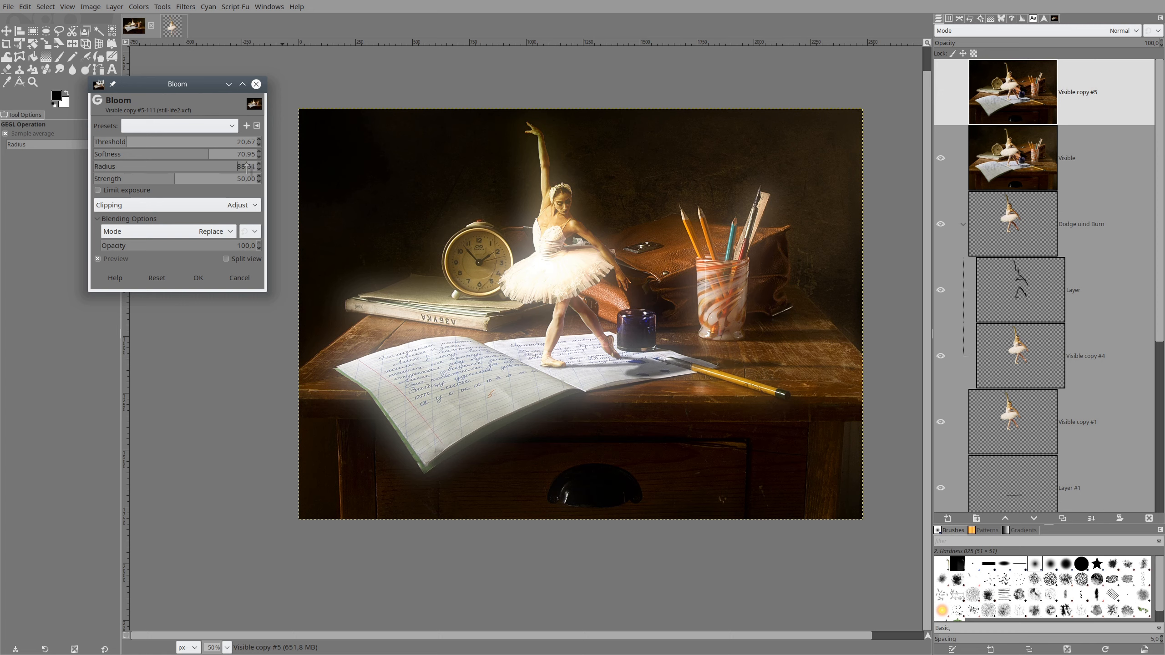
{"action": "left_click_drag", "start_coordinate": [252, 166], "coordinate": [275, 170]}
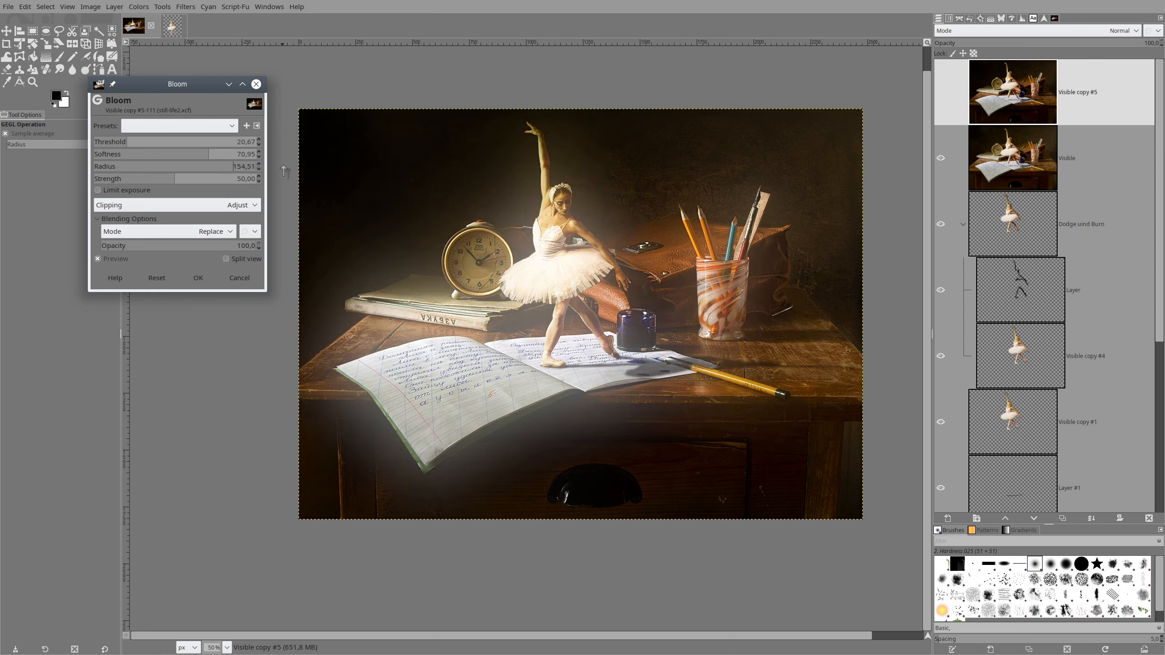
Limit the Bloom's exposure, reduce its strength to 7.26 and apply the filter
{"action": "left_click", "coordinate": [120, 178]}
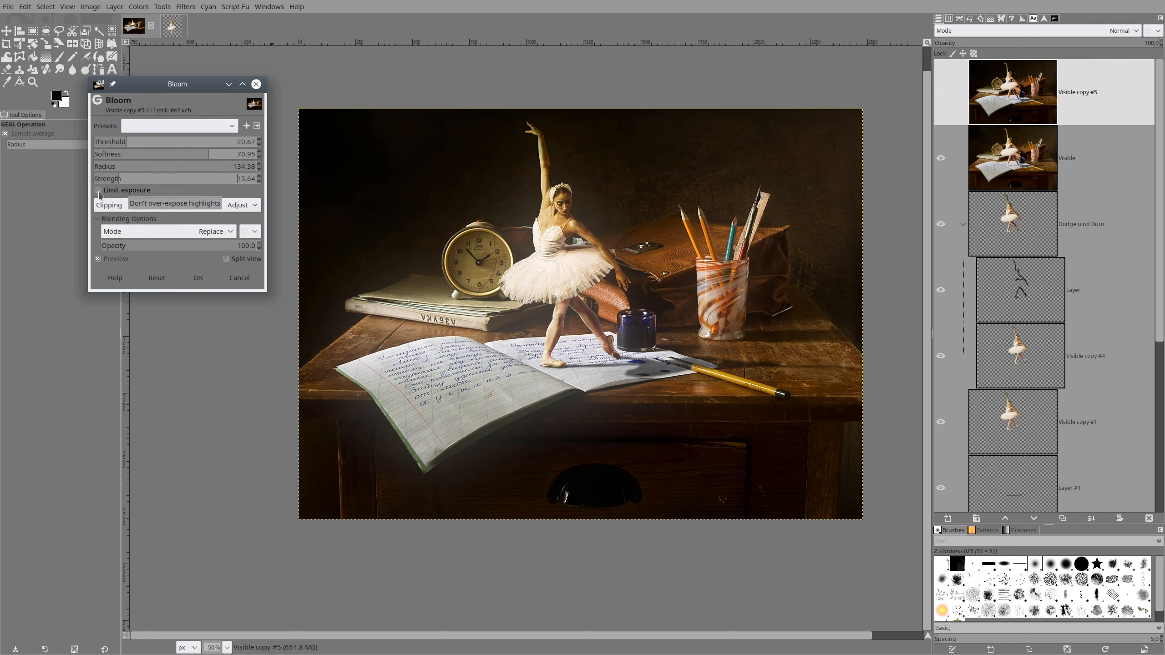
{"action": "left_click", "coordinate": [98, 194]}
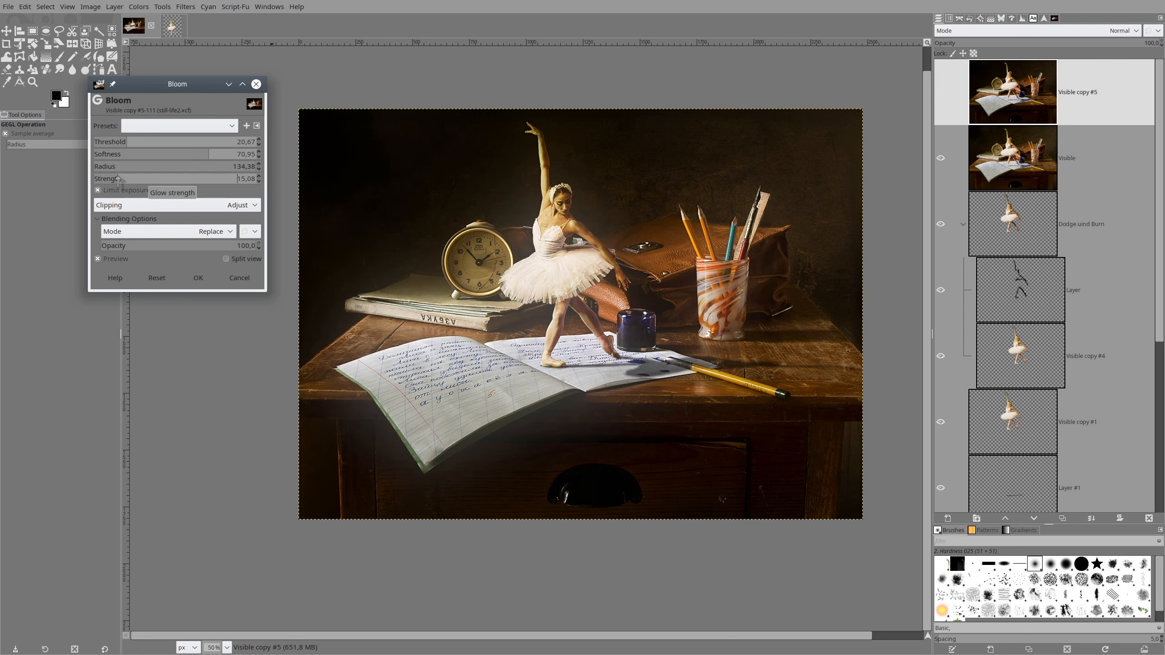
{"action": "left_click_drag", "start_coordinate": [118, 179], "coordinate": [110, 179]}
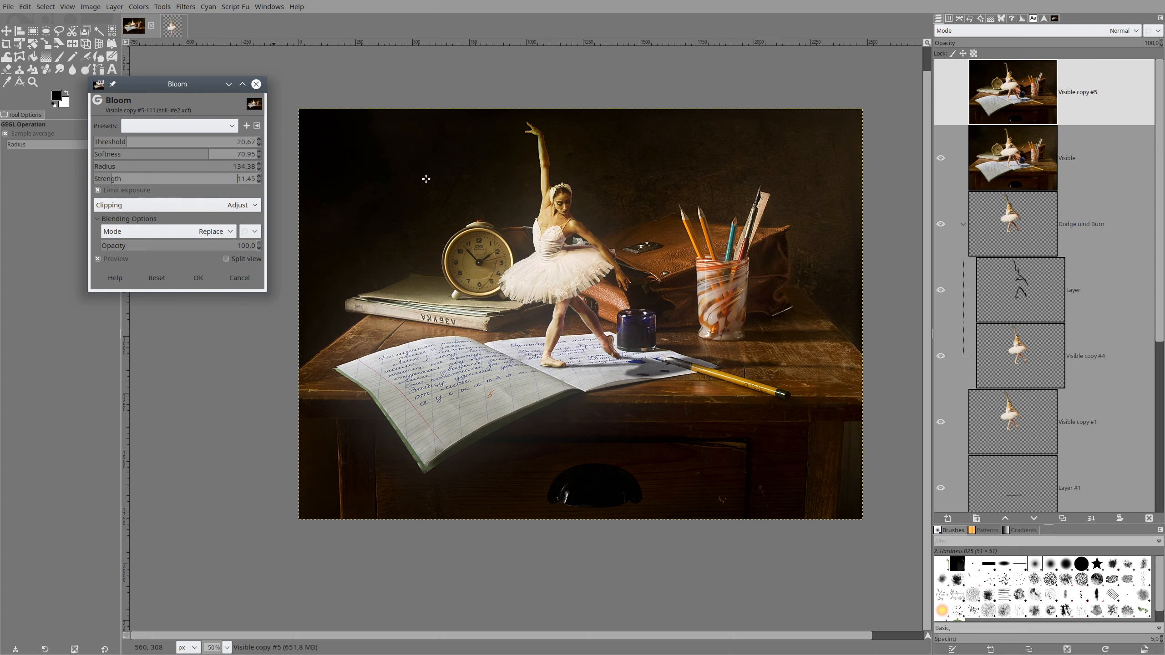
{"action": "left_click_drag", "start_coordinate": [112, 179], "coordinate": [107, 180]}
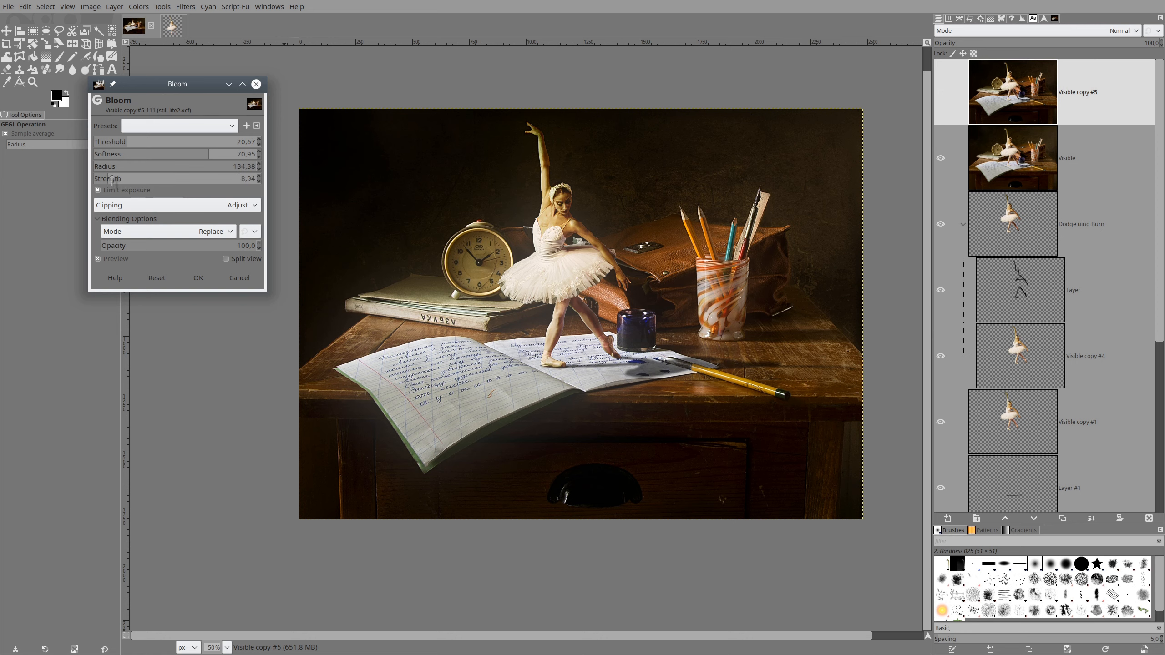
{"action": "left_click", "coordinate": [98, 260]}
{"action": "left_click", "coordinate": [98, 260]}
{"action": "left_click_drag", "start_coordinate": [107, 180], "coordinate": [105, 180]}
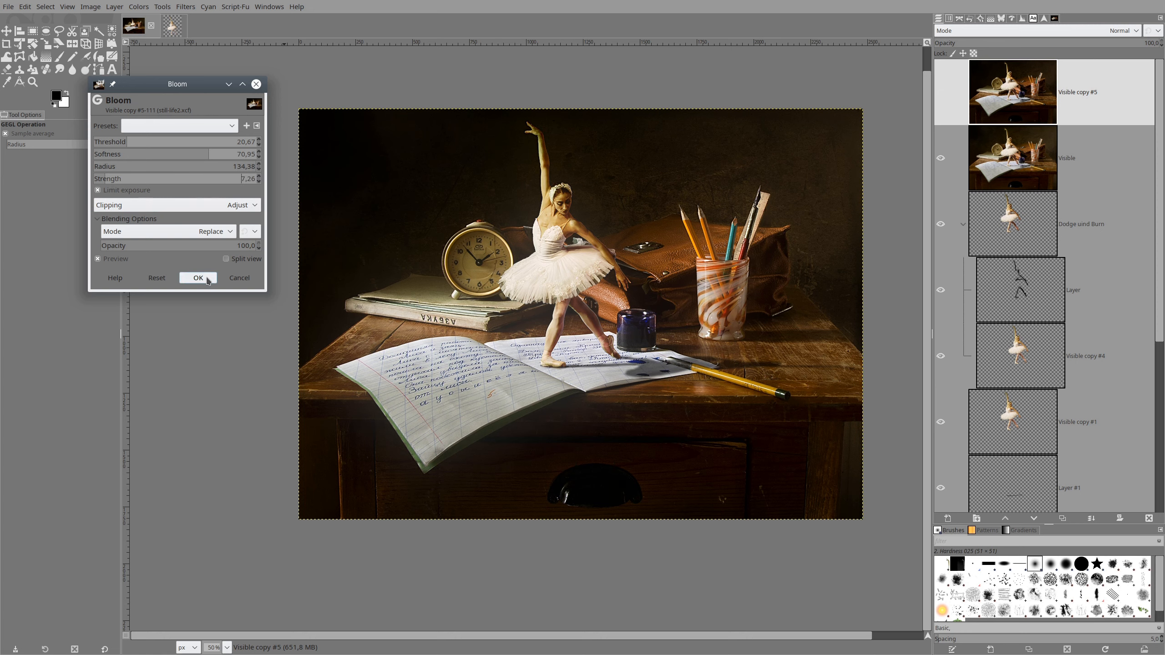
{"action": "left_click", "coordinate": [197, 278]}
{"action": "scroll", "coordinate": [618, 229], "scroll_direction": "up", "scroll_amount": 3}
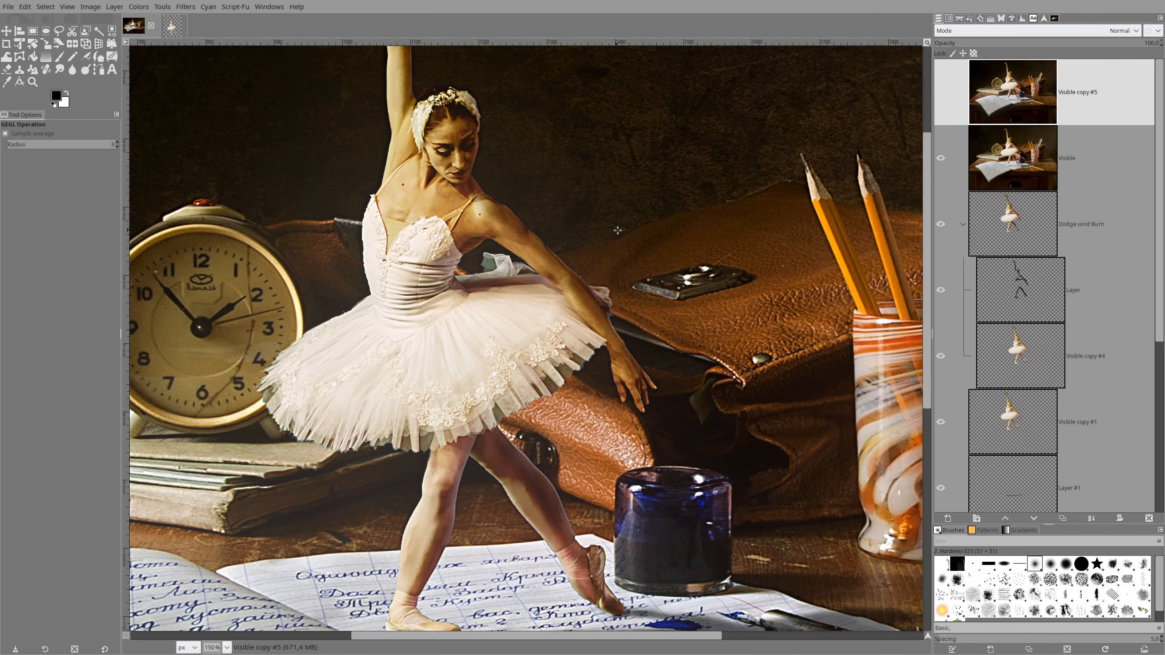
{"action": "scroll", "coordinate": [618, 230], "scroll_direction": "down", "scroll_amount": 3}
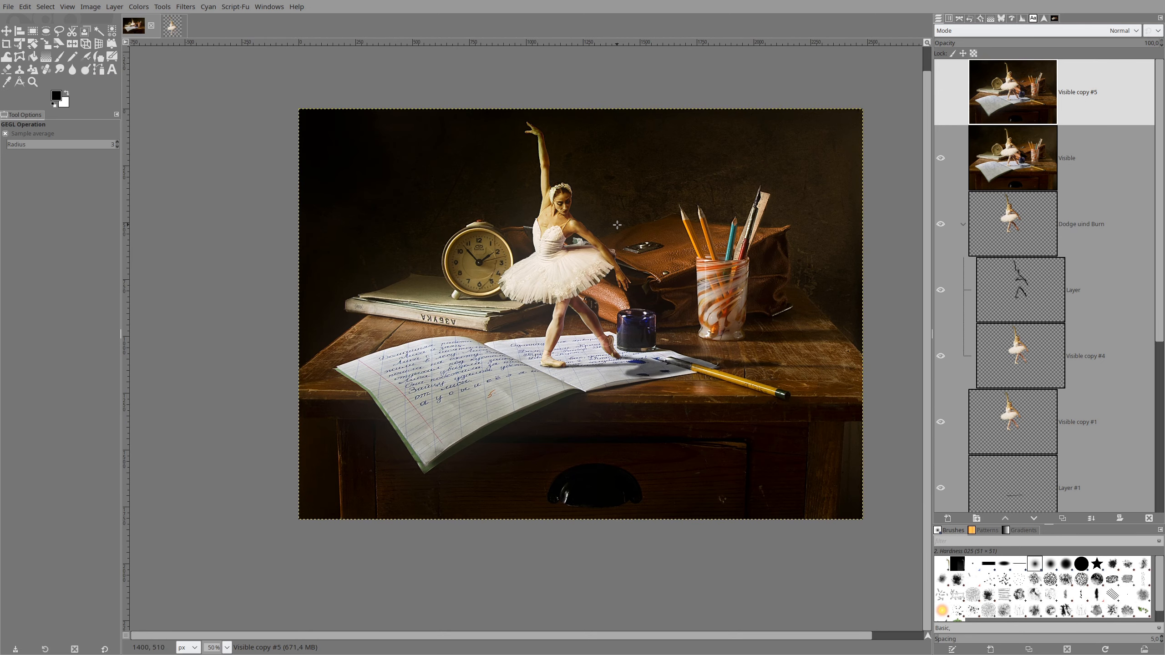
{"action": "key", "text": "shift+ctrl+j"}
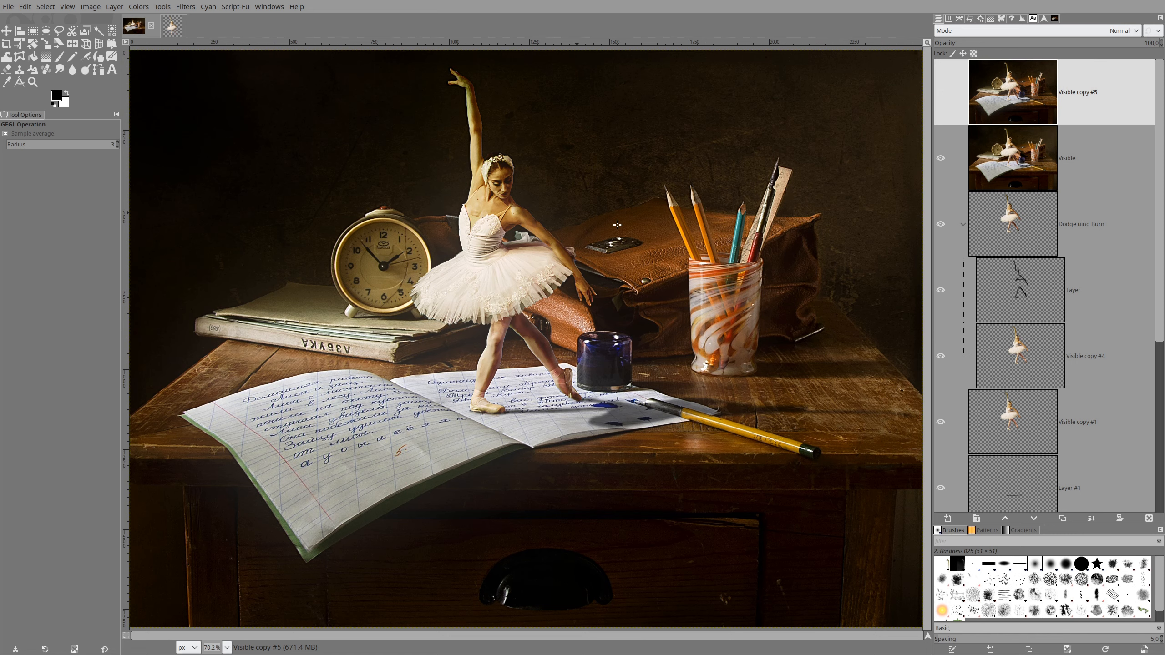